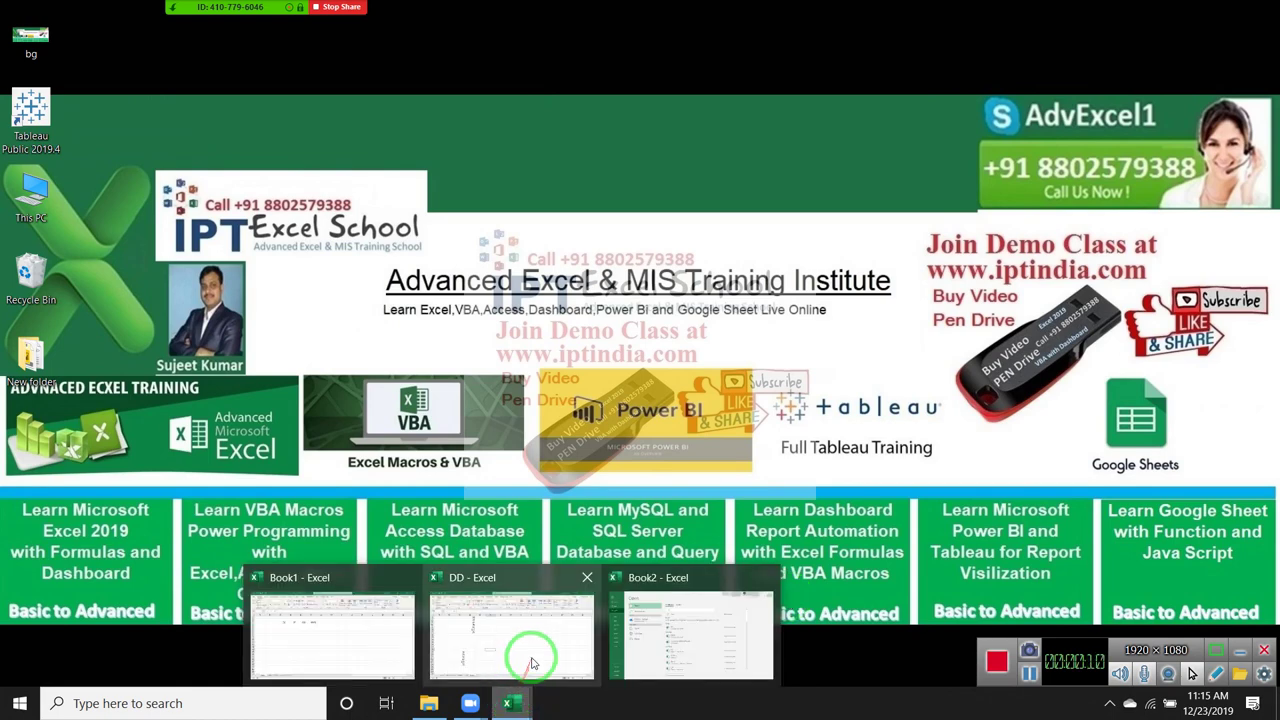
# - Switch to the DD workbook's Data sheet and remove its filters
pyautogui.click(522, 655)
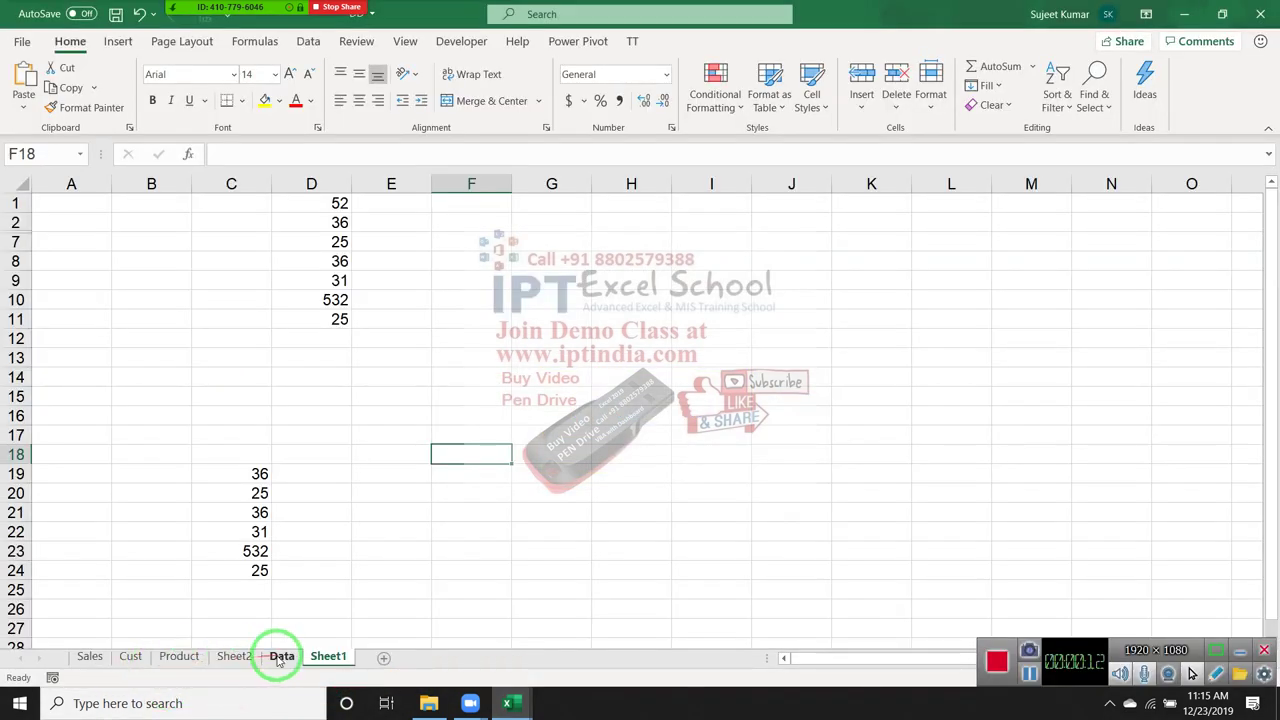
pyautogui.click(280, 657)
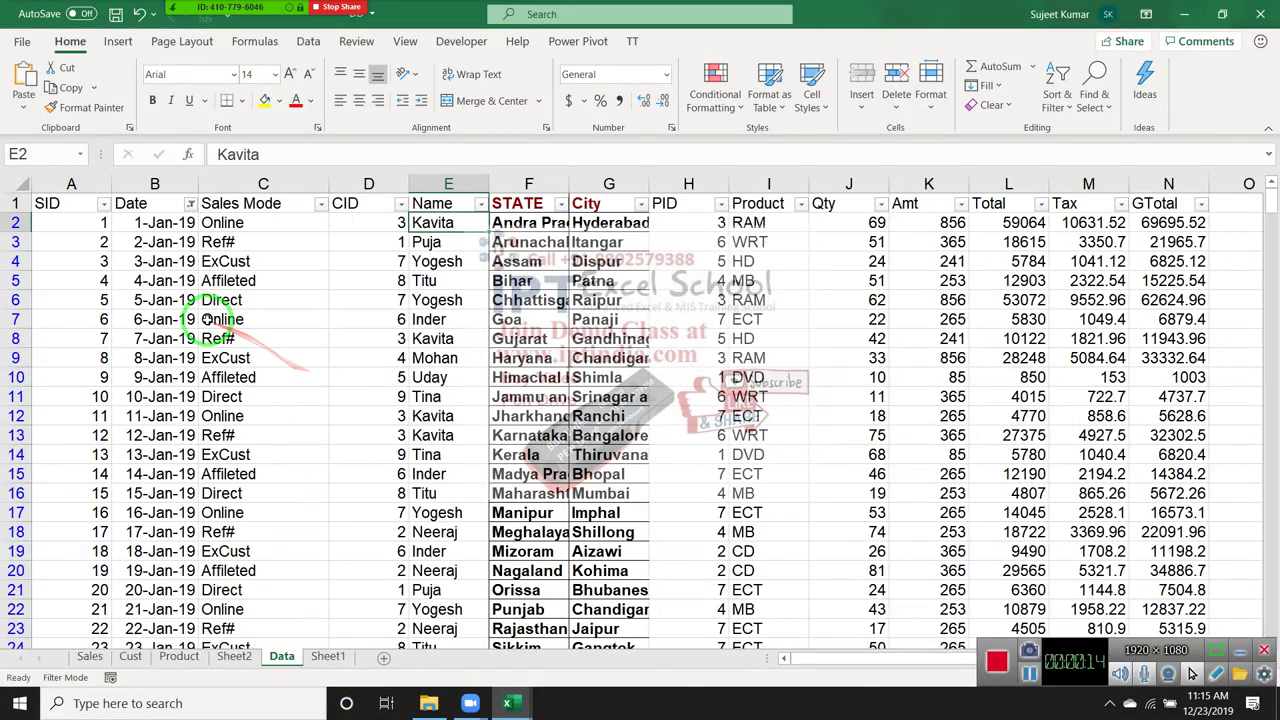
pyautogui.hotkey('ctrl', 'shift', 'l')
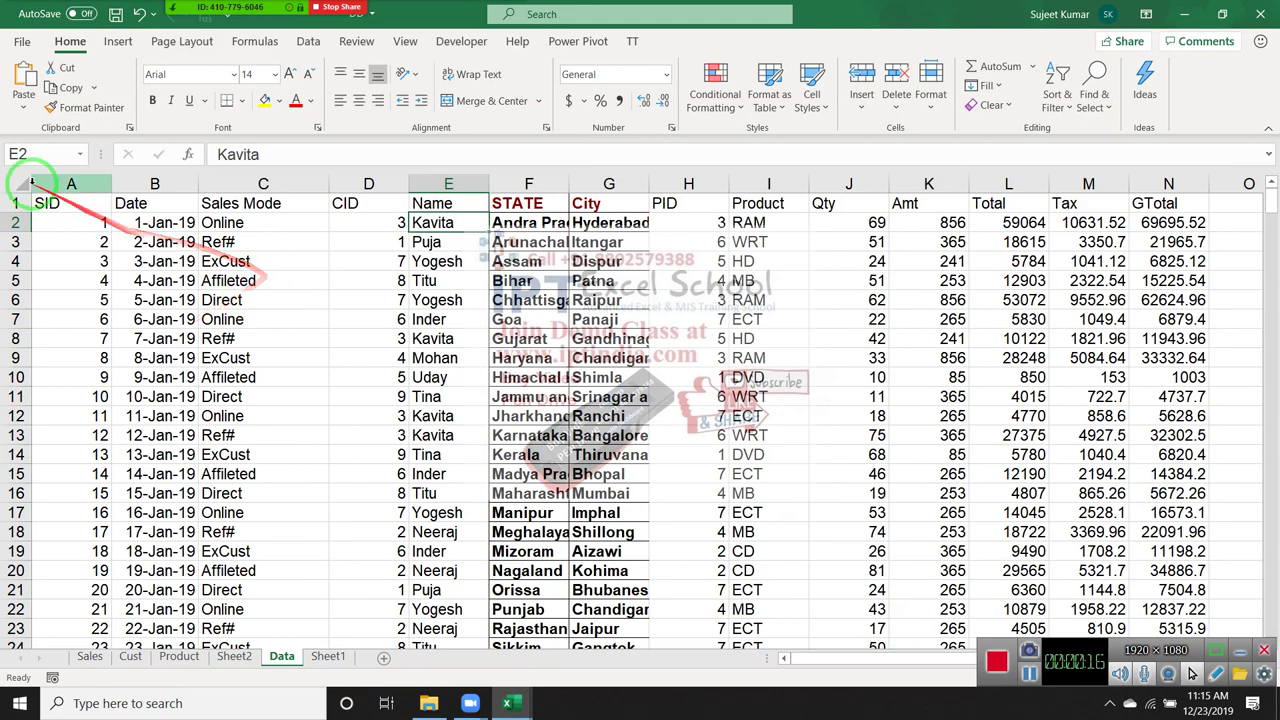
# - Autofit every column on the Data sheet to its contents
pyautogui.click(14, 182)
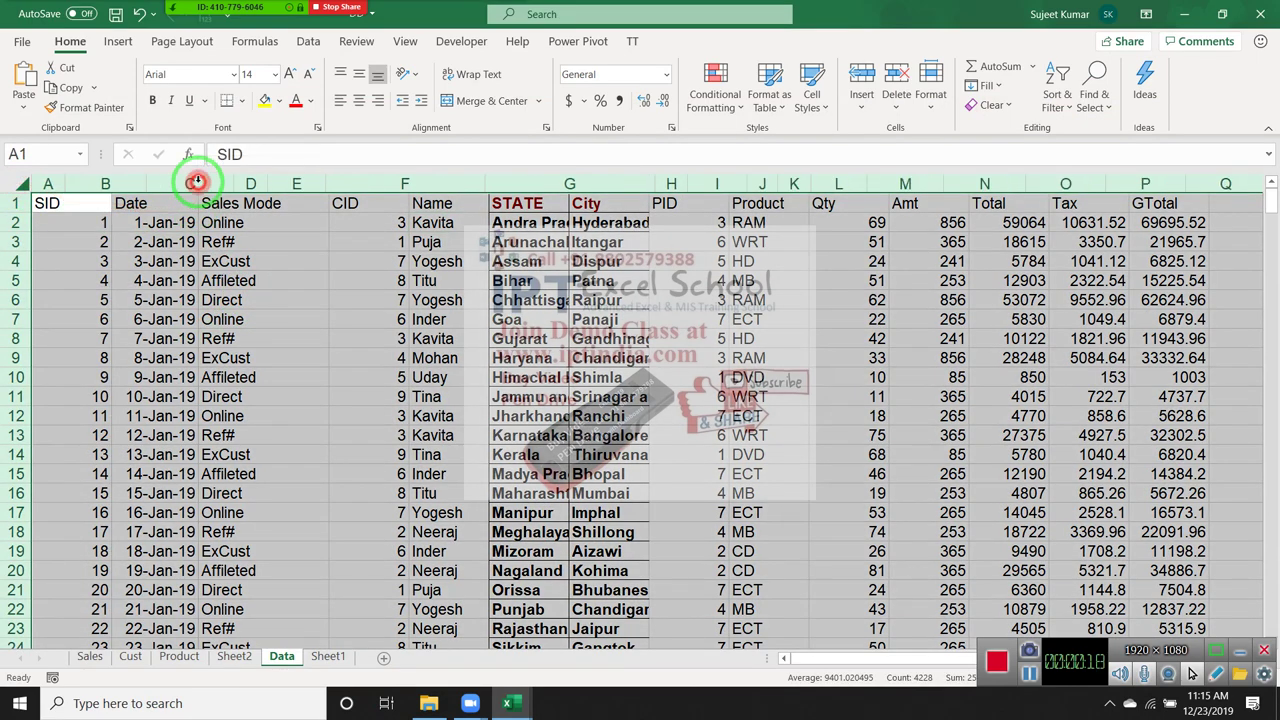
pyautogui.doubleClick(197, 187)
pyautogui.click(192, 184)
pyautogui.moveTo(235, 210); pyautogui.dragTo(350, 240)
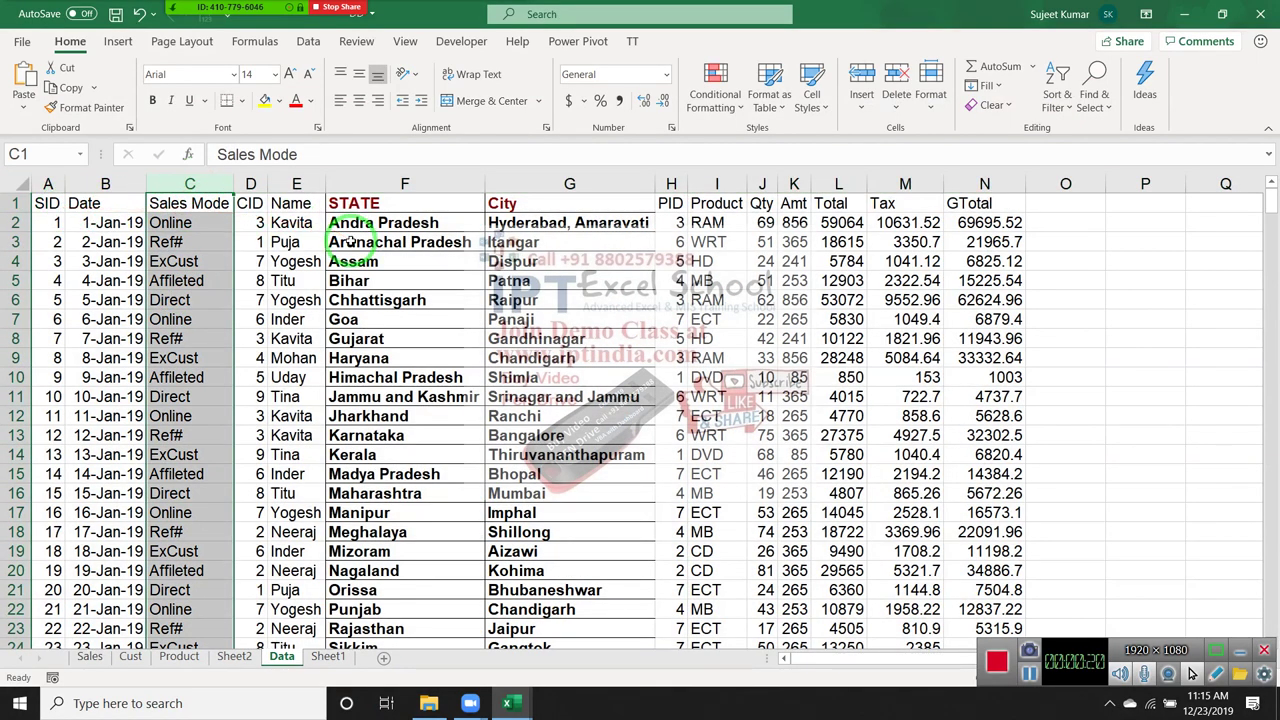
pyautogui.click(352, 240)
# - Copy the Sales Mode through Qty columns (C1:J57)
pyautogui.click(195, 182)
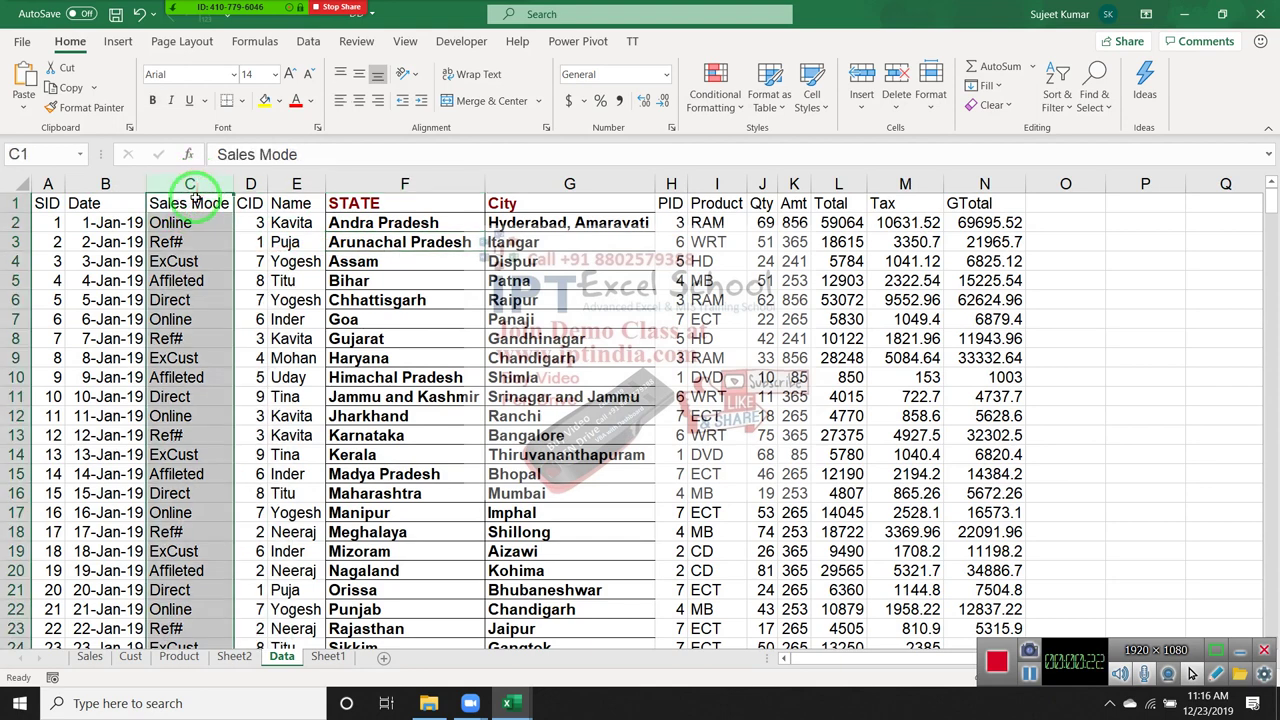
pyautogui.moveTo(195, 182)
pyautogui.mouseDown()
pyautogui.moveTo(491, 182)
pyautogui.moveTo(765, 392)
pyautogui.moveTo(762, 708)
pyautogui.moveTo(714, 700)
pyautogui.mouseUp()
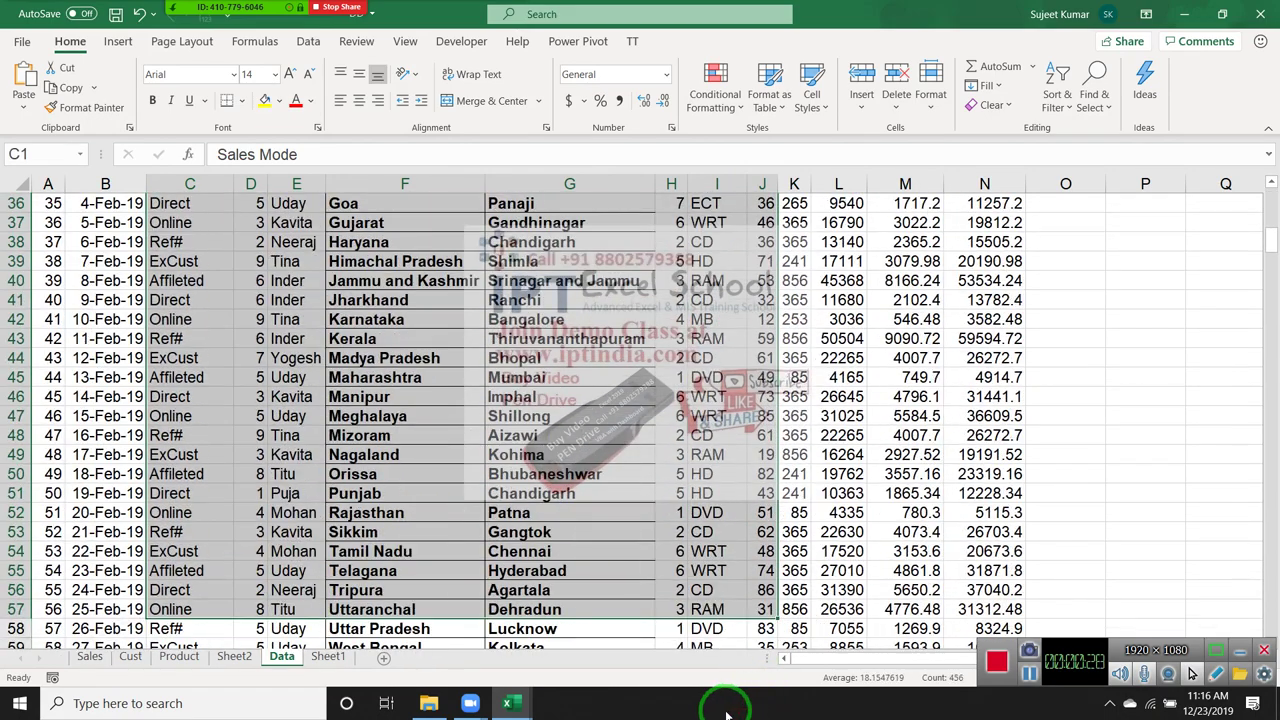
pyautogui.hotkey('ctrl', 'c')
# - Paste the data into a new Sheet3 and delete the STATE, City, PID and CID columns
pyautogui.click(384, 658)
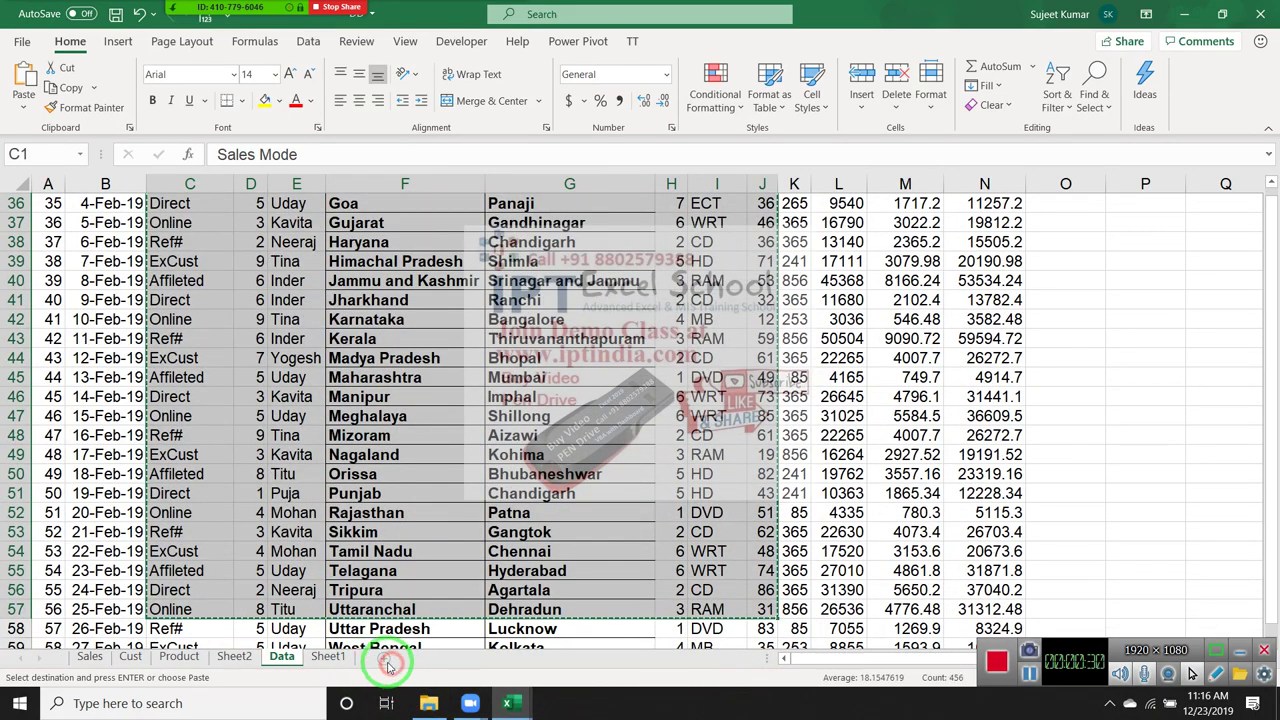
pyautogui.hotkey('ctrl', 'v')
pyautogui.click(386, 300)
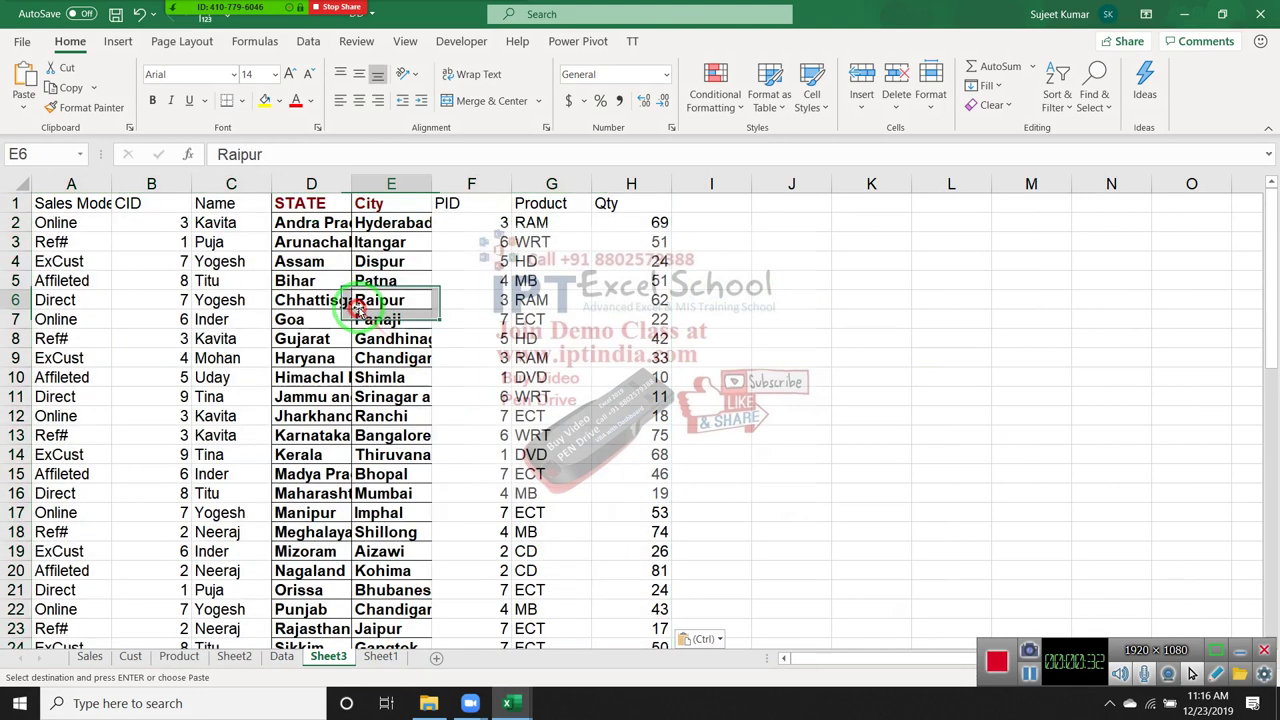
pyautogui.click(305, 180)
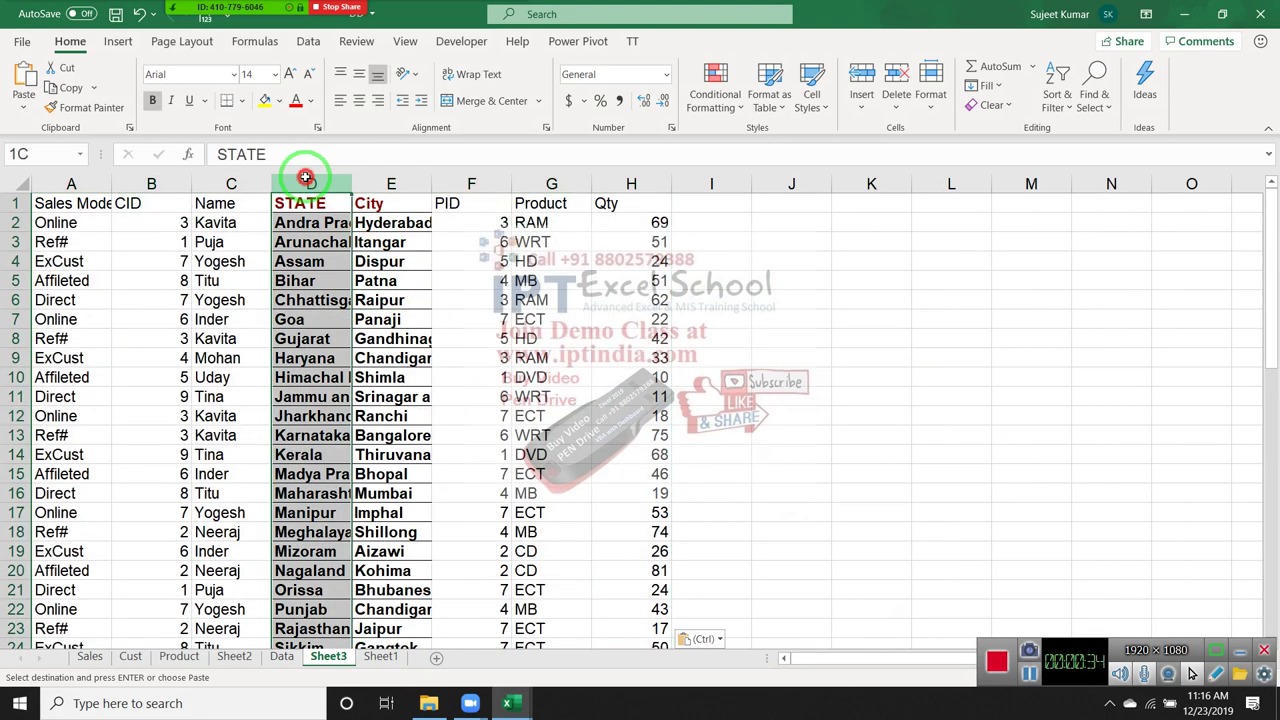
pyautogui.moveTo(305, 178); pyautogui.dragTo(368, 178)
pyautogui.hotkey('ctrl', '-')
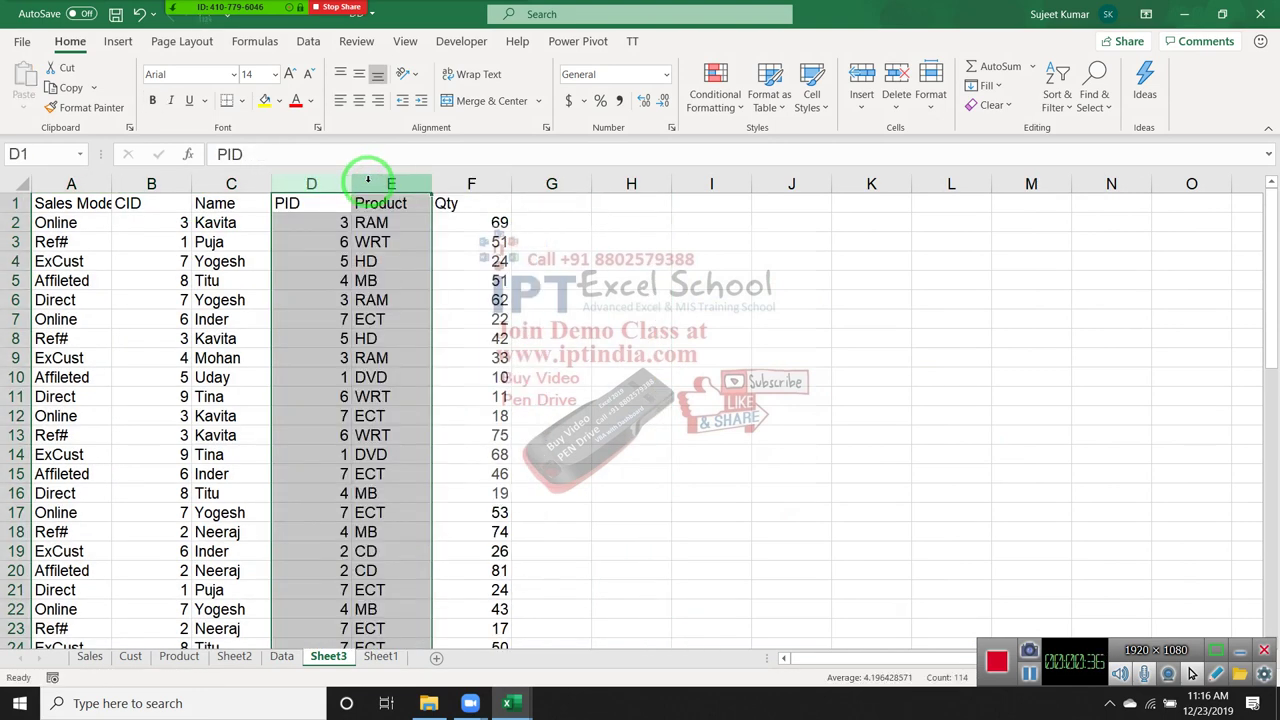
pyautogui.click(305, 180)
pyautogui.hotkey('ctrl', '-')
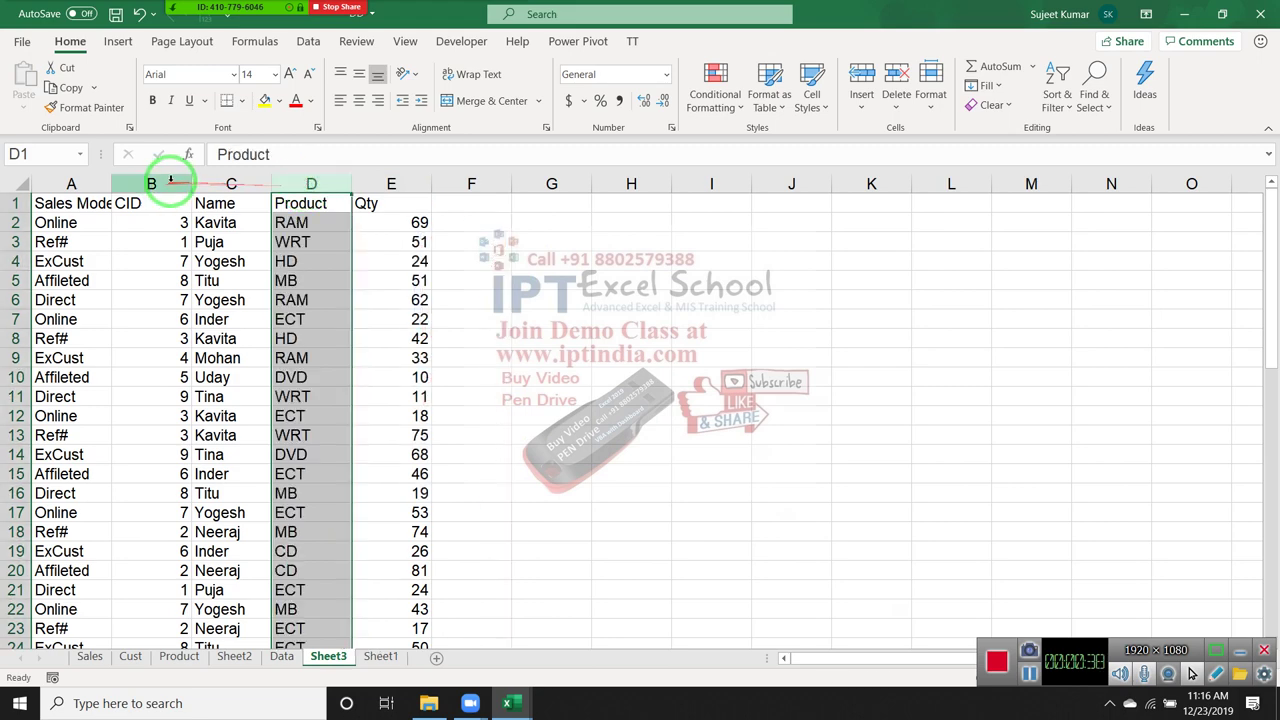
pyautogui.click(171, 179)
pyautogui.hotkey('ctrl', '-')
# - Try entering Online in cell G3 beside the table, fixing a misspelt first entry
pyautogui.click(548, 280)
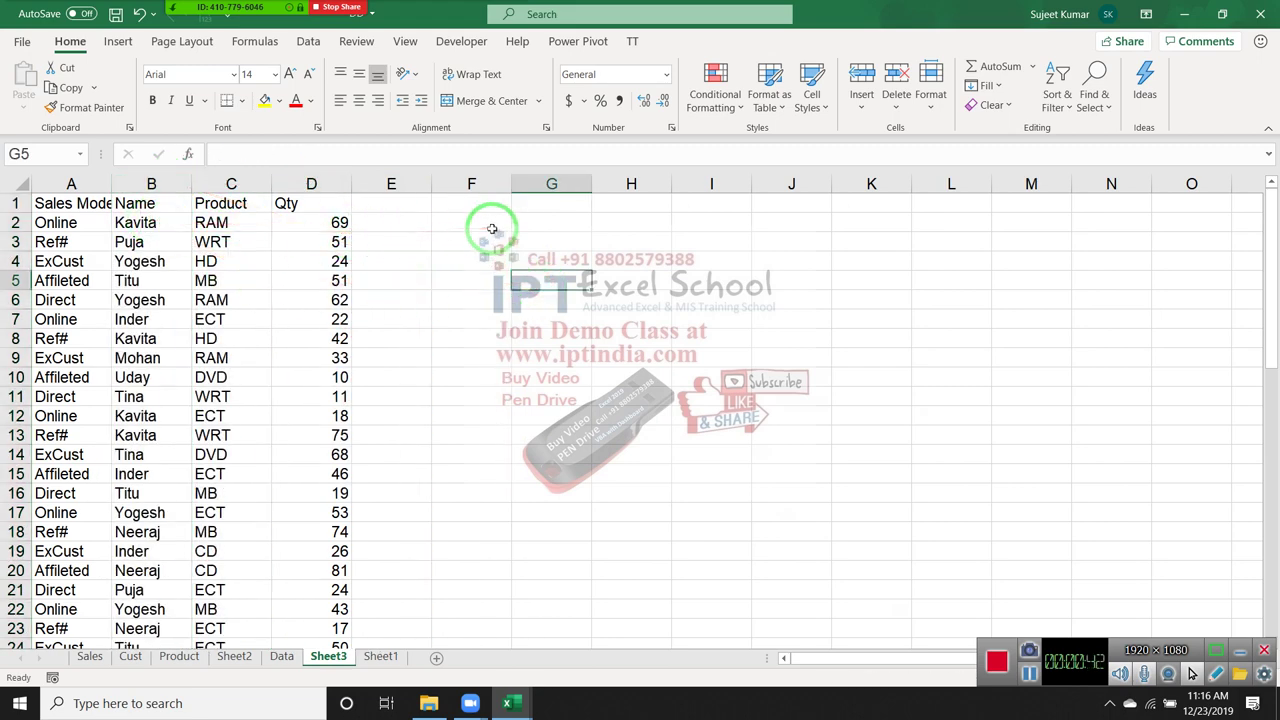
pyautogui.click(549, 224)
pyautogui.click(584, 241)
pyautogui.write('onlie')
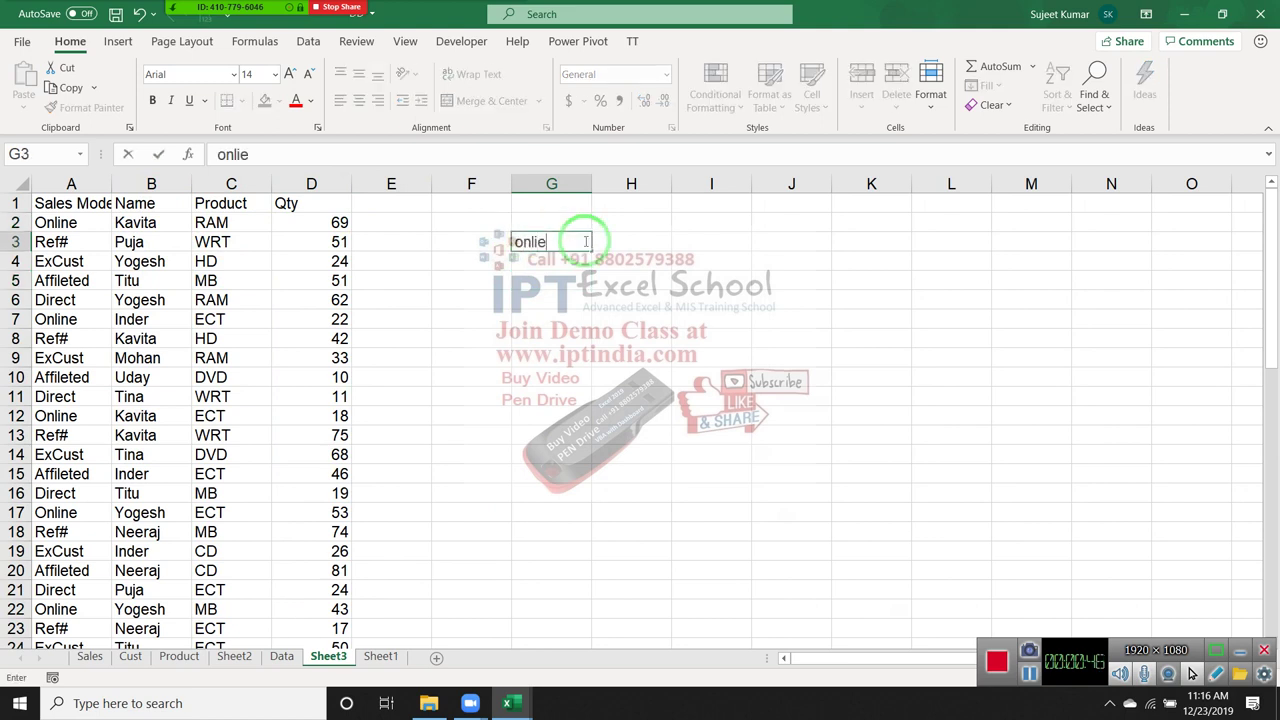
pyautogui.press('Return')
pyautogui.click(585, 241)
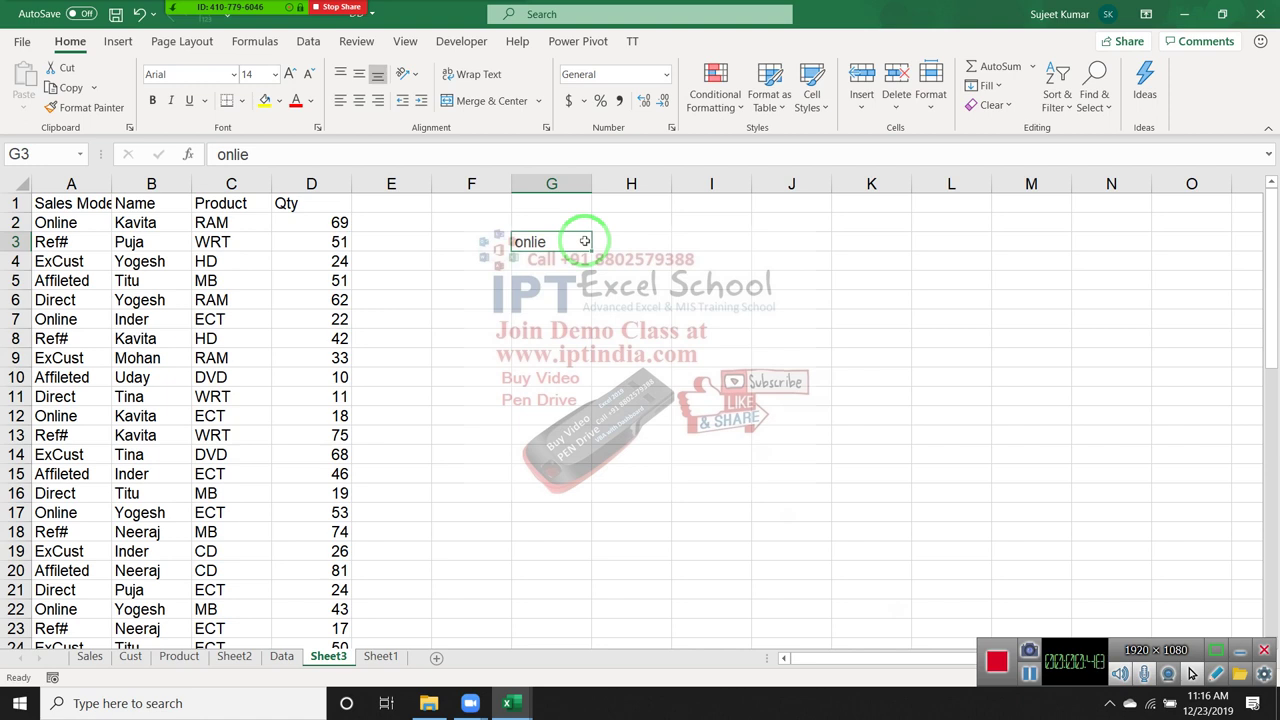
pyautogui.write('On')
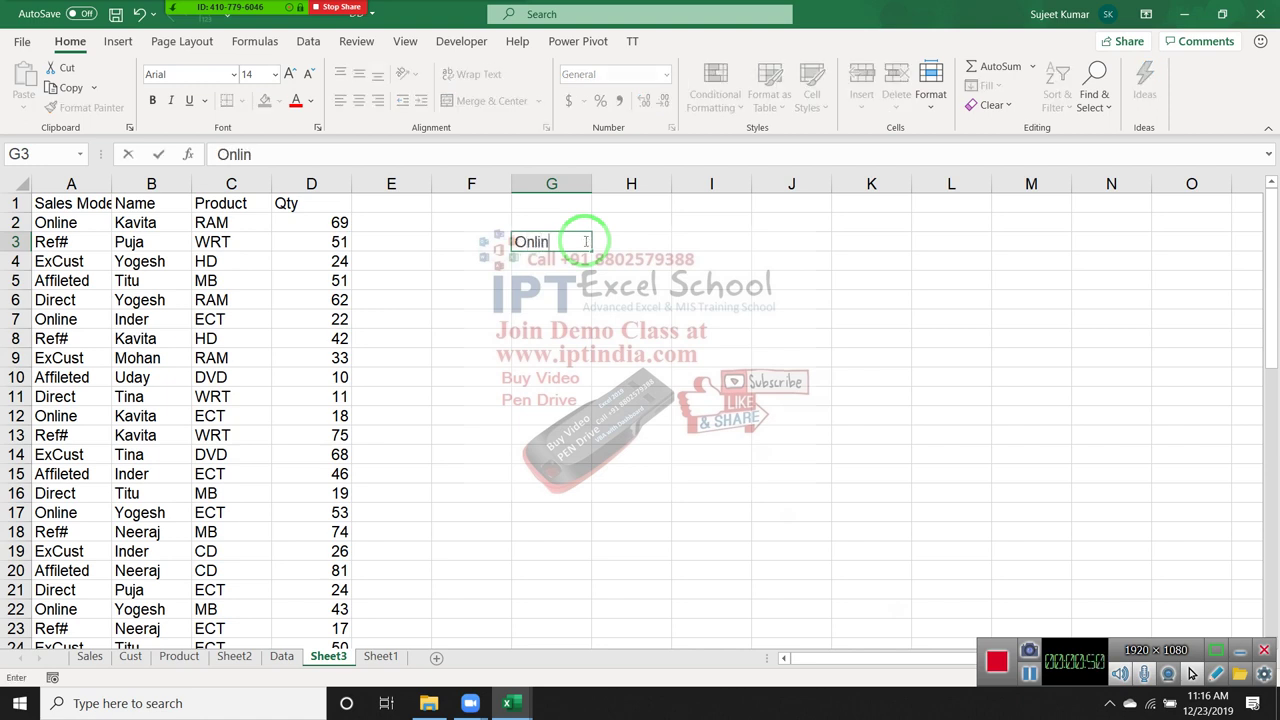
pyautogui.press('Return')
pyautogui.click(585, 241)
pyautogui.press('Right')
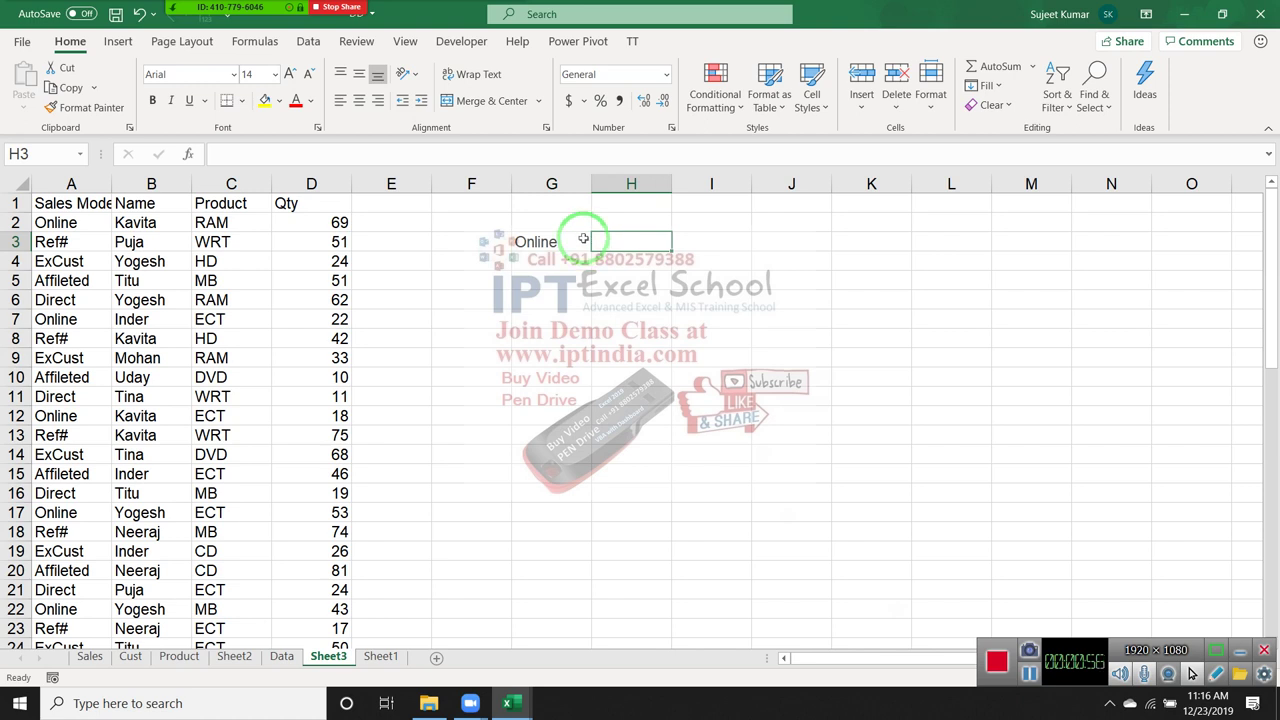
pyautogui.click(583, 241)
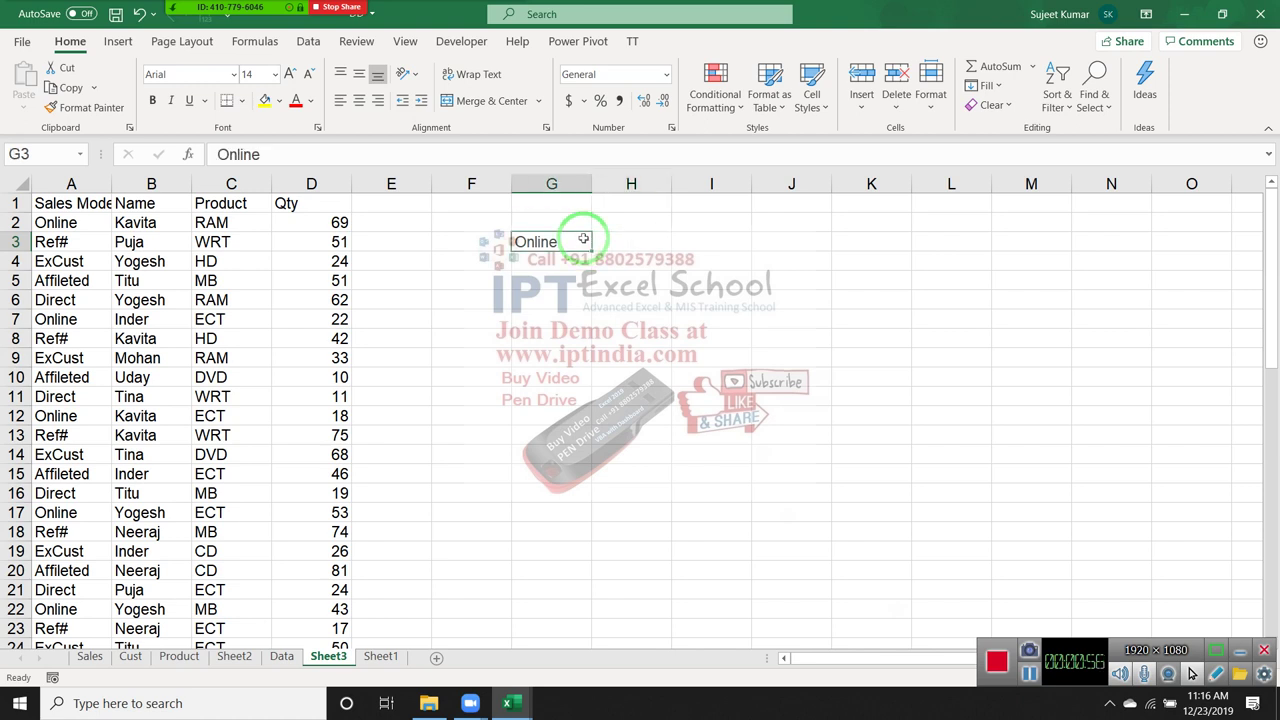
# - Copy the A1:D1 headers into G1:J1 as the criteria table headers
pyautogui.click(95, 204)
pyautogui.moveTo(95, 204); pyautogui.dragTo(285, 204)
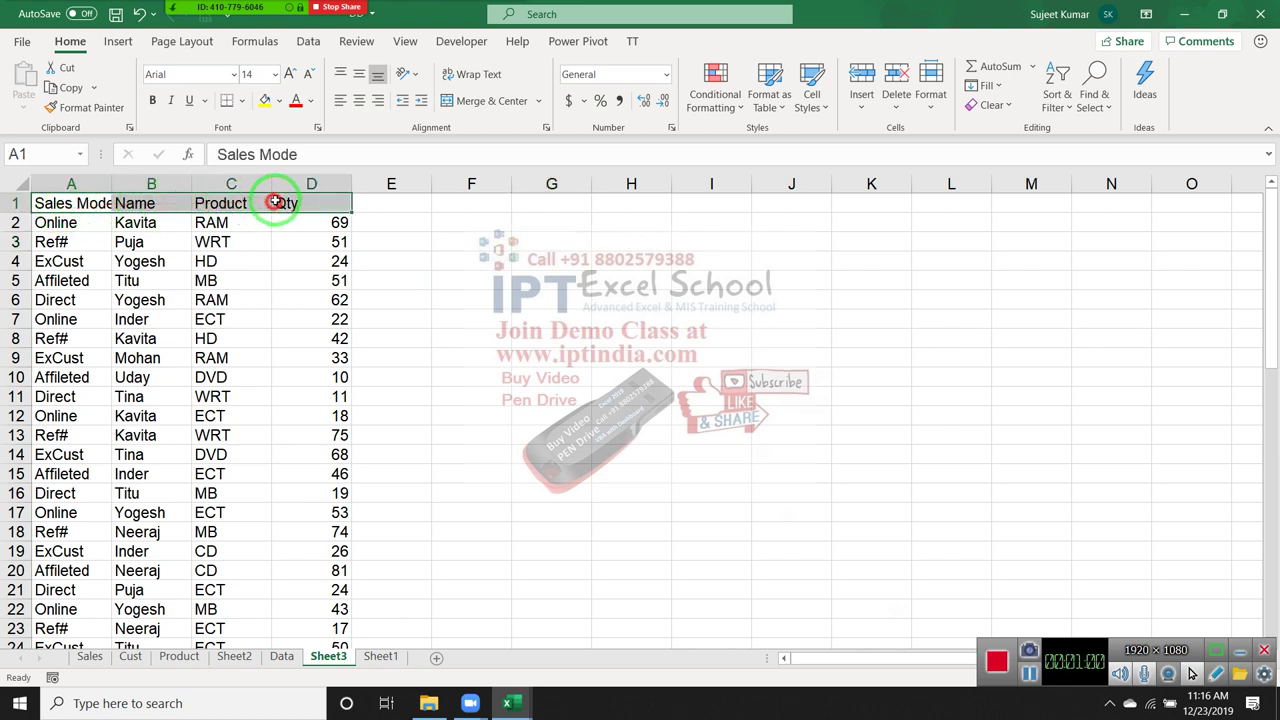
pyautogui.hotkey('ctrl', 'c')
pyautogui.click(538, 212)
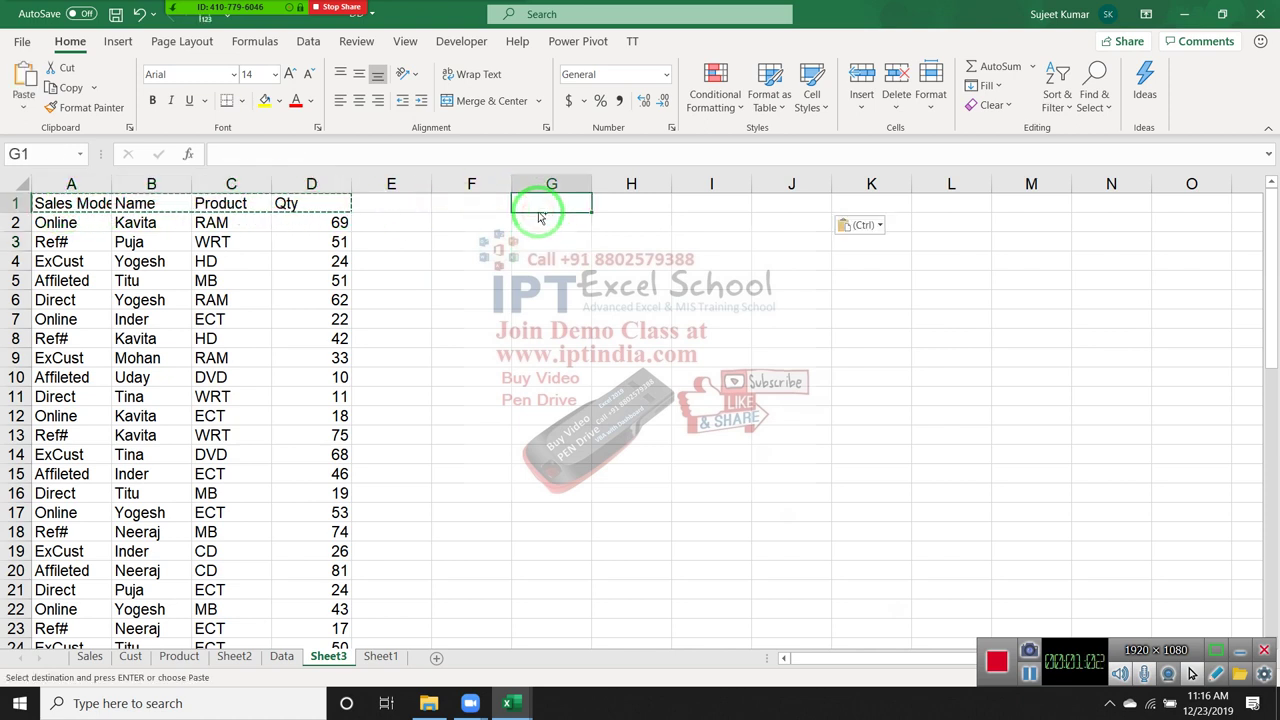
pyautogui.press('Return')
pyautogui.click(545, 242)
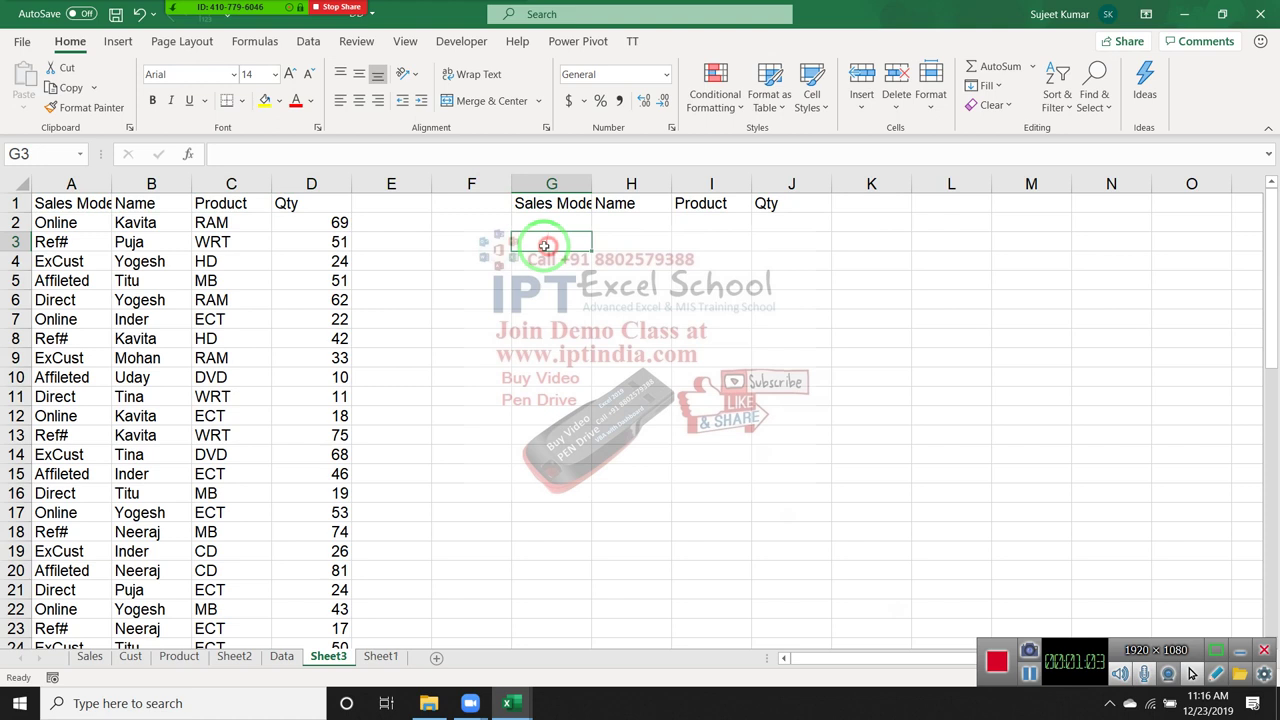
# - Copy the Online, Ref# and ExCust sales modes into G2:G4
pyautogui.click(72, 222)
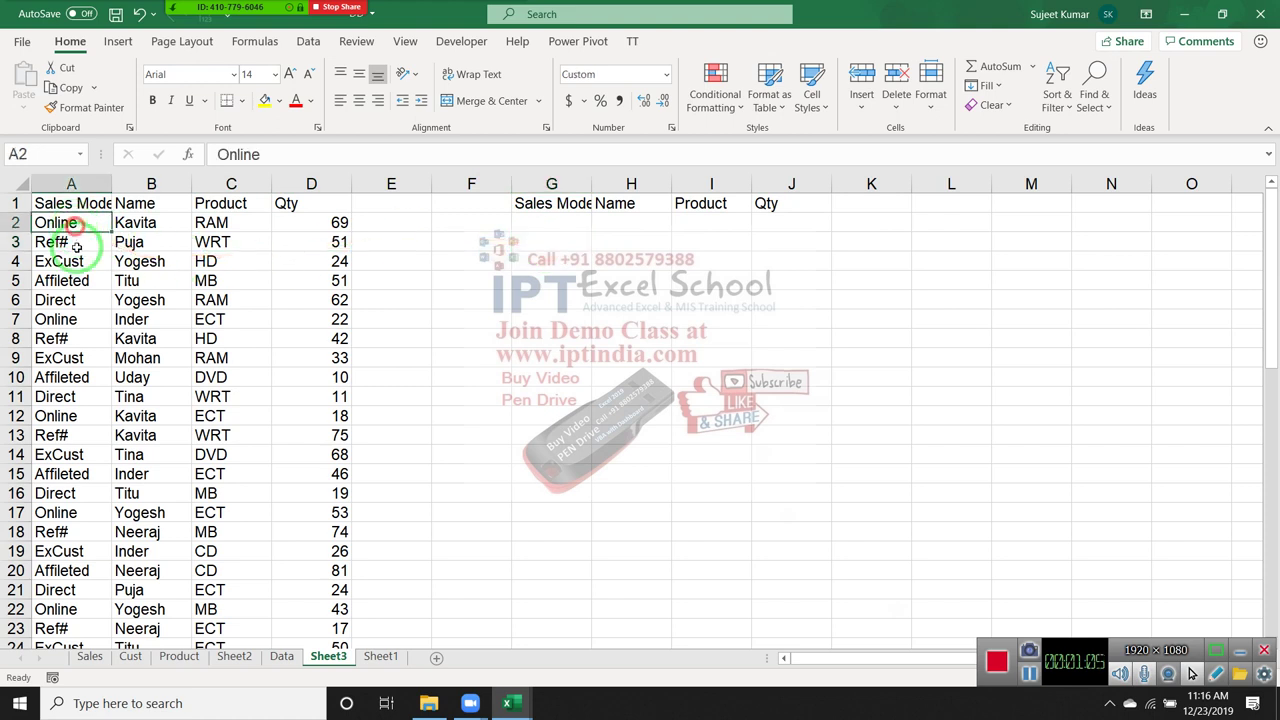
pyautogui.keyDown('ctrl'); pyautogui.click(62, 340); pyautogui.keyUp('ctrl')
pyautogui.keyDown('ctrl'); pyautogui.click(55, 455); pyautogui.keyUp('ctrl')
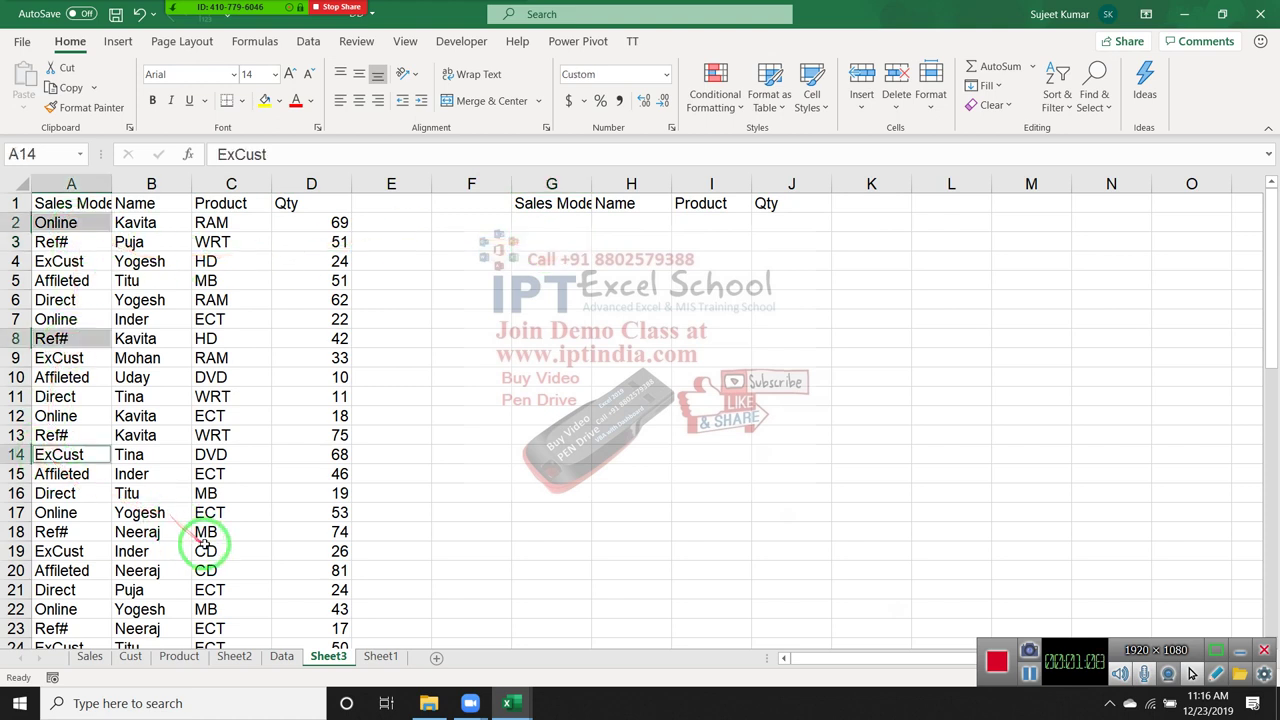
pyautogui.hotkey('ctrl', 'c')
pyautogui.click(549, 222)
pyautogui.hotkey('ctrl', 'v')
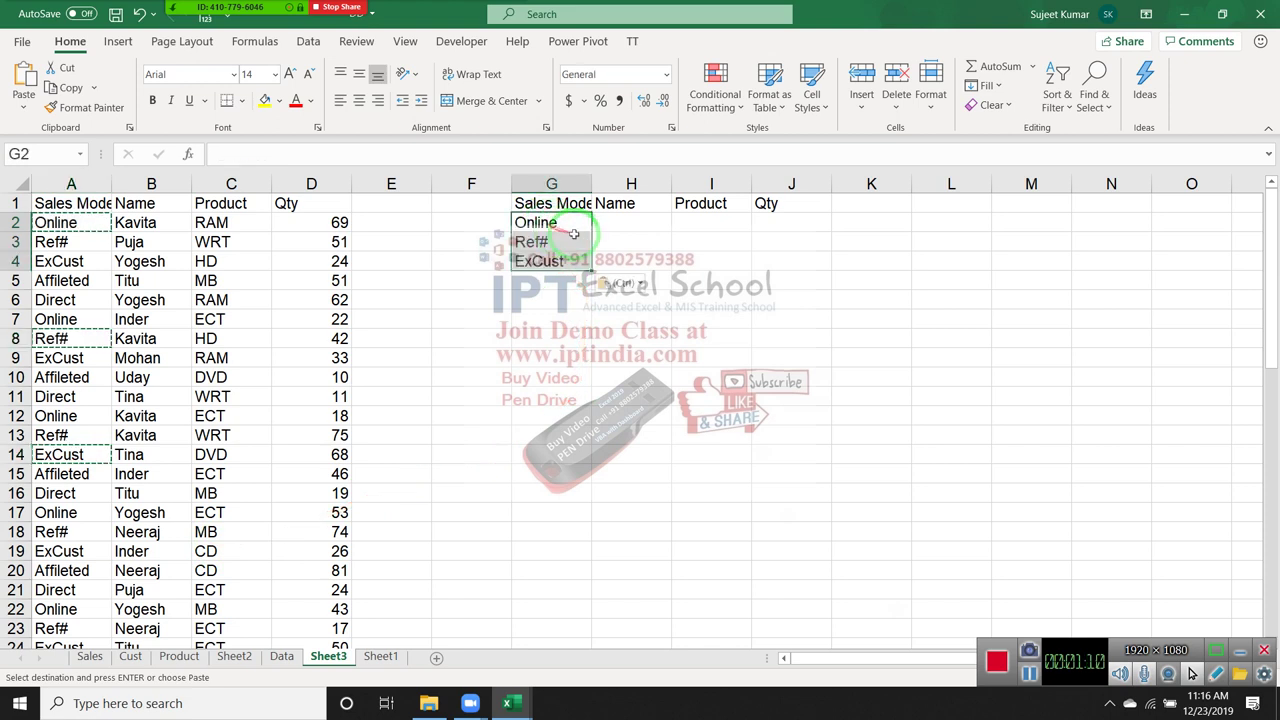
pyautogui.click(628, 299)
pyautogui.press('Escape')
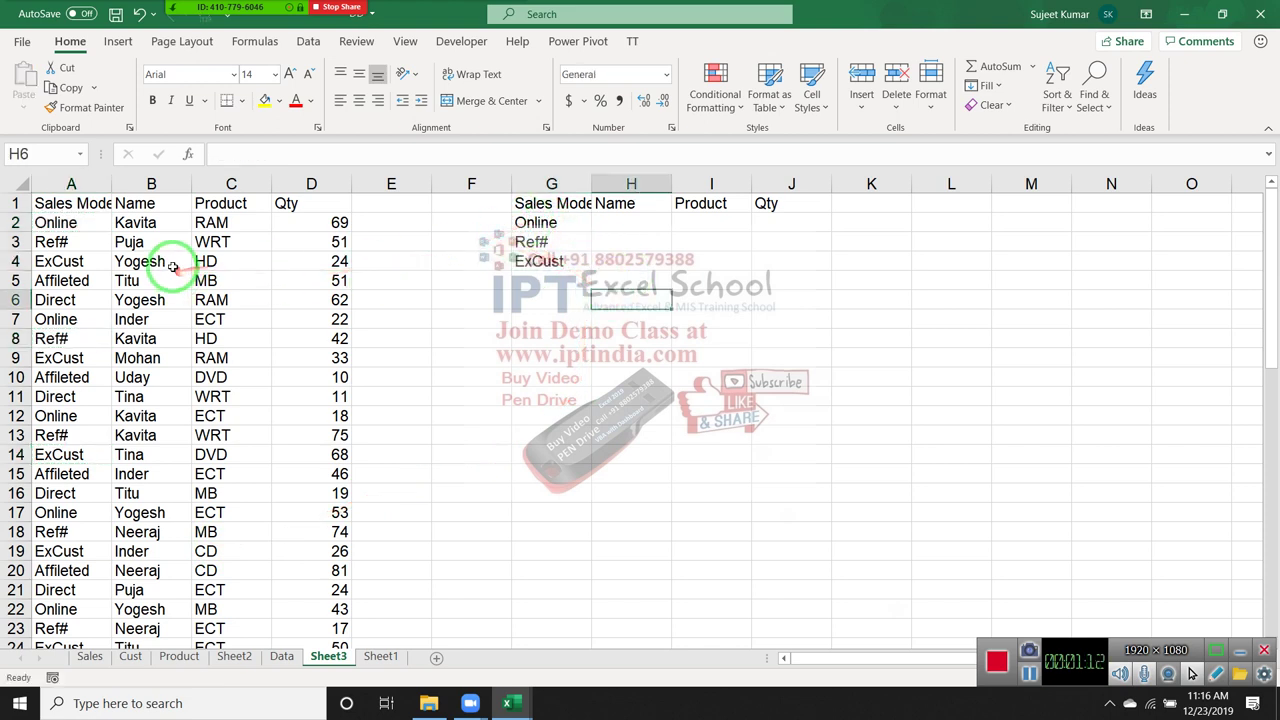
# - Copy the name Inder from B7 into H2 for the Online row
pyautogui.click(170, 320)
pyautogui.hotkey('ctrl', 'c')
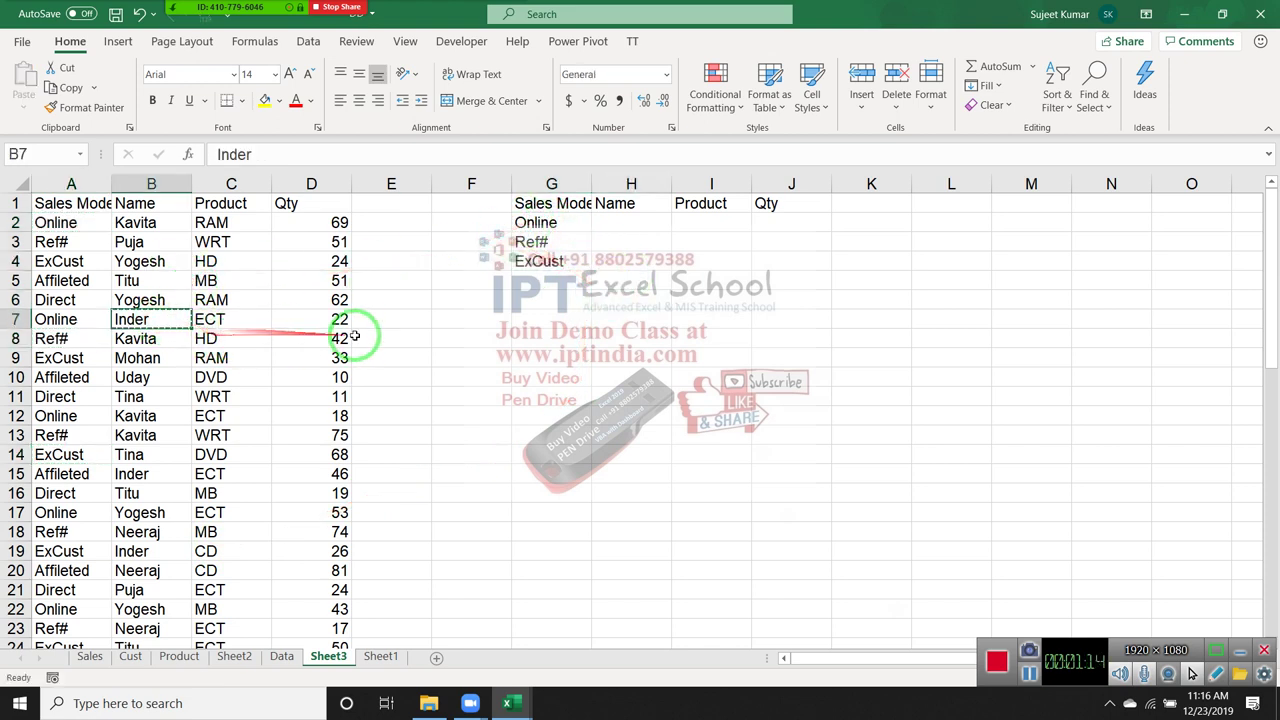
pyautogui.click(635, 220)
pyautogui.hotkey('ctrl', 'v')
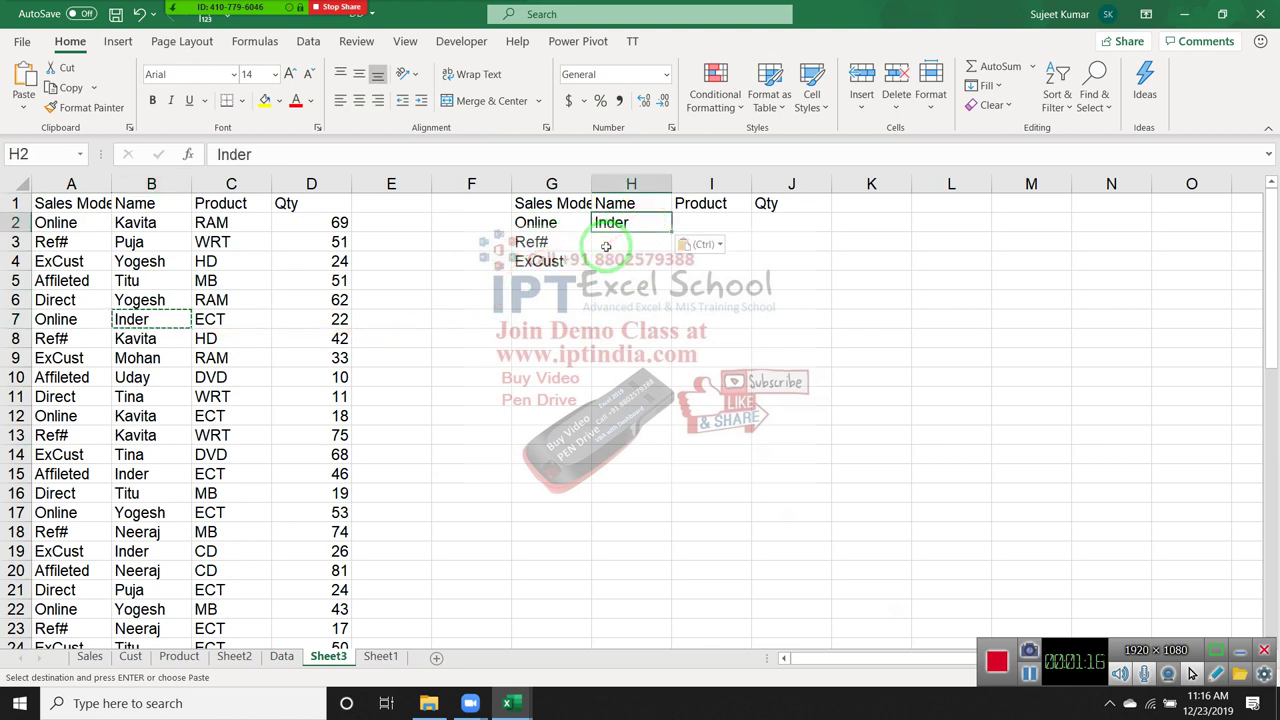
pyautogui.click(606, 246)
pyautogui.press('Escape')
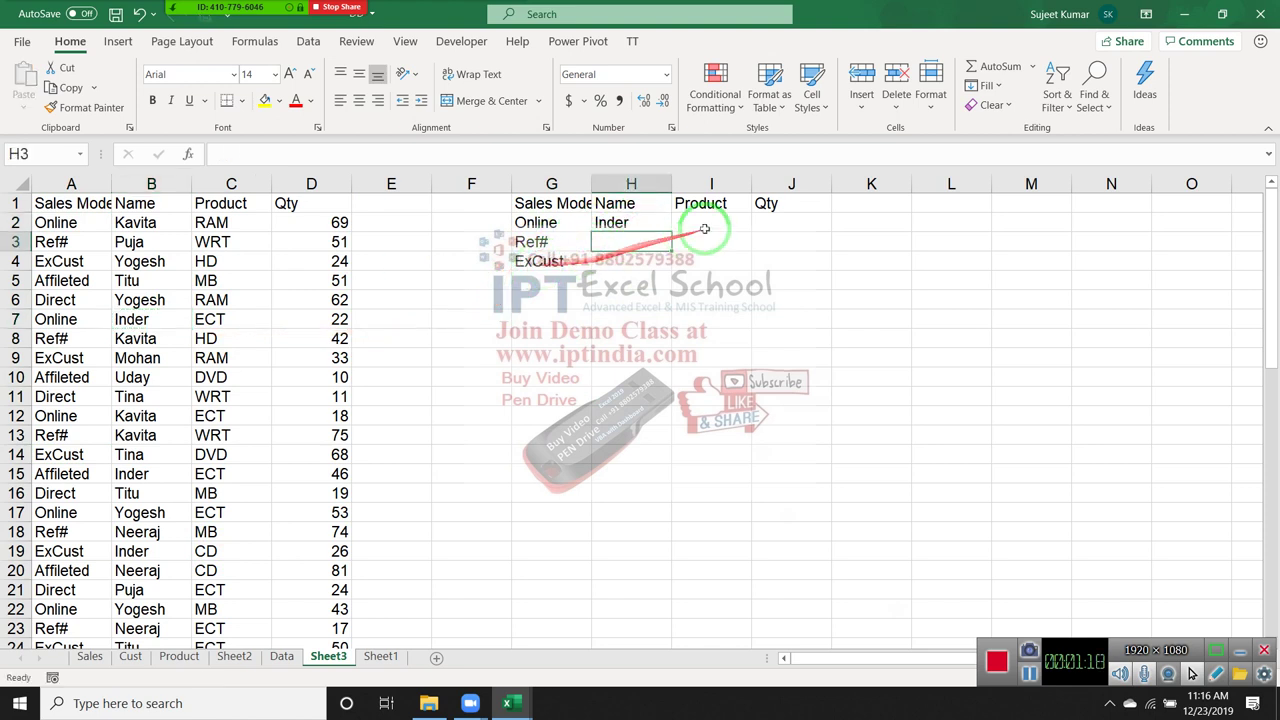
# - Copy DVD from C14 into I4 as the ExCust product criterion
pyautogui.click(700, 259)
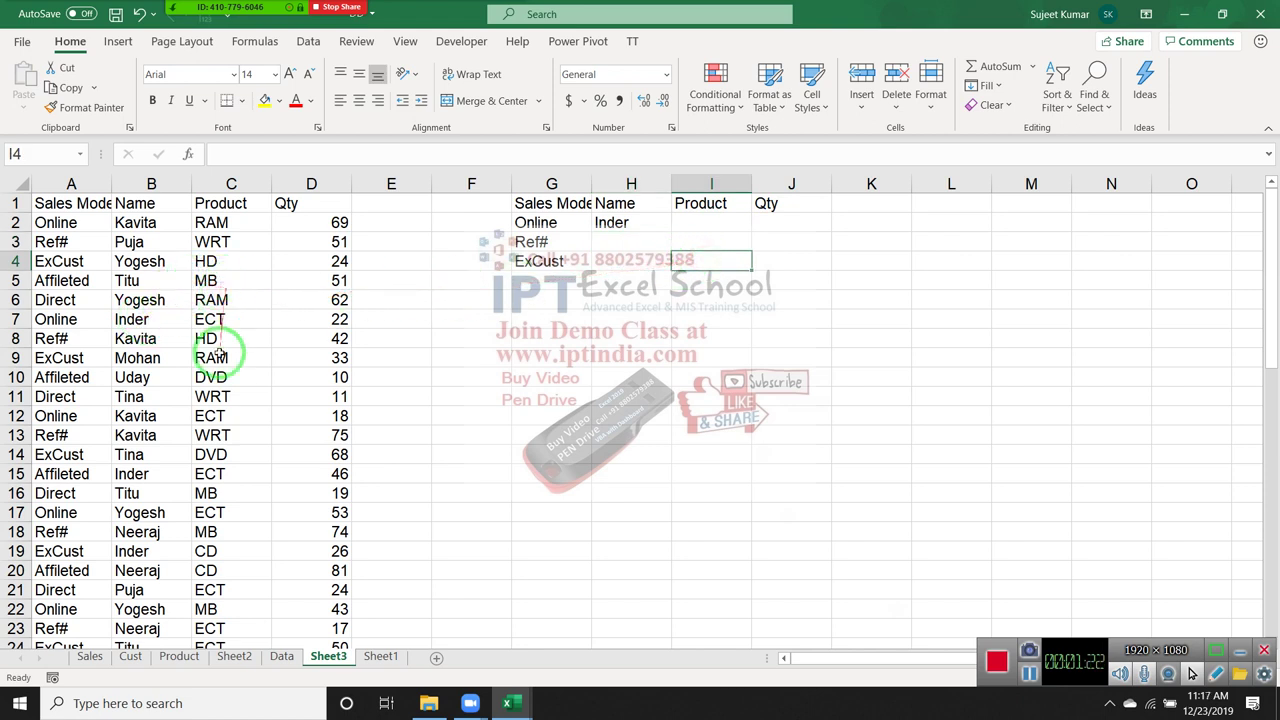
pyautogui.click(213, 454)
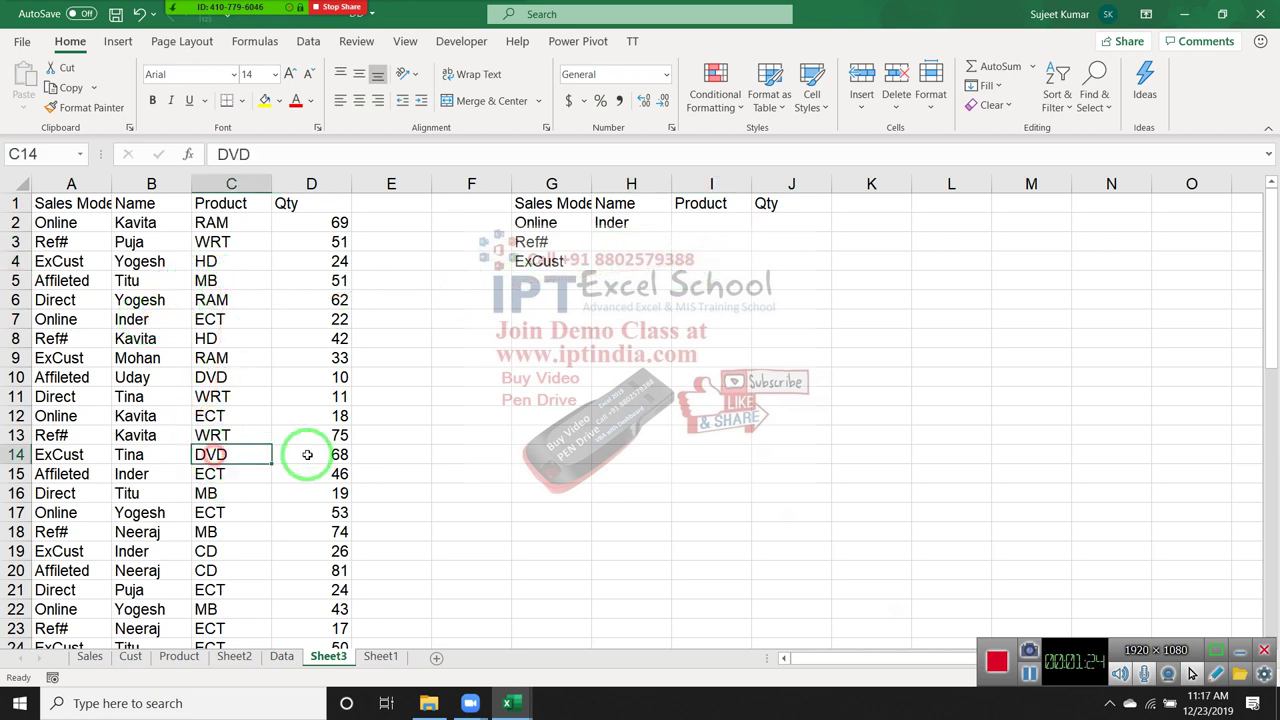
pyautogui.hotkey('ctrl', 'c')
pyautogui.click(695, 259)
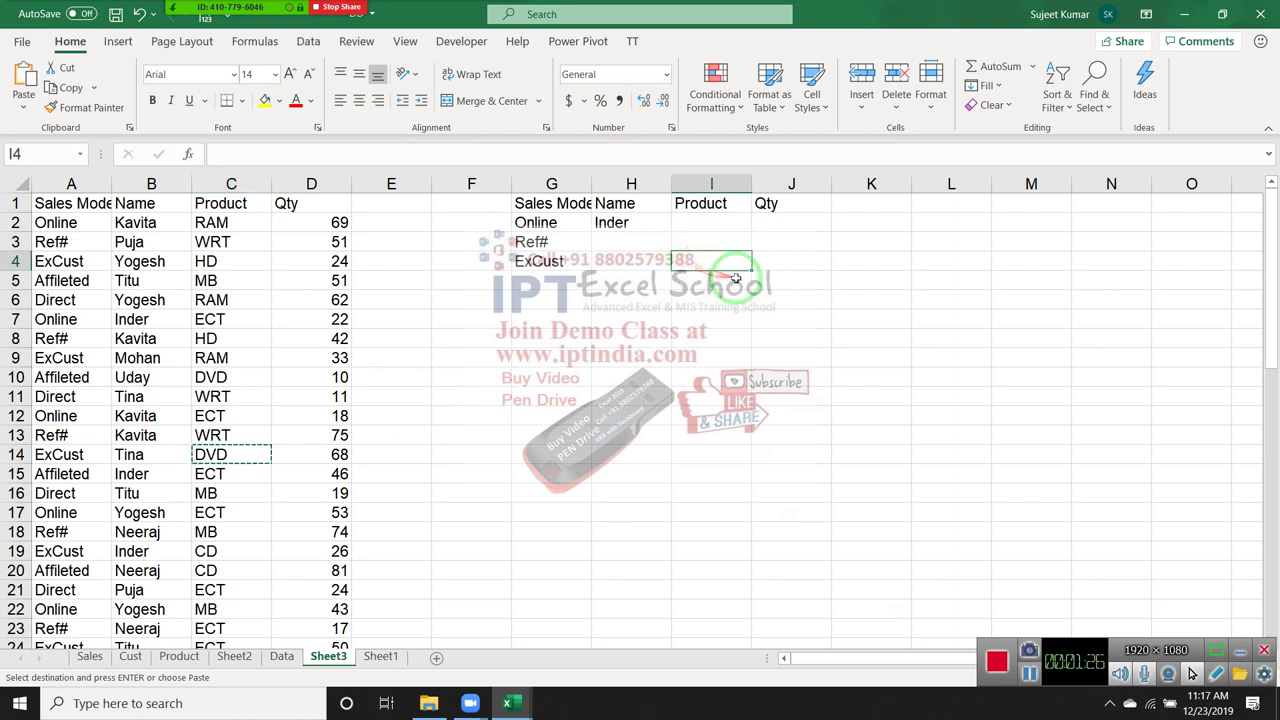
pyautogui.hotkey('ctrl', 'v')
pyautogui.press('Escape')
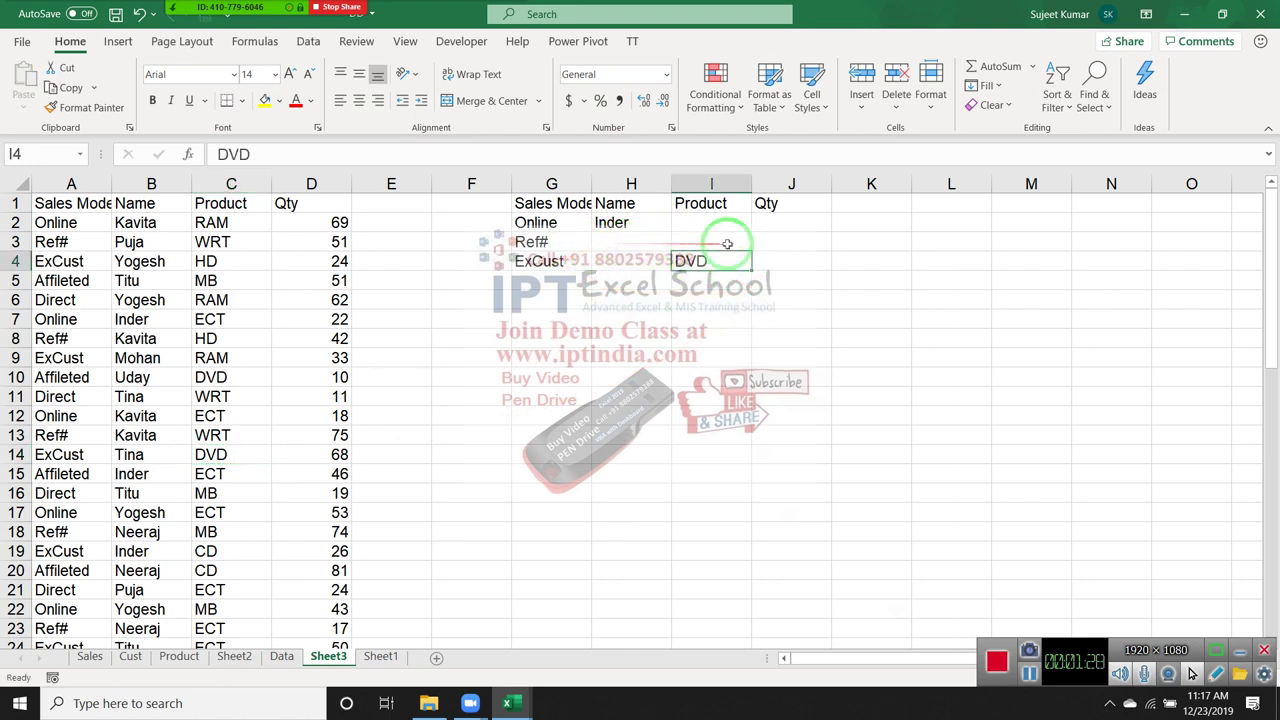
# - Enter >50 in J3 as the Ref# quantity condition
pyautogui.click(773, 245)
pyautogui.write('>')
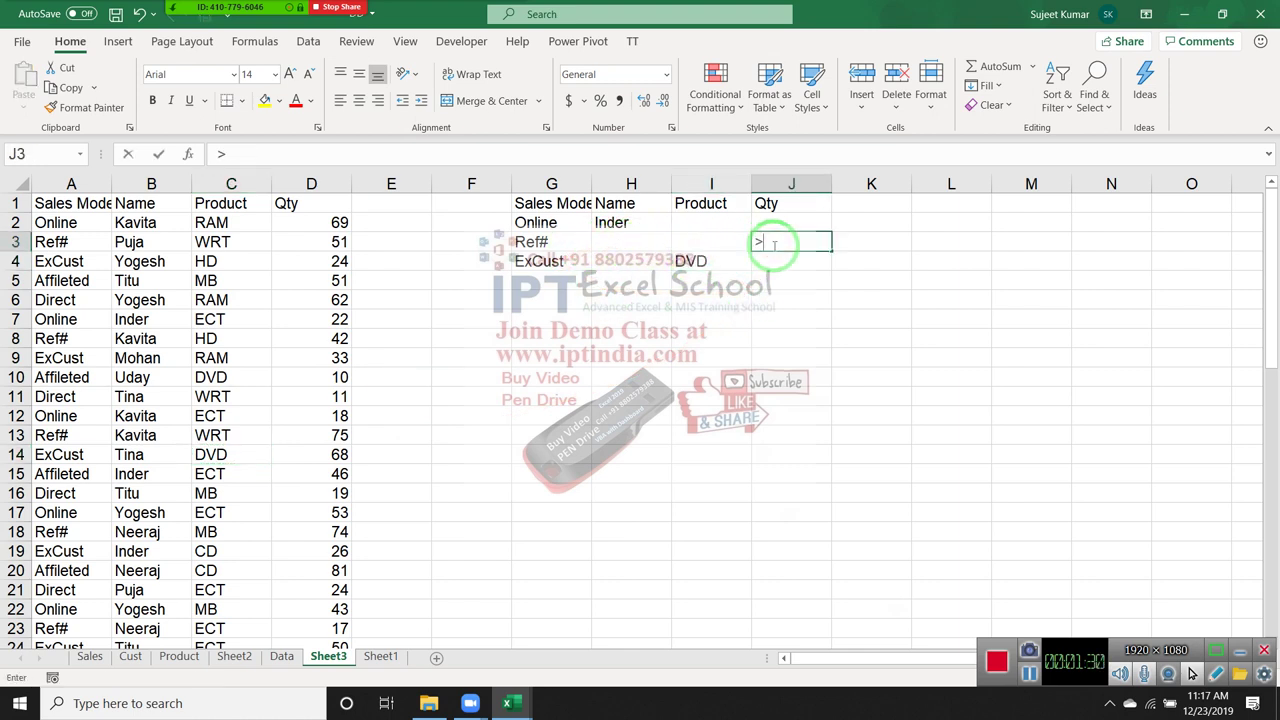
pyautogui.write('50')
pyautogui.press('Return')
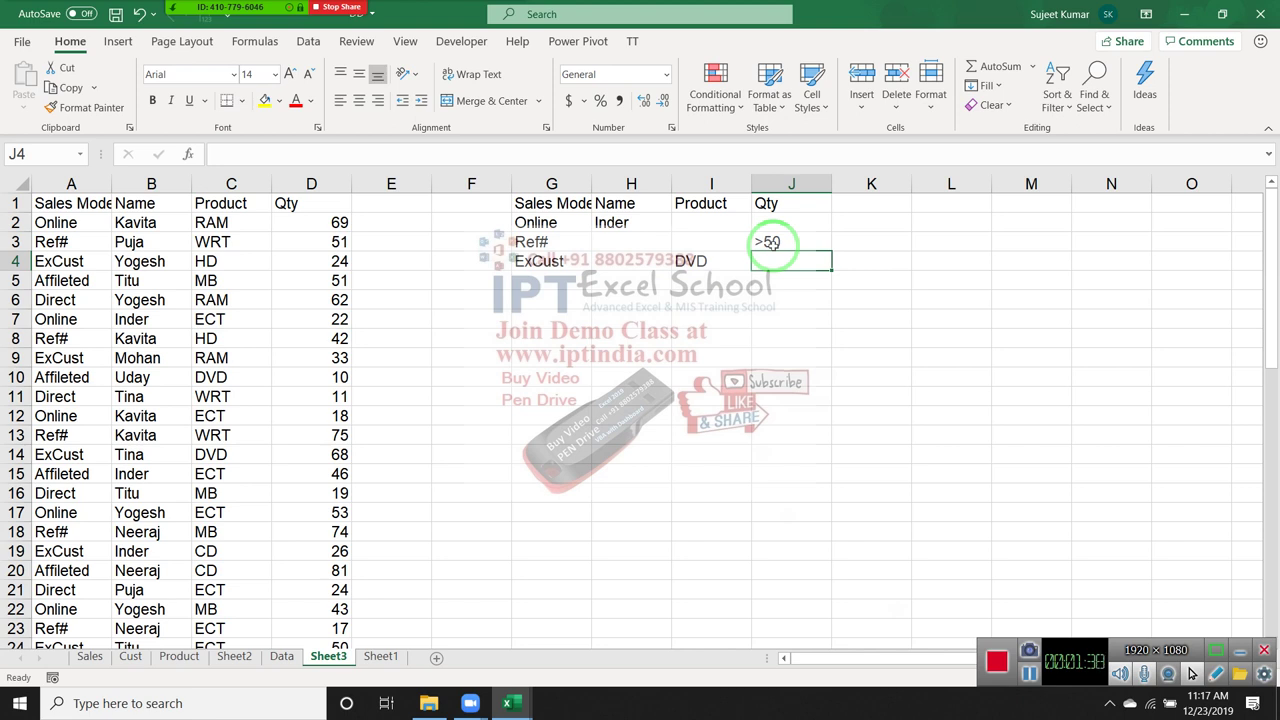
pyautogui.click(840, 221)
pyautogui.click(842, 242)
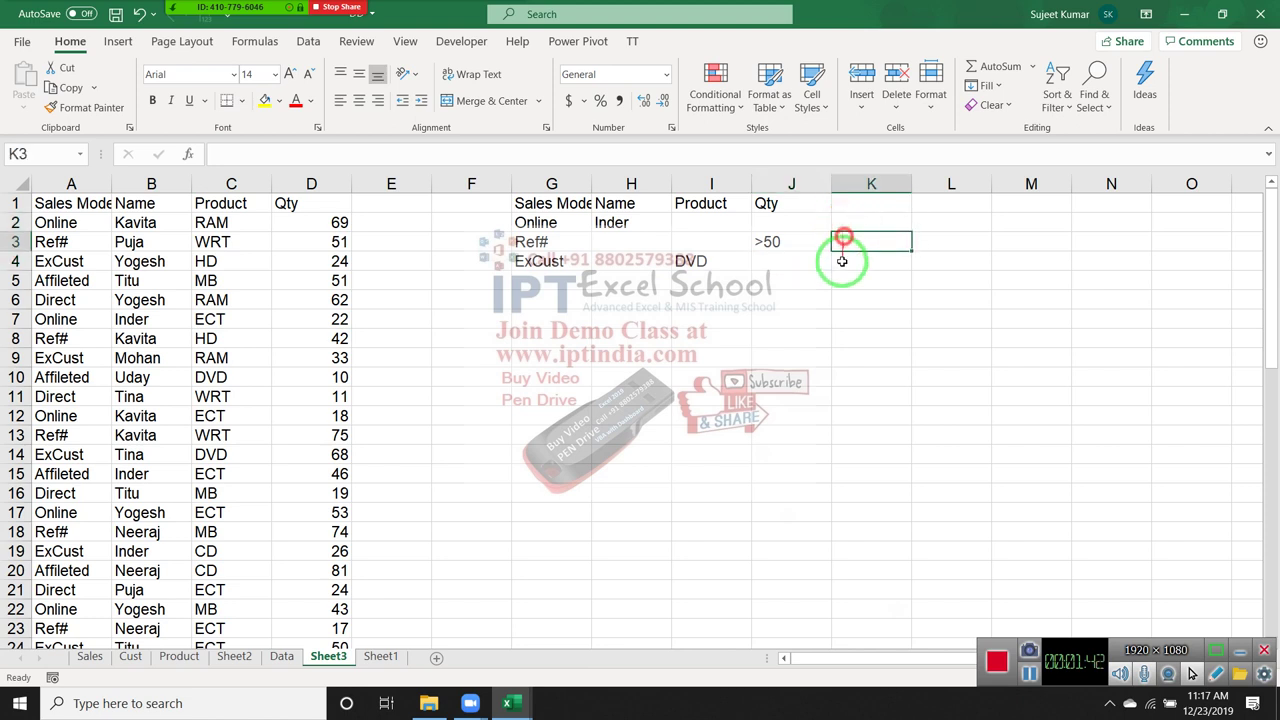
pyautogui.click(841, 280)
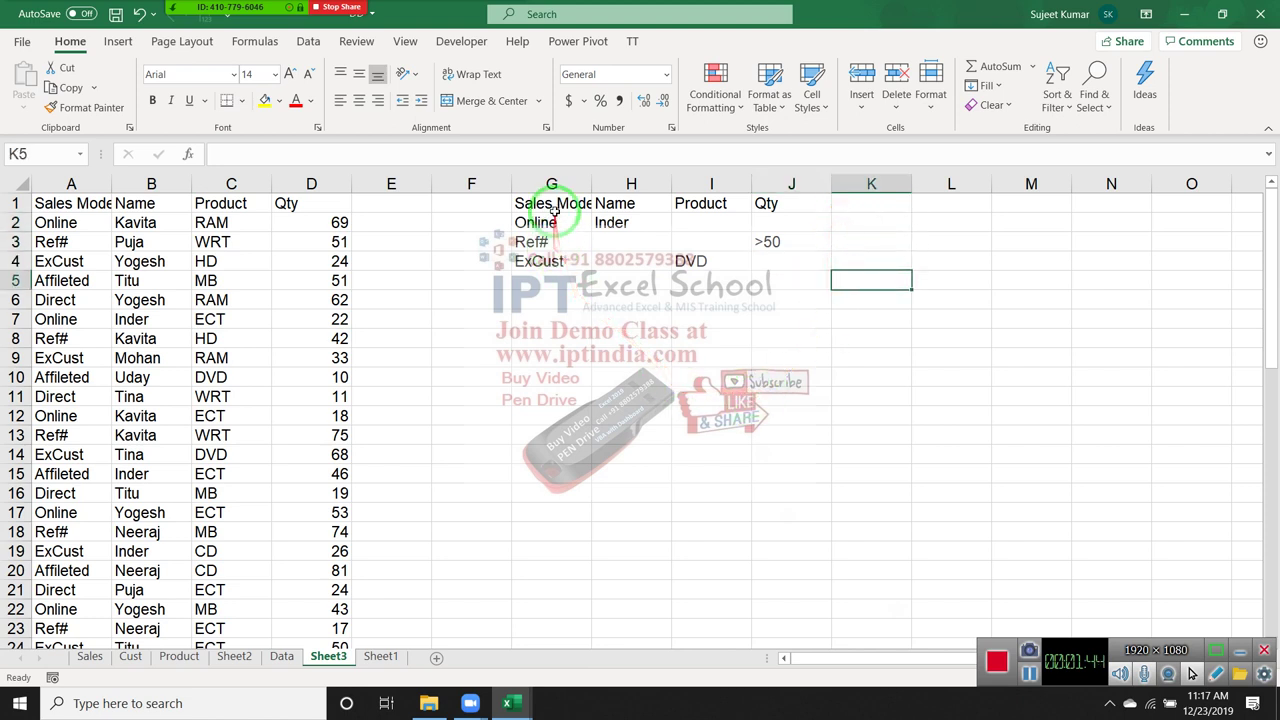
pyautogui.moveTo(553, 192)
pyautogui.mouseDown()
pyautogui.moveTo(775, 268)
pyautogui.moveTo(755, 273)
pyautogui.mouseUp()
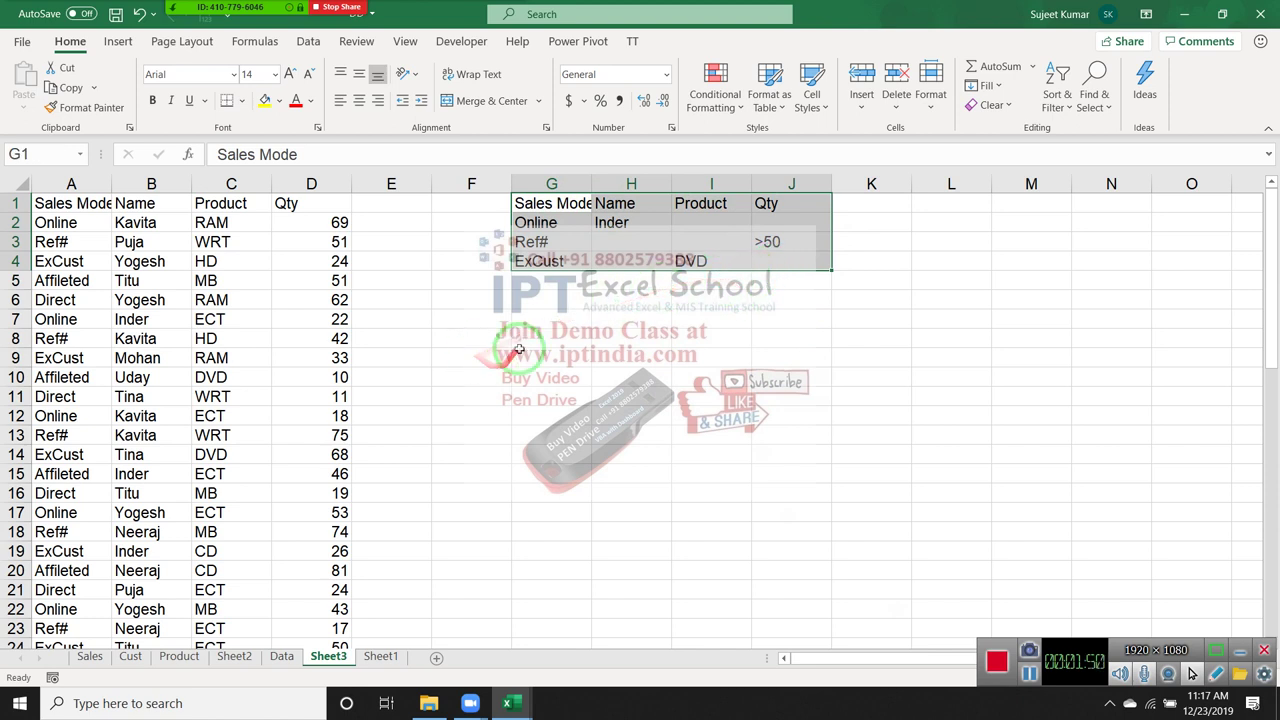
pyautogui.click(536, 302)
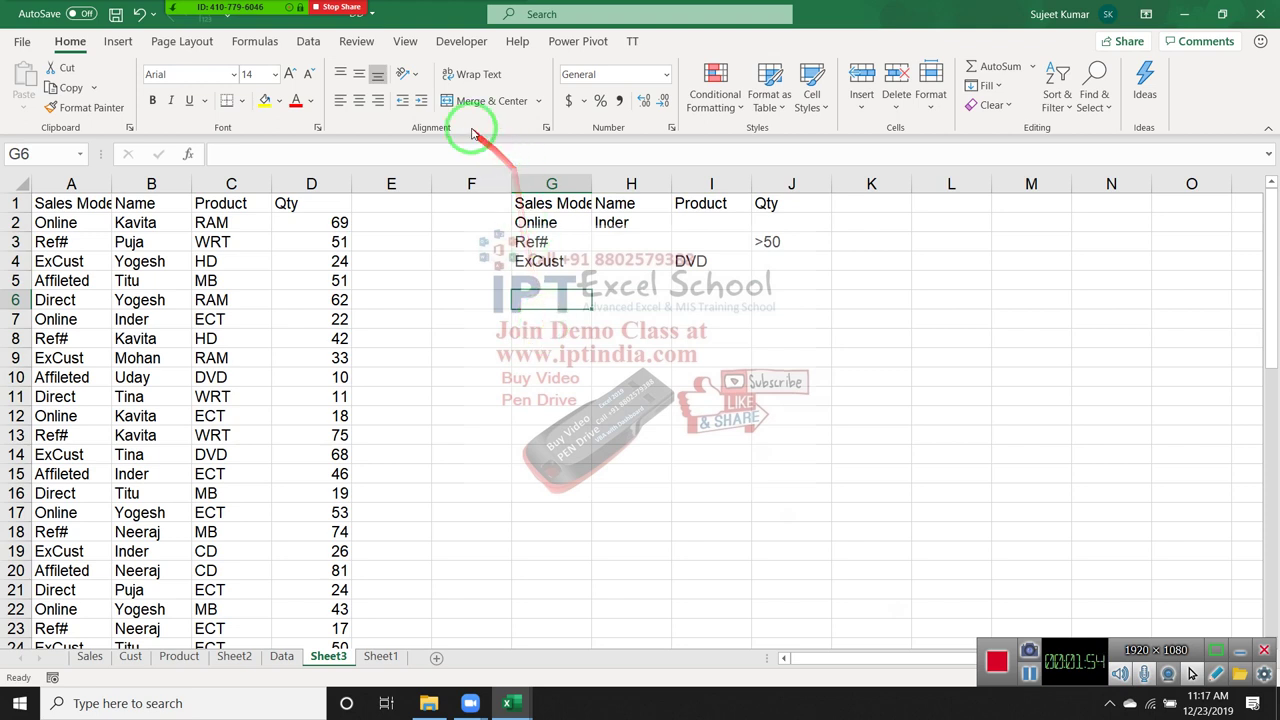
pyautogui.click(470, 45)
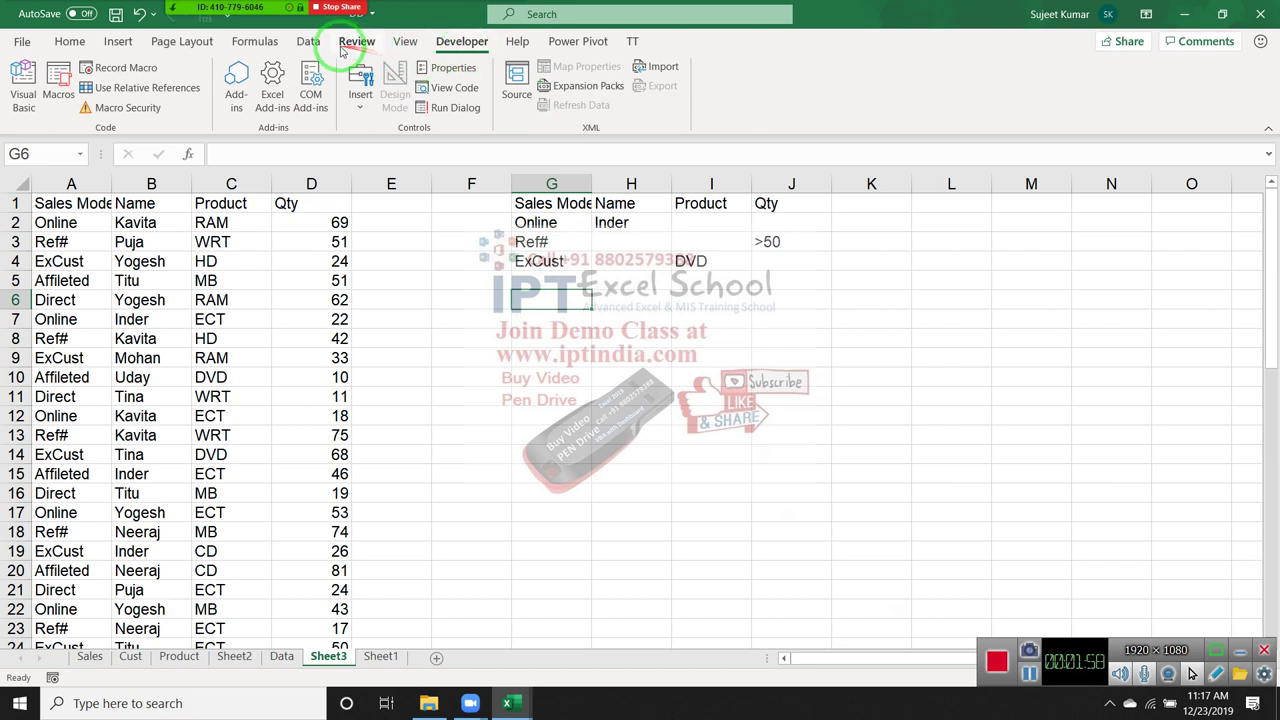
pyautogui.click(310, 43)
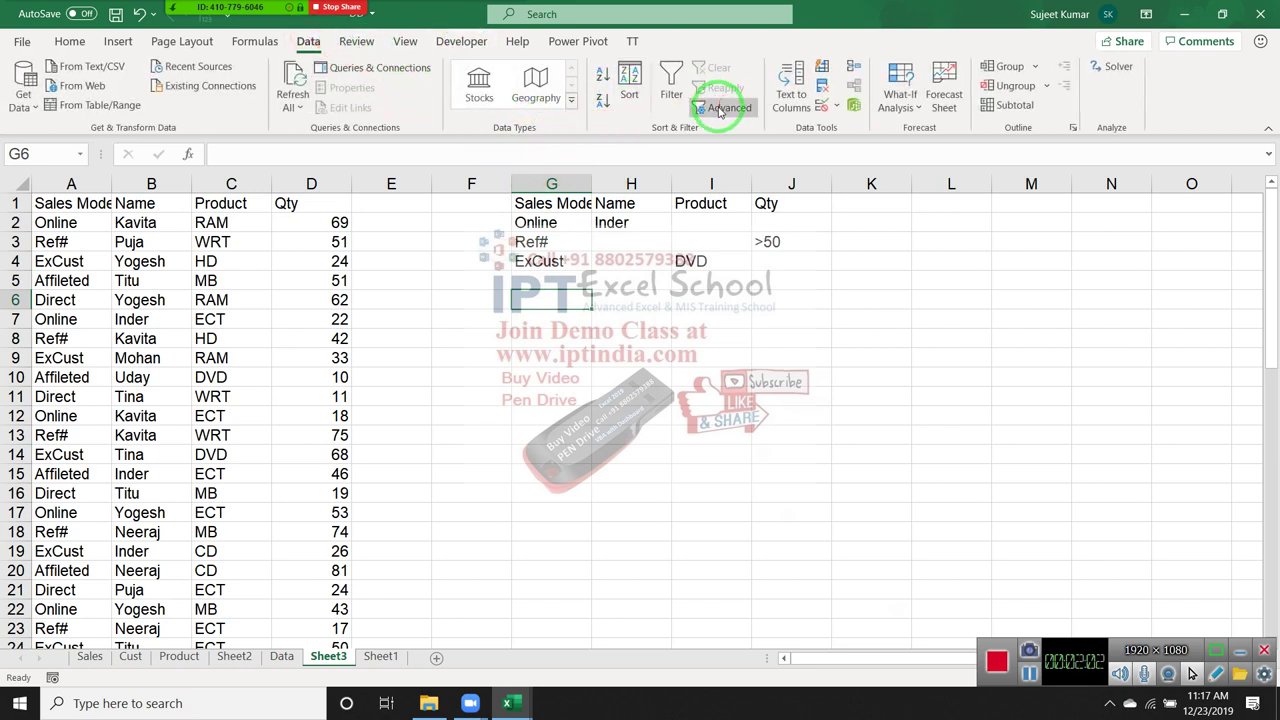
pyautogui.click(55, 203)
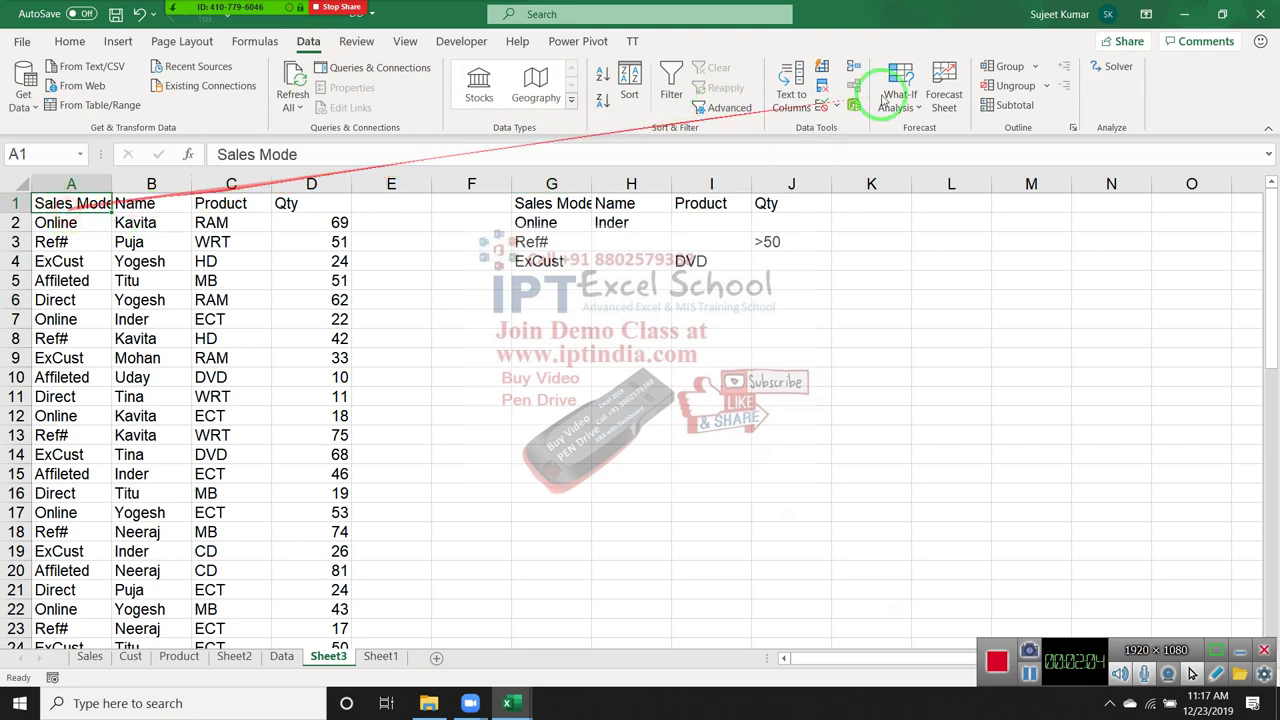
pyautogui.click(728, 107)
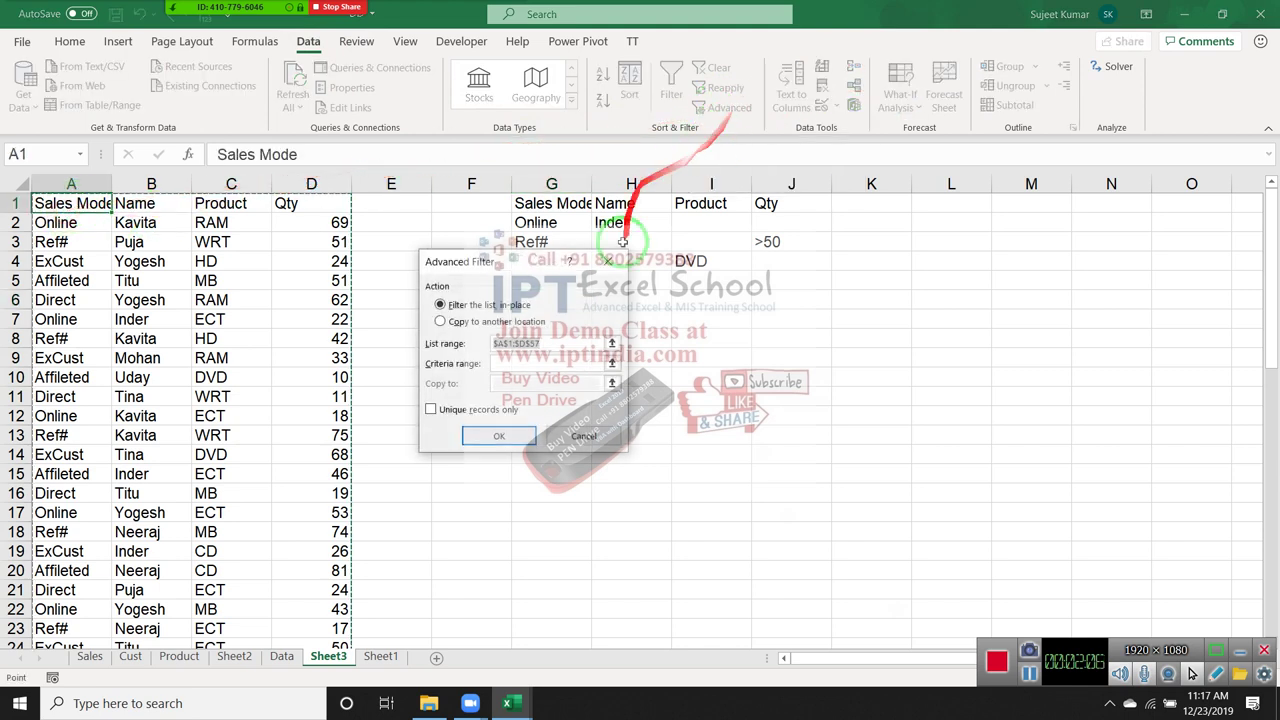
pyautogui.click(572, 363)
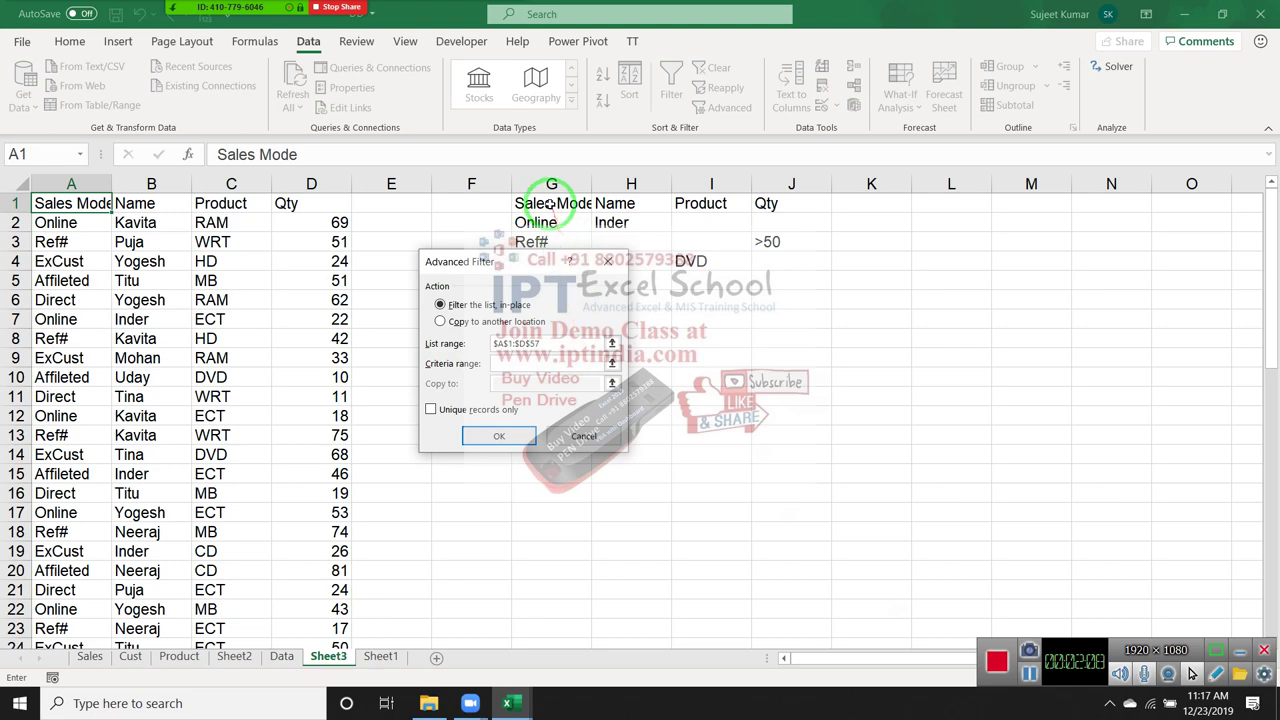
pyautogui.moveTo(545, 200)
pyautogui.mouseDown()
pyautogui.moveTo(655, 191)
pyautogui.moveTo(785, 262)
pyautogui.mouseUp()
pyautogui.press('Return')
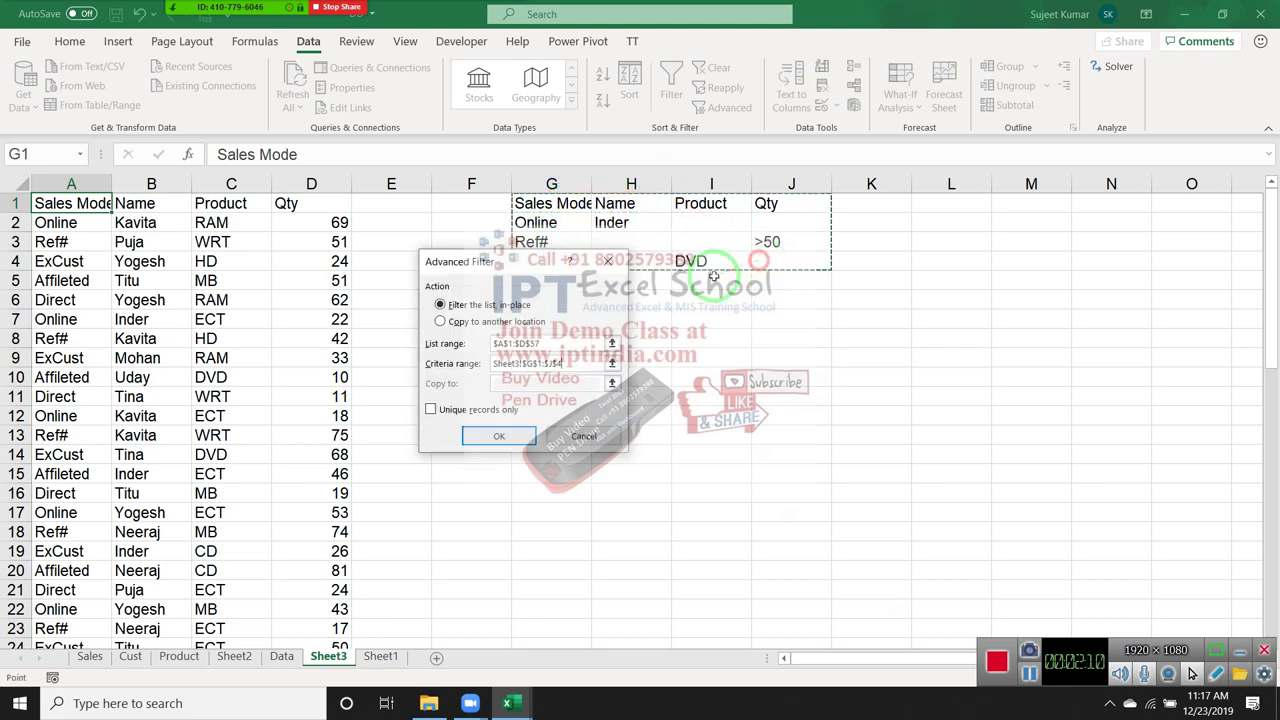
pyautogui.click(498, 437)
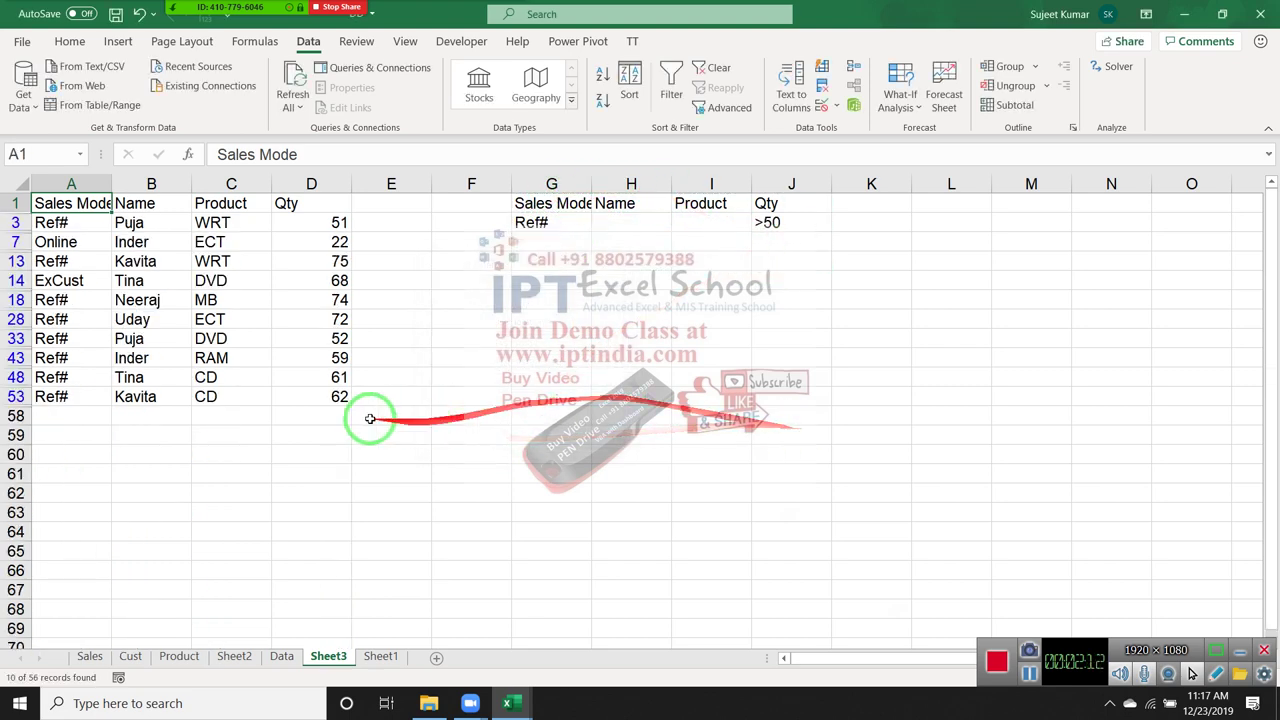
pyautogui.click(95, 299)
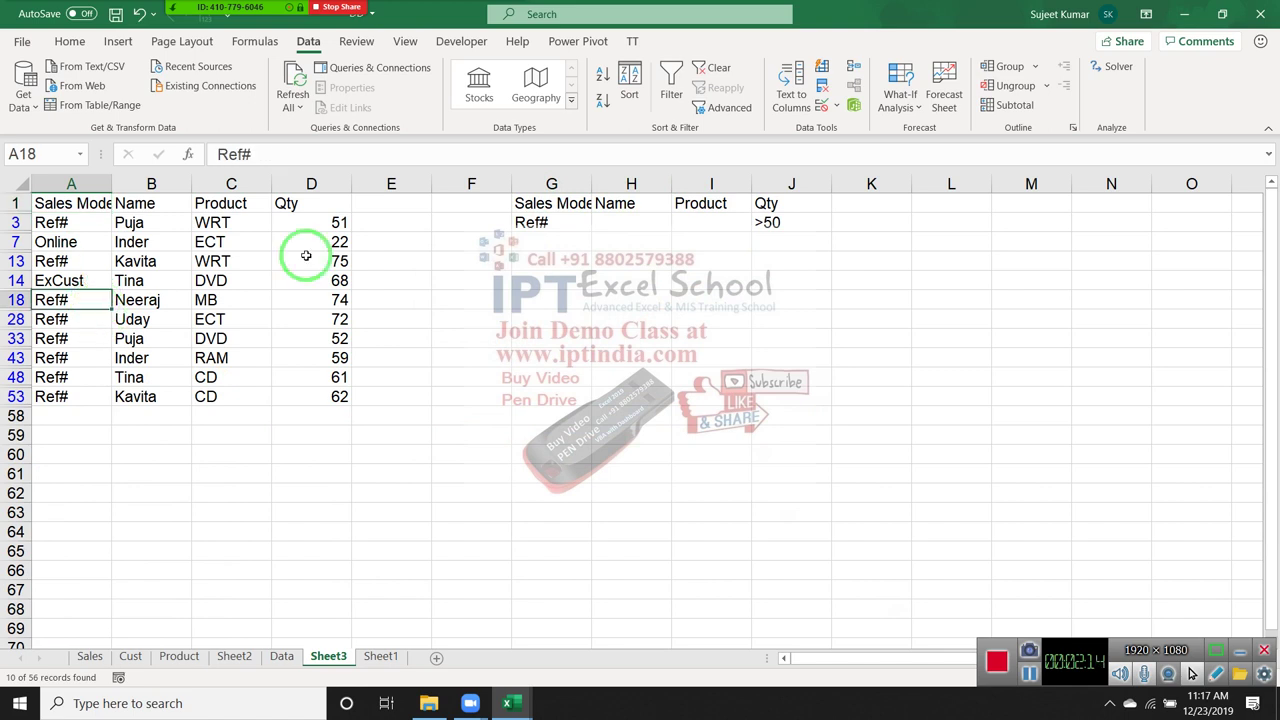
pyautogui.moveTo(321, 219); pyautogui.dragTo(309, 397)
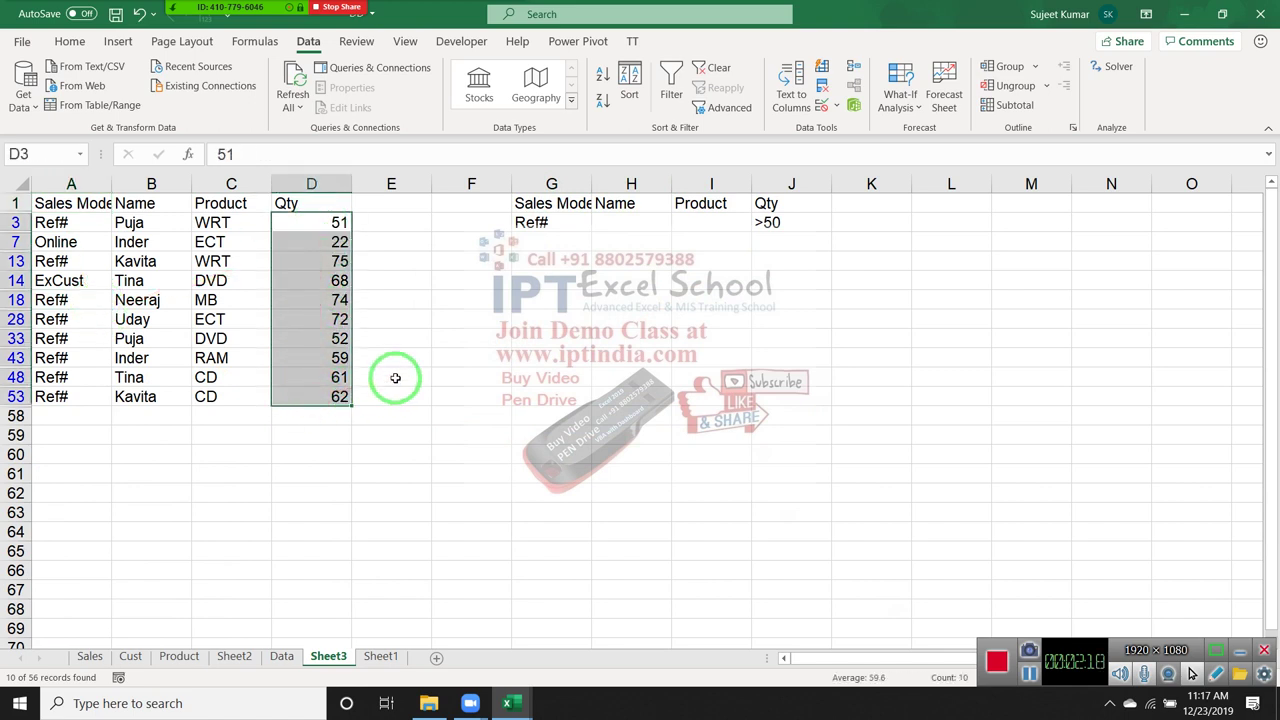
pyautogui.hotkey('ctrl', 'shift', 'l')
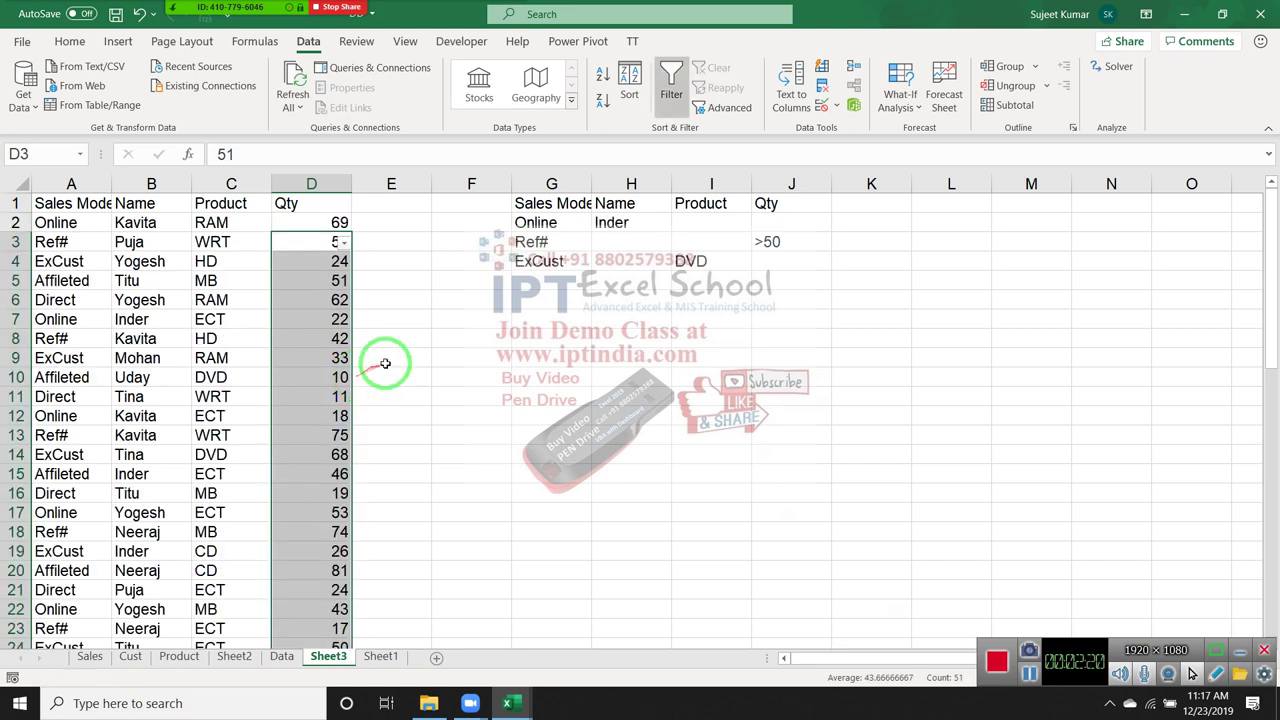
pyautogui.hotkey('ctrl', 'shift', 'l')
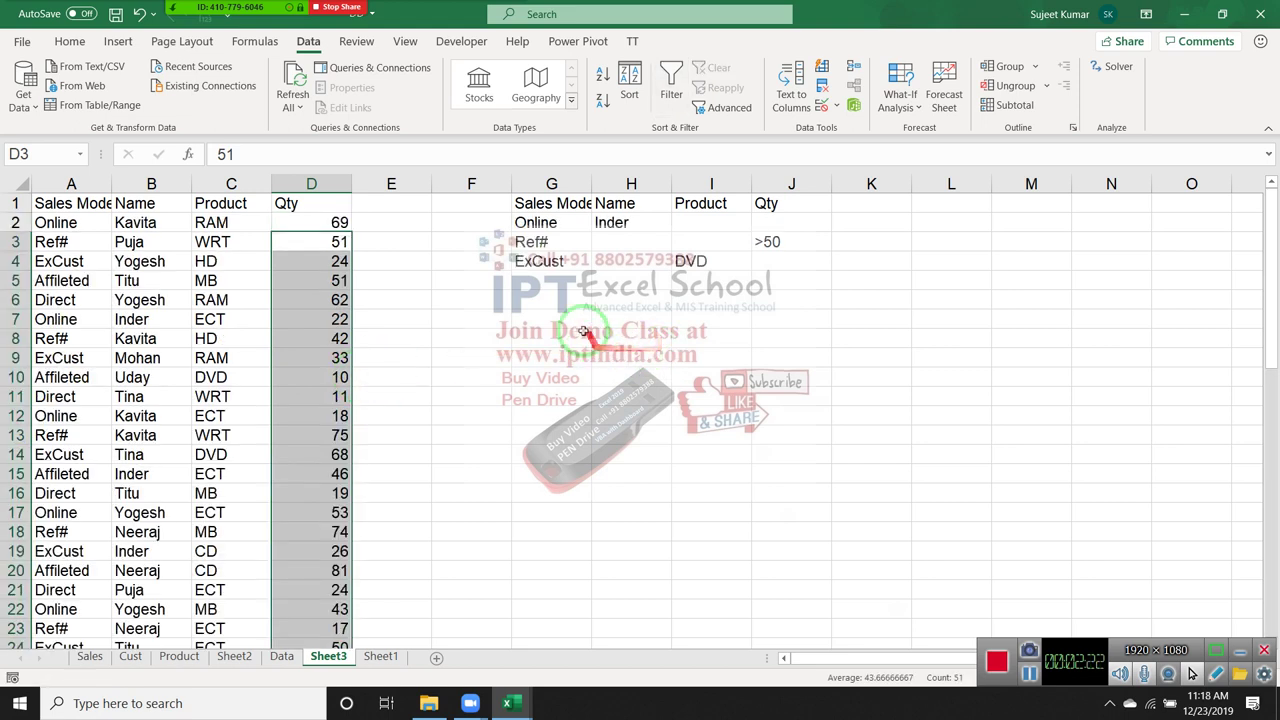
pyautogui.click(575, 298)
# - Enter =DSUM(A1:D57,D1,Criteria) in G6, which returns 596
pyautogui.write('=')
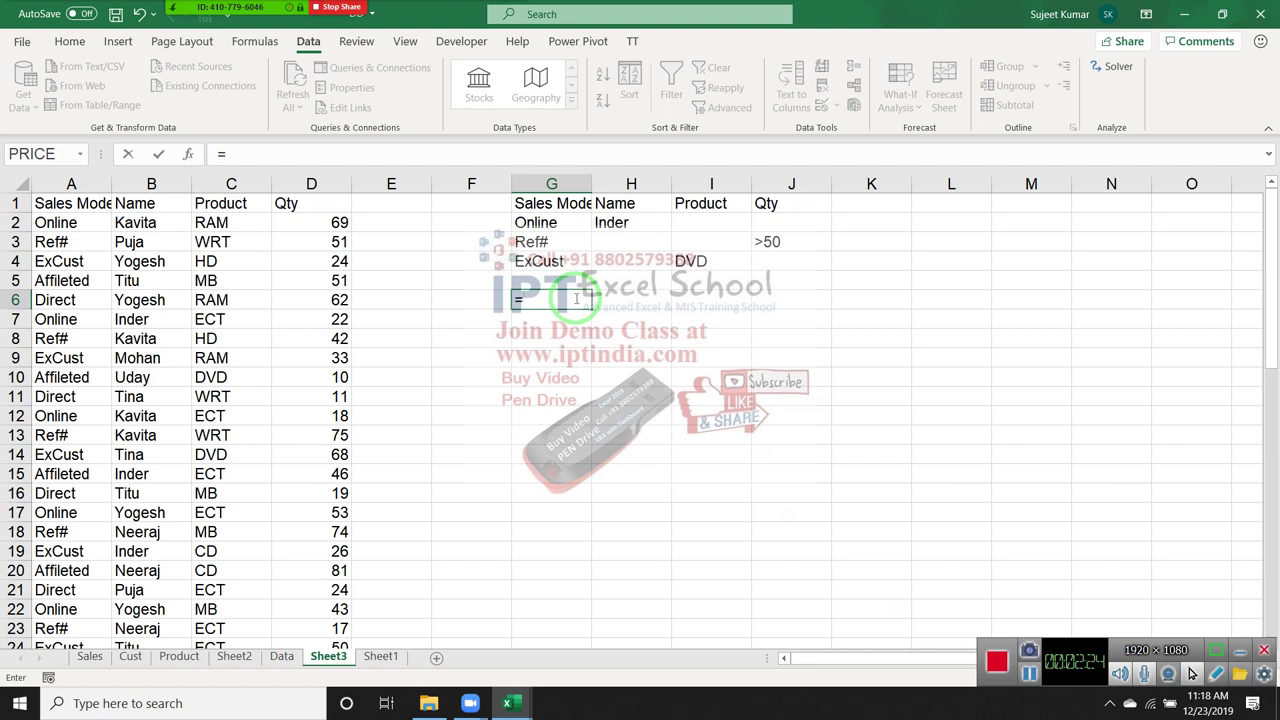
pyautogui.write('dsum')
pyautogui.press('Tab')
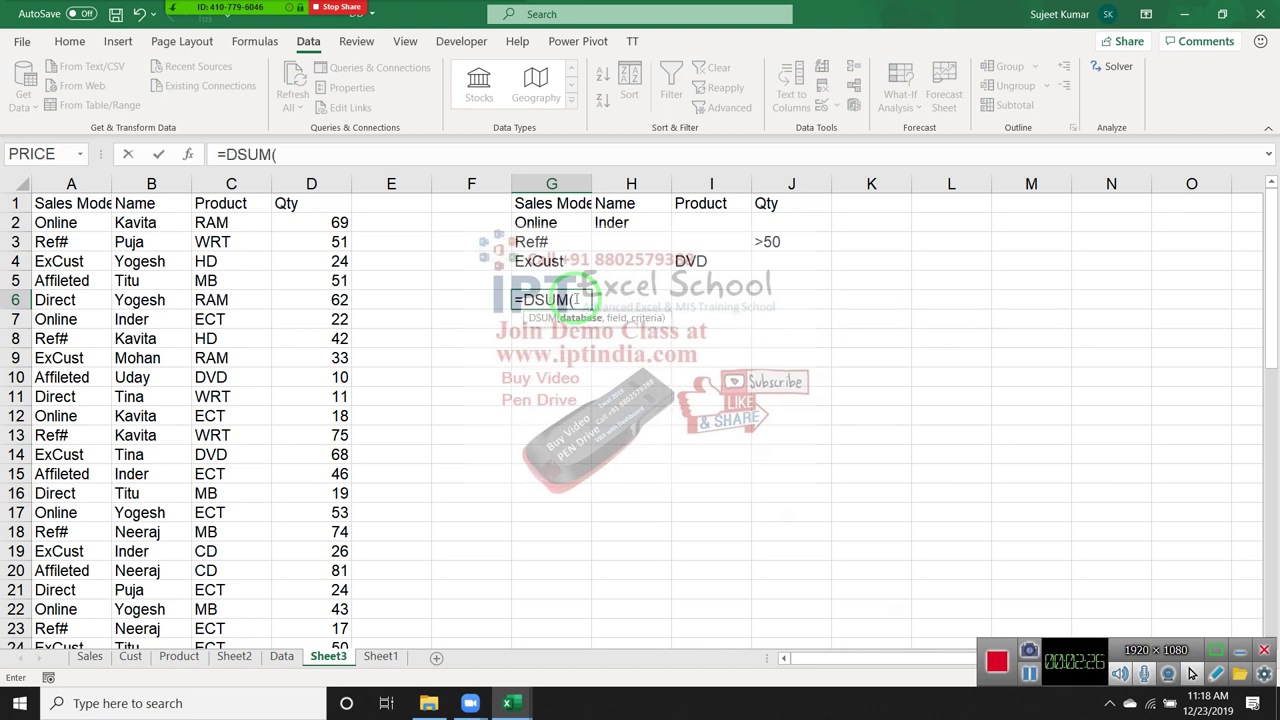
pyautogui.click(64, 203)
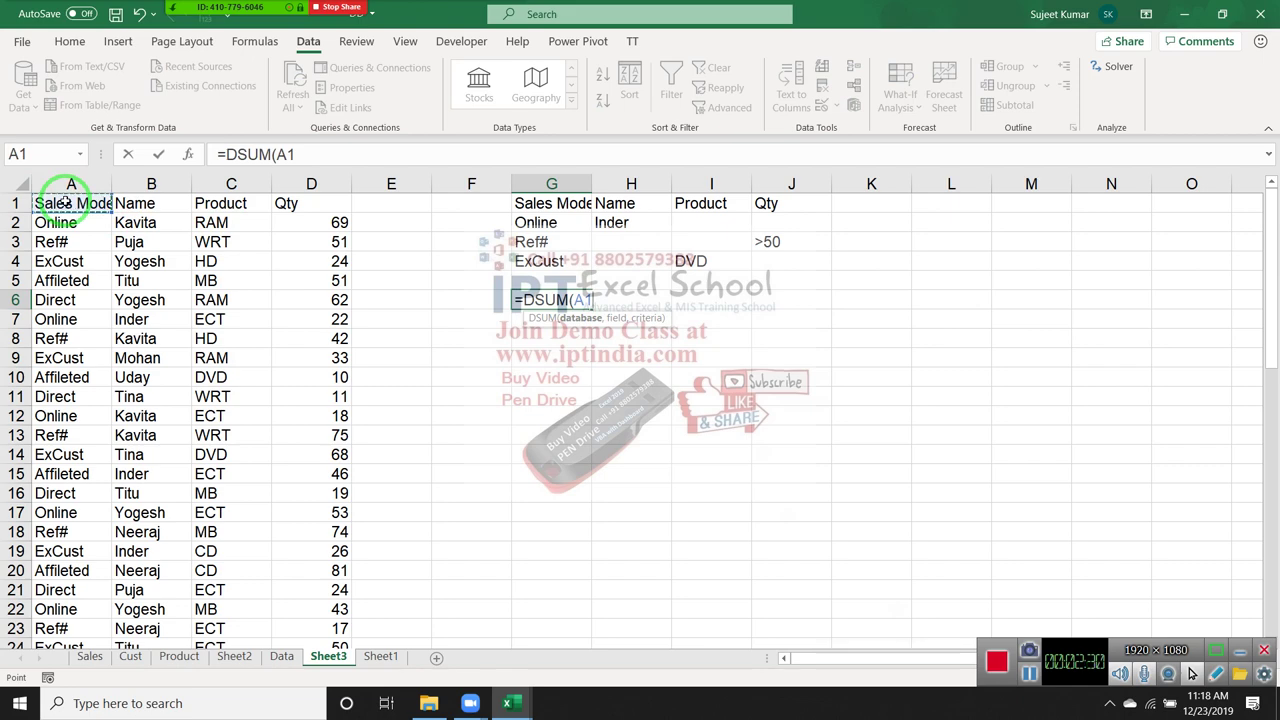
pyautogui.hotkey('ctrl', 'shift', 'Right')
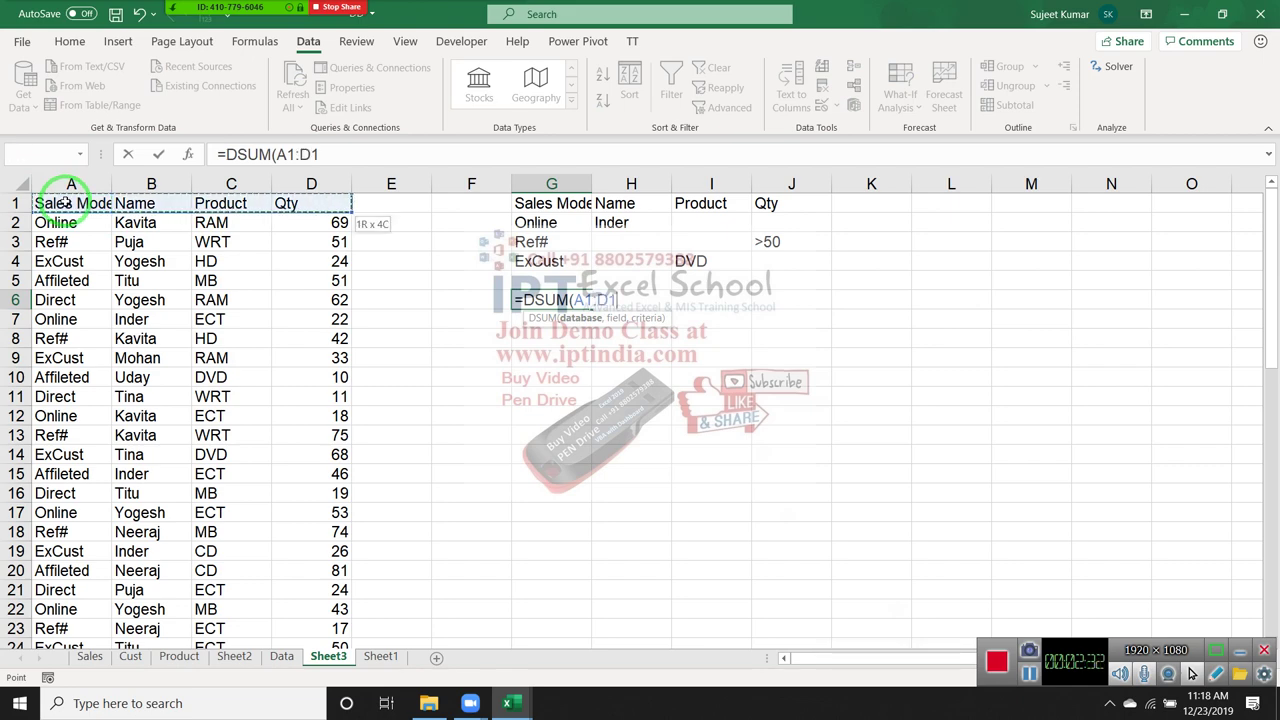
pyautogui.hotkey('ctrl', 'shift', 'Down')
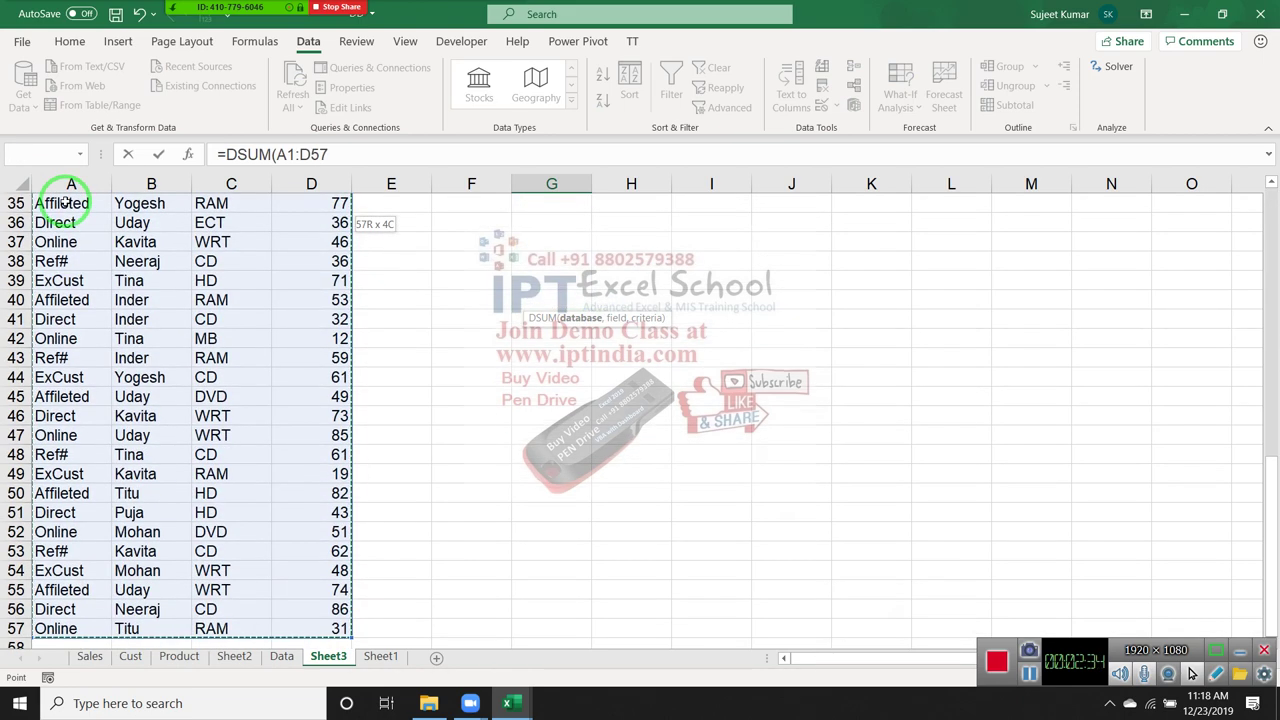
pyautogui.scroll(11, 115, 300)
pyautogui.write(',')
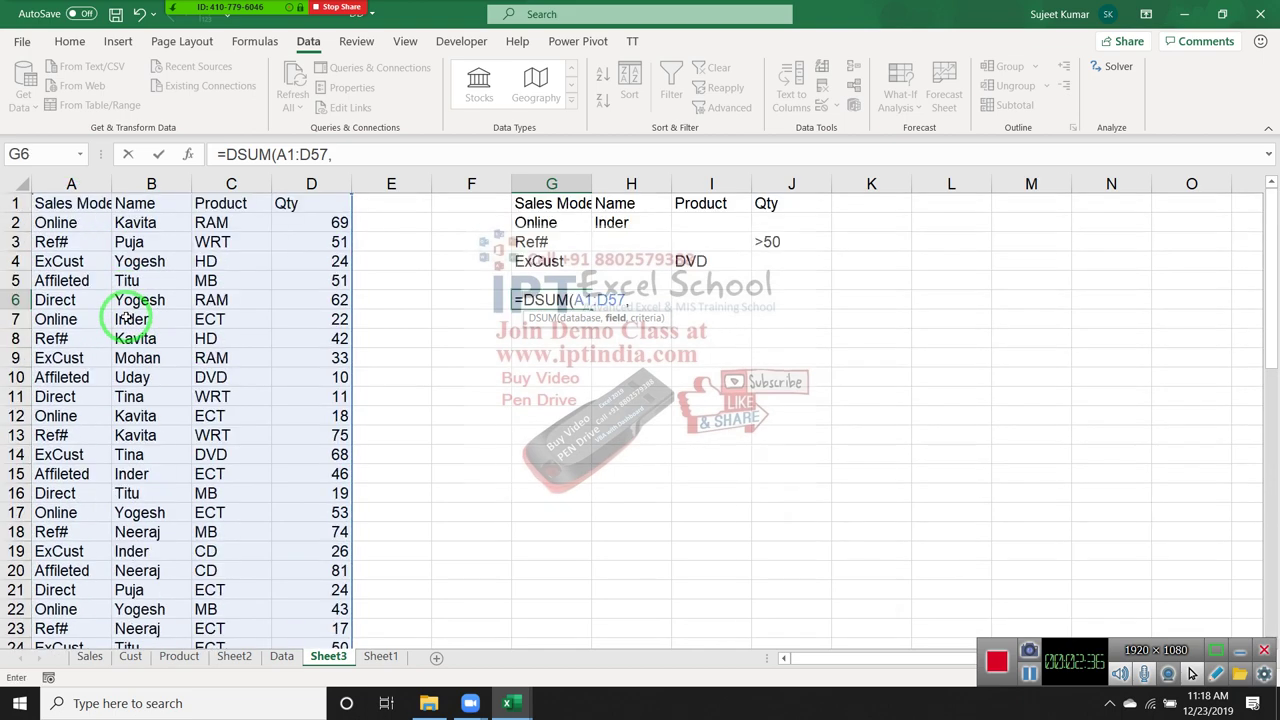
pyautogui.click(284, 203)
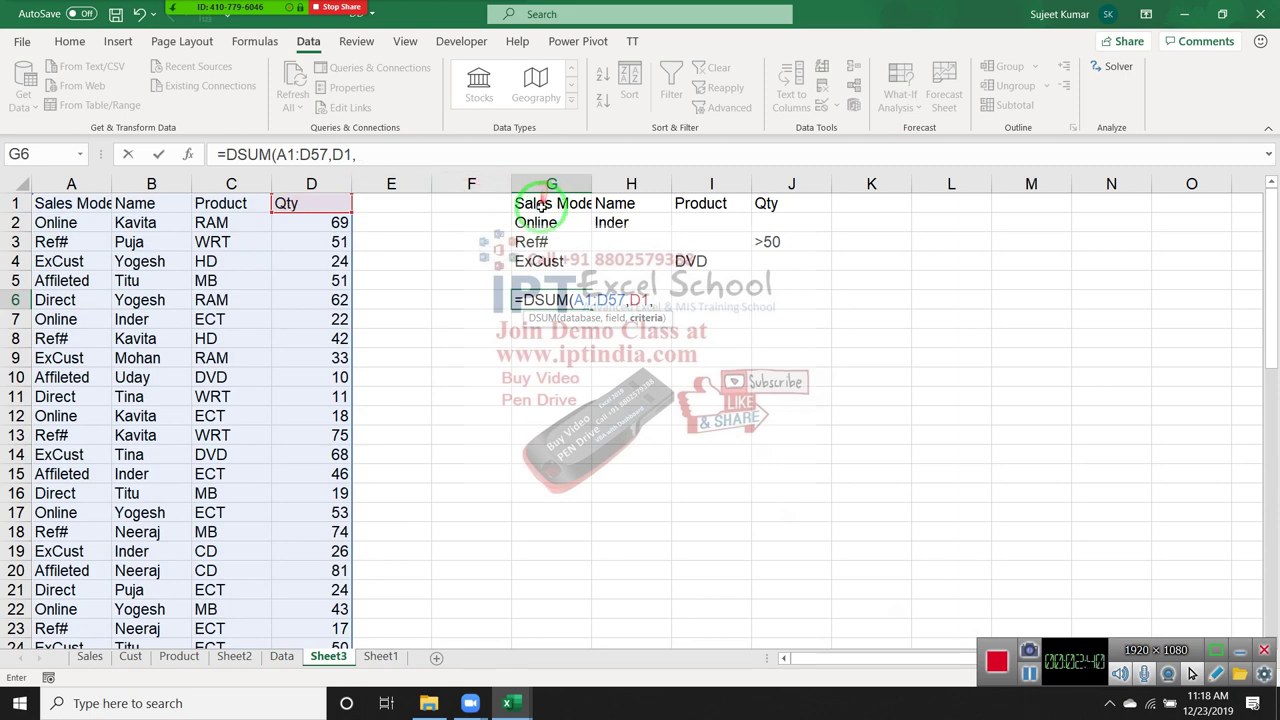
pyautogui.moveTo(540, 205)
pyautogui.mouseDown()
pyautogui.moveTo(750, 226)
pyautogui.moveTo(766, 263)
pyautogui.mouseUp()
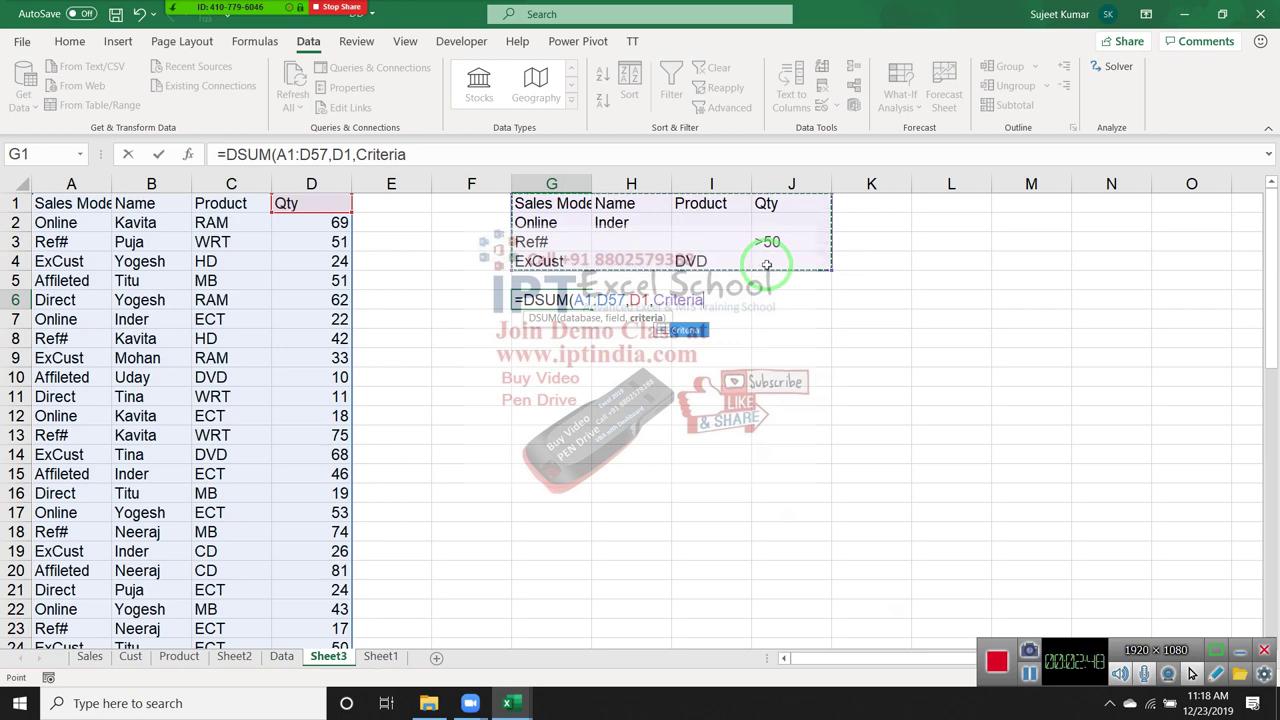
pyautogui.press('Return')
pyautogui.press('Up')
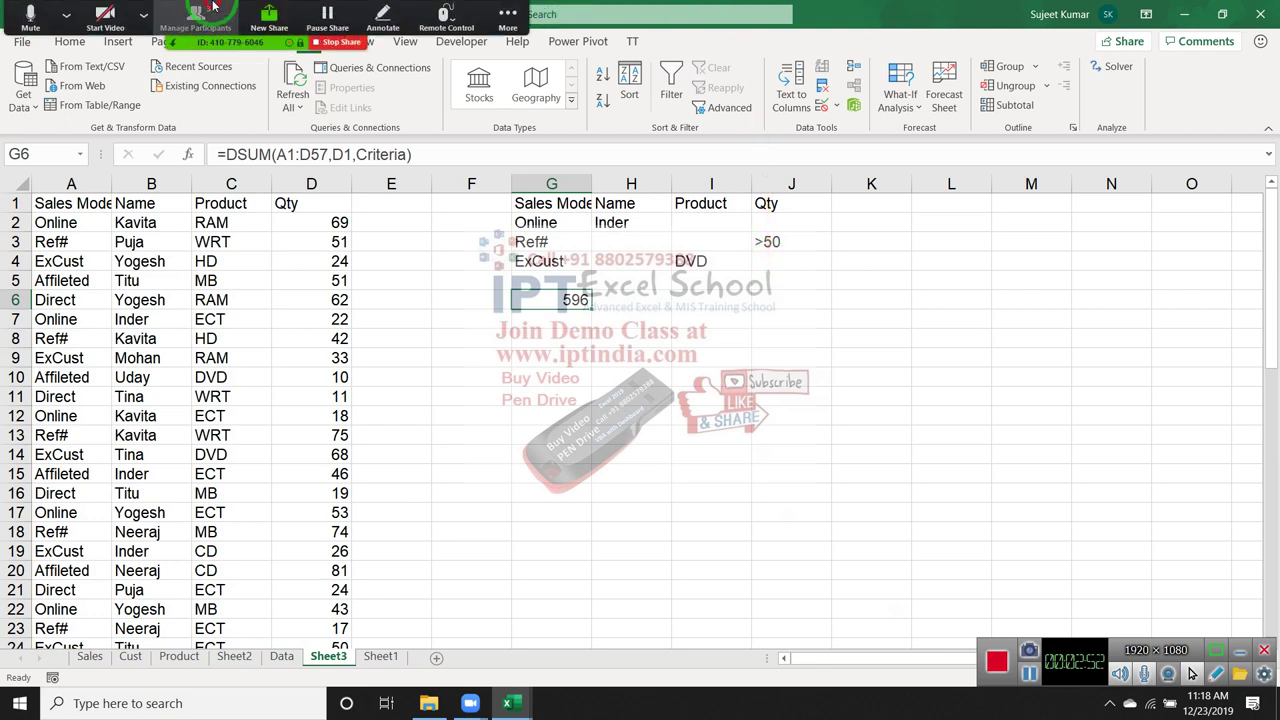
pyautogui.click(210, 10)
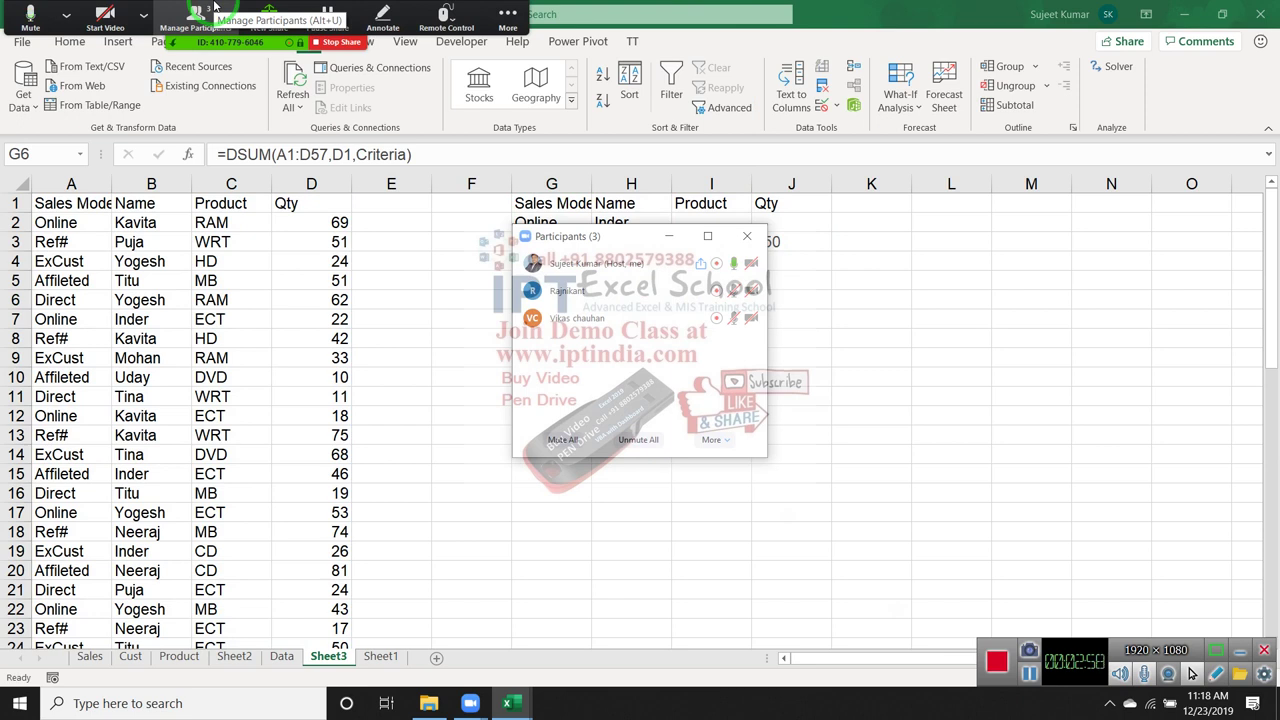
pyautogui.click(213, 7)
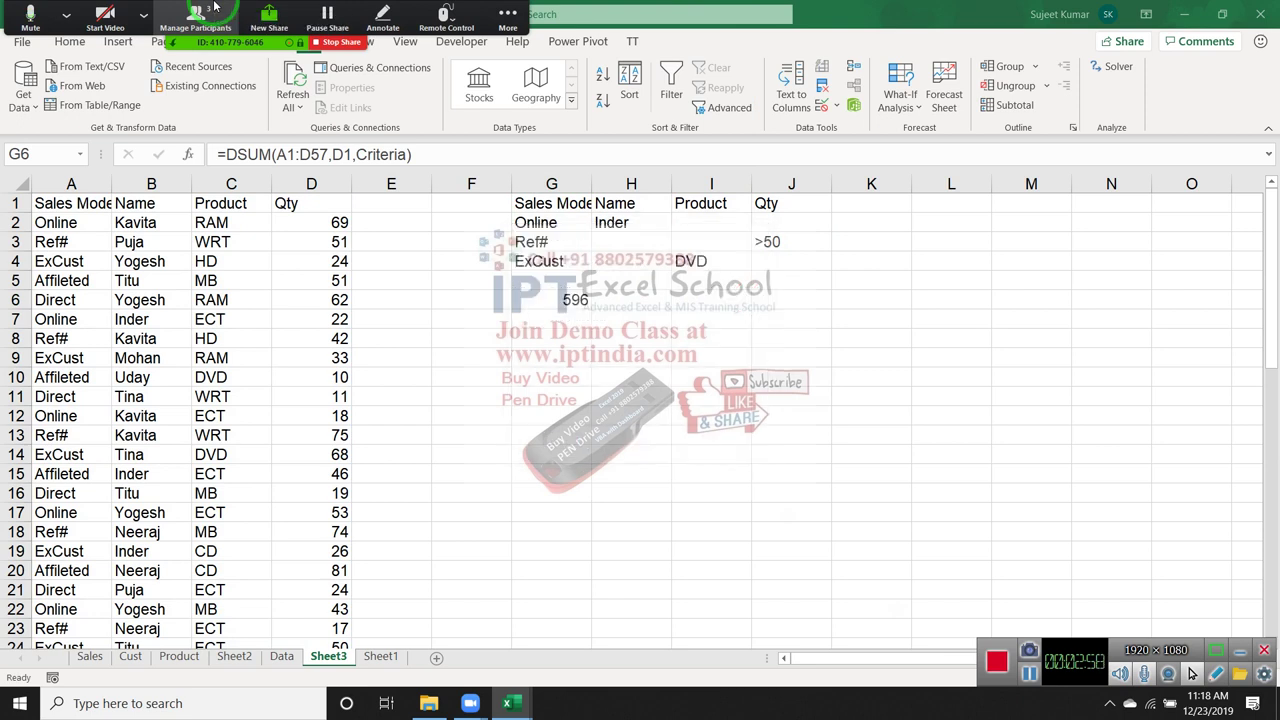
pyautogui.click(588, 313)
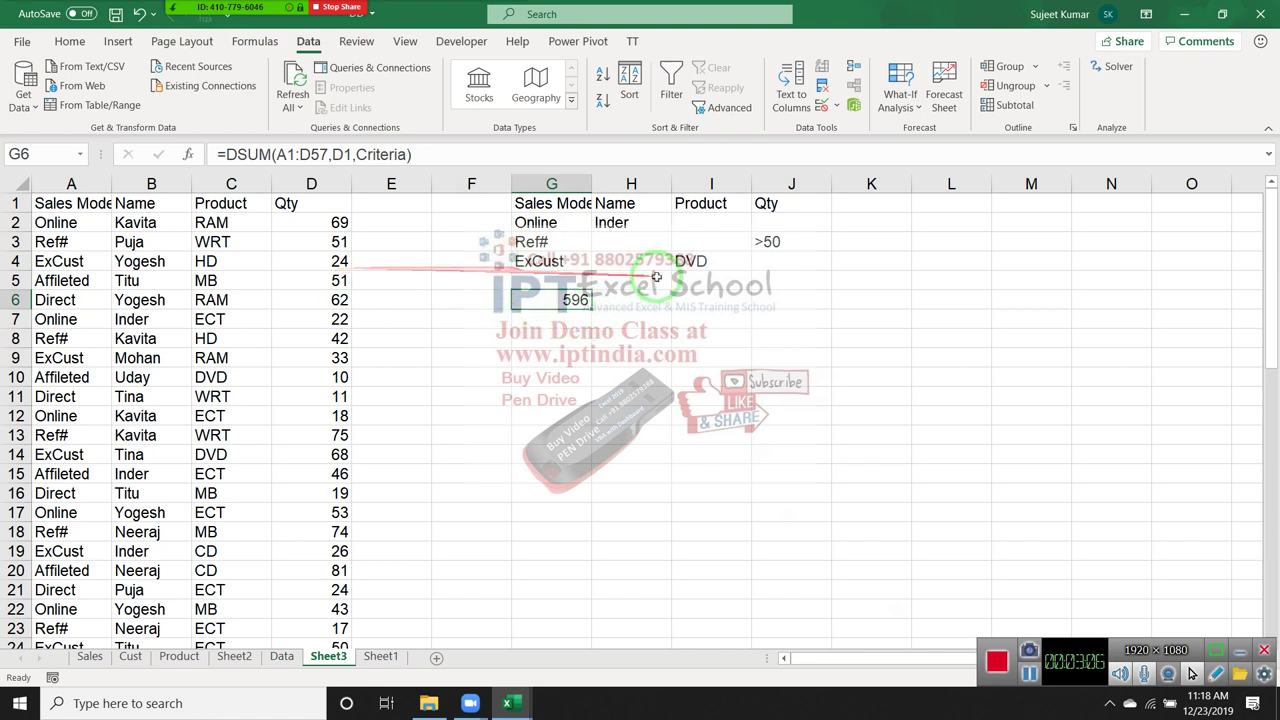
# - Enter =DCOUNT(A1:D57,D1,Criteria) in H6, which returns 10
pyautogui.click(636, 291)
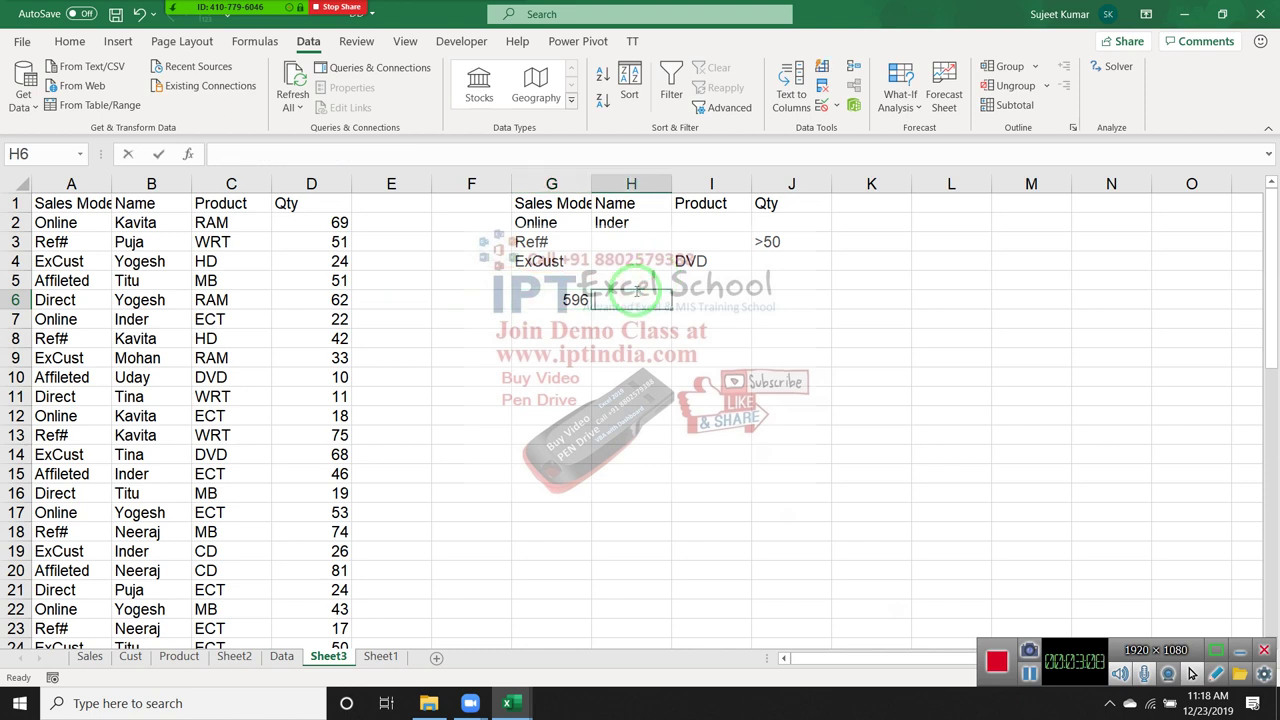
pyautogui.write('=dc')
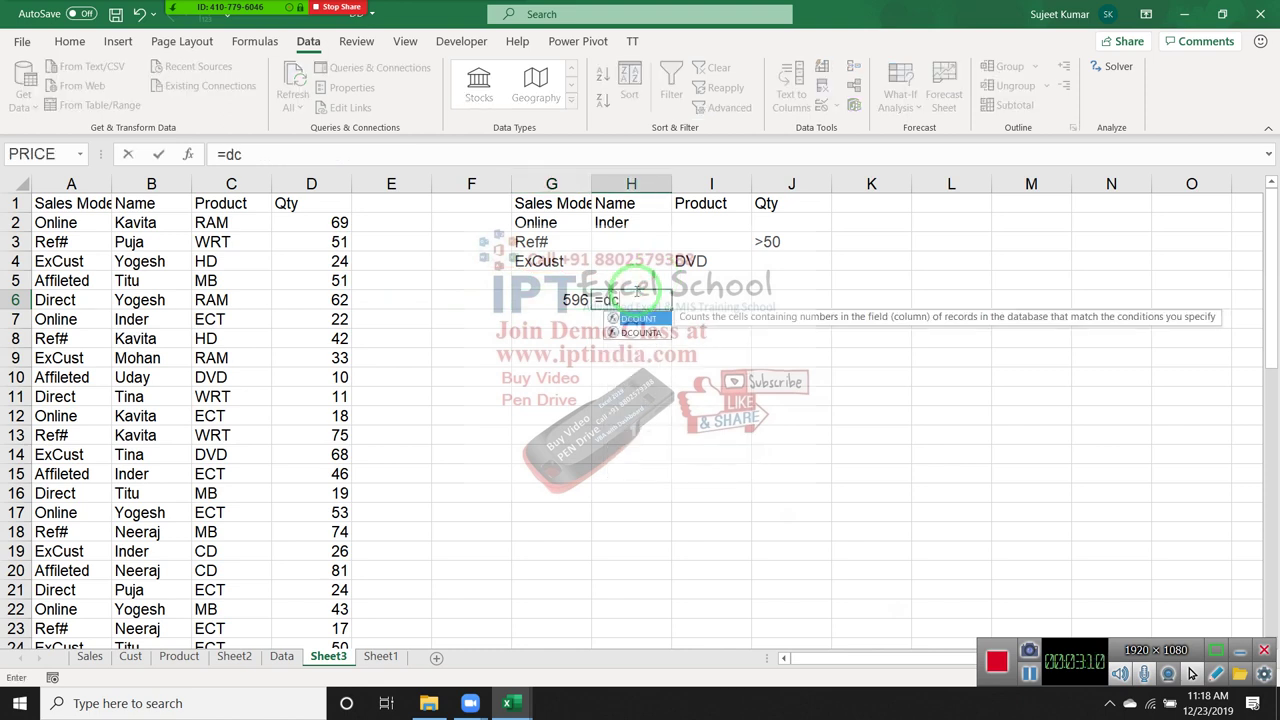
pyautogui.press('Tab')
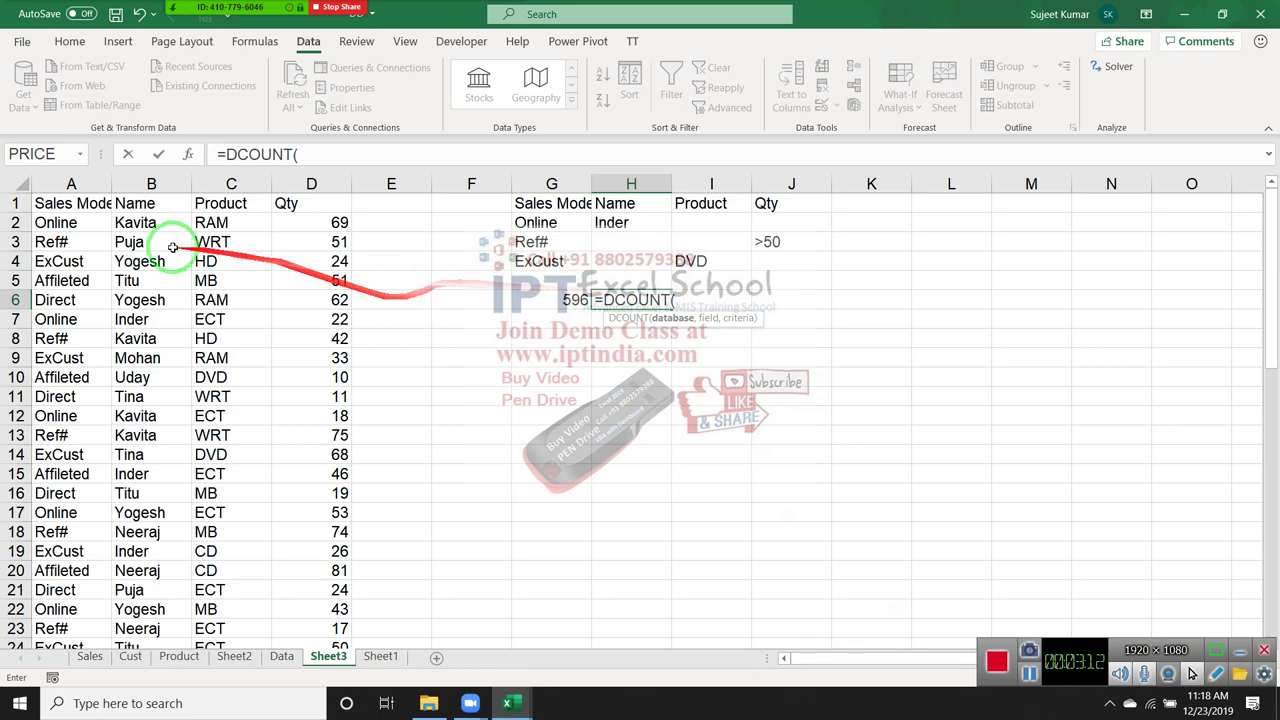
pyautogui.click(46, 205)
pyautogui.hotkey('ctrl', 'shift', 'Right')
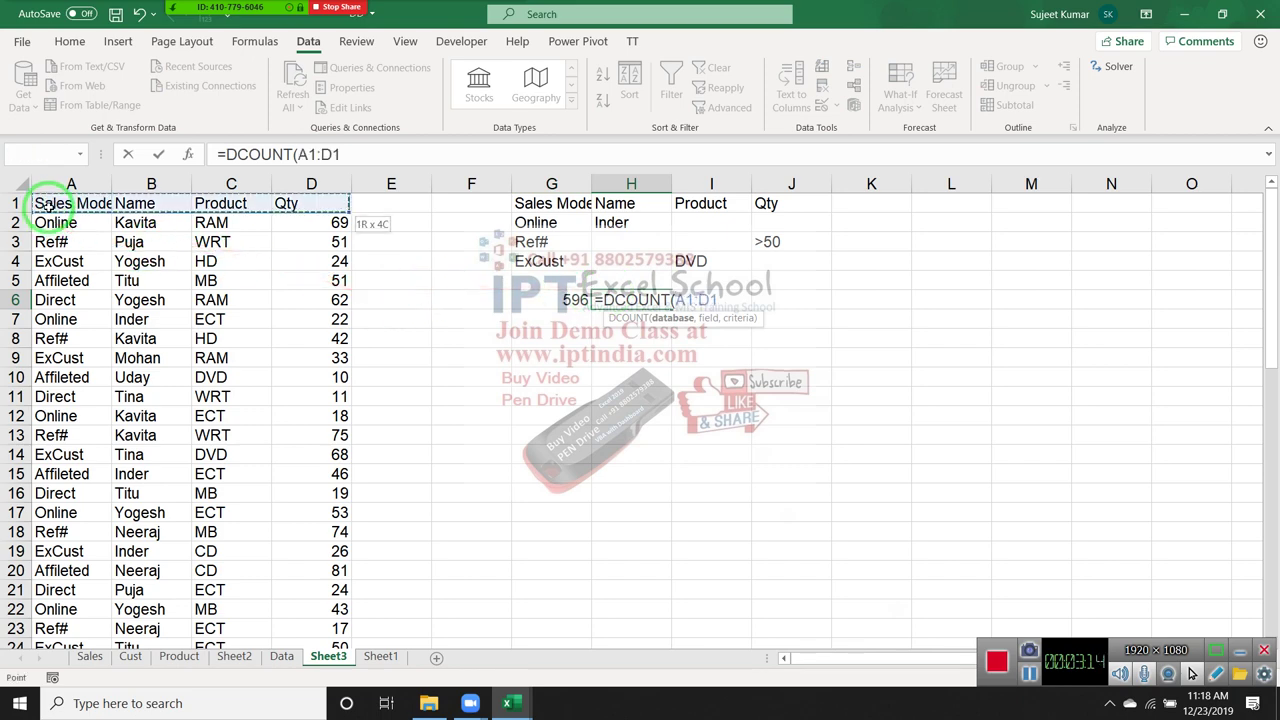
pyautogui.hotkey('ctrl', 'shift', 'Down')
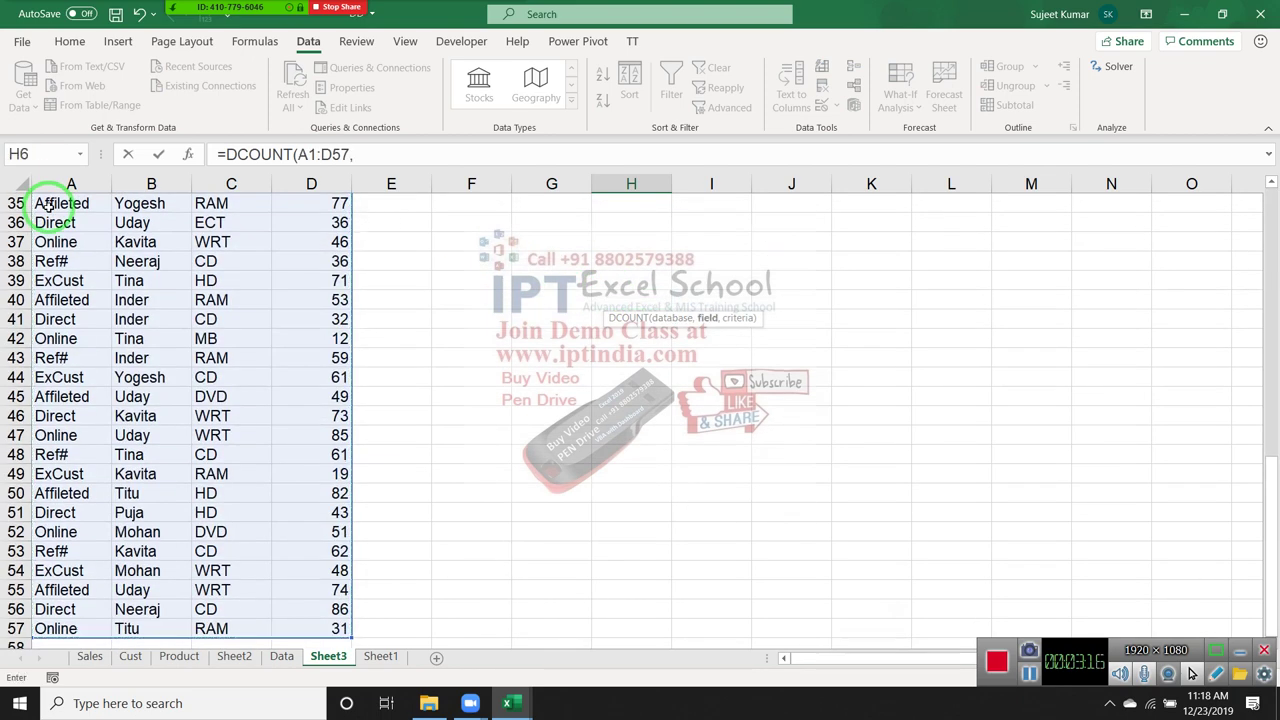
pyautogui.scroll(5, 180, 340)
pyautogui.write(',')
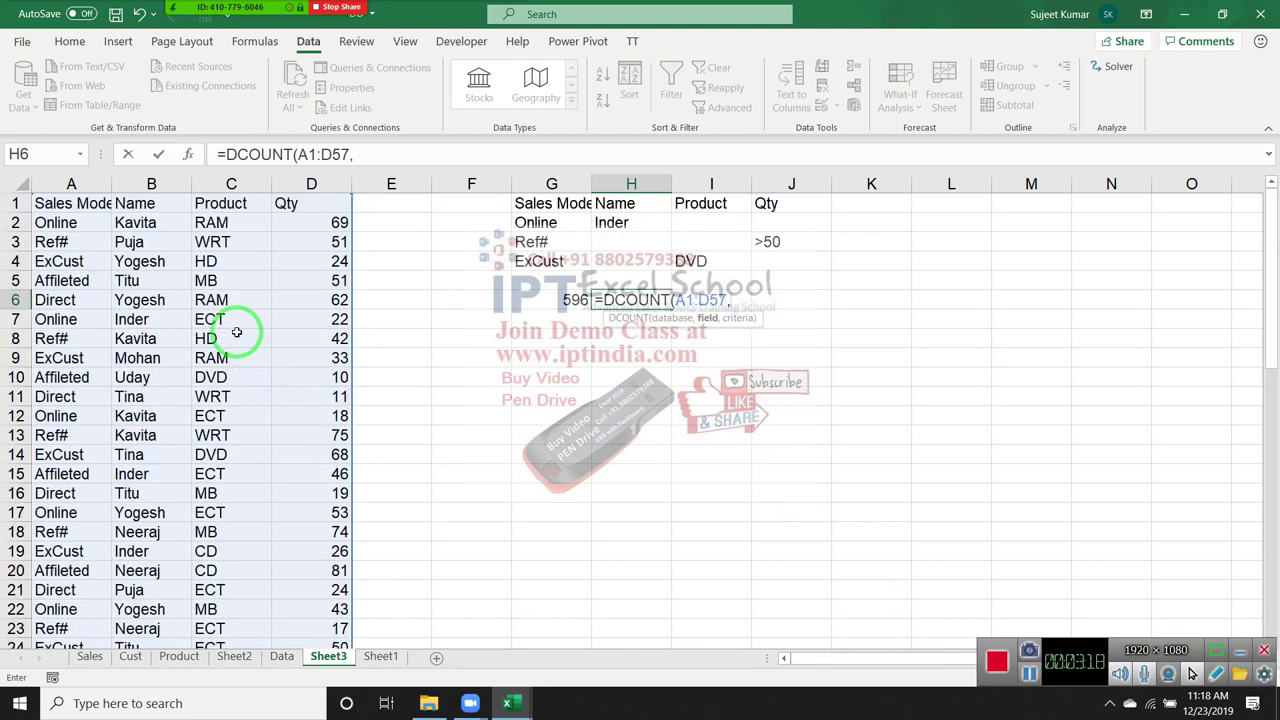
pyautogui.click(286, 204)
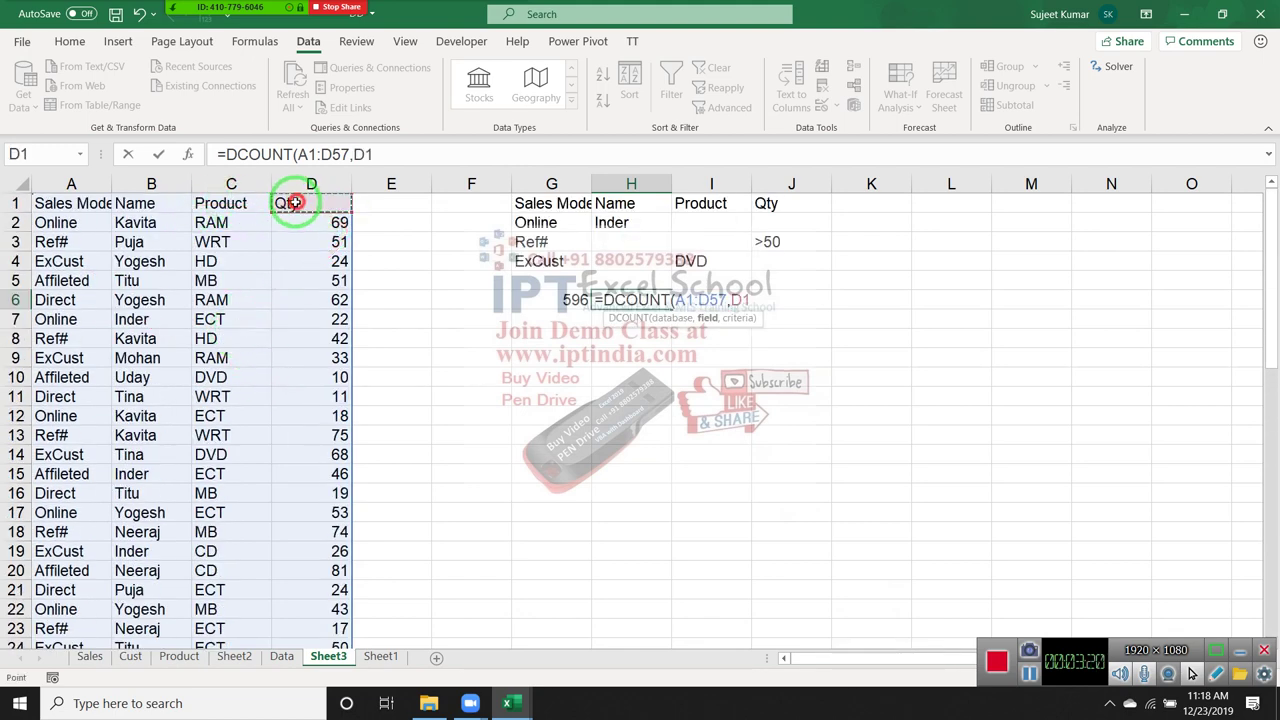
pyautogui.write(',')
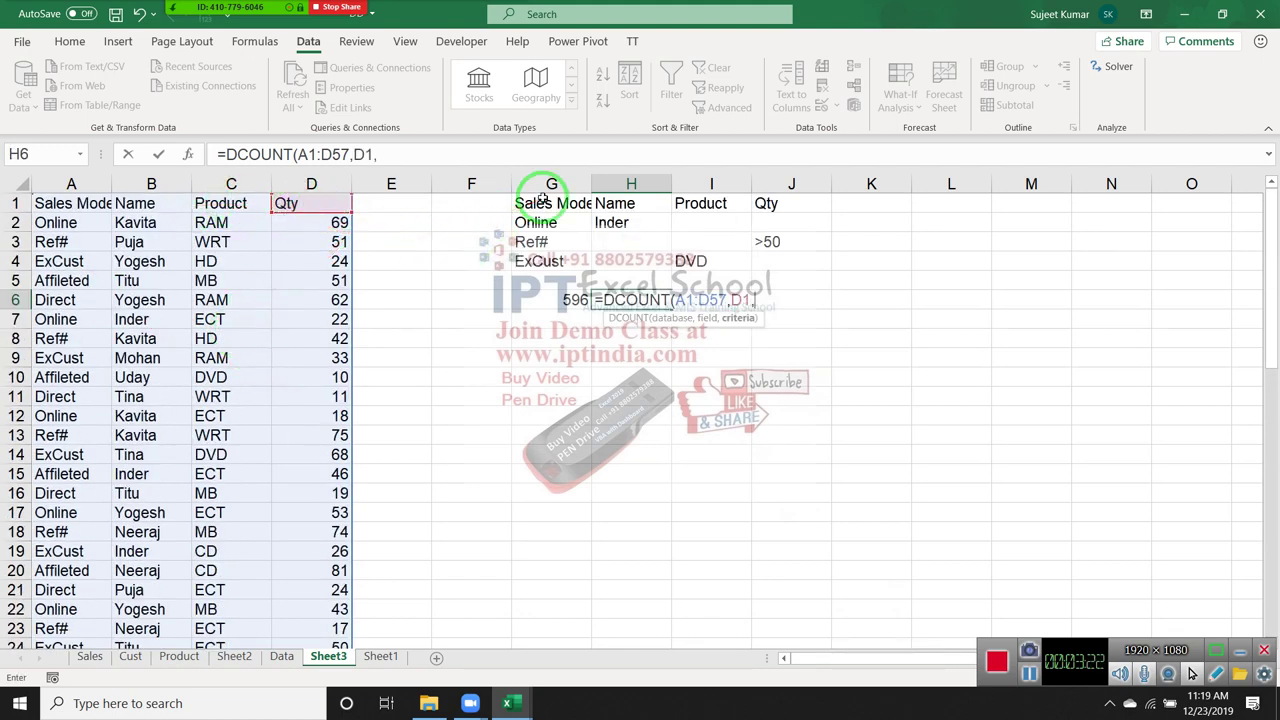
pyautogui.moveTo(545, 203); pyautogui.dragTo(762, 257)
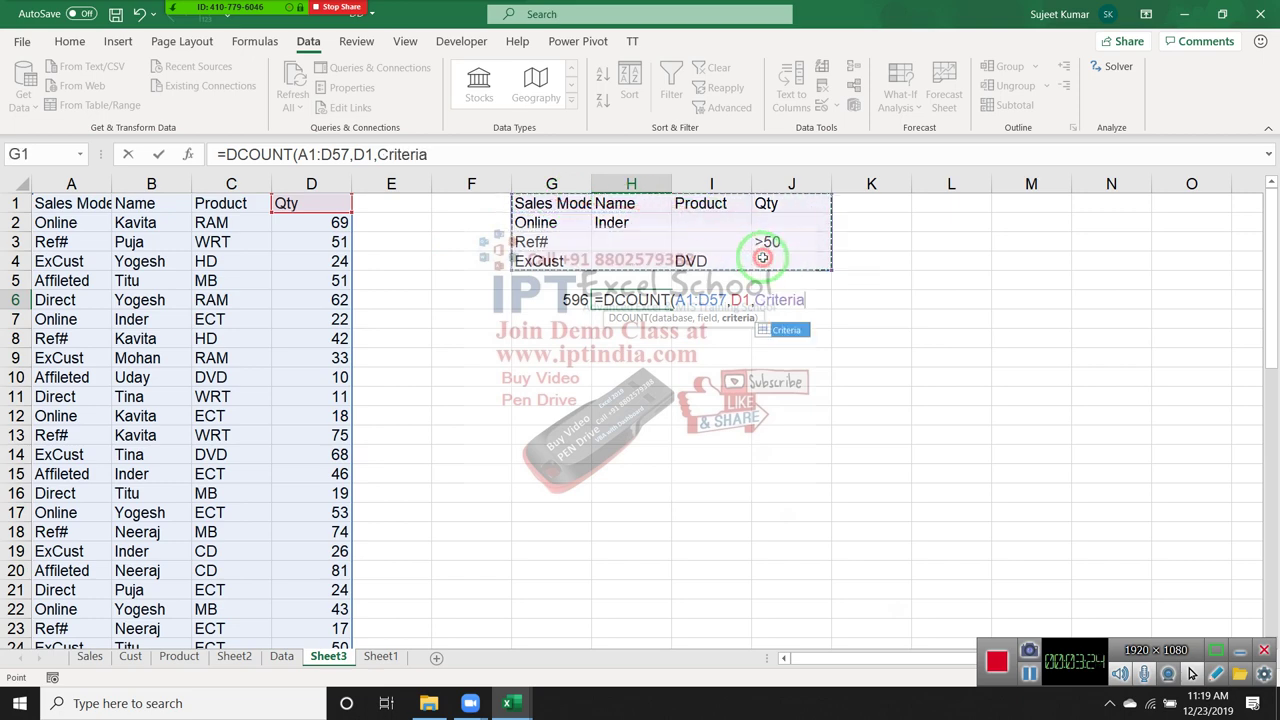
pyautogui.press('Return')
# - Enter =DCOUNTA(A1:D57,B1,Criteria) in I6, counting 10 matching Name entries
pyautogui.click(721, 291)
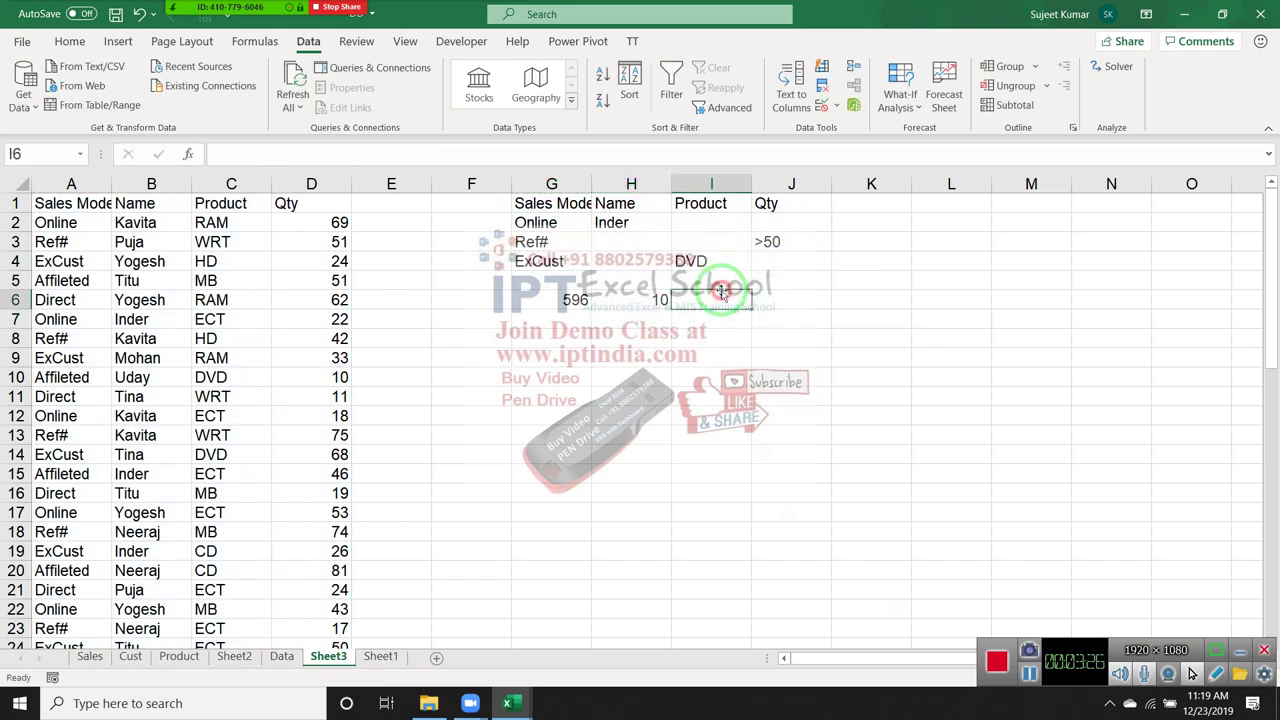
pyautogui.write('=')
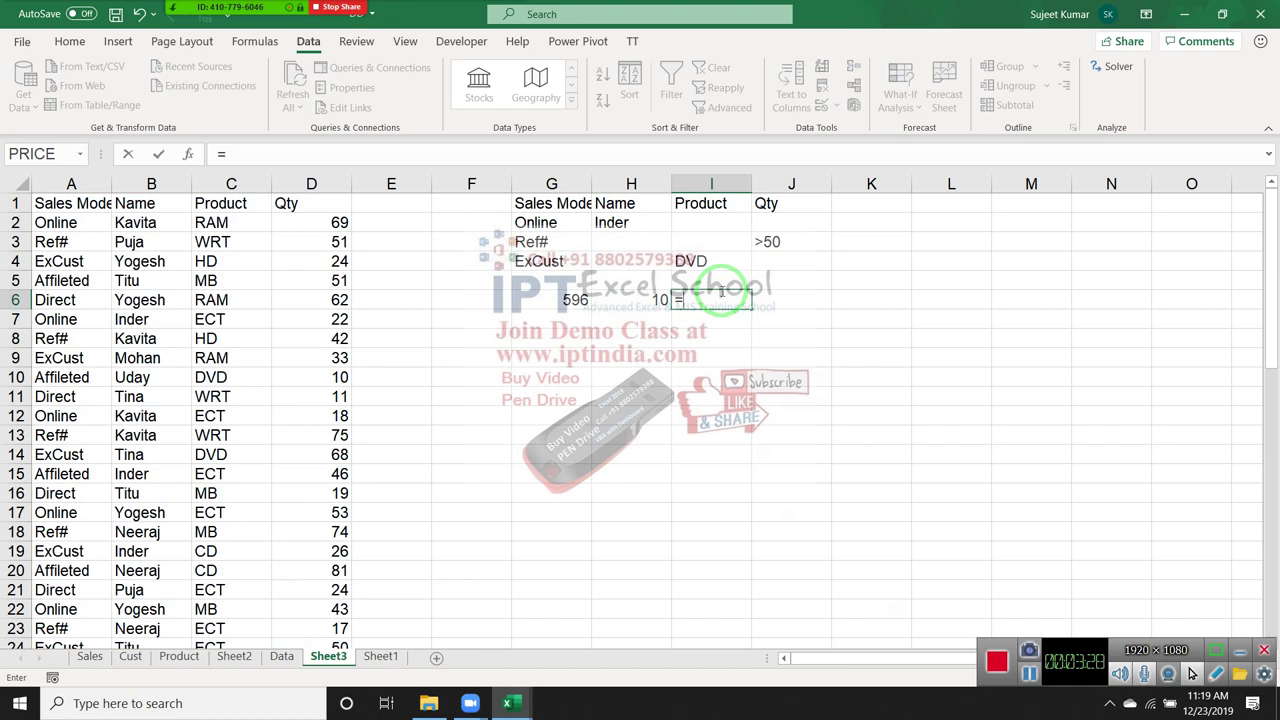
pyautogui.write('dcou')
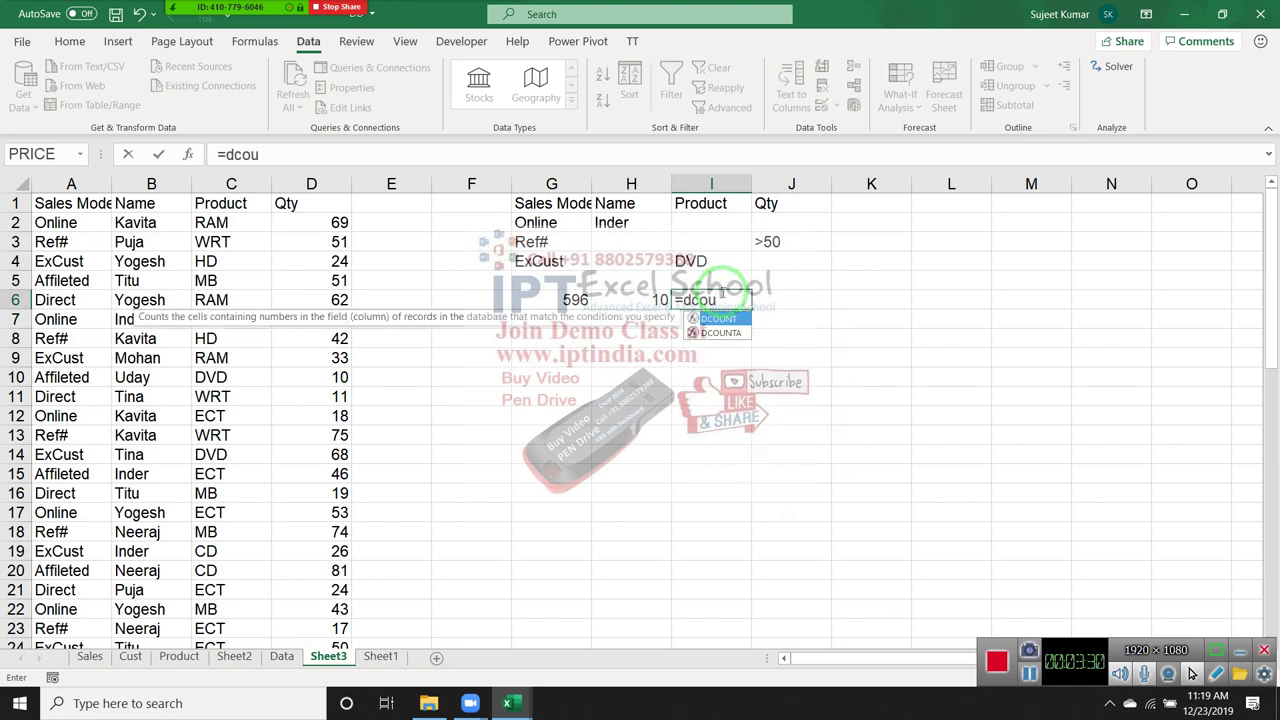
pyautogui.press('Down')
pyautogui.press('Tab')
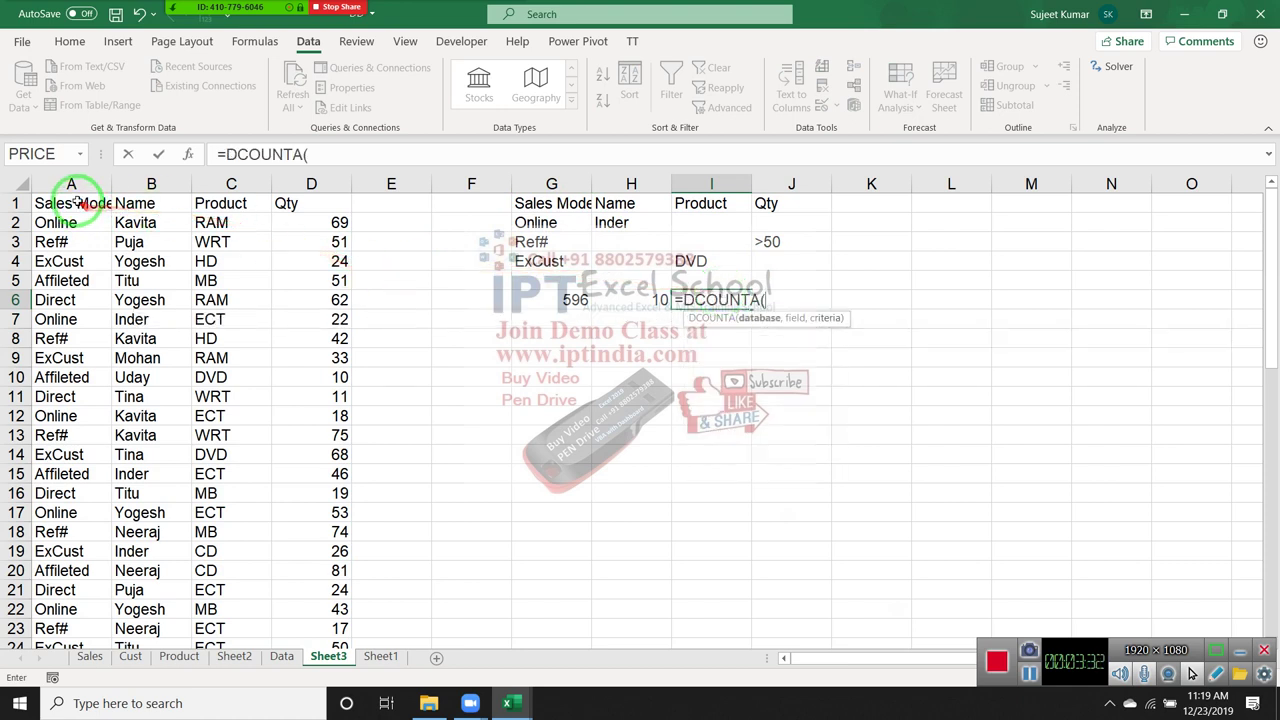
pyautogui.click(78, 203)
pyautogui.hotkey('ctrl', 'shift', 'Right')
pyautogui.hotkey('ctrl', 'shift', 'Down')
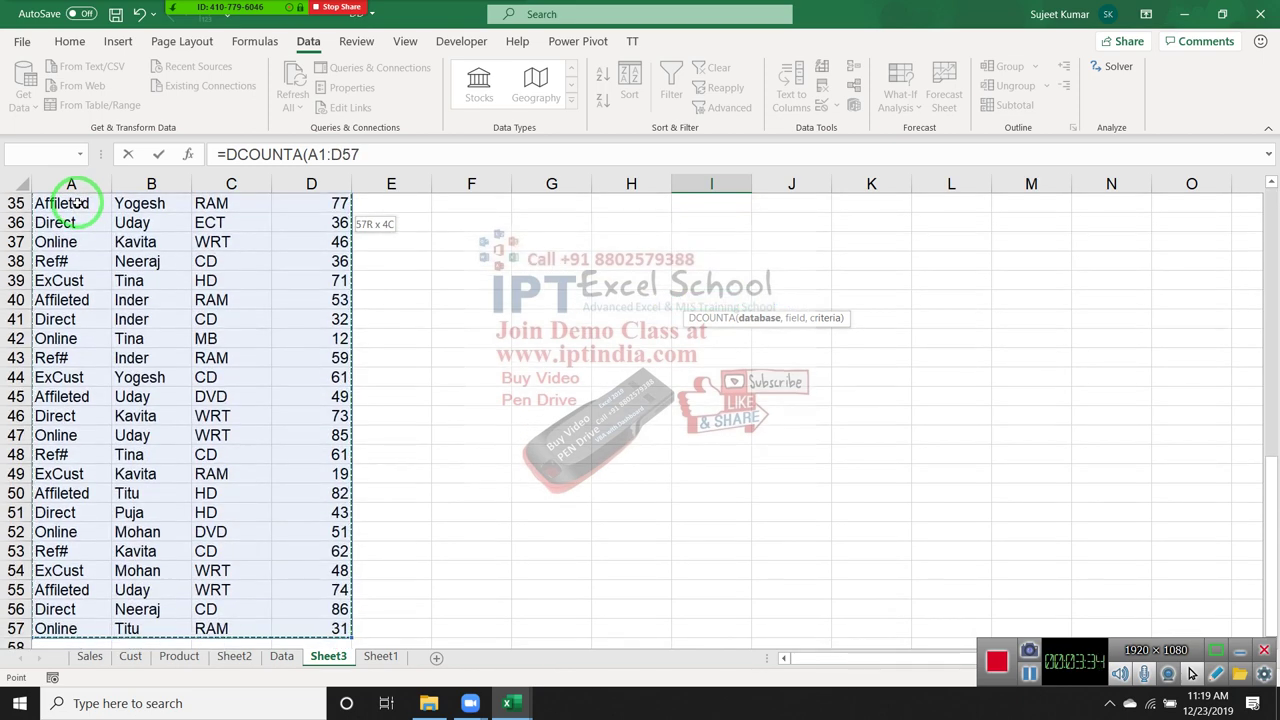
pyautogui.write(',')
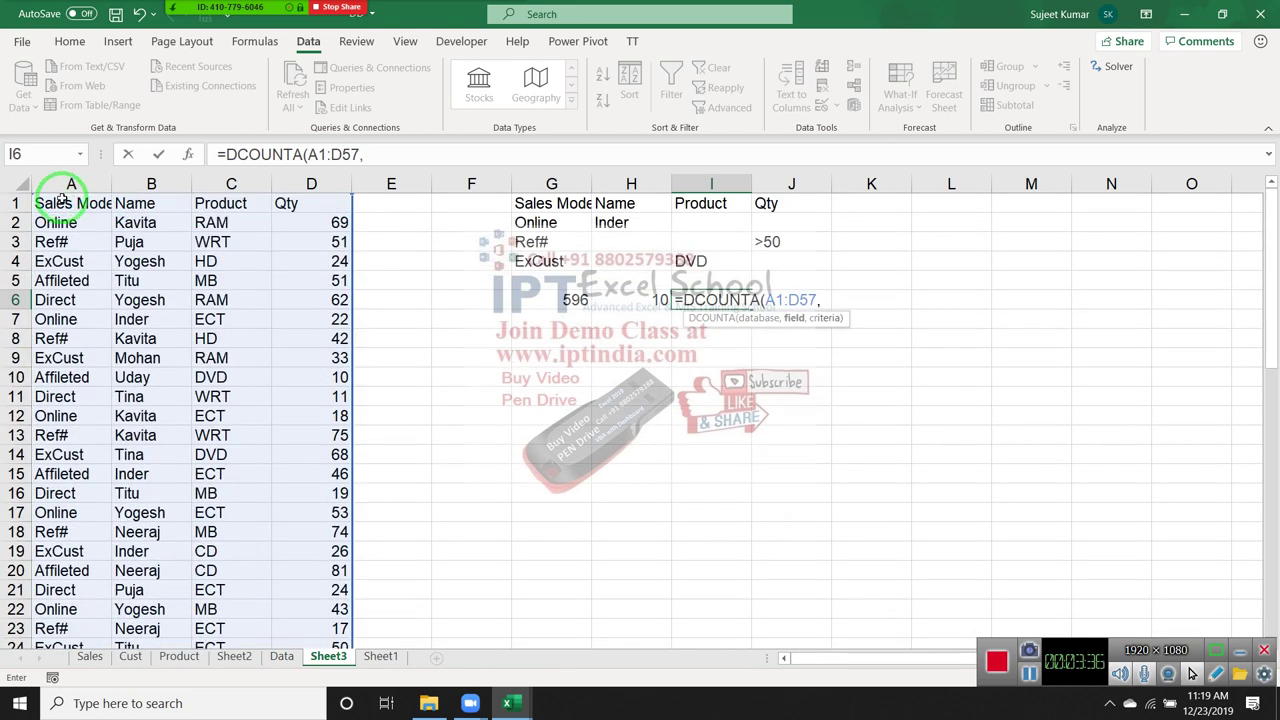
pyautogui.click(60, 203)
pyautogui.click(120, 203)
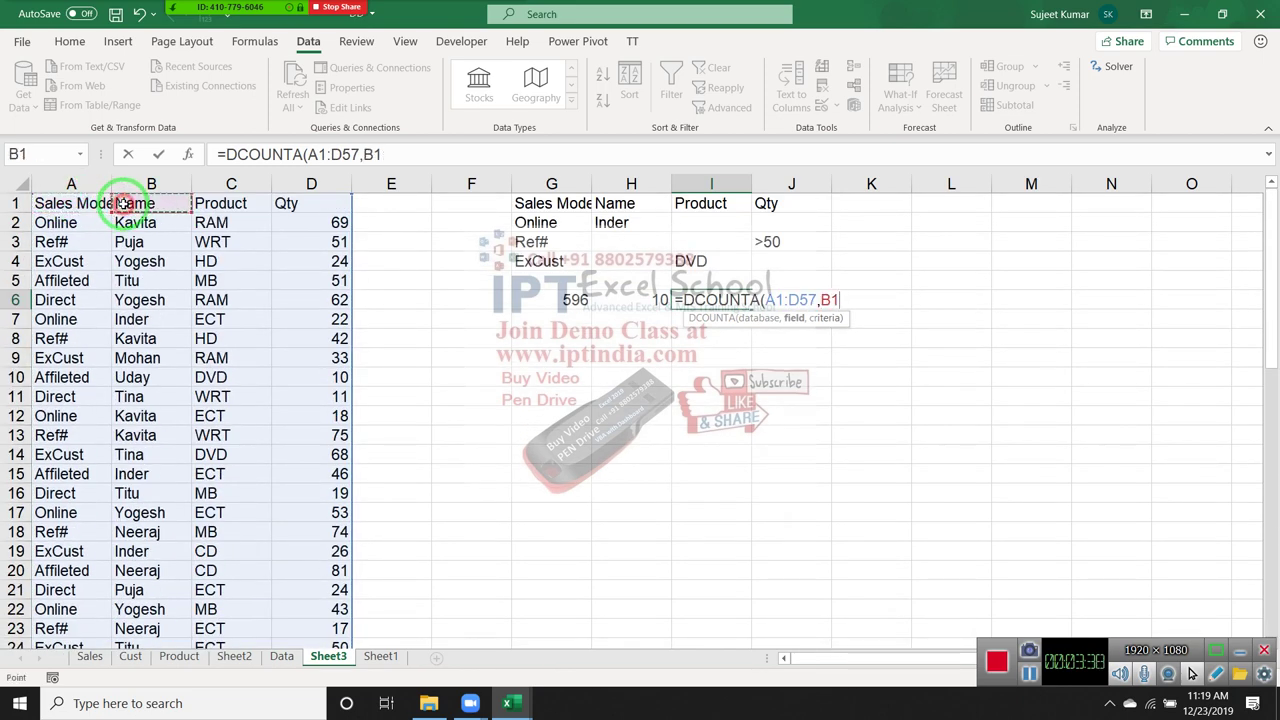
pyautogui.write(',')
pyautogui.moveTo(551, 203); pyautogui.dragTo(787, 265)
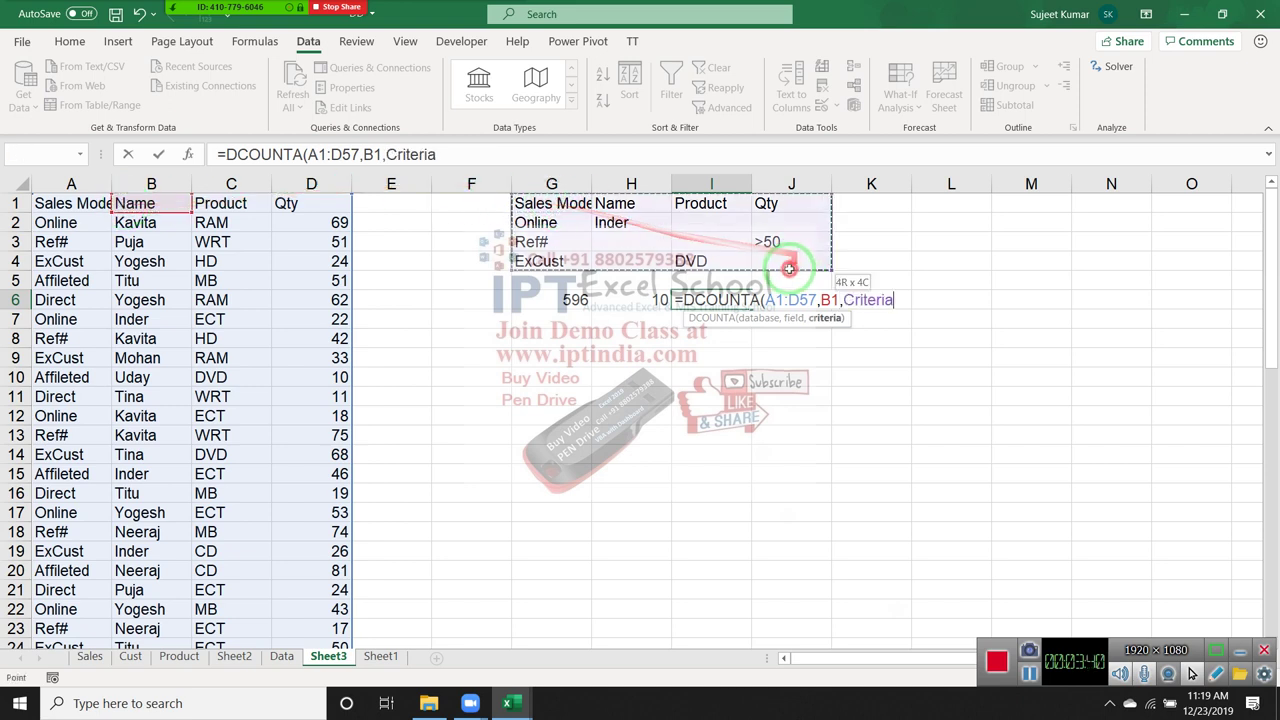
pyautogui.press('Return')
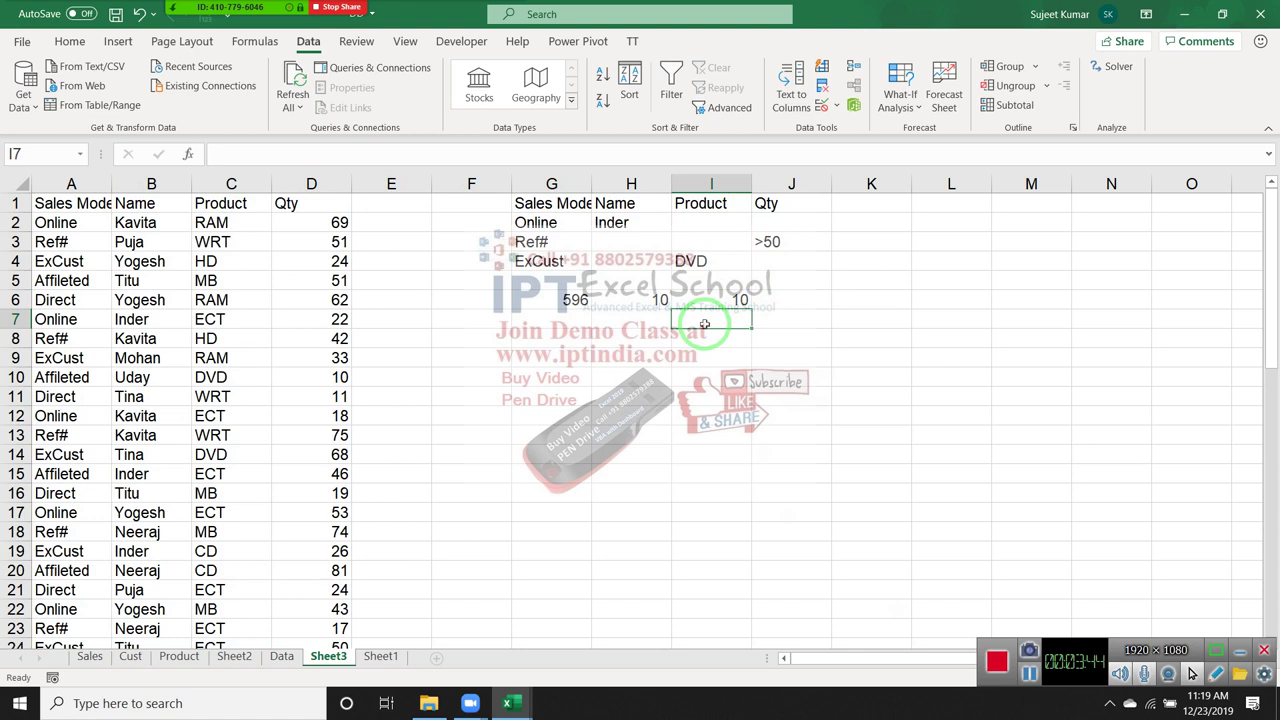
# - Enter =DAVERAGE(A1:D57,D1,Criteria) in J6, which returns 59.6
pyautogui.click(780, 299)
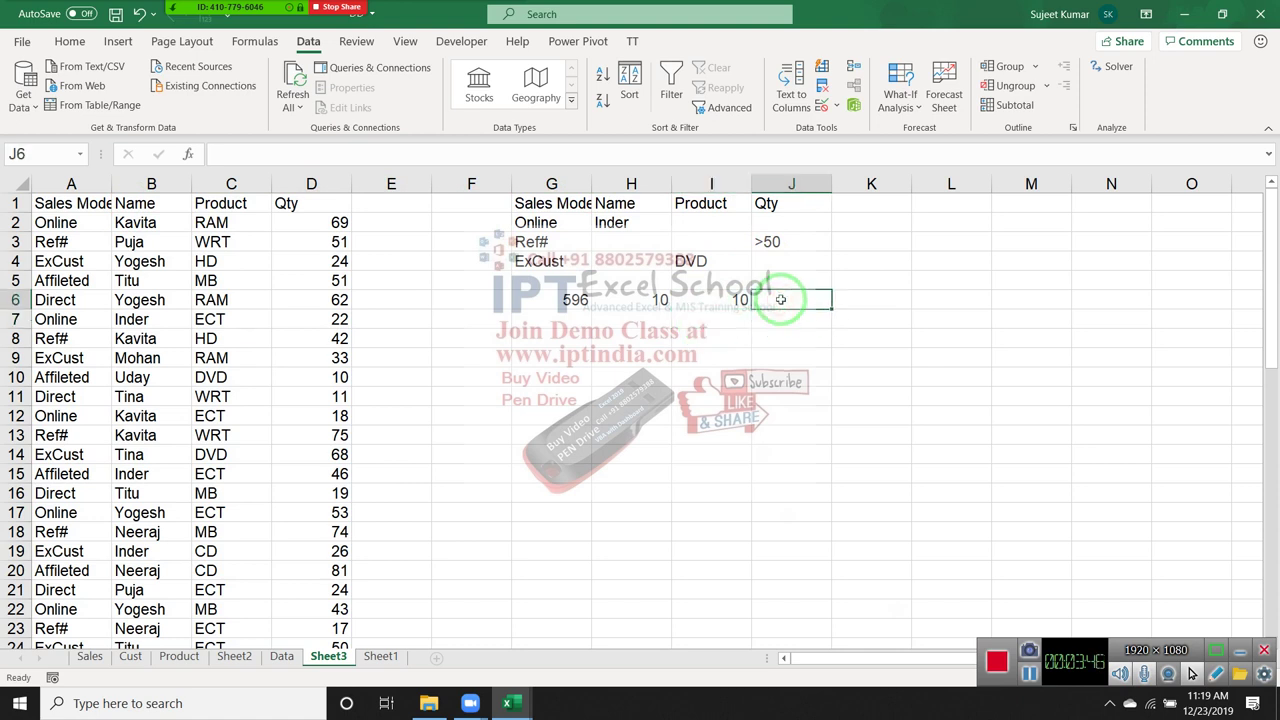
pyautogui.write('d')
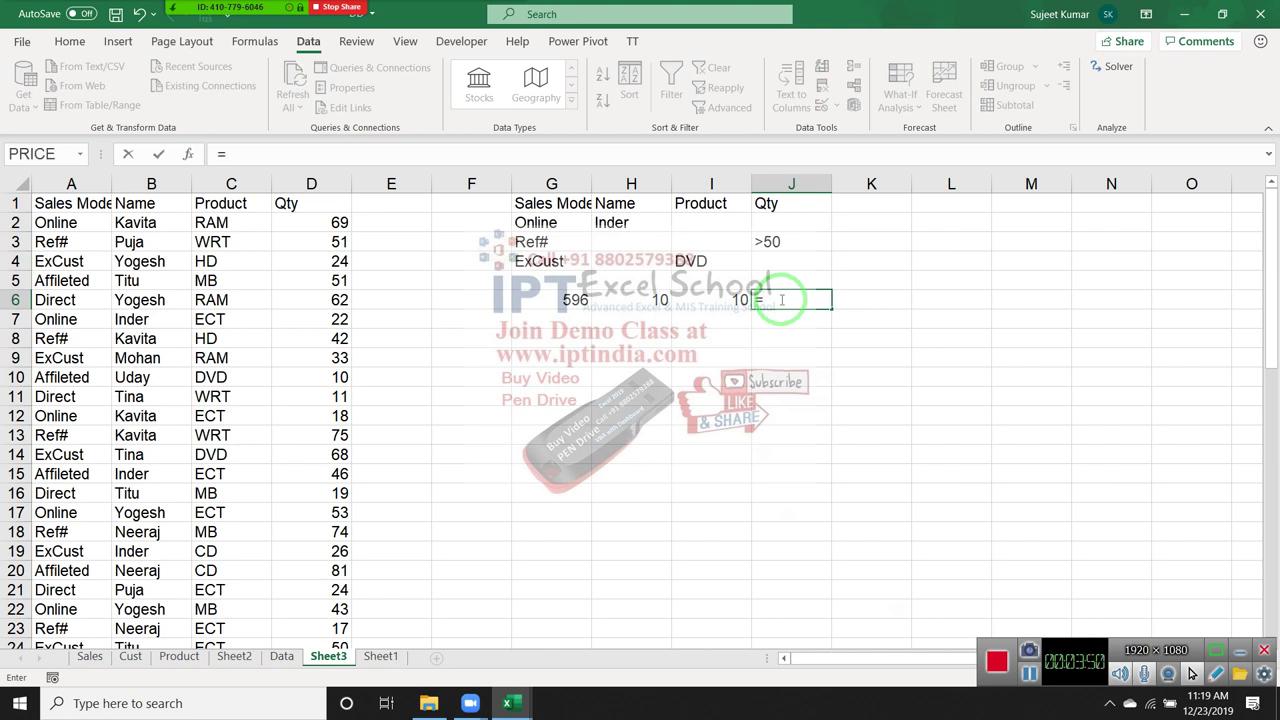
pyautogui.write('dv')
pyautogui.press('BackSpace')
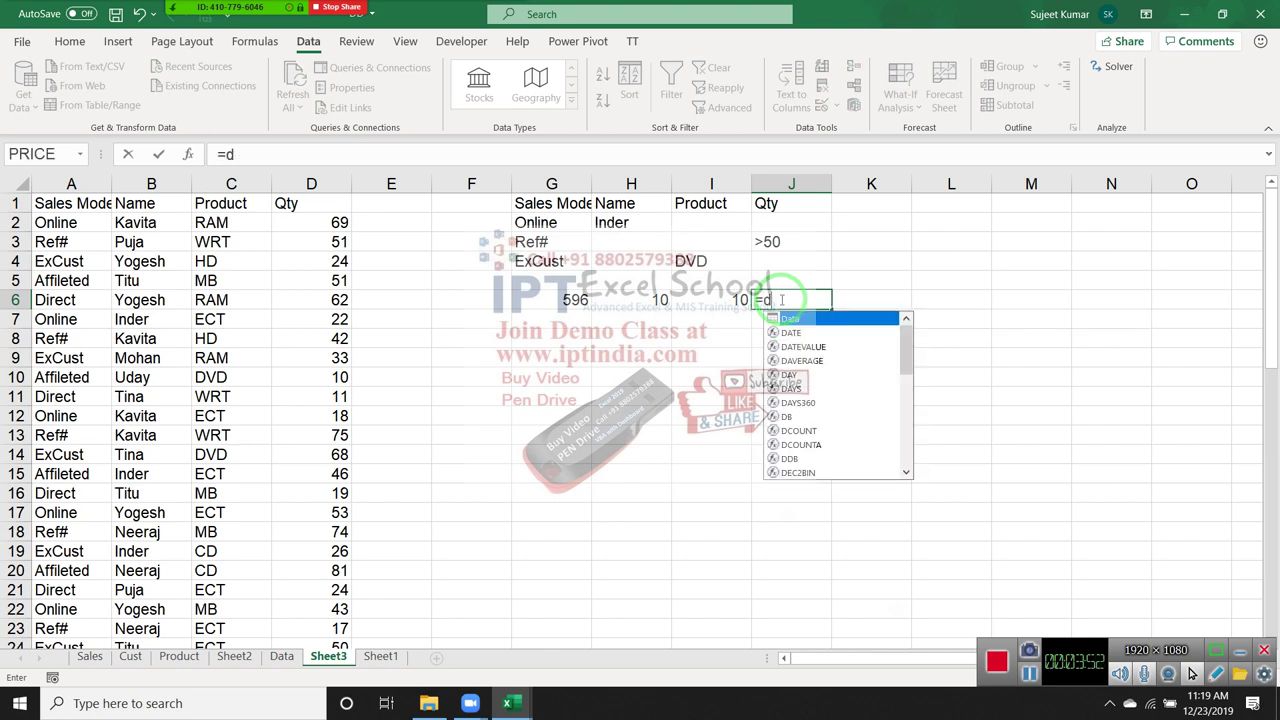
pyautogui.write('a')
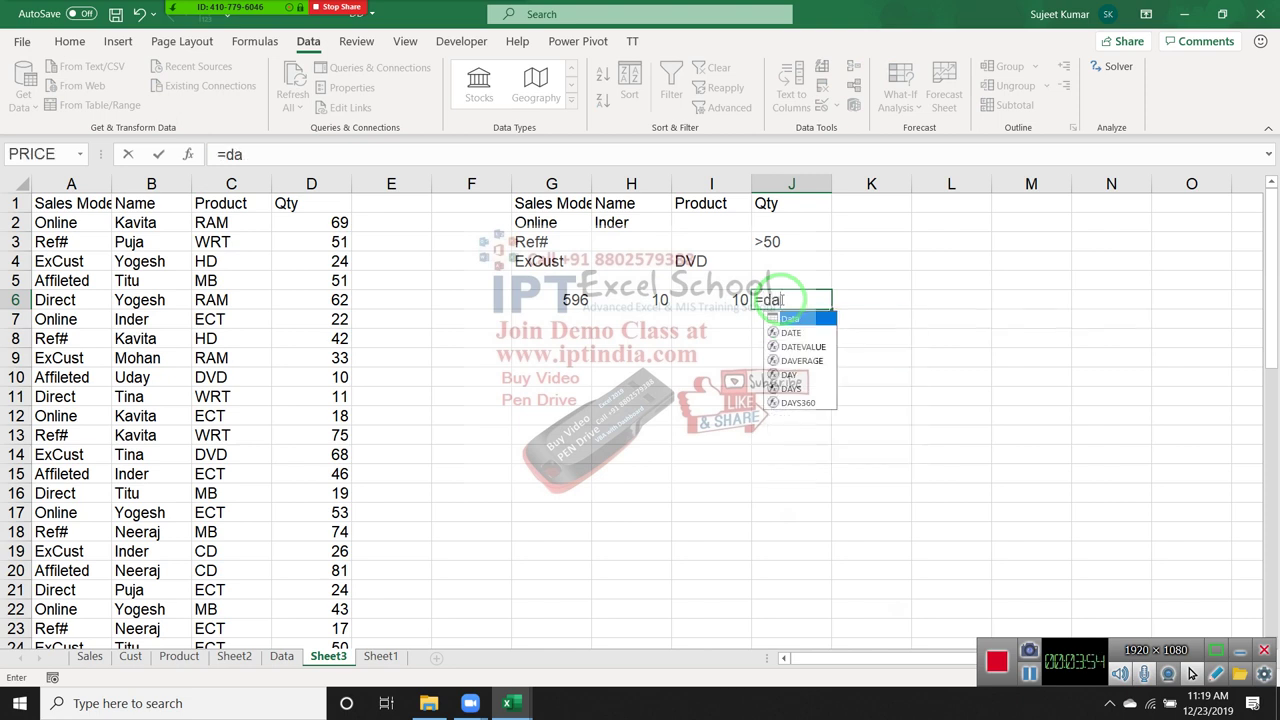
pyautogui.write('v')
pyautogui.doubleClick(800, 318)
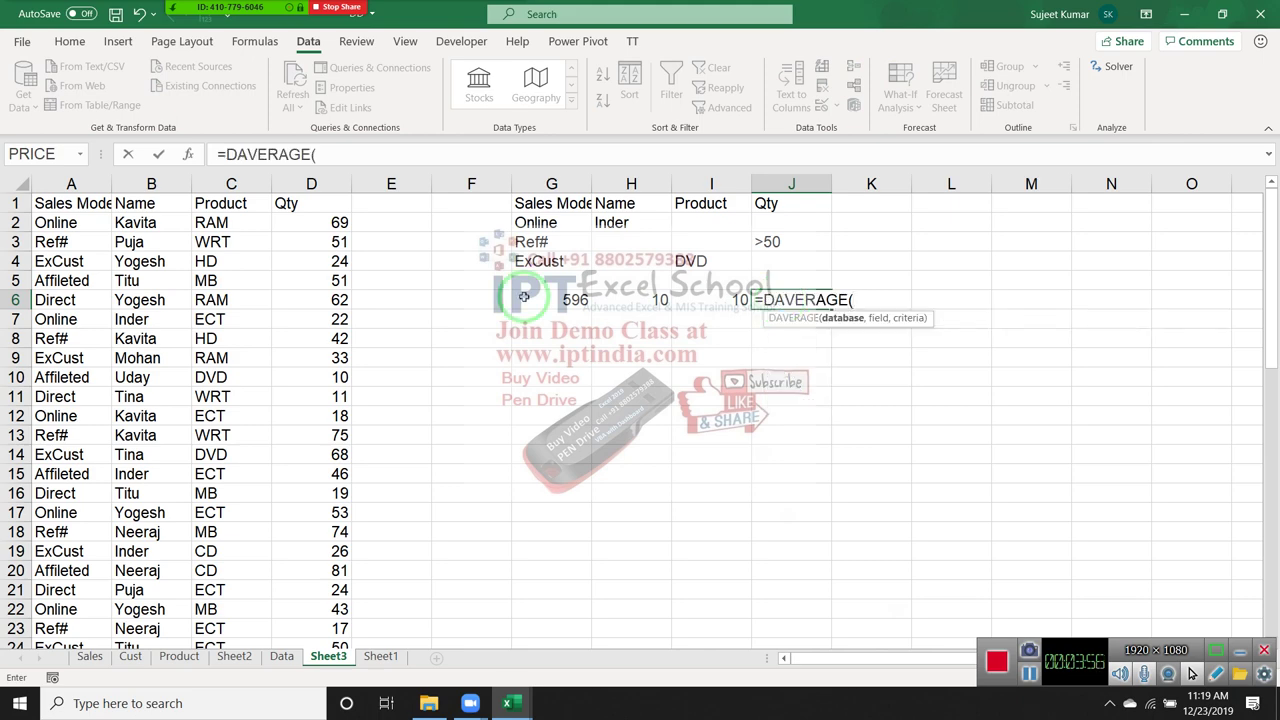
pyautogui.click(75, 205)
pyautogui.hotkey('ctrl', 'shift', 'Right')
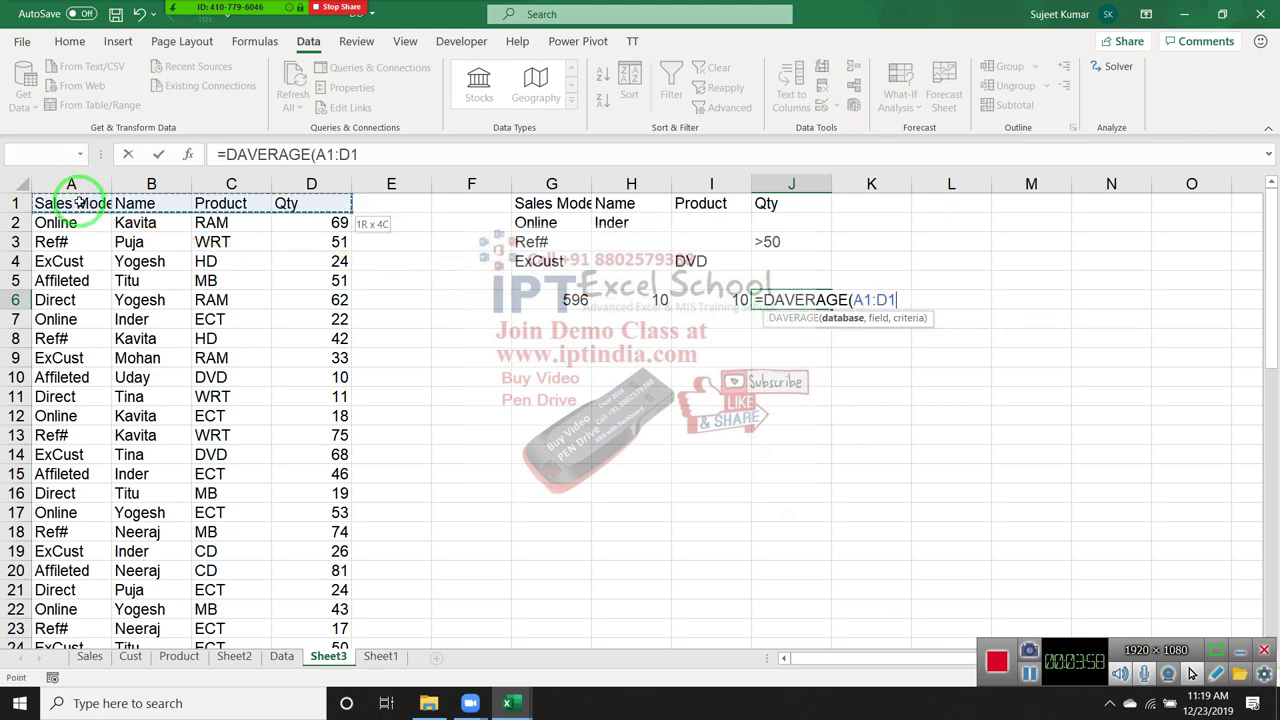
pyautogui.hotkey('ctrl', 'shift', 'Down')
pyautogui.write(',')
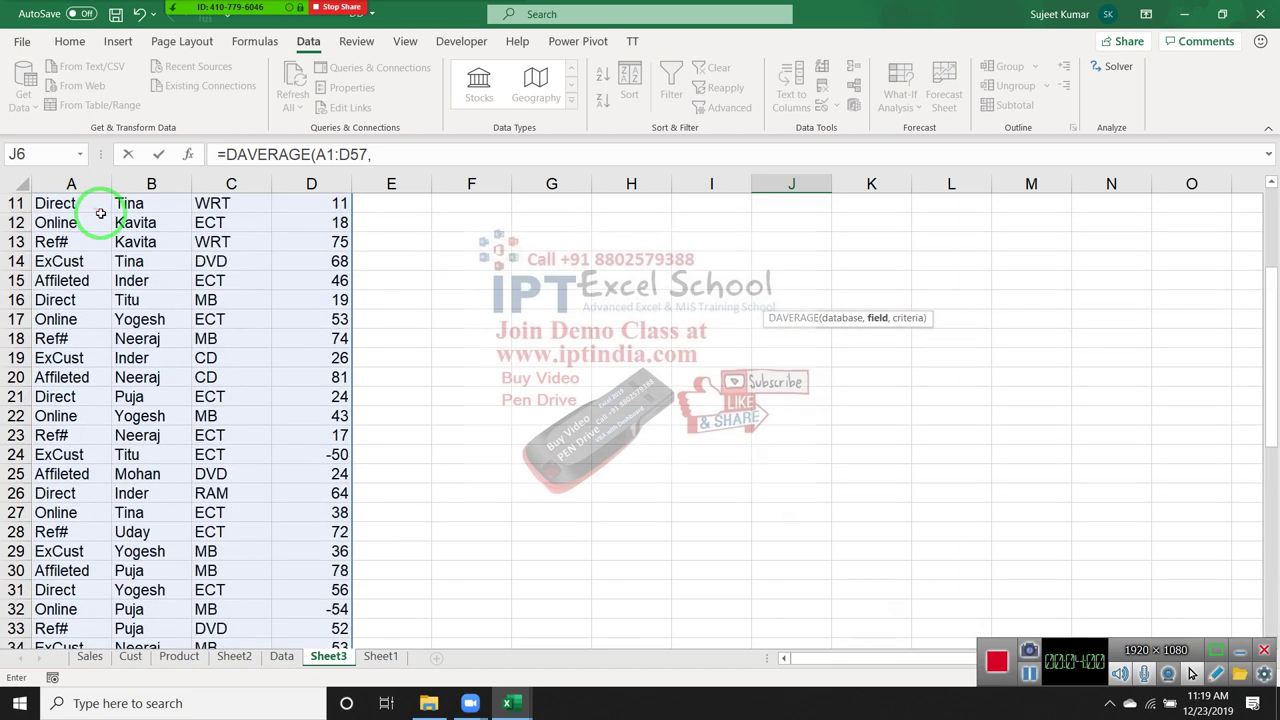
pyautogui.click(295, 205)
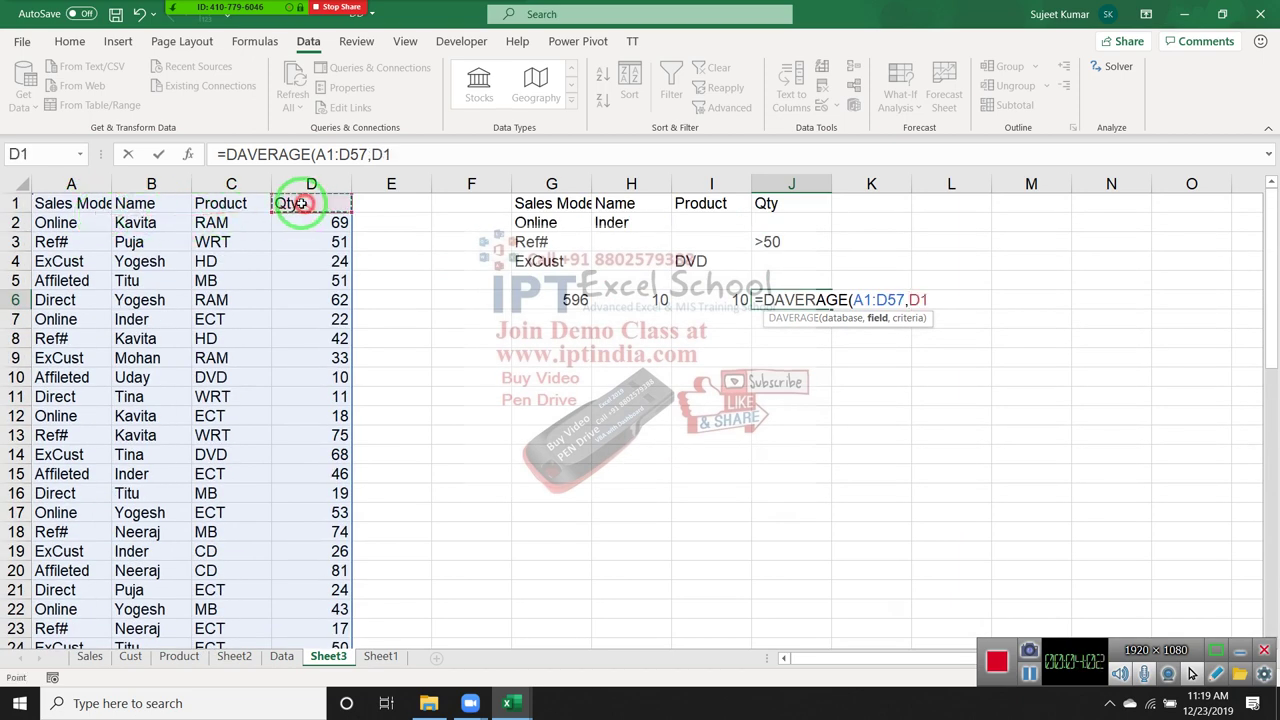
pyautogui.write(',')
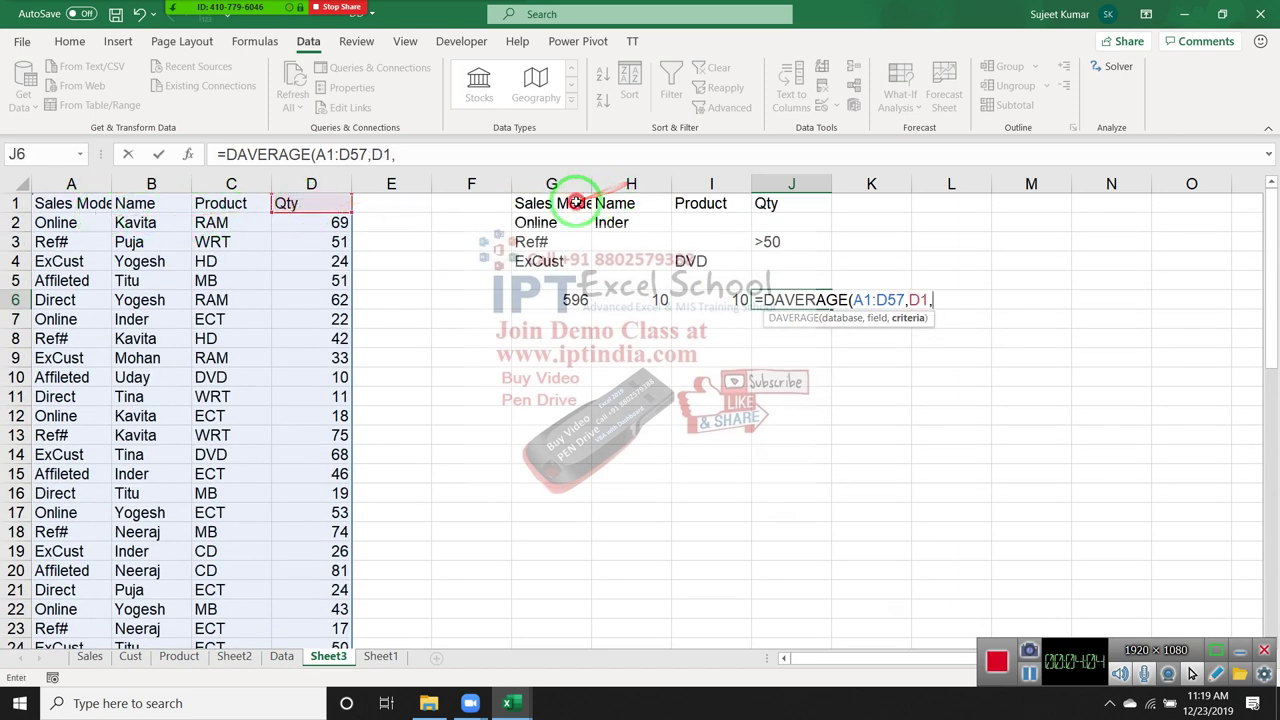
pyautogui.moveTo(565, 205)
pyautogui.mouseDown()
pyautogui.moveTo(750, 237)
pyautogui.moveTo(772, 260)
pyautogui.mouseUp()
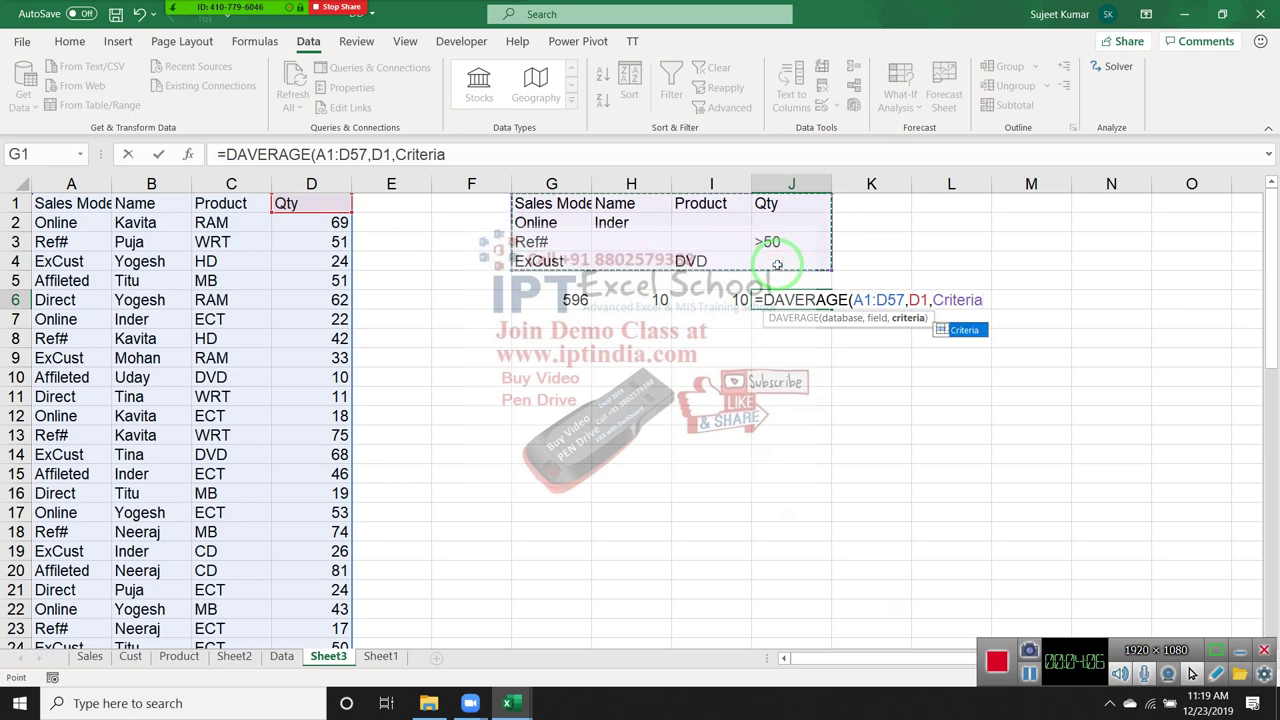
pyautogui.press('Return')
pyautogui.press('Return')
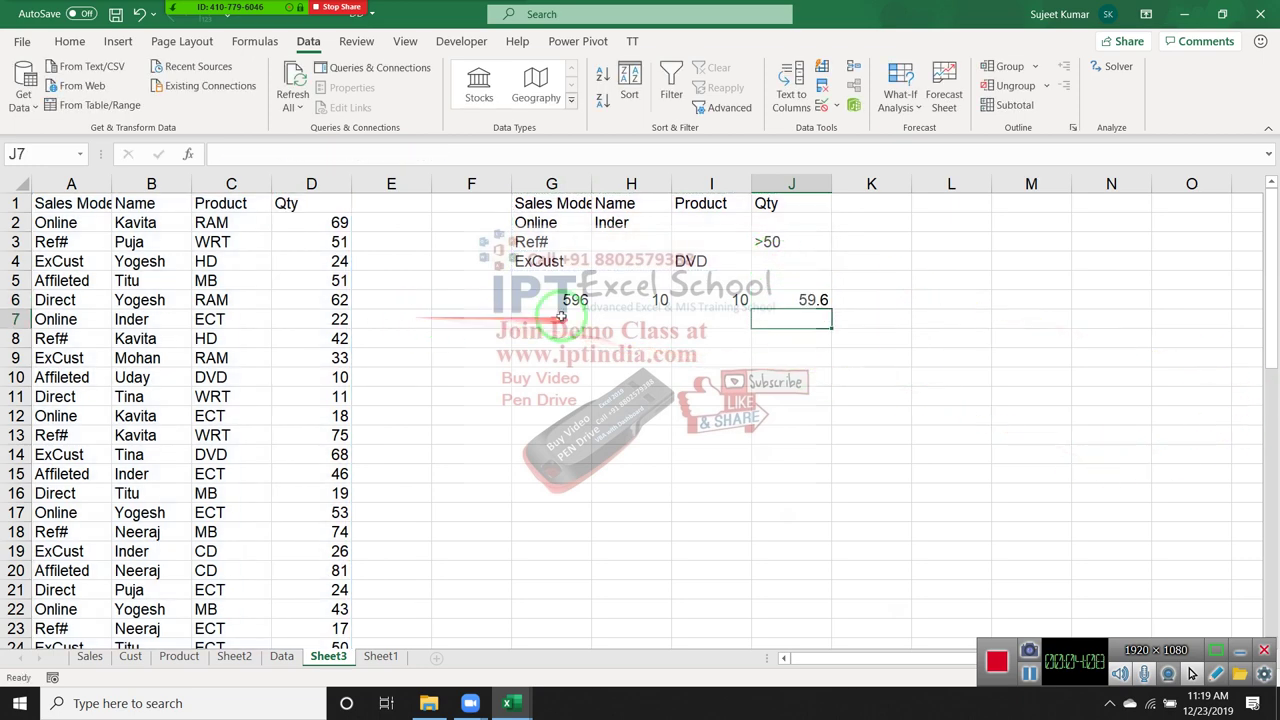
pyautogui.click(624, 320)
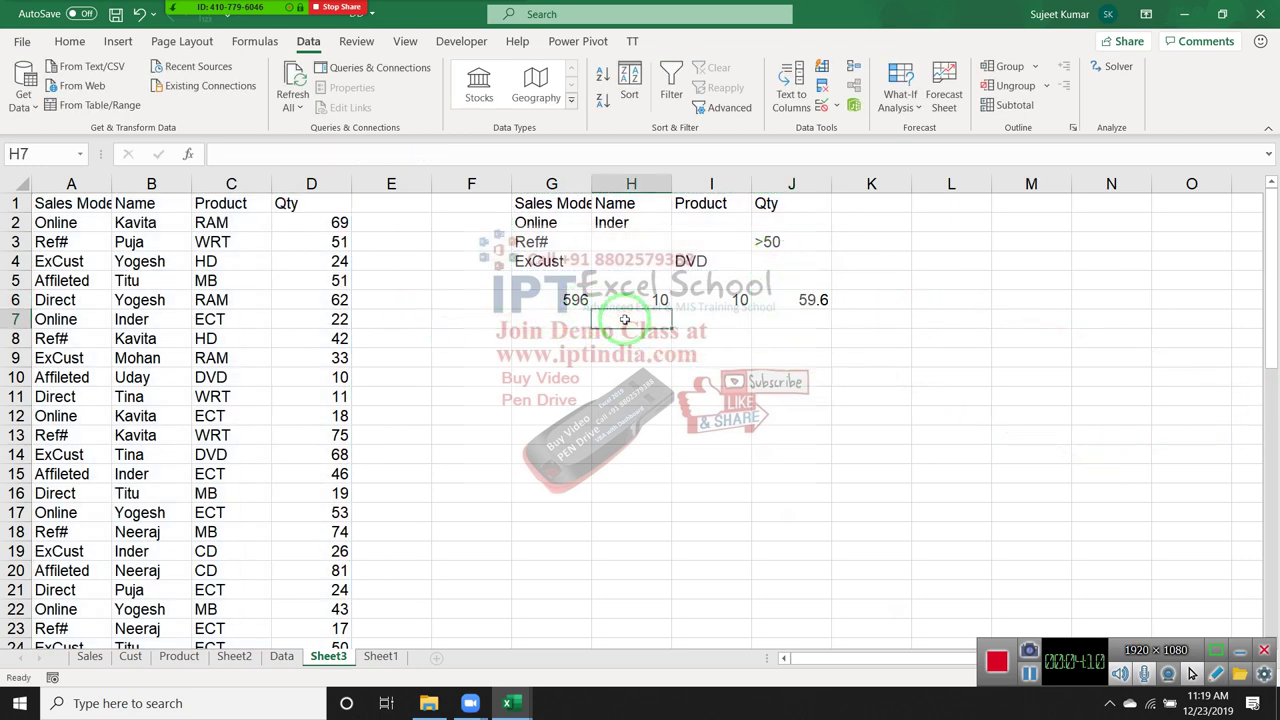
# - Enter =DMAX(A1:D57,D1,Criteria) in H7, which returns 75
pyautogui.write('=dm')
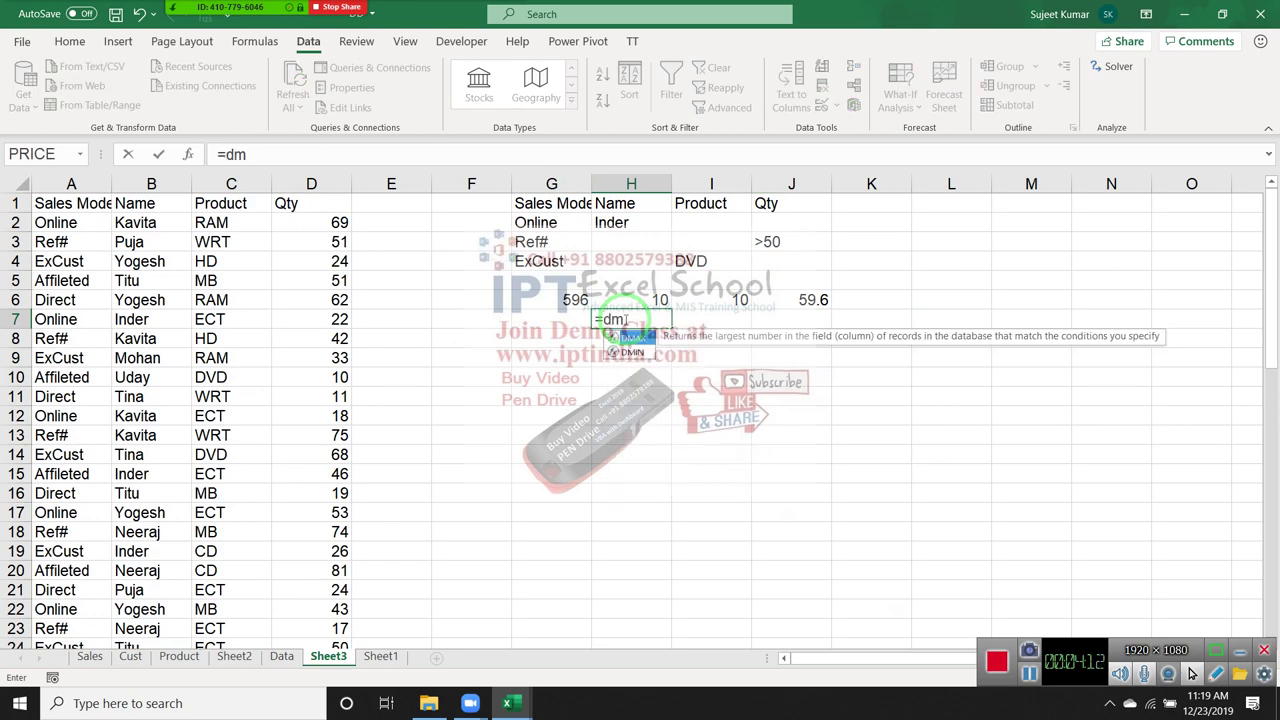
pyautogui.press('Tab')
pyautogui.click(62, 208)
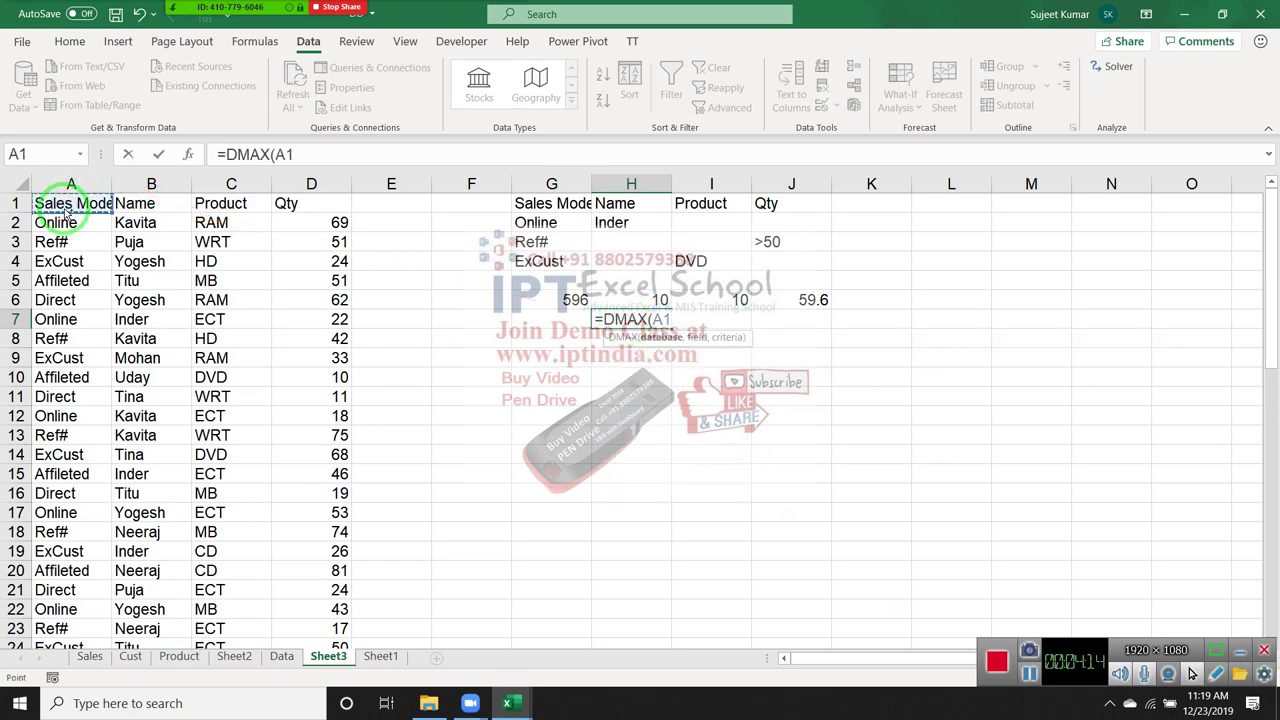
pyautogui.hotkey('ctrl', 'shift', 'Down')
pyautogui.hotkey('ctrl', 'shift', 'Right')
pyautogui.write(':D57,')
pyautogui.scroll(6, 220, 332)
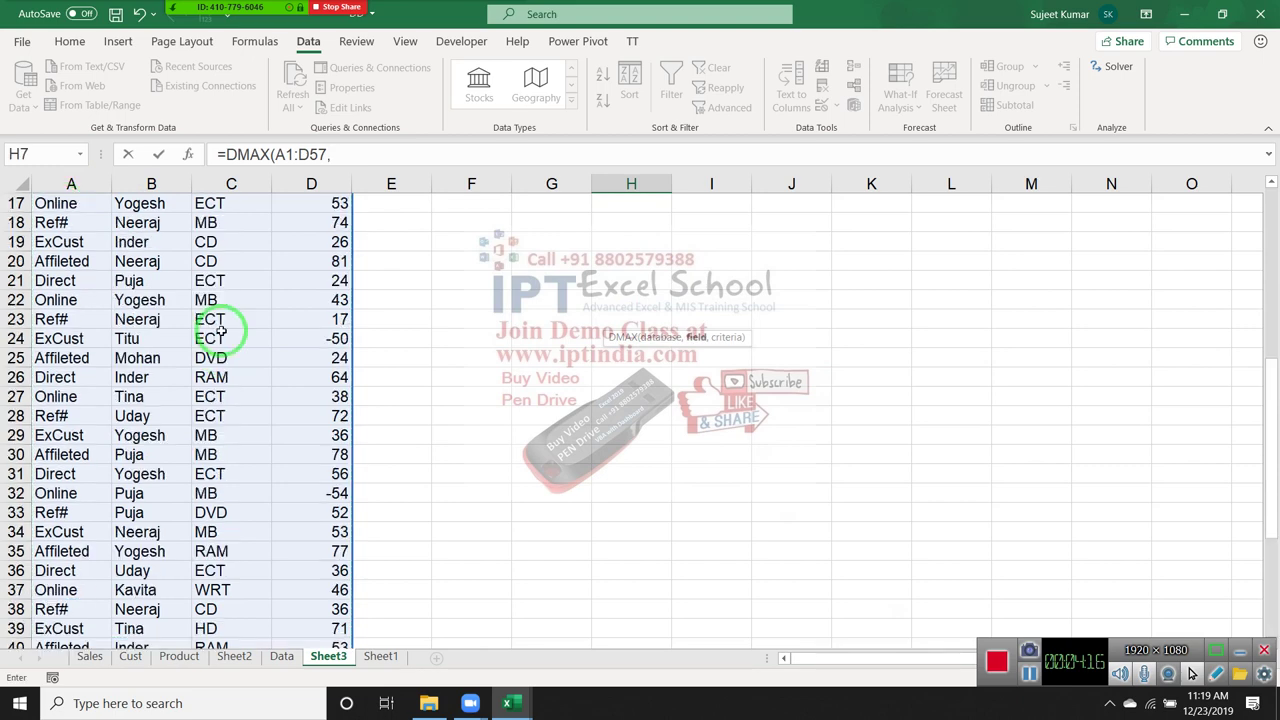
pyautogui.scroll(5, 220, 332)
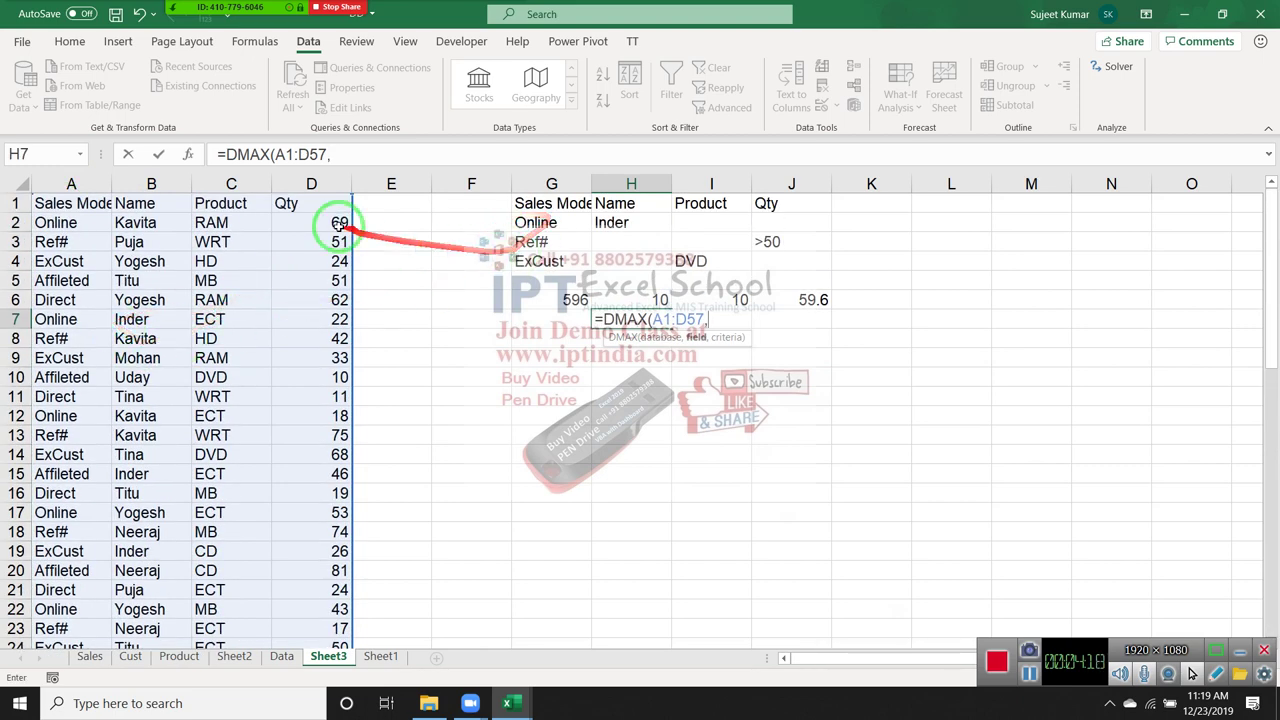
pyautogui.click(318, 206)
pyautogui.write(',')
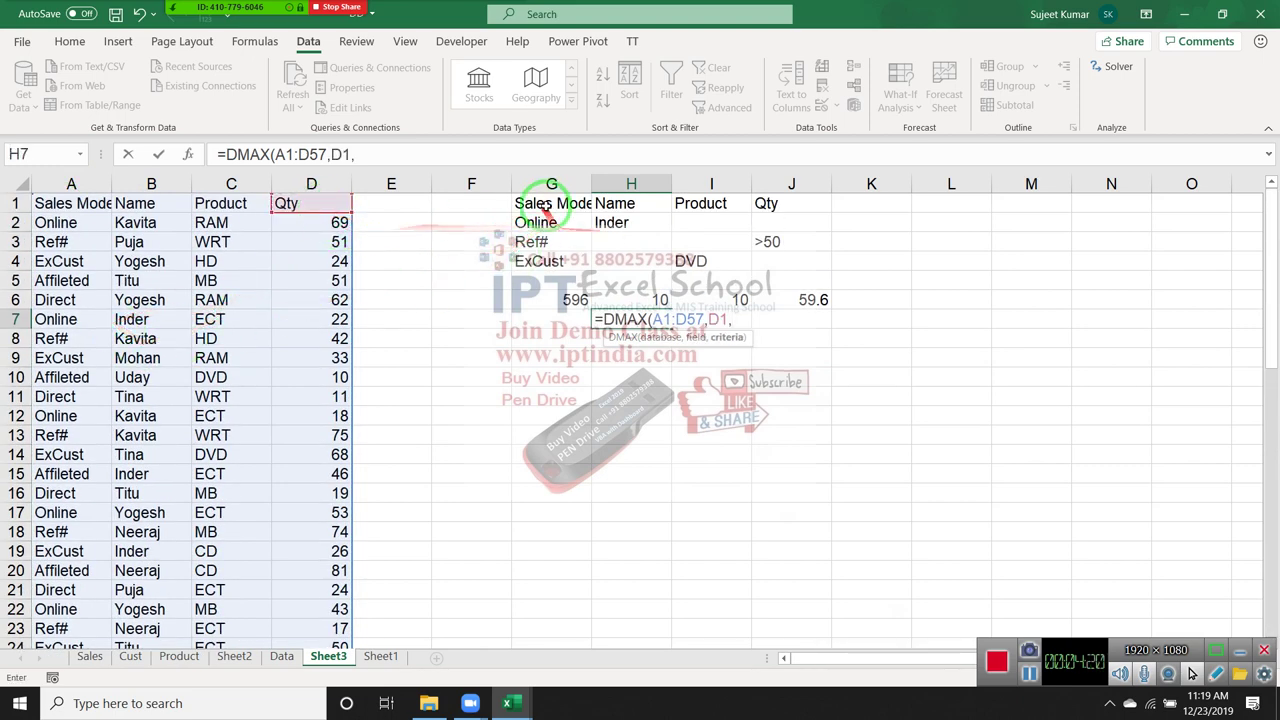
pyautogui.moveTo(551, 205); pyautogui.dragTo(775, 266)
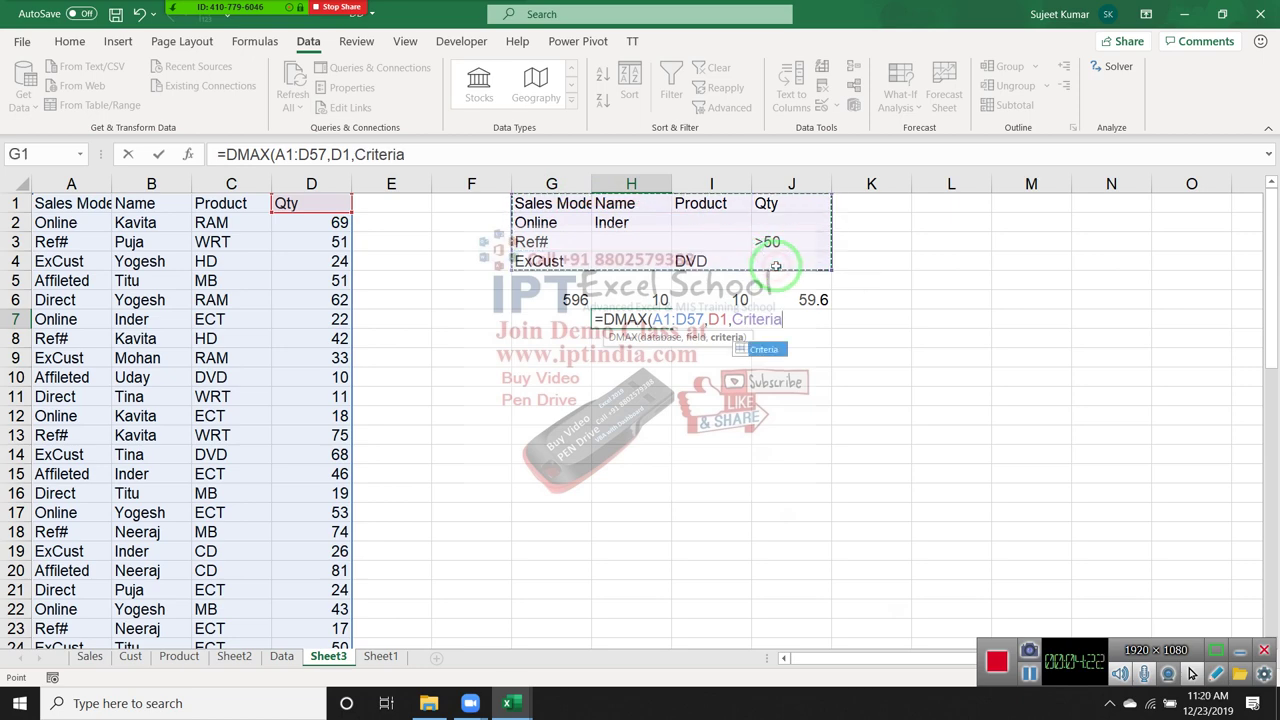
pyautogui.press('Return')
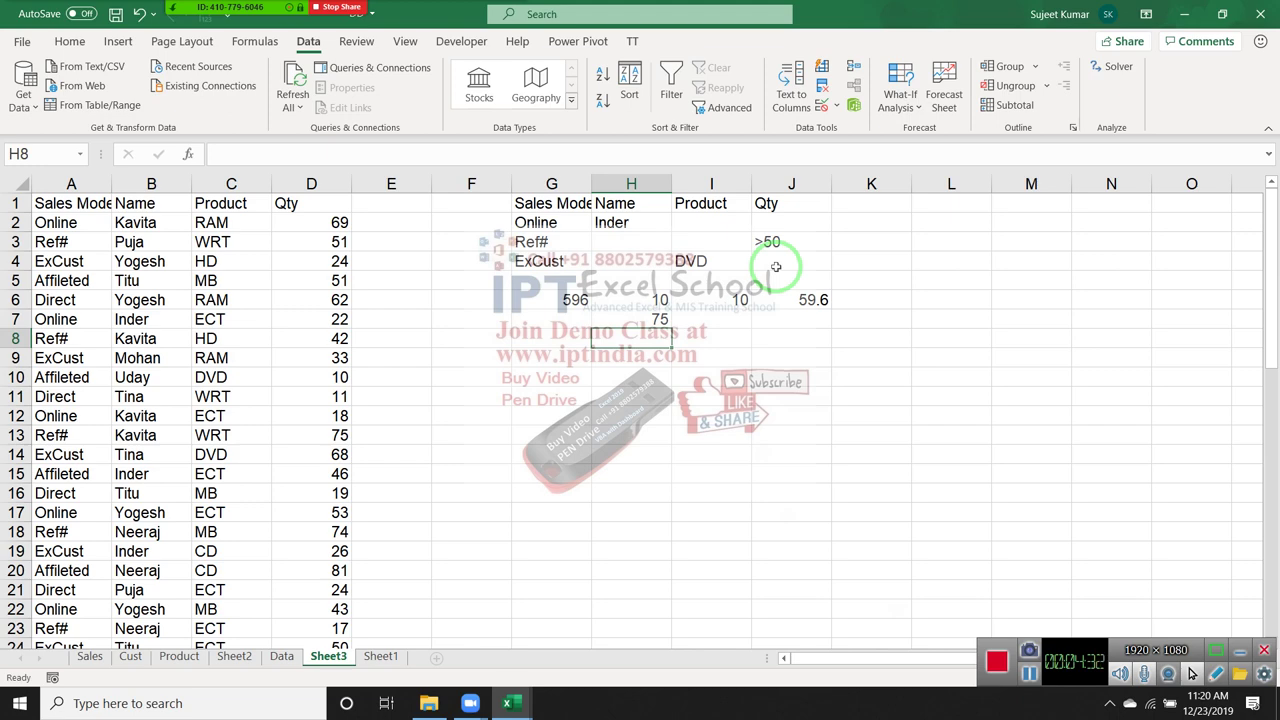
pyautogui.click(182, 154)
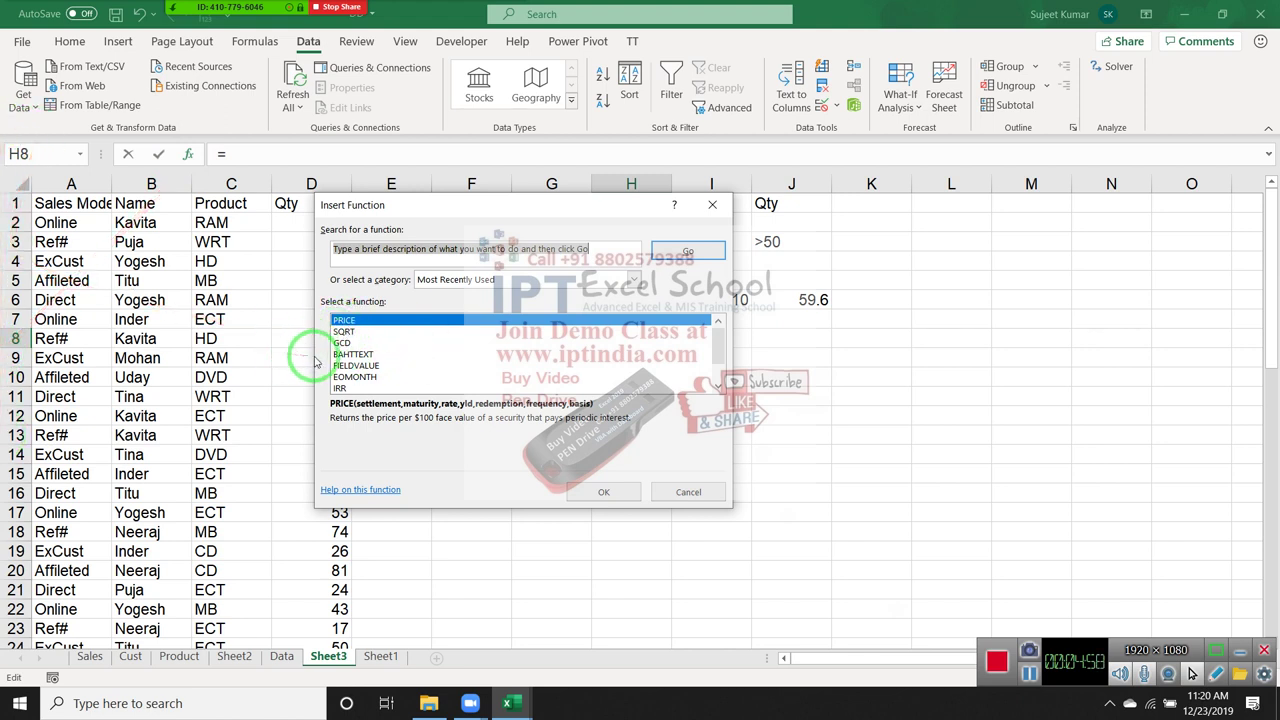
pyautogui.click(341, 331)
pyautogui.click(341, 343)
pyautogui.click(342, 354)
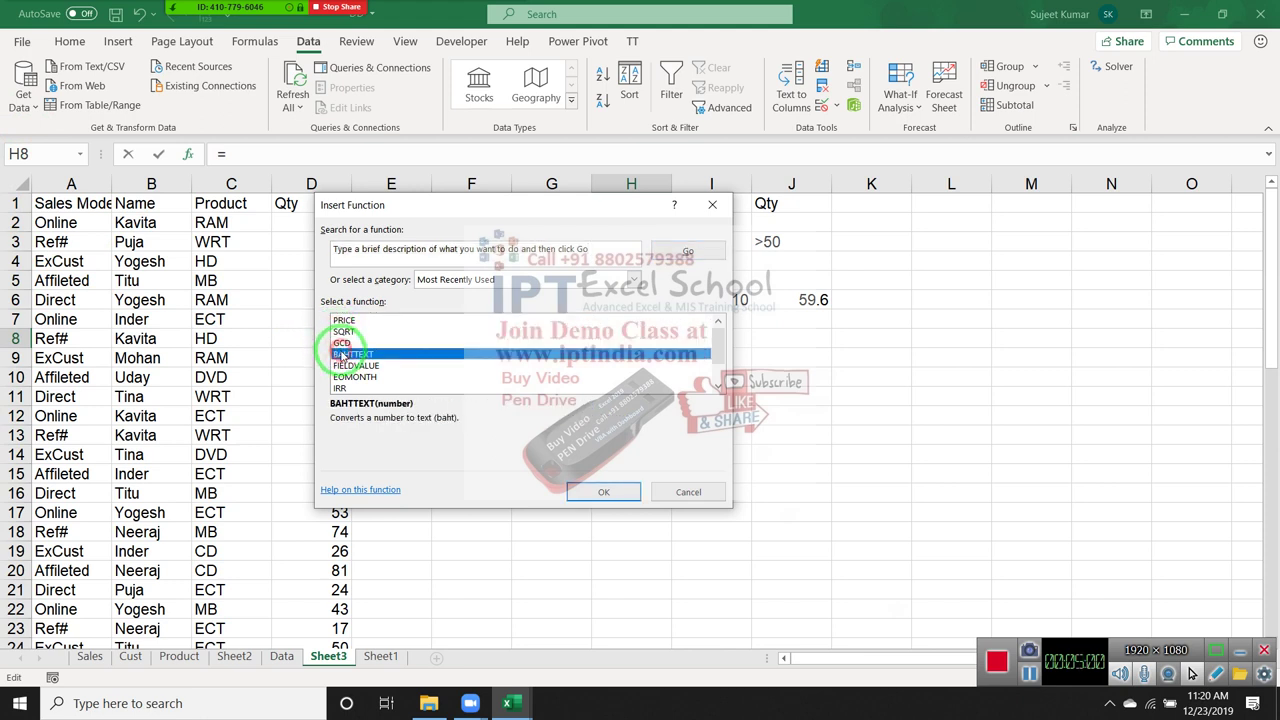
pyautogui.click(345, 366)
pyautogui.click(345, 377)
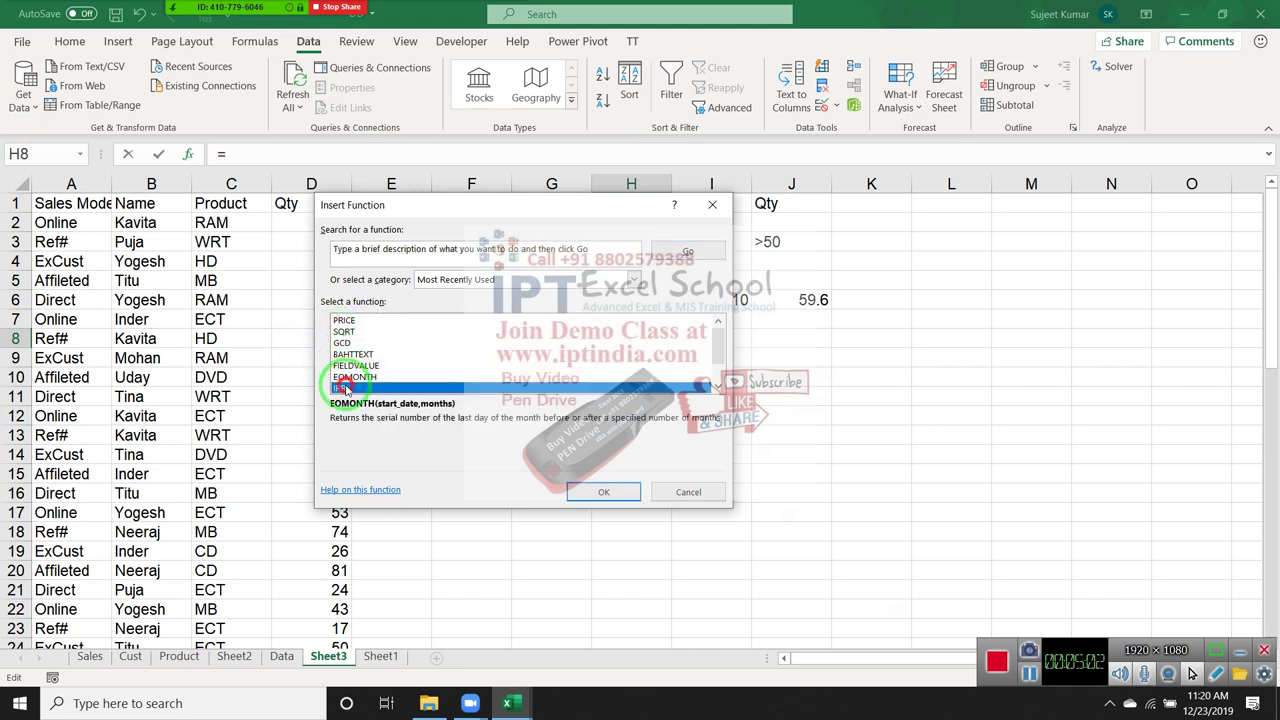
pyautogui.click(342, 388)
pyautogui.scroll(-1, 350, 382)
pyautogui.click(345, 366)
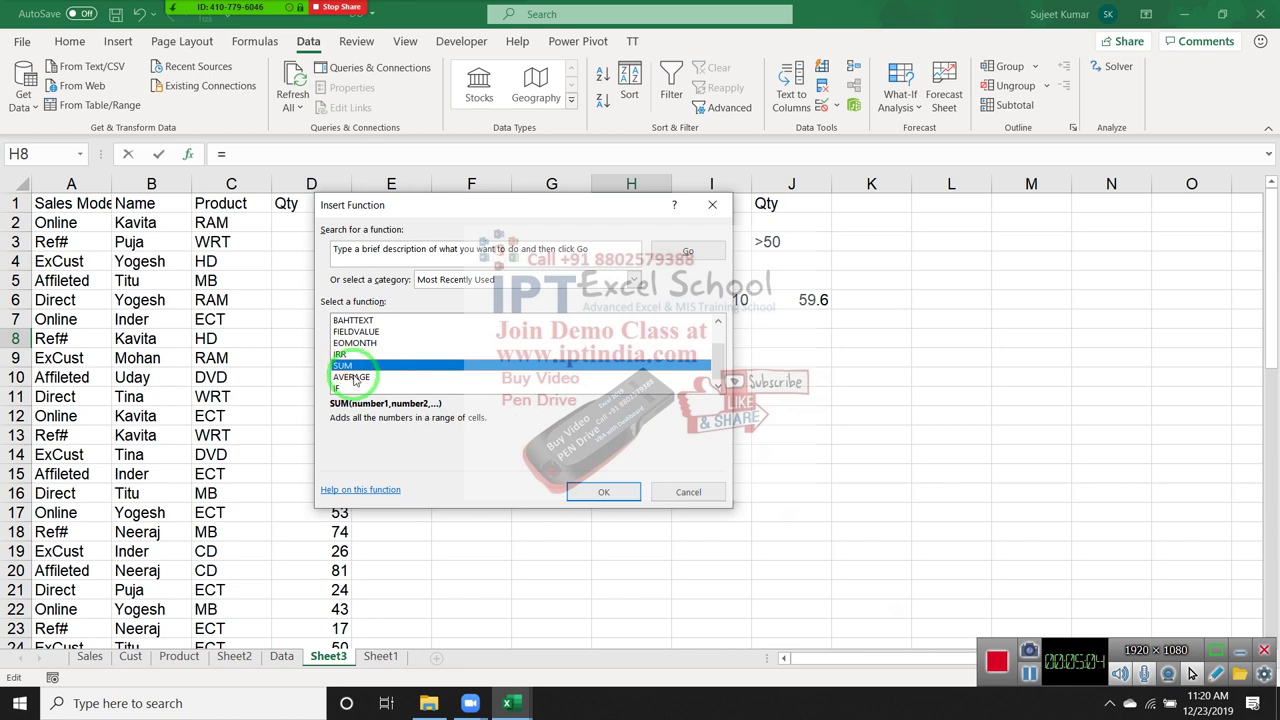
pyautogui.click(352, 377)
pyautogui.click(352, 388)
pyautogui.click(350, 377)
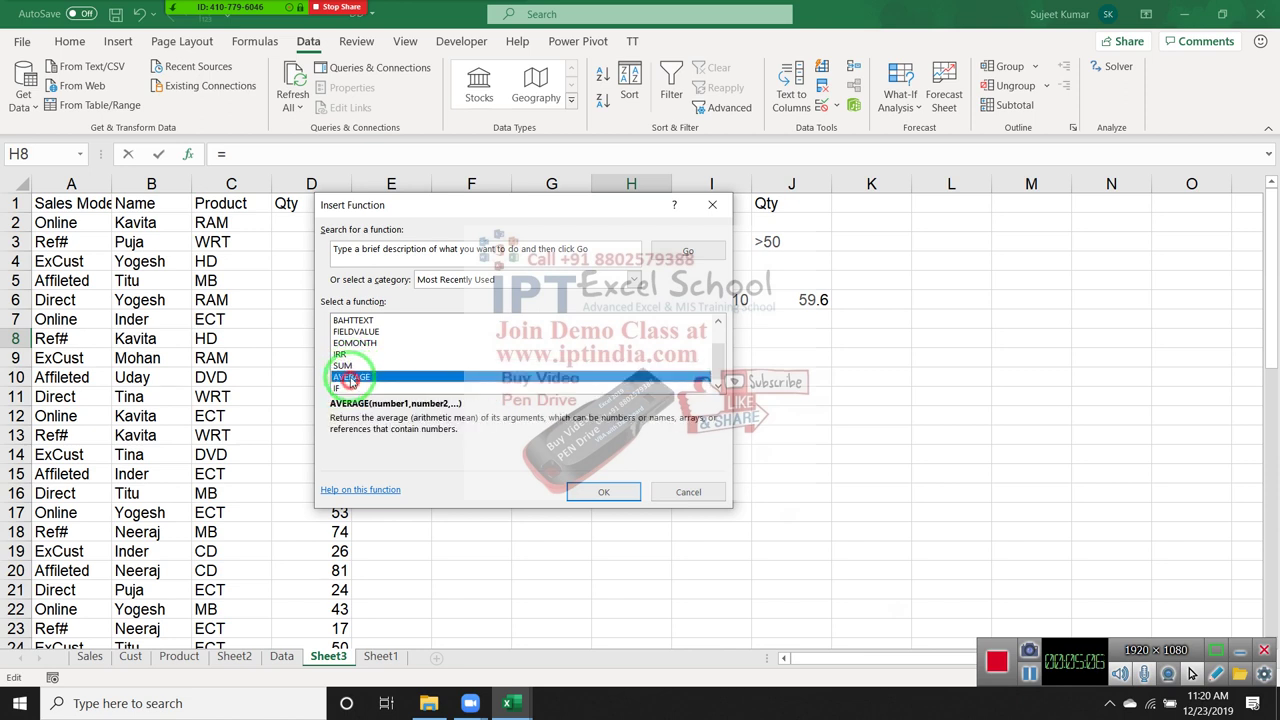
pyautogui.click(345, 366)
pyautogui.click(342, 354)
pyautogui.click(344, 343)
pyautogui.click(350, 320)
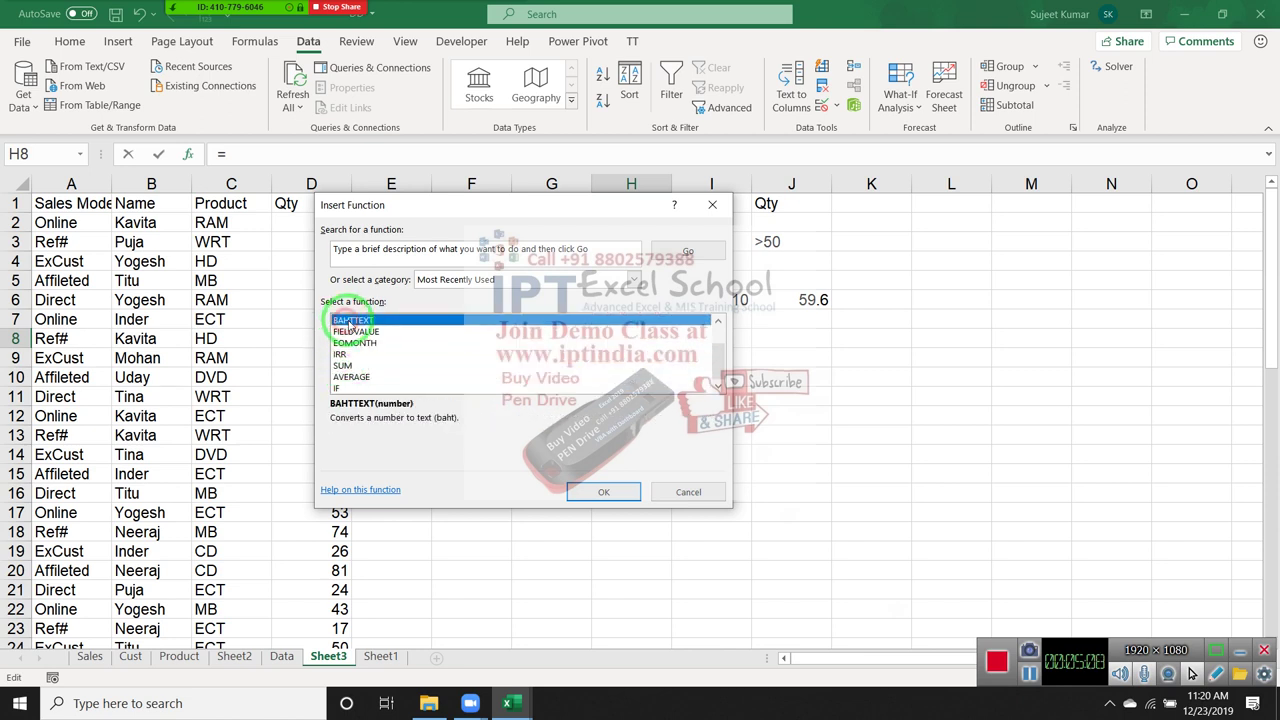
pyautogui.scroll(1, 352, 333)
pyautogui.click(342, 343)
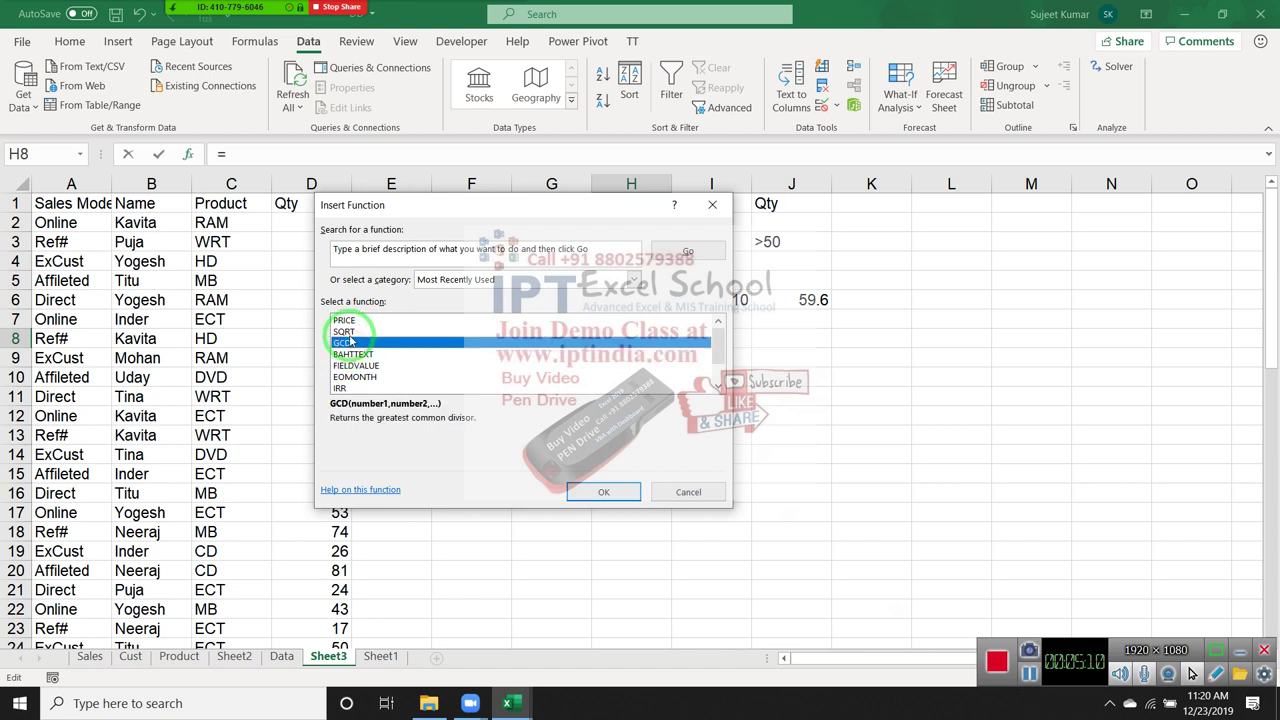
pyautogui.click(343, 331)
pyautogui.click(343, 320)
pyautogui.click(344, 331)
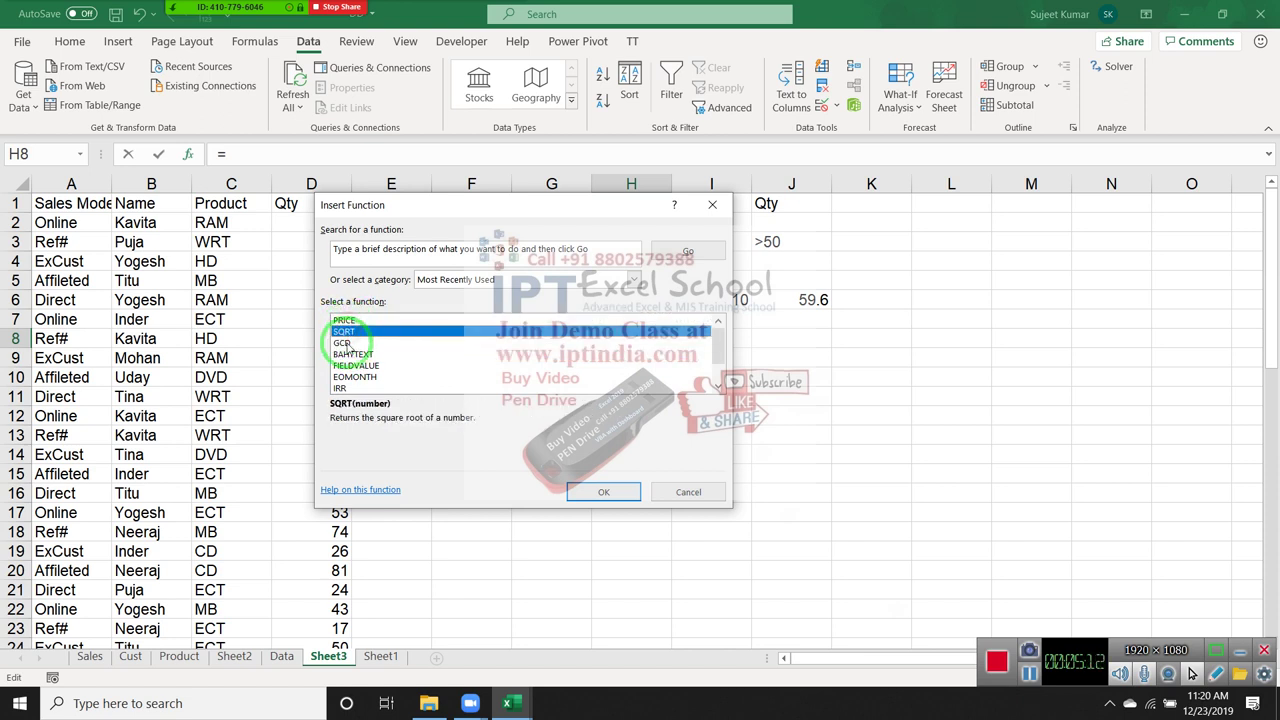
pyautogui.click(460, 279)
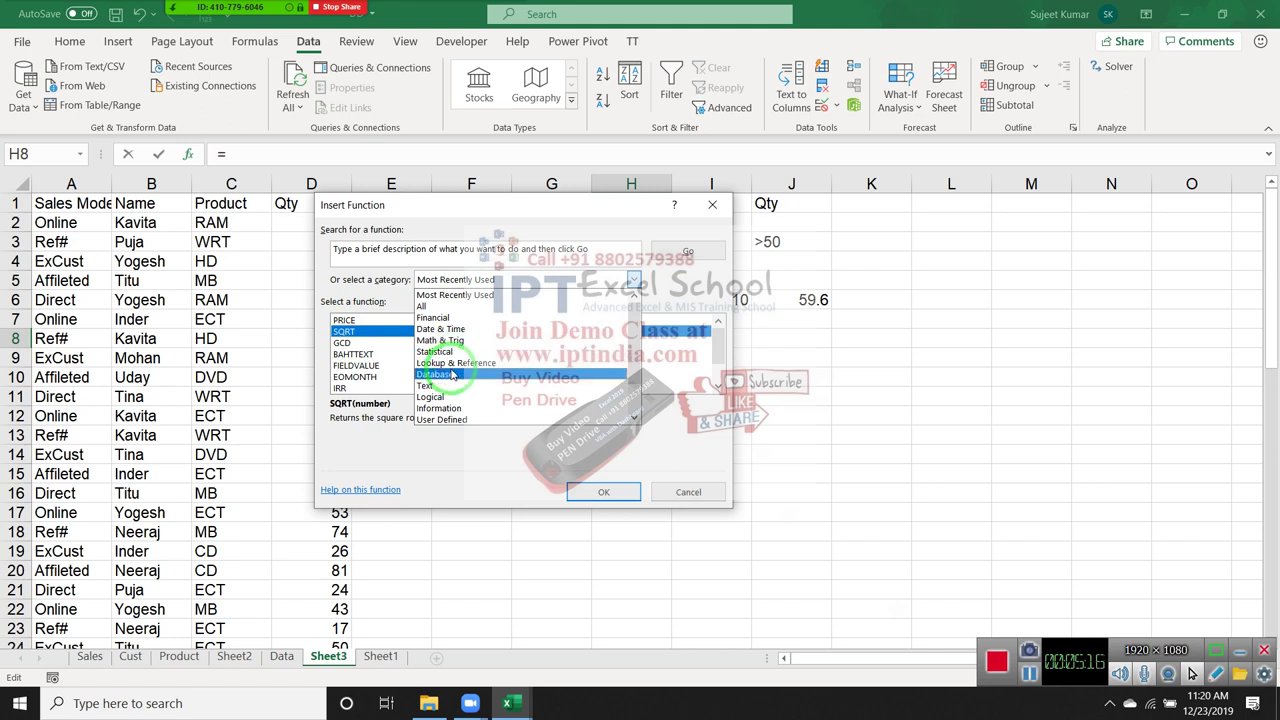
pyautogui.click(452, 375)
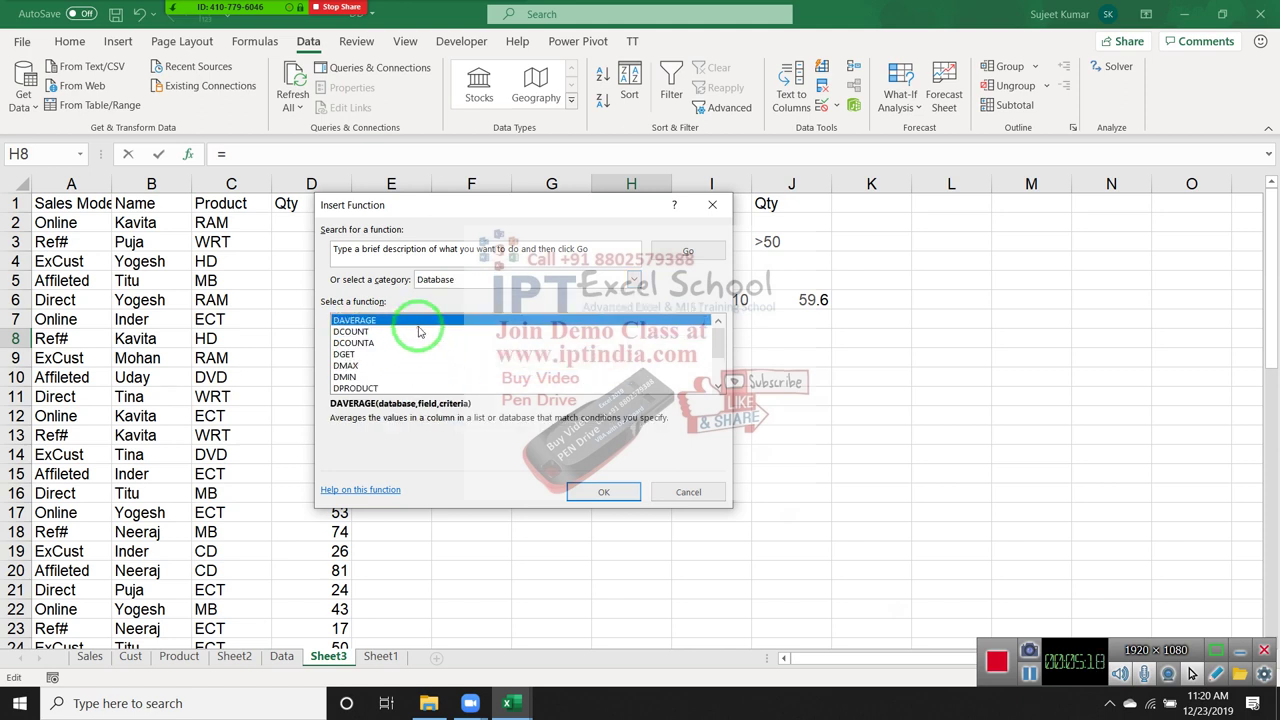
pyautogui.click(419, 332)
pyautogui.press('Down')
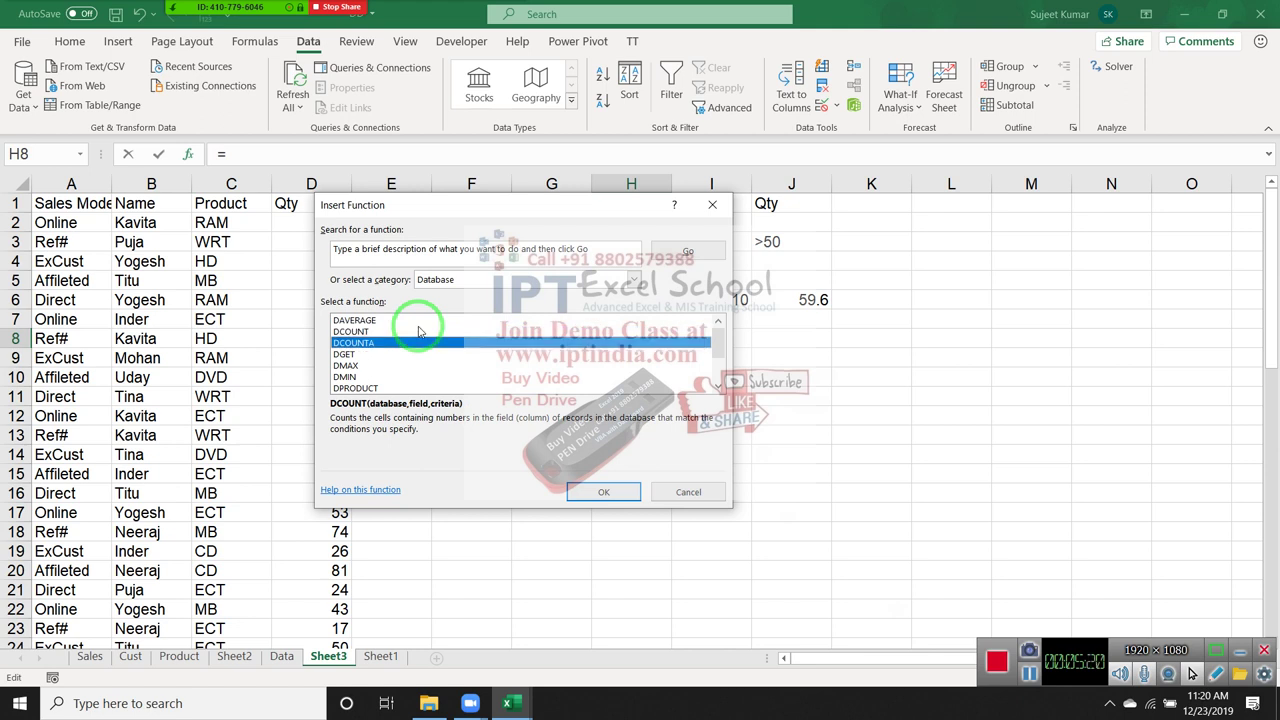
pyautogui.press('Down')
pyautogui.press('Down')
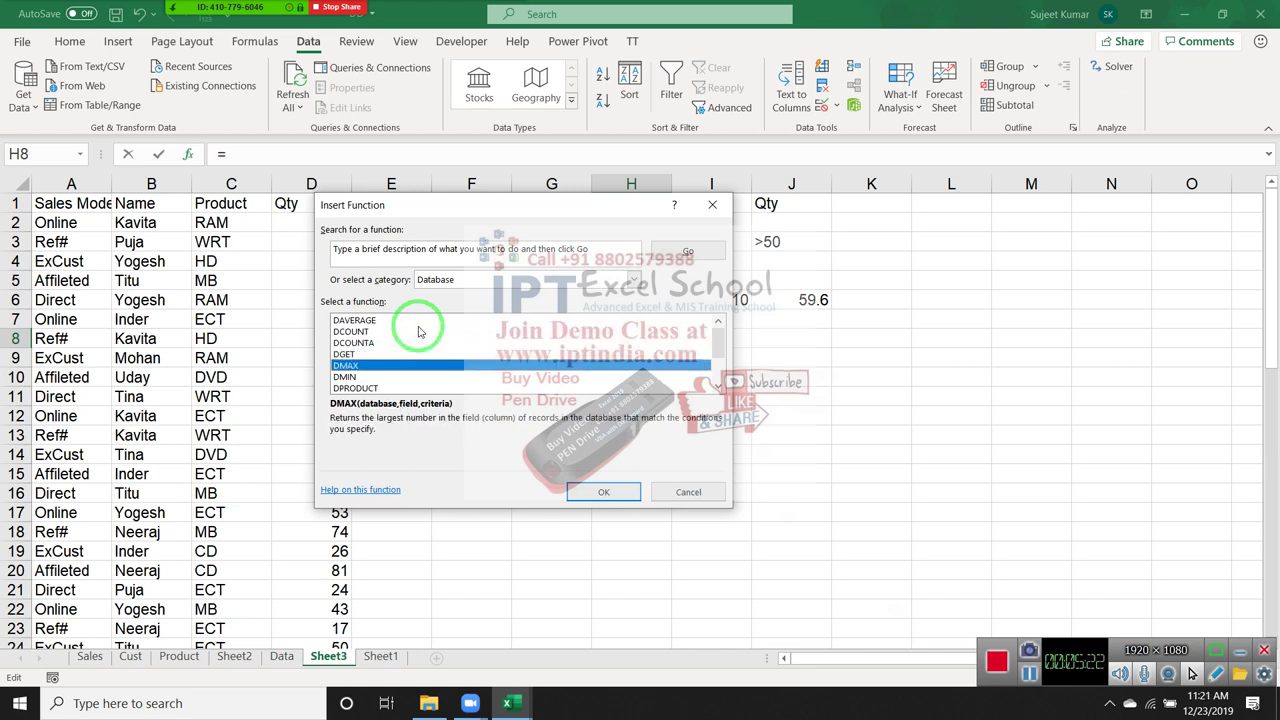
pyautogui.press('Down')
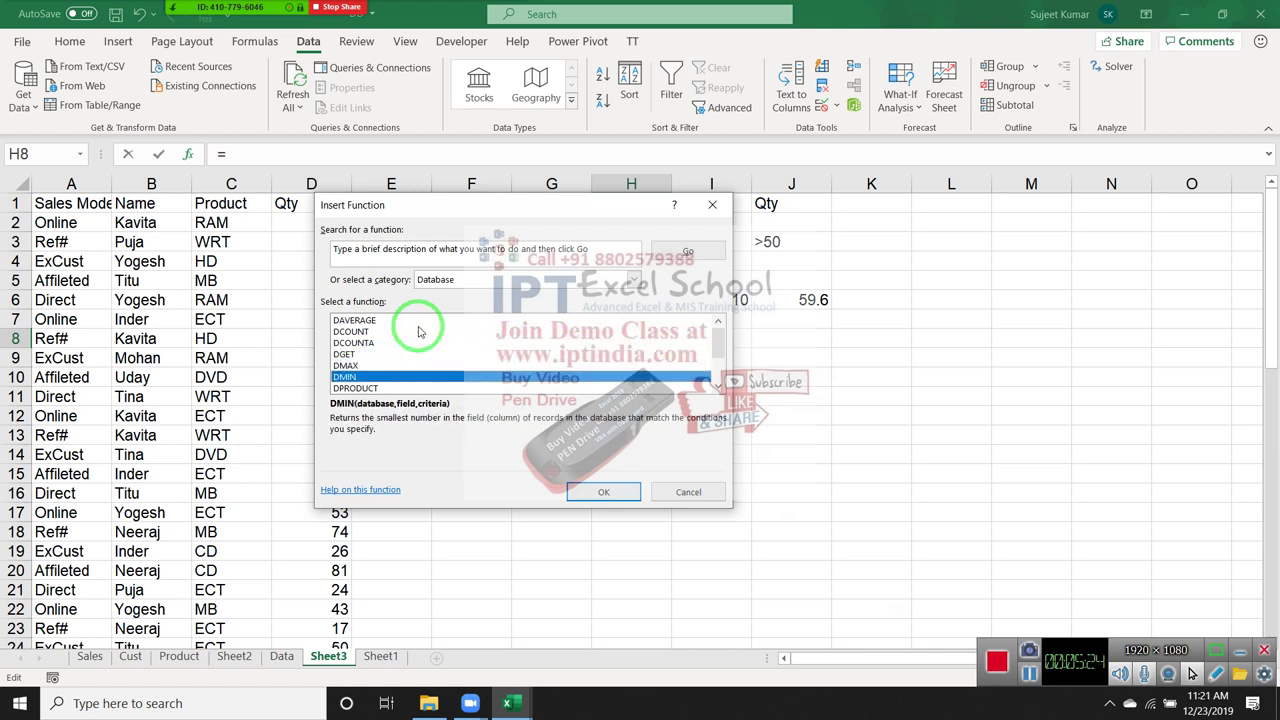
pyautogui.press('Up')
pyautogui.press('Up')
pyautogui.press('Up')
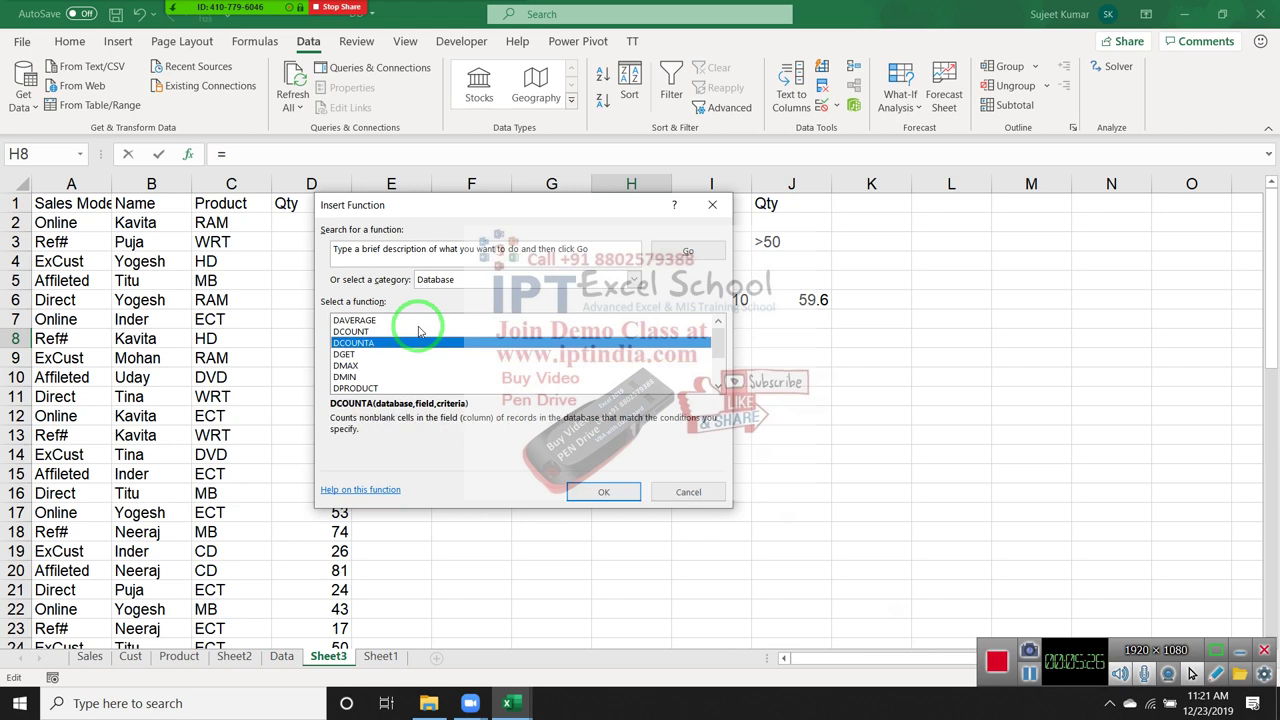
pyautogui.press('Up')
pyautogui.press('Up')
pyautogui.press('Down')
pyautogui.press('Down')
pyautogui.press('Down')
pyautogui.press('Down')
pyautogui.press('Down')
pyautogui.press('Down')
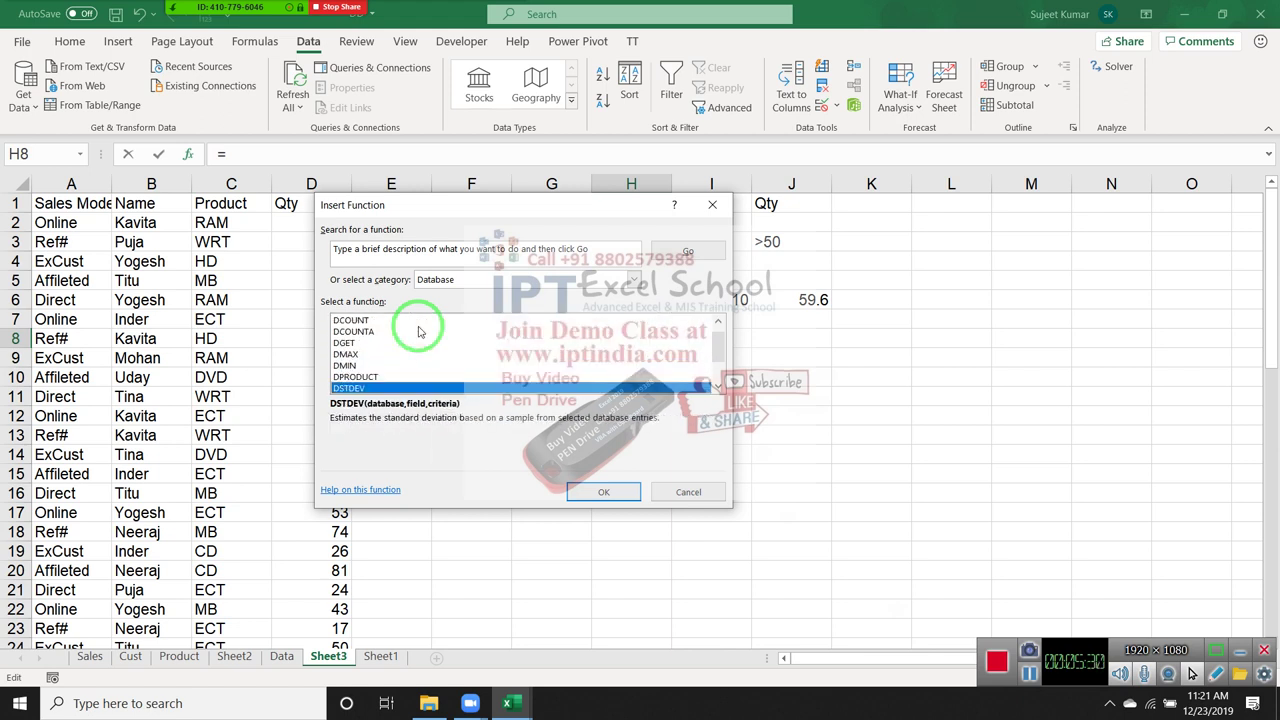
pyautogui.press('Down')
pyautogui.press('Down')
pyautogui.press('Up')
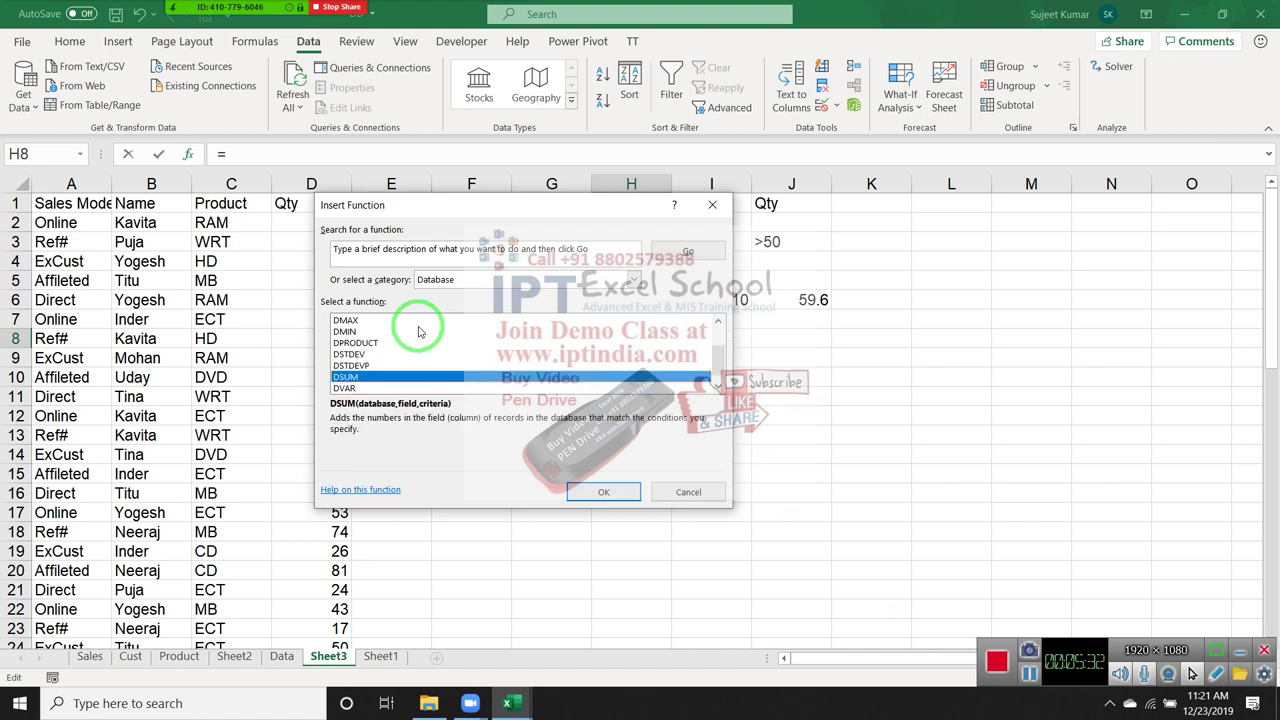
pyautogui.press('Down')
pyautogui.press('Up')
pyautogui.press('Up')
pyautogui.press('Up')
pyautogui.press('Up')
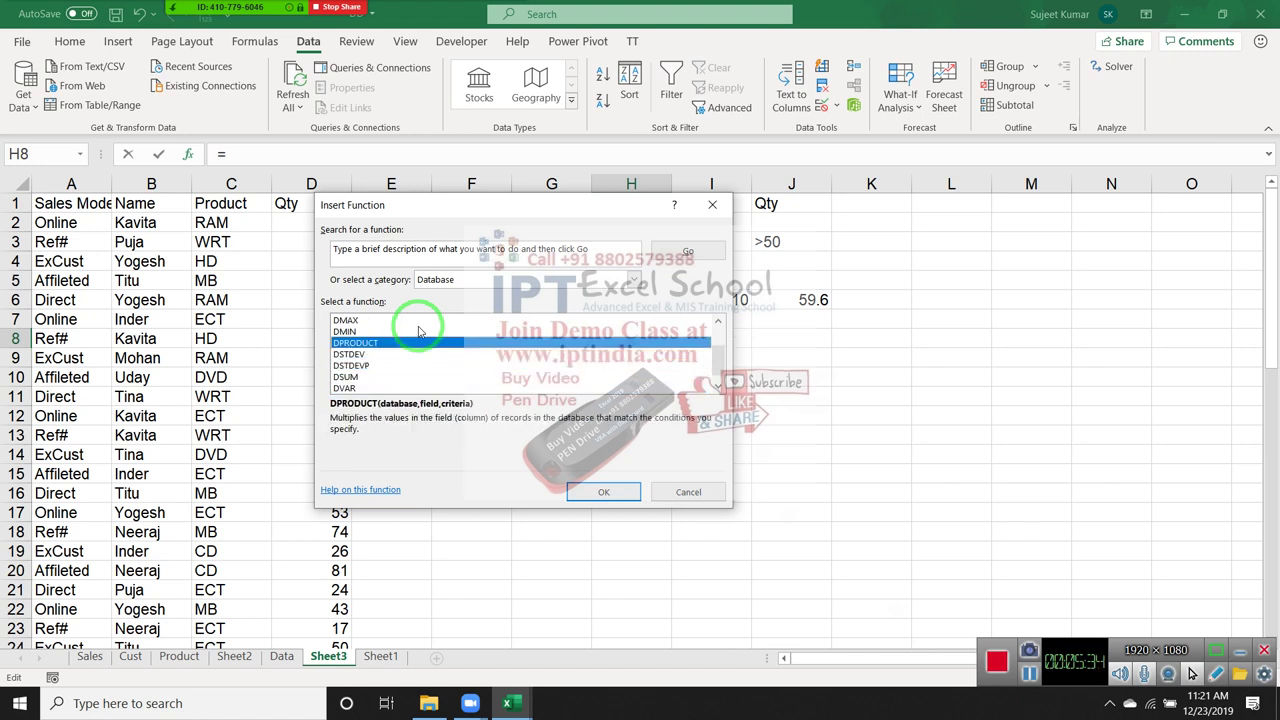
pyautogui.press('Up')
pyautogui.press('Up')
pyautogui.press('Up')
pyautogui.press('Up')
pyautogui.press('Down')
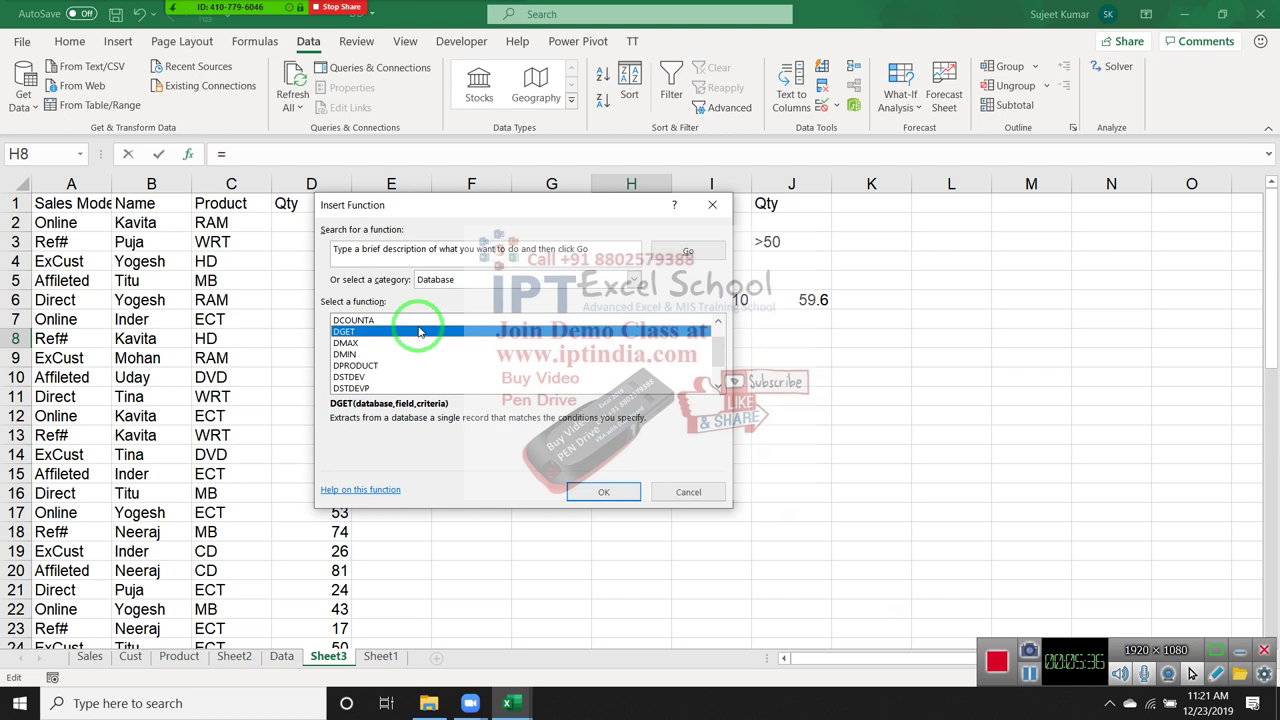
pyautogui.press('Escape')
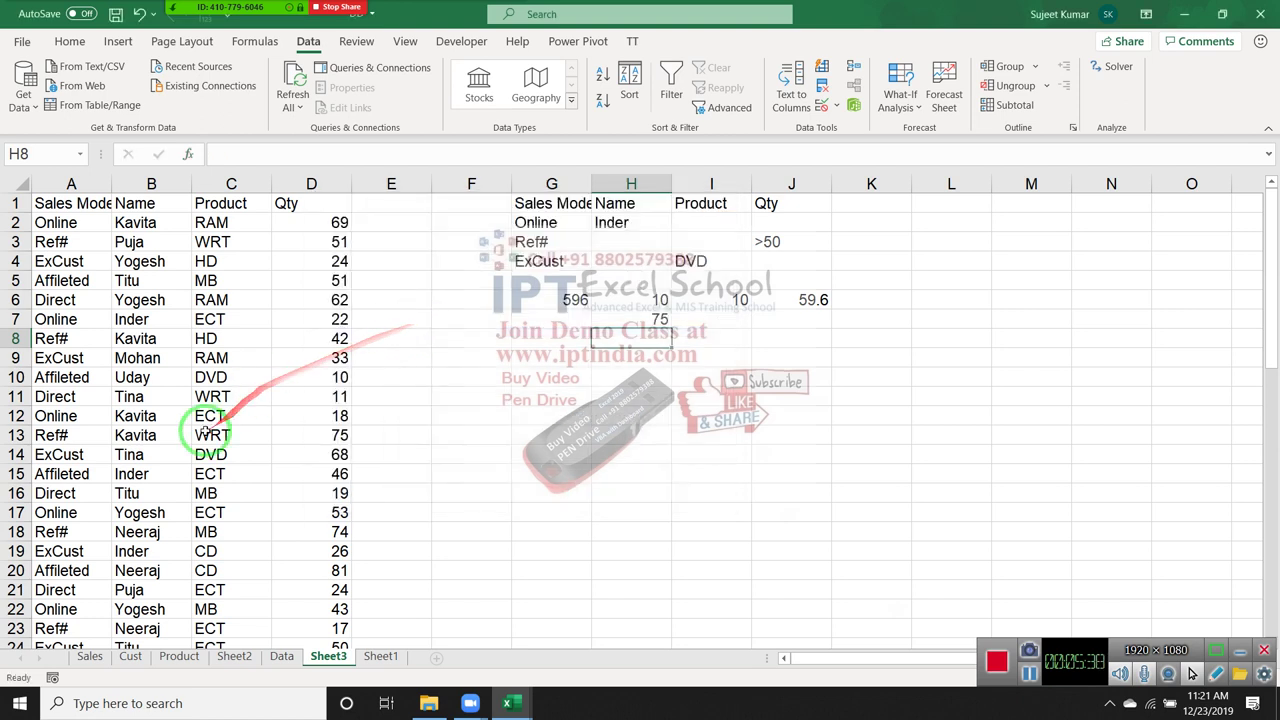
# - Copy the Sales Mode, Name and Product headers to F10:H10 and the first record's Online, Kavita, RAM below them
pyautogui.click(80, 199)
pyautogui.moveTo(80, 199); pyautogui.dragTo(230, 205)
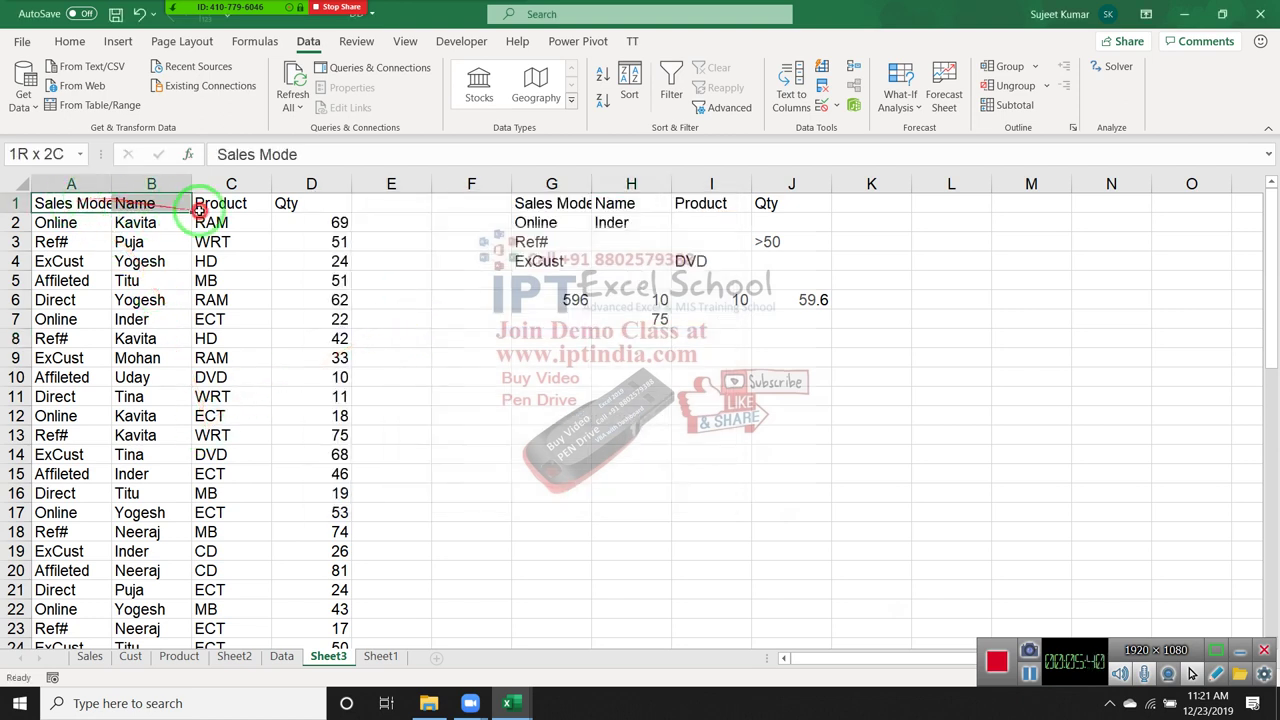
pyautogui.hotkey('ctrl', 'c')
pyautogui.click(467, 383)
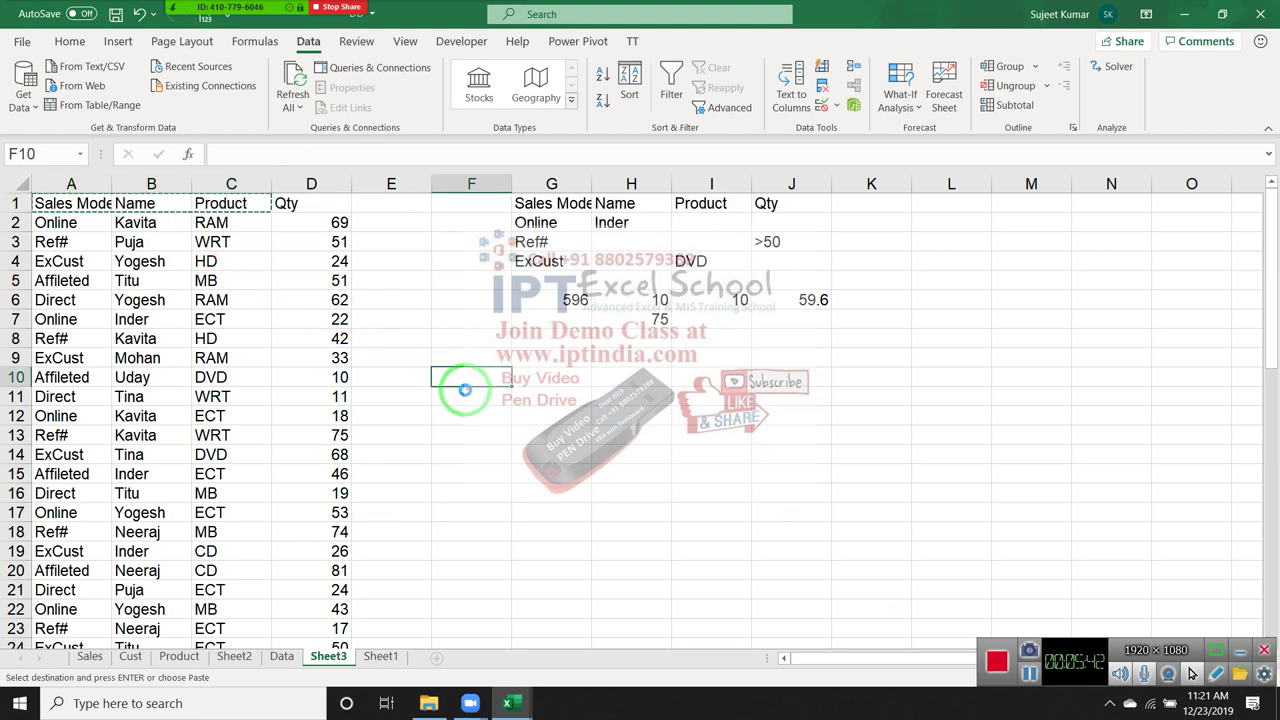
pyautogui.press('Return')
pyautogui.click(60, 225)
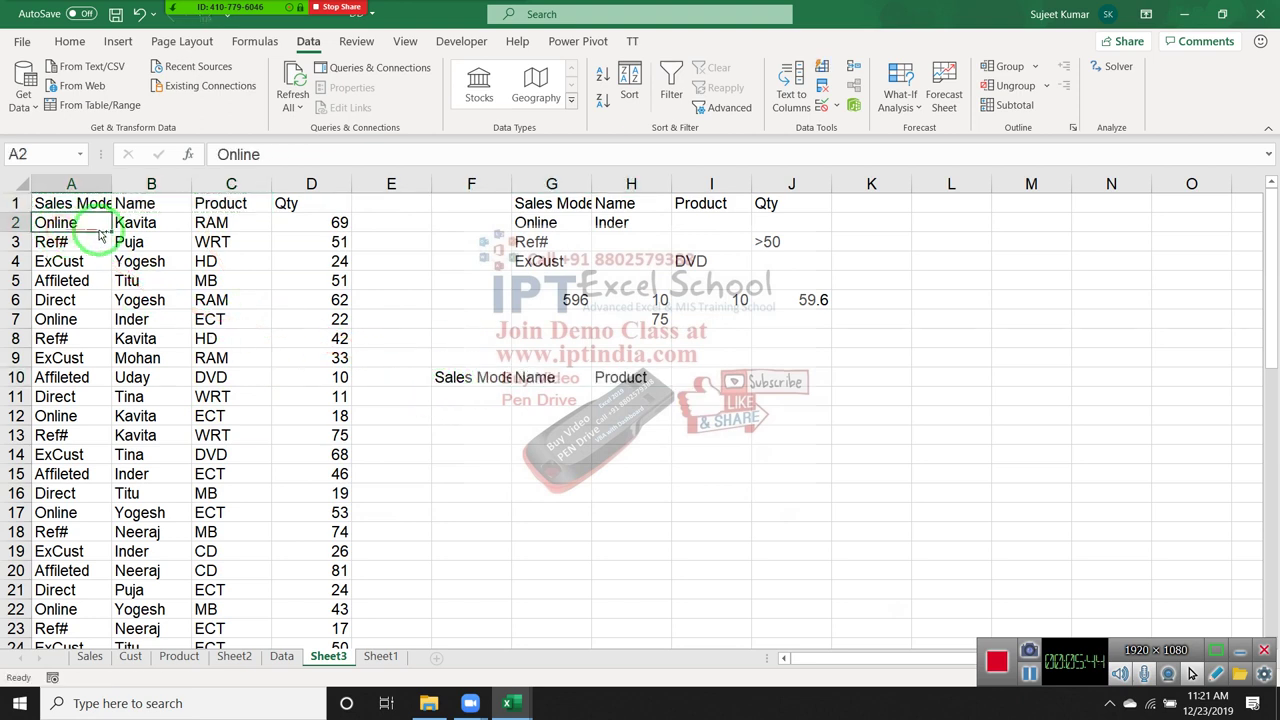
pyautogui.keyDown('ctrl'); pyautogui.click(140, 222); pyautogui.keyUp('ctrl')
pyautogui.keyDown('ctrl'); pyautogui.click(215, 222); pyautogui.keyUp('ctrl')
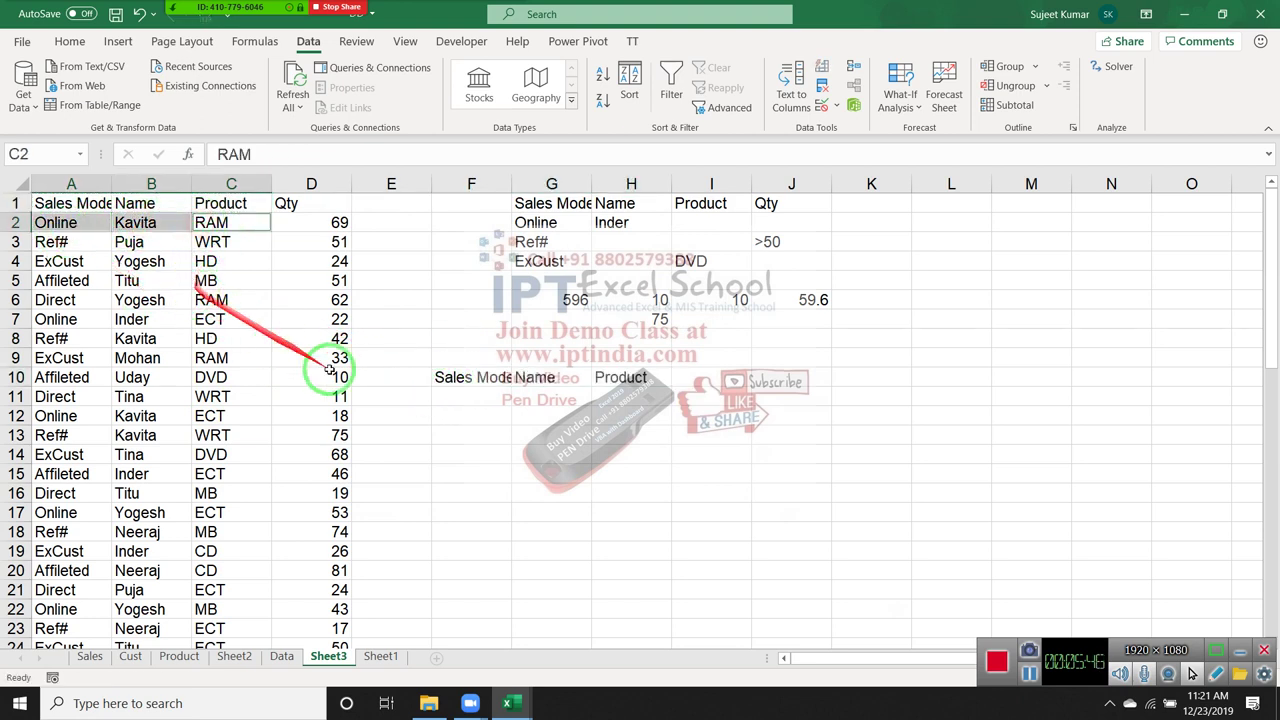
pyautogui.hotkey('ctrl', 'c')
pyautogui.click(471, 412)
pyautogui.click(471, 394)
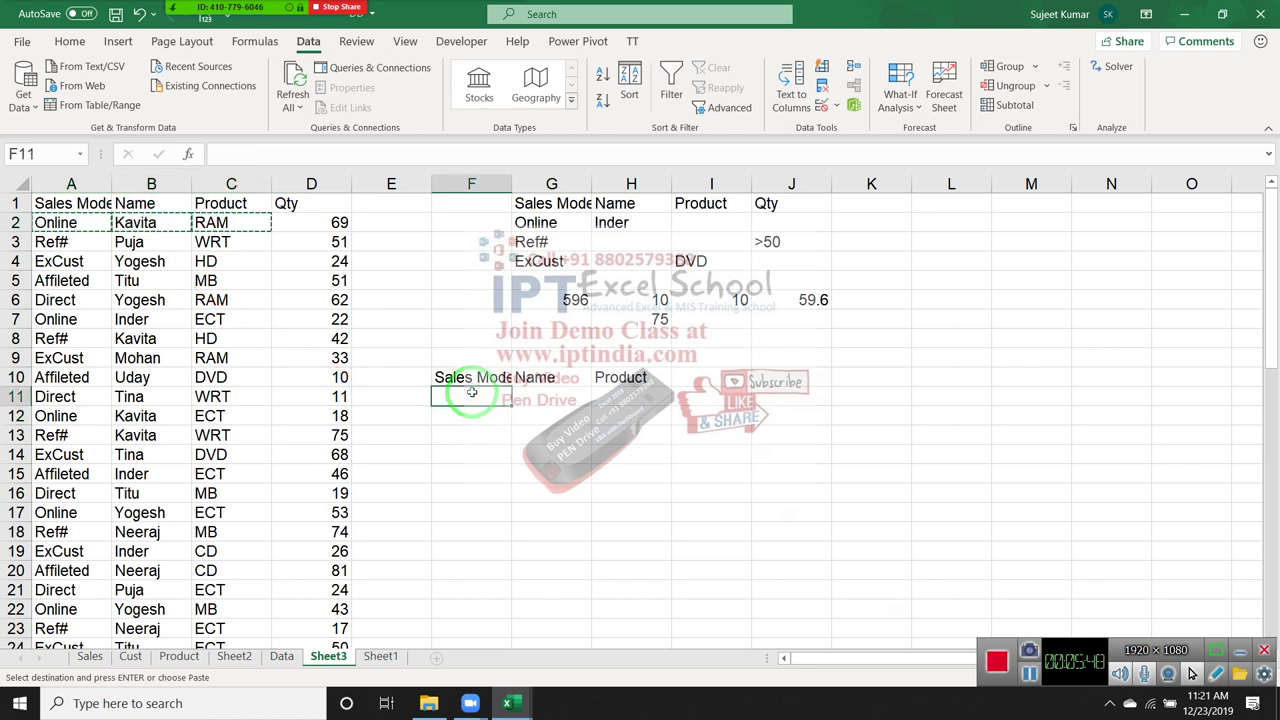
pyautogui.press('Return')
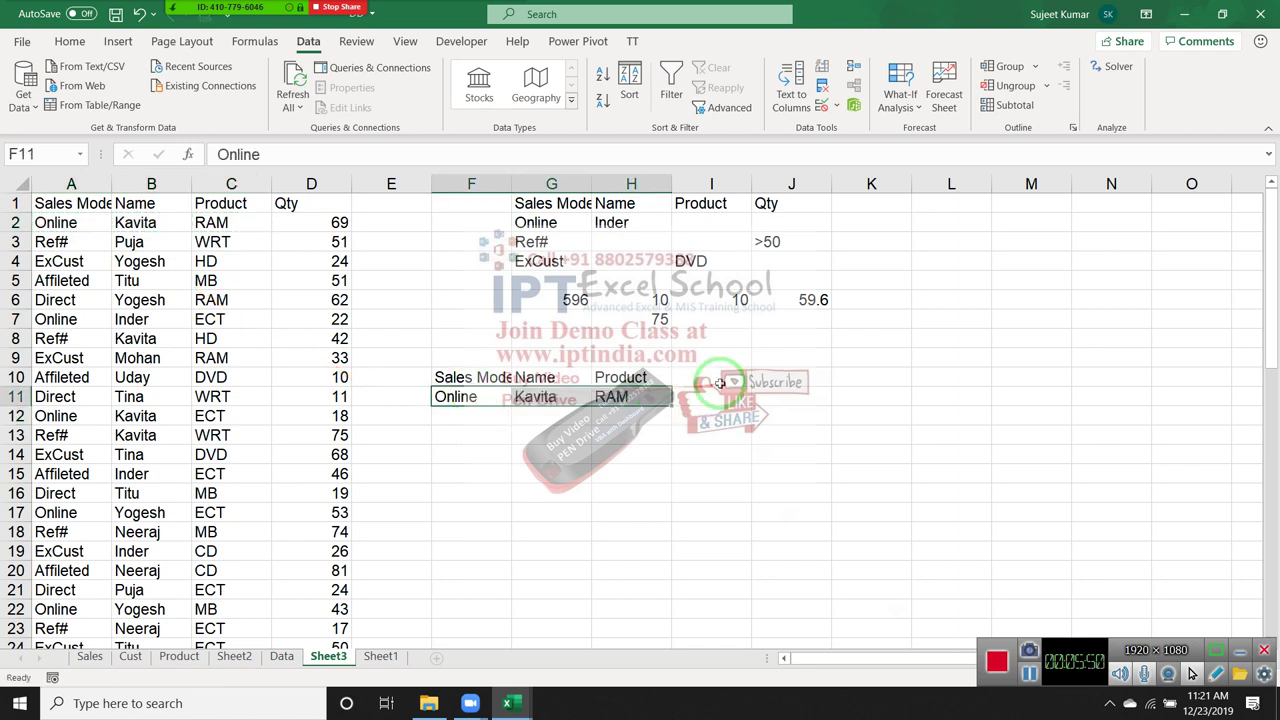
# - Add the Qty heading in I10, then start a DGET formula and abandon it
pyautogui.click(716, 385)
pyautogui.write('Qty')
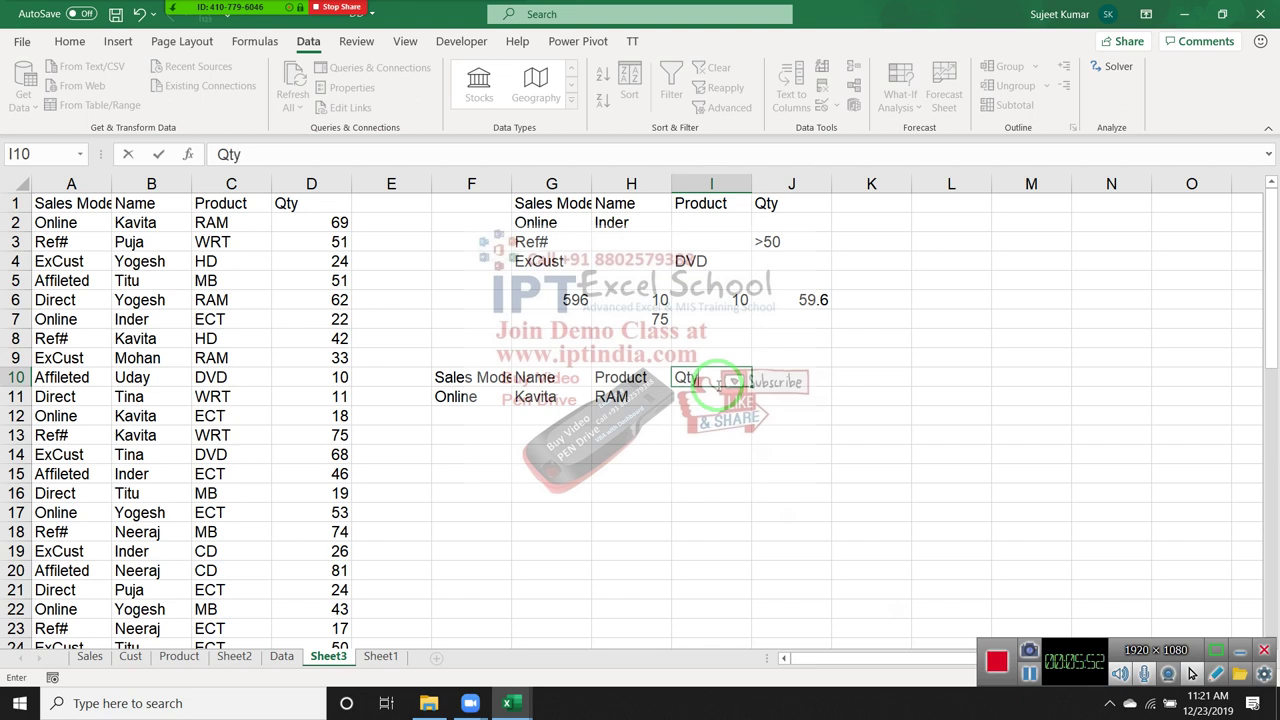
pyautogui.press('Return')
pyautogui.write('=d')
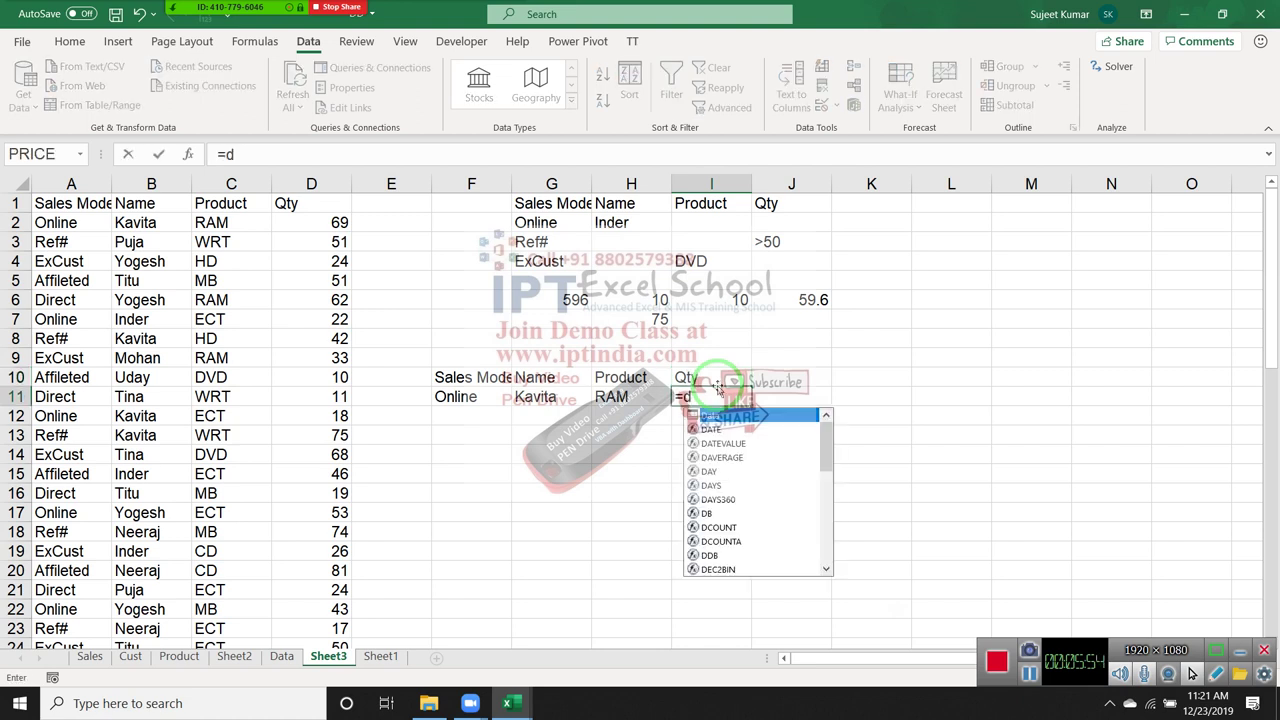
pyautogui.write('g')
pyautogui.press('Tab')
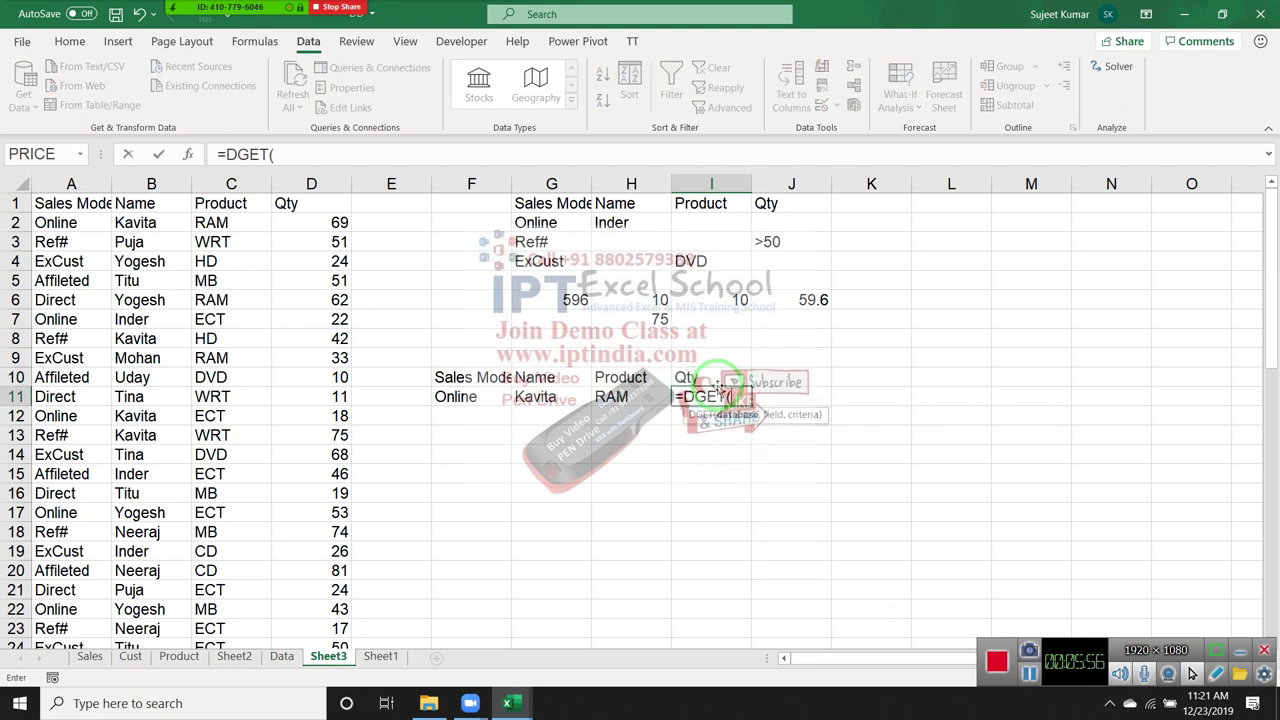
pyautogui.moveTo(470, 378)
pyautogui.mouseDown()
pyautogui.moveTo(571, 379)
pyautogui.moveTo(607, 397)
pyautogui.mouseUp()
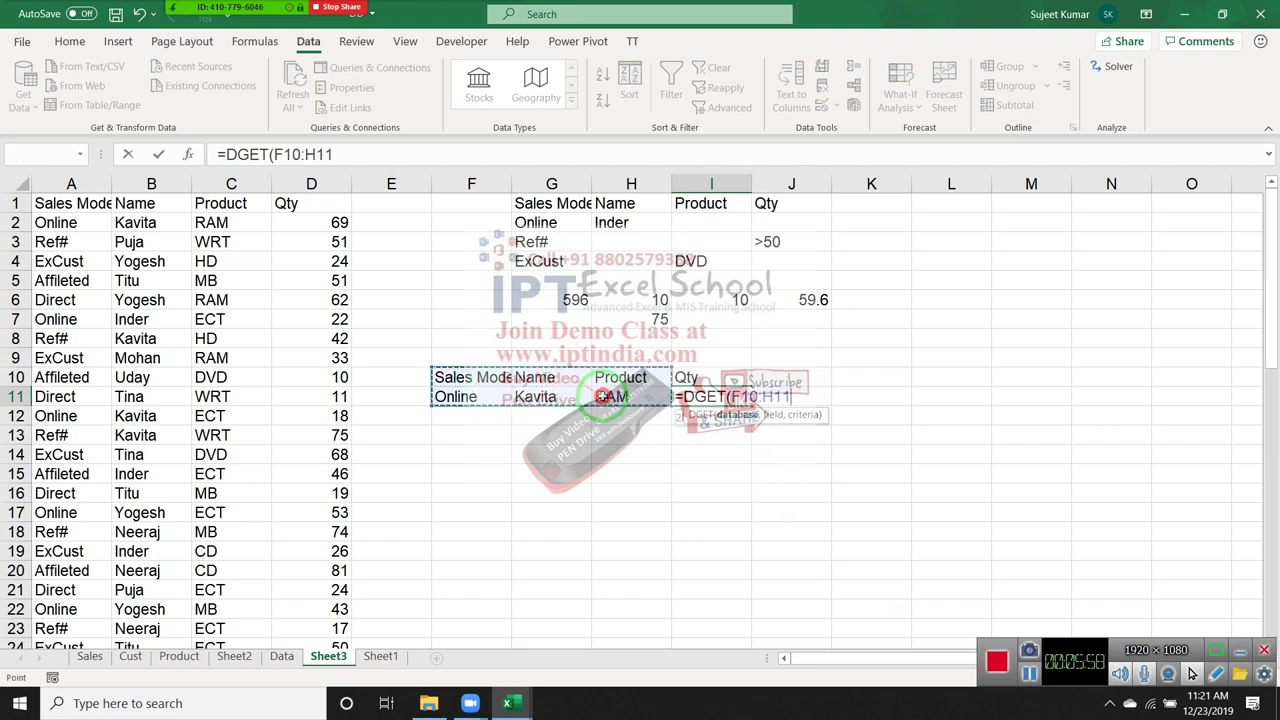
pyautogui.write(',')
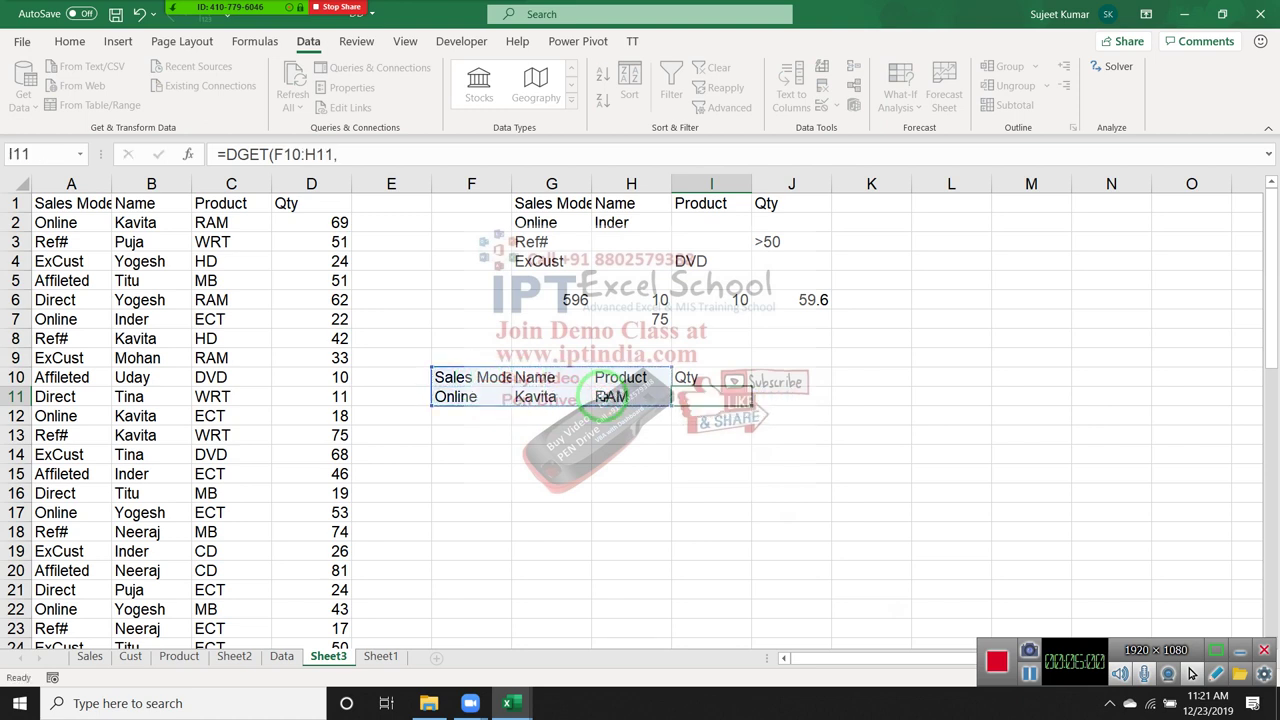
pyautogui.press('Escape')
# - Enter =DGET(A1:D57,D1,F10:H11) in I11 so it returns 69
pyautogui.write('=d')
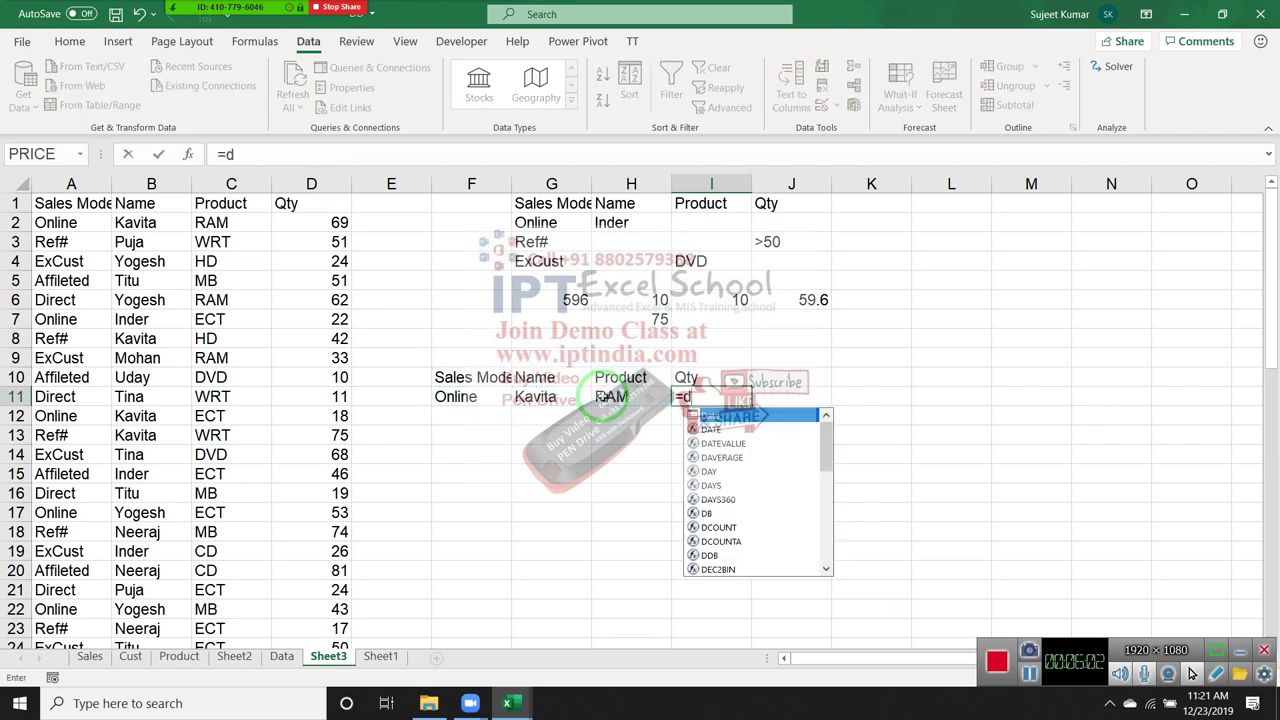
pyautogui.write('g')
pyautogui.press('Tab')
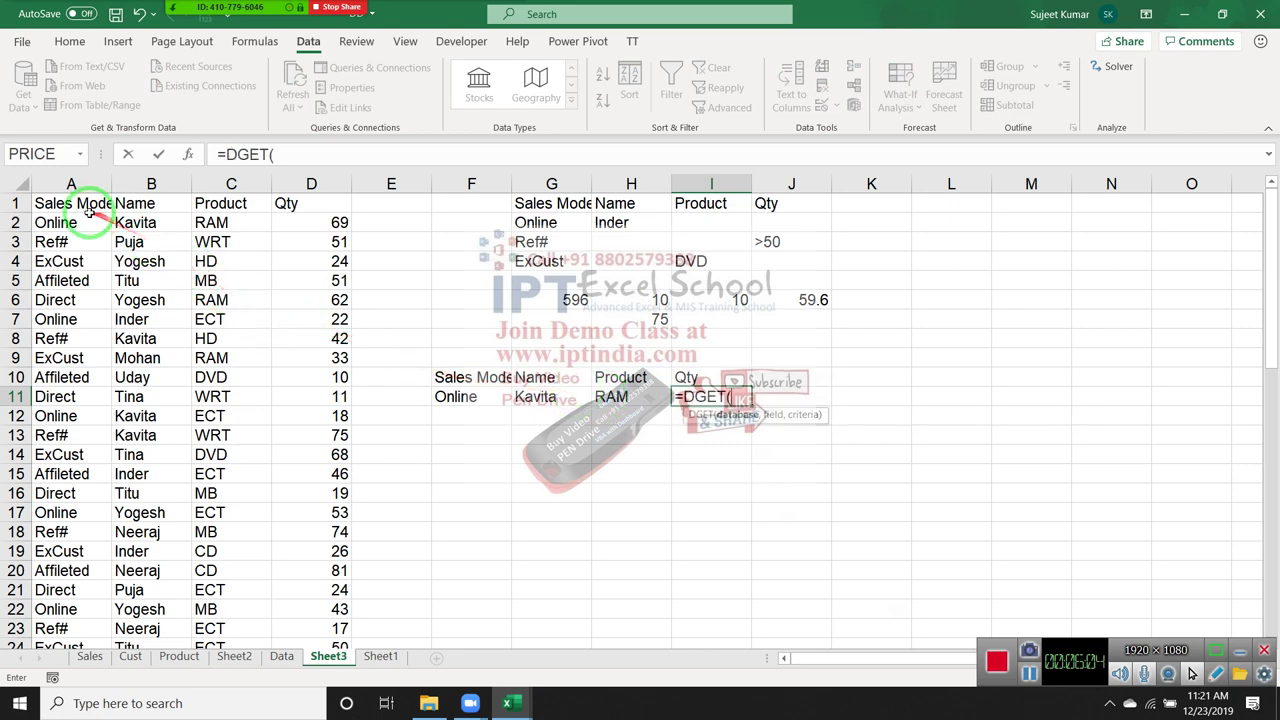
pyautogui.click(85, 207)
pyautogui.hotkey('ctrl', 'shift', 'Right')
pyautogui.hotkey('ctrl', 'shift', 'Down')
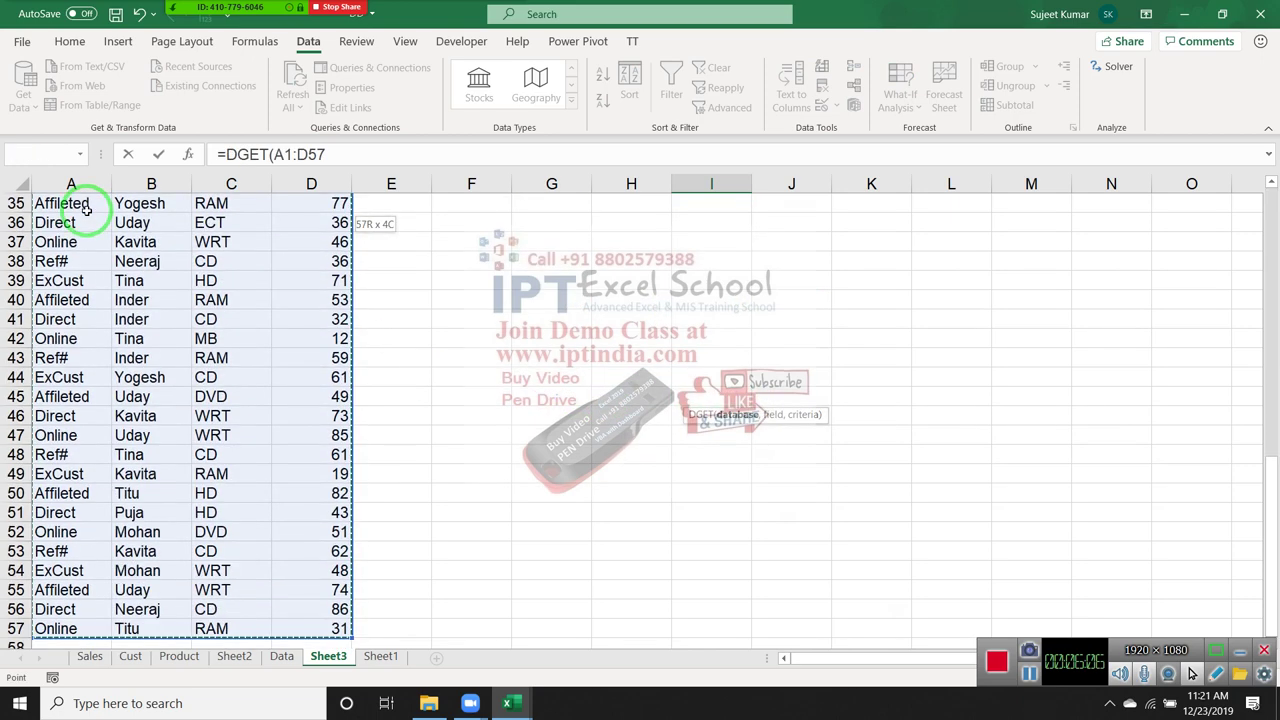
pyautogui.write(',')
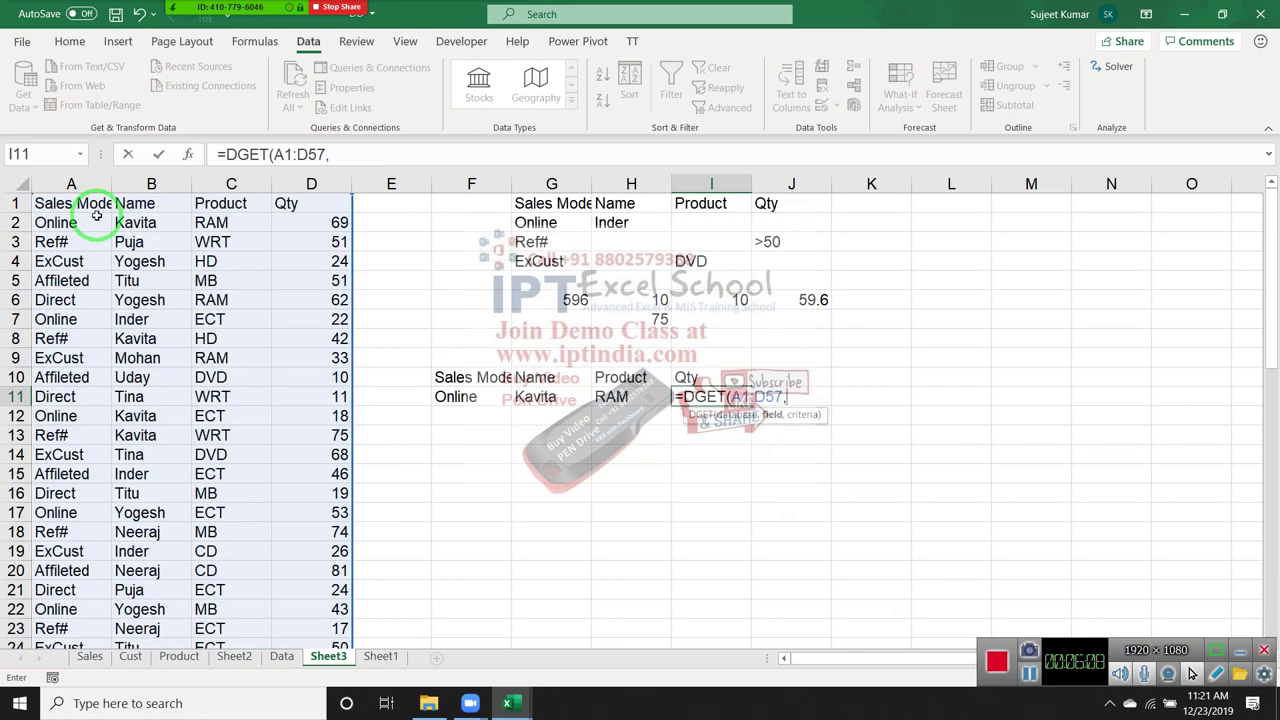
pyautogui.click(298, 205)
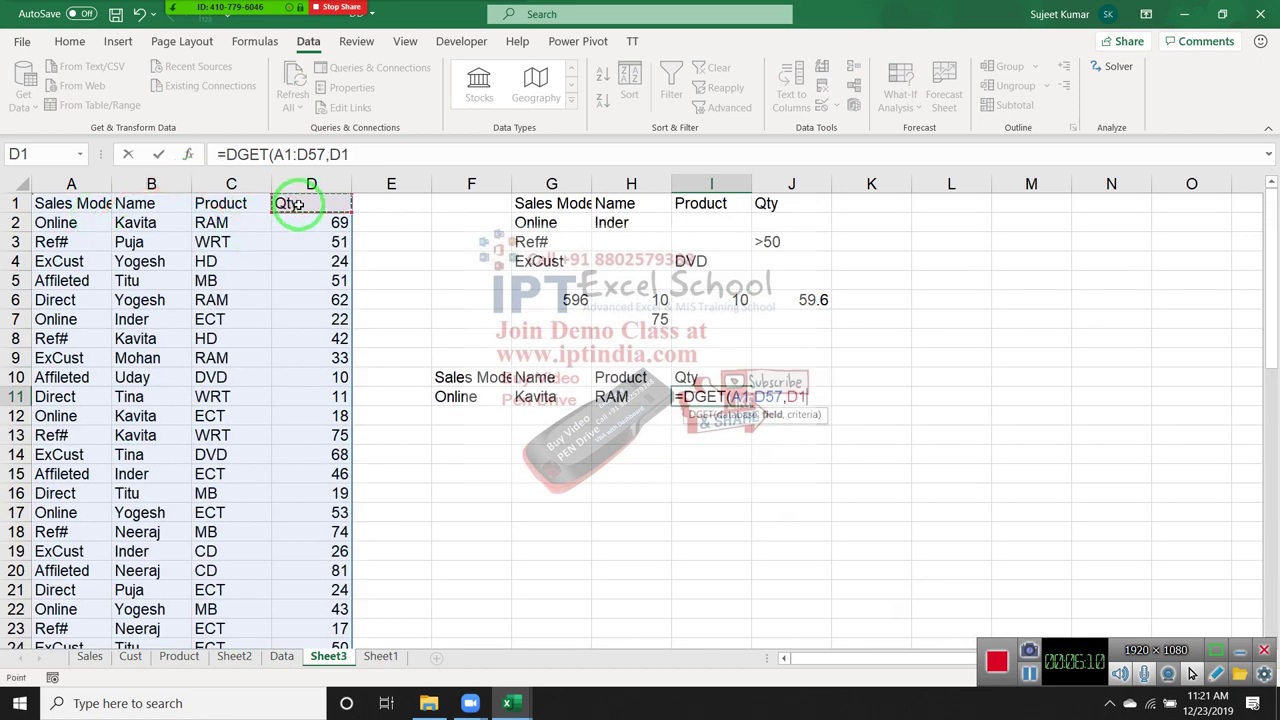
pyautogui.write(',')
pyautogui.moveTo(450, 377)
pyautogui.mouseDown()
pyautogui.moveTo(608, 380)
pyautogui.moveTo(622, 397)
pyautogui.mouseUp()
pyautogui.press('Return')
pyautogui.press('Up')
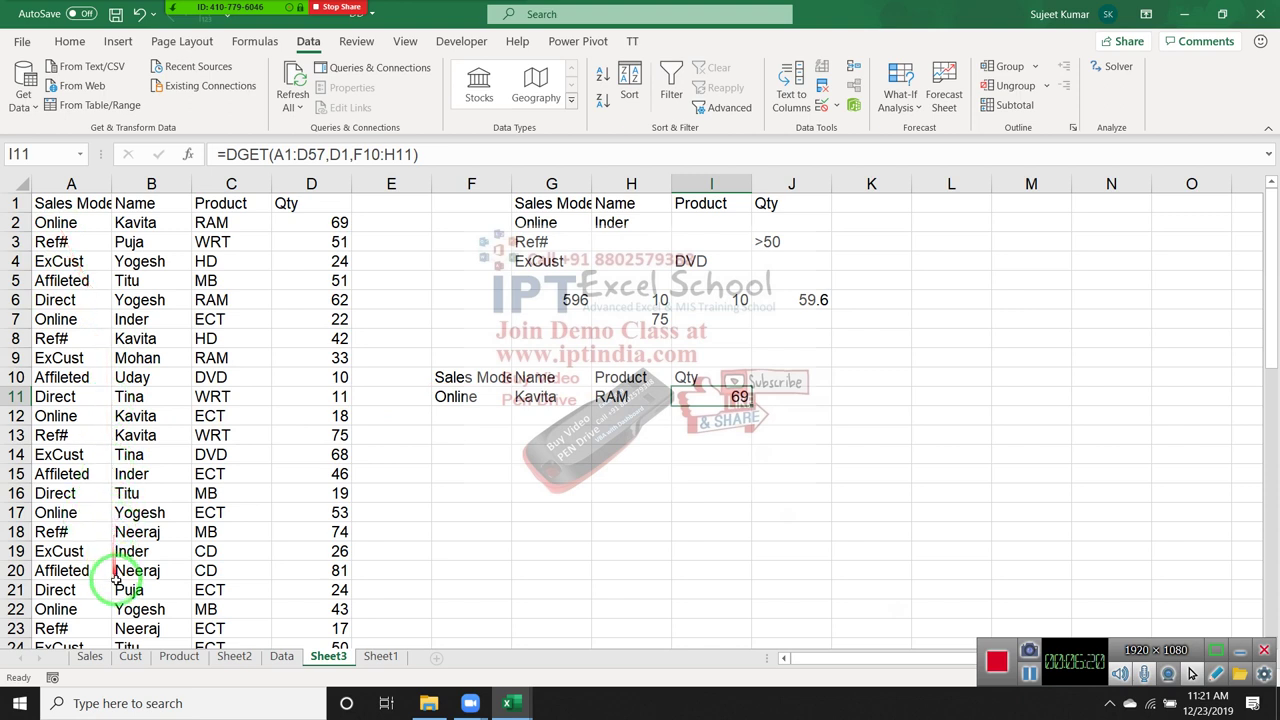
# - Set A13's sales mode to Online and change the product criterion in H11 to WRT
pyautogui.click(137, 437)
pyautogui.click(94, 433)
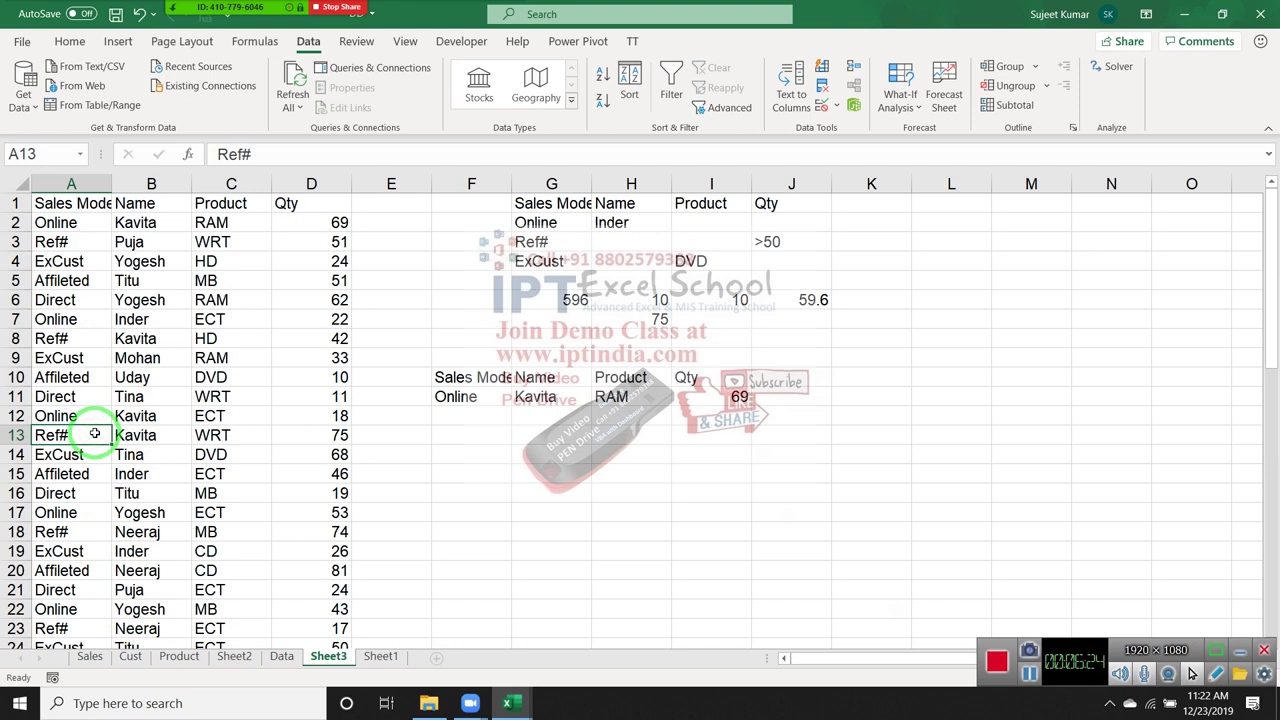
pyautogui.write('online')
pyautogui.press('Tab')
pyautogui.press('Tab')
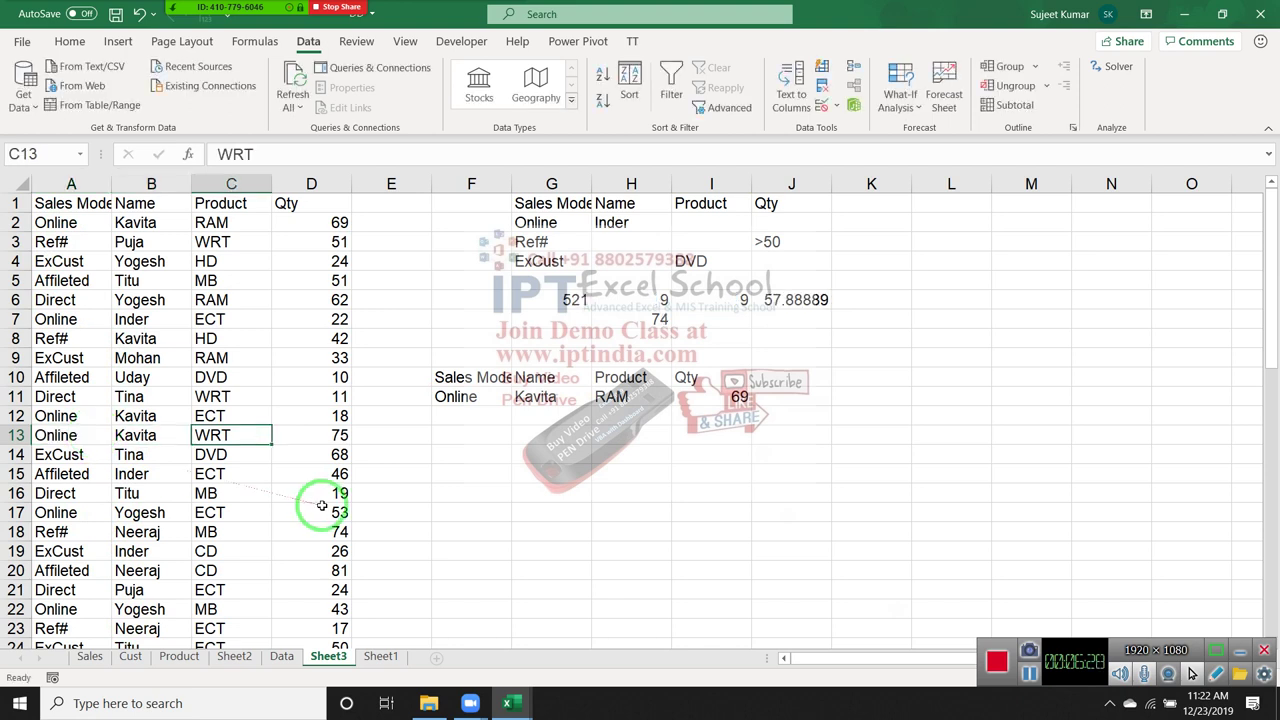
pyautogui.click(608, 396)
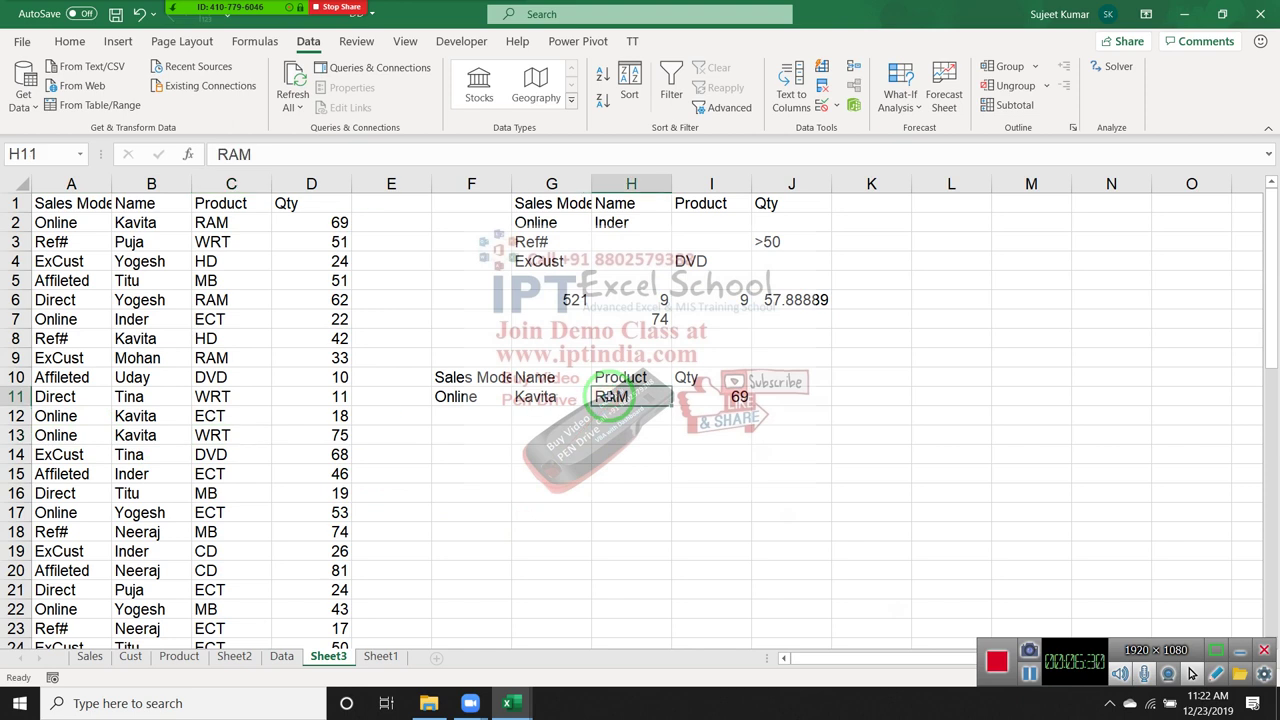
pyautogui.write('WRY')
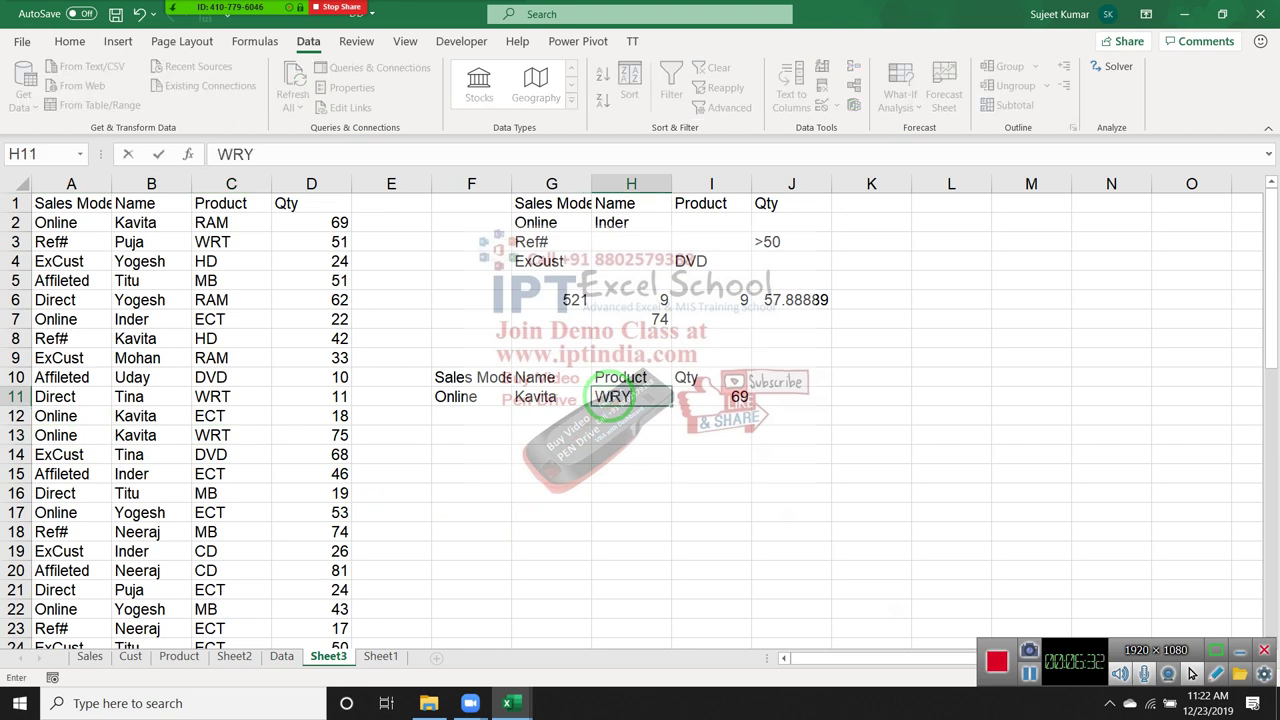
pyautogui.write('T')
pyautogui.press('Return')
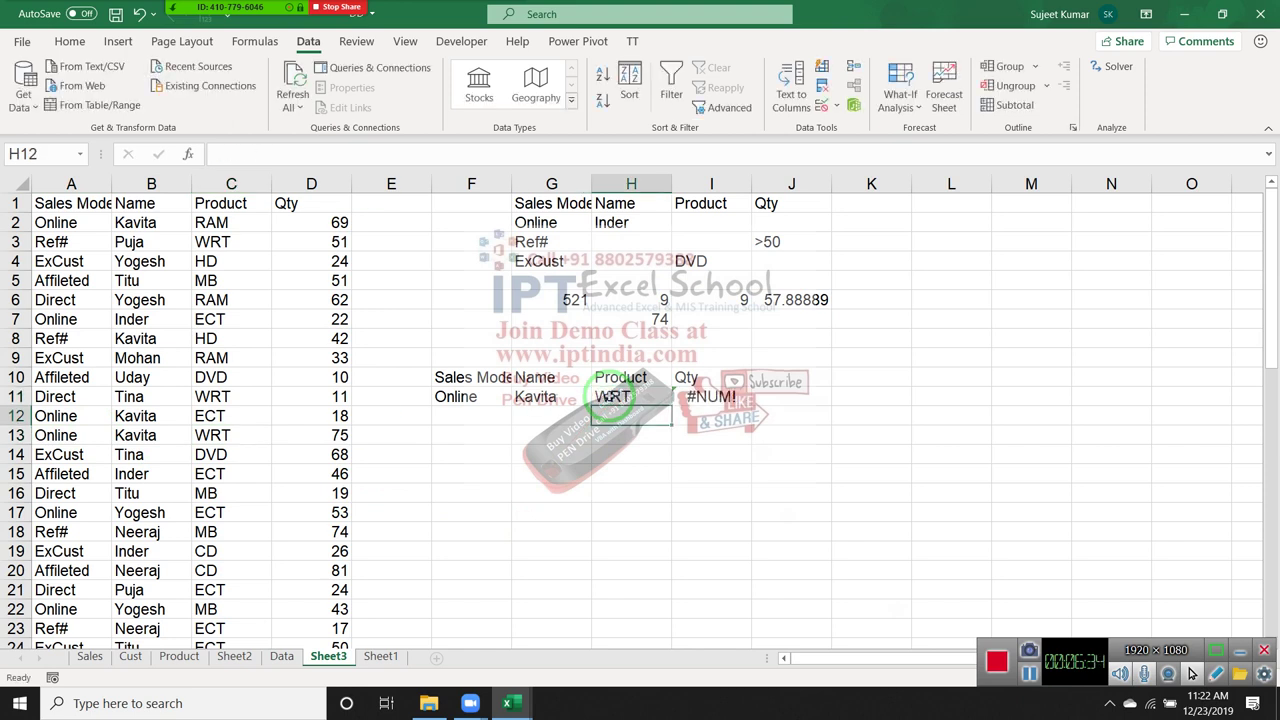
pyautogui.click(610, 396)
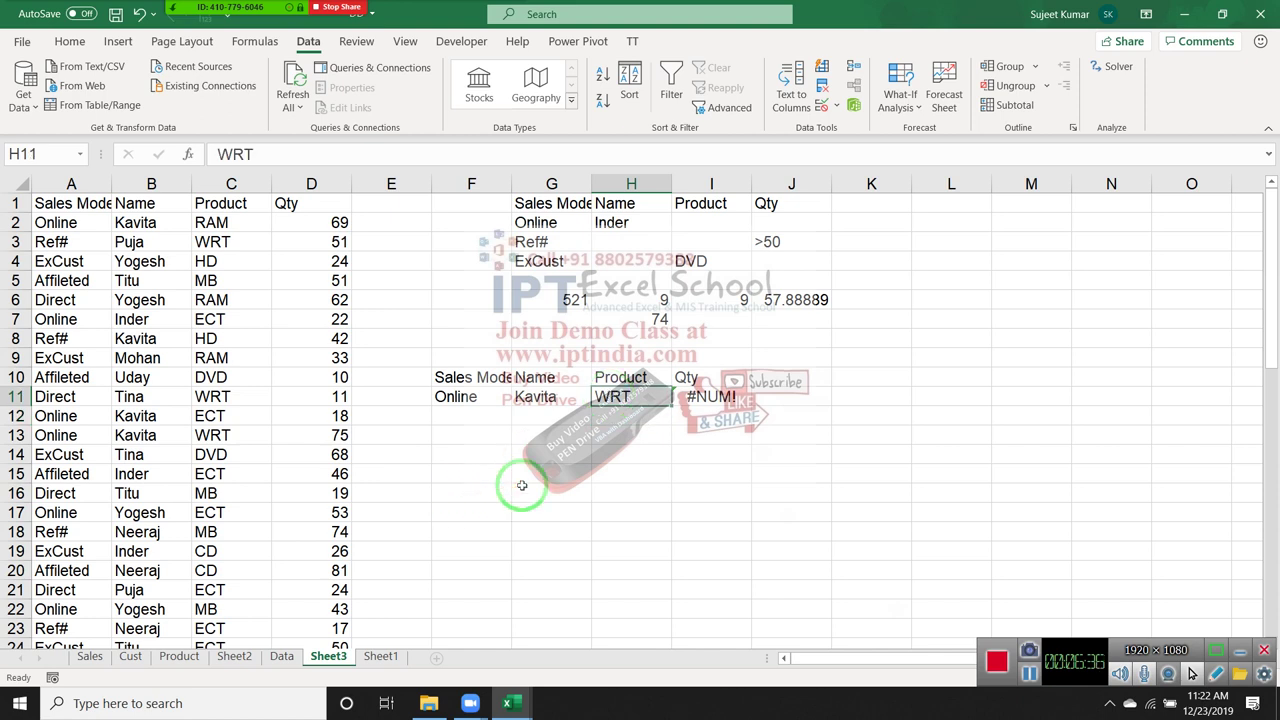
# - Try Ref# in A13, then undo back to Online and check the DGET result now shows #NUM!
pyautogui.click(161, 436)
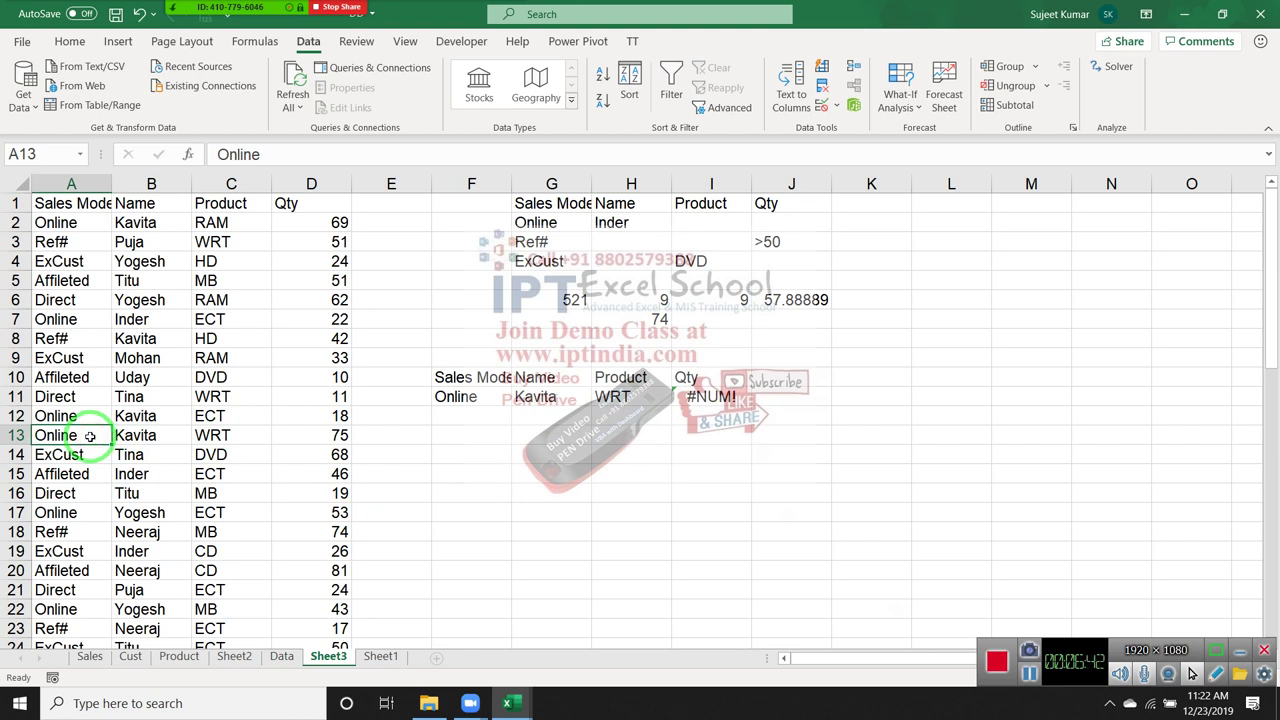
pyautogui.write('ref#')
pyautogui.press('Return')
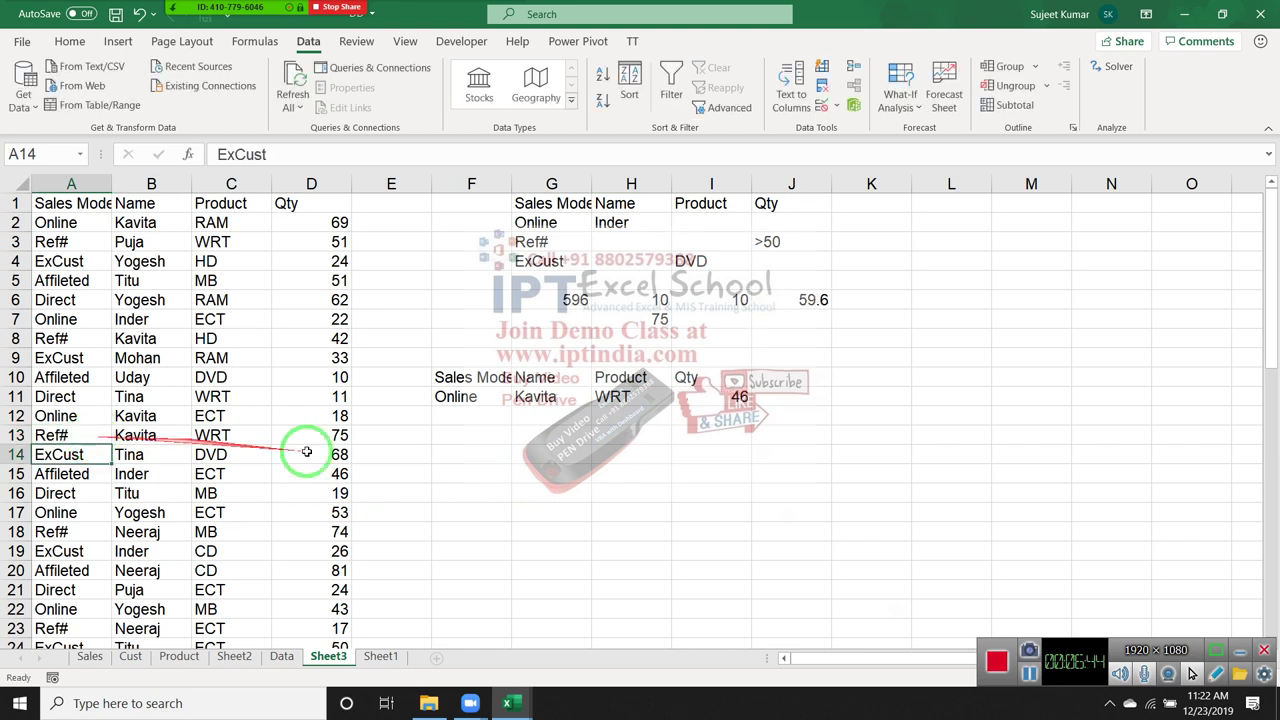
pyautogui.click(690, 395)
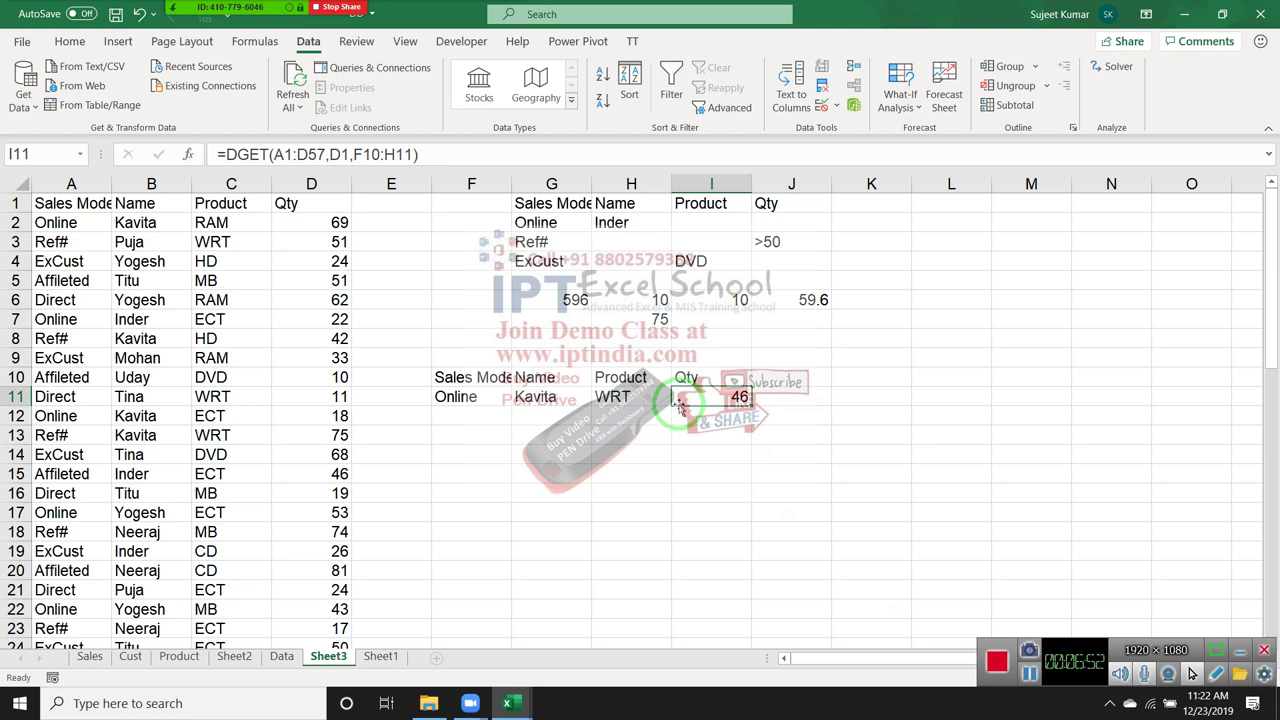
pyautogui.hotkey('ctrl', 'z')
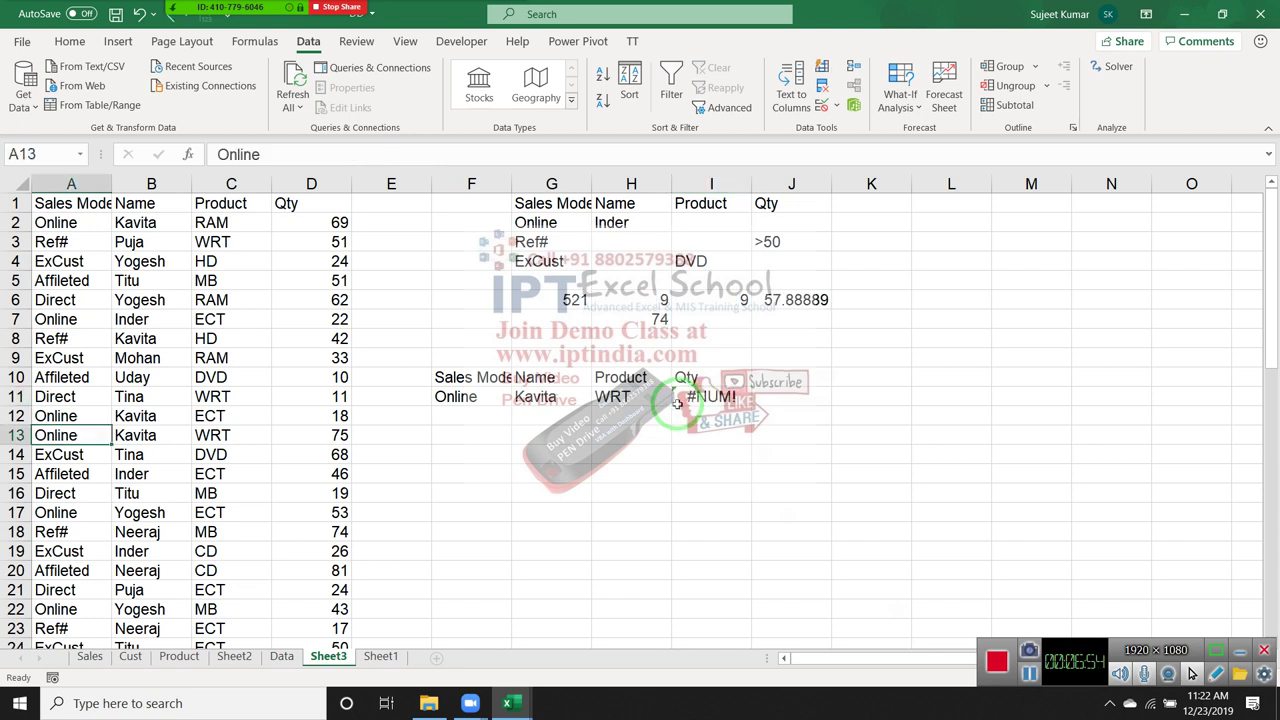
pyautogui.click(722, 404)
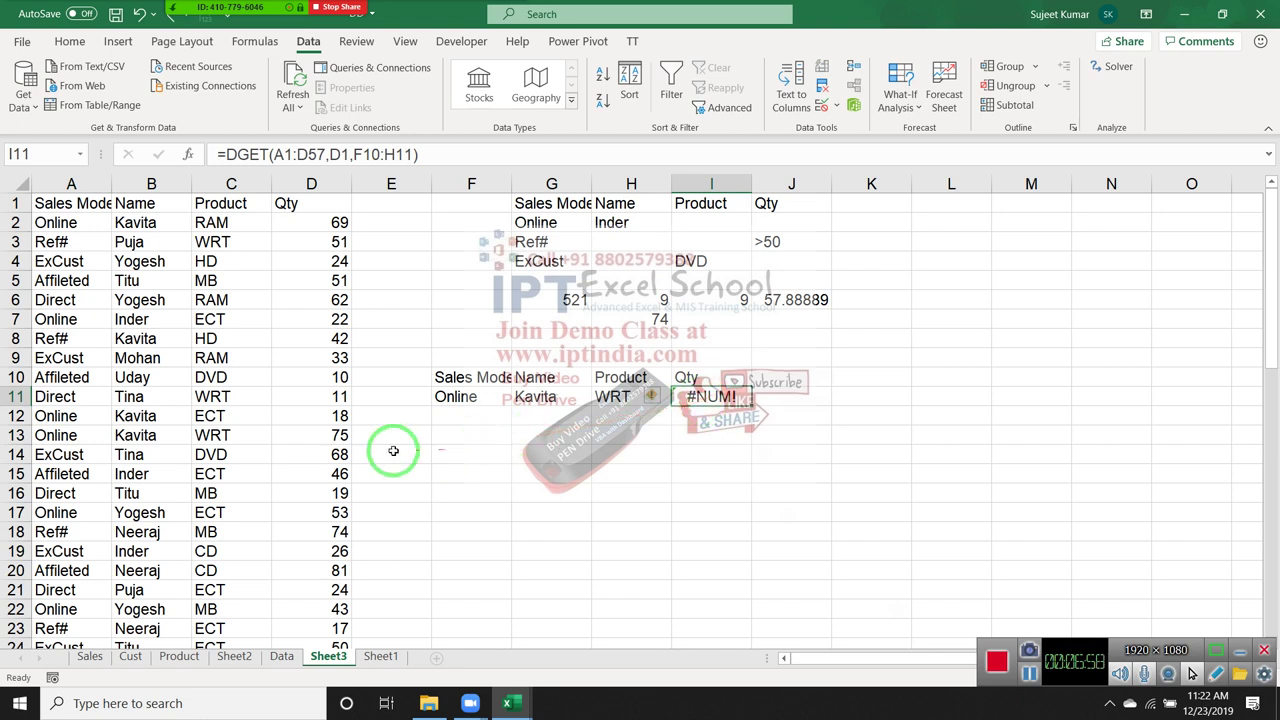
pyautogui.moveTo(457, 397); pyautogui.dragTo(553, 400)
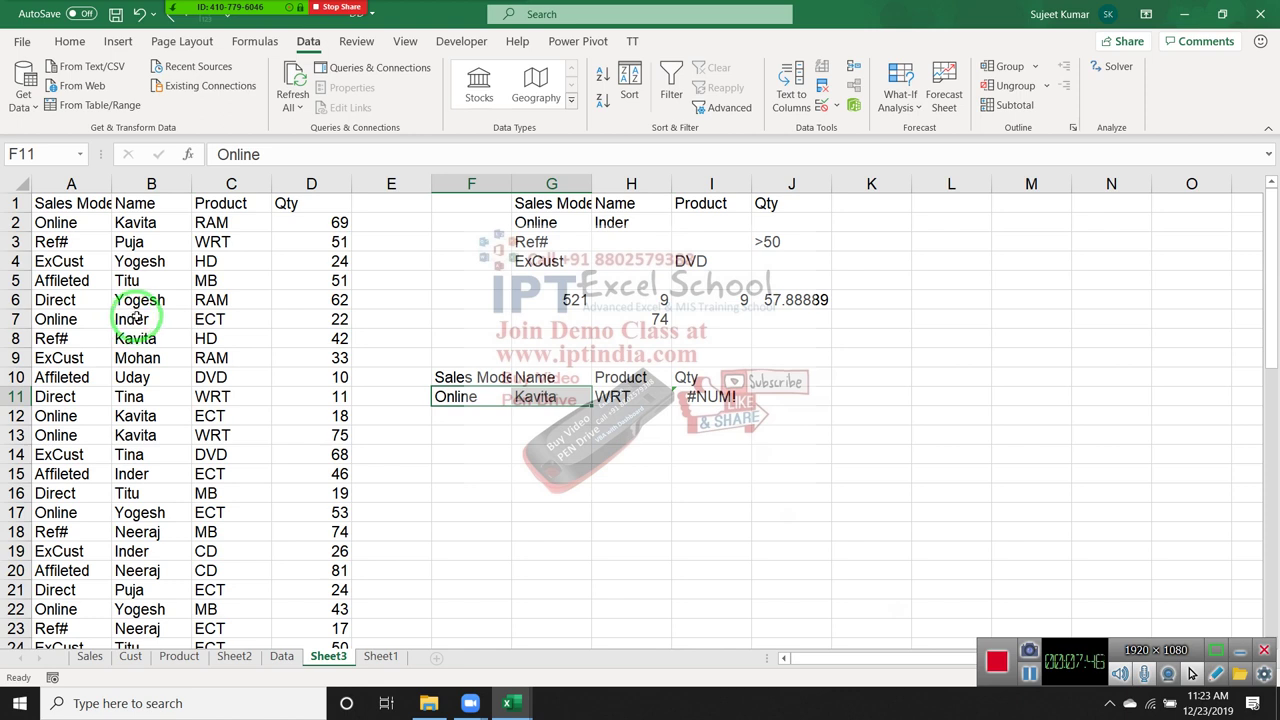
pyautogui.moveTo(100, 339); pyautogui.dragTo(72, 358)
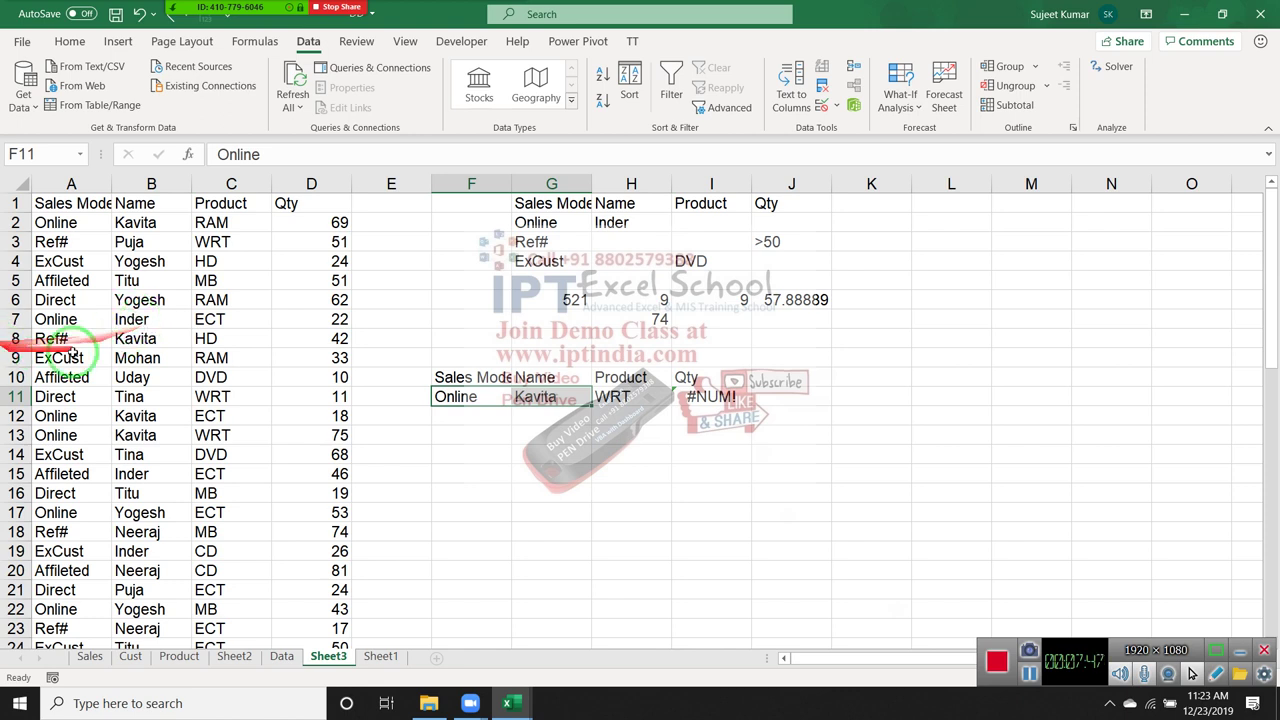
pyautogui.click(612, 396)
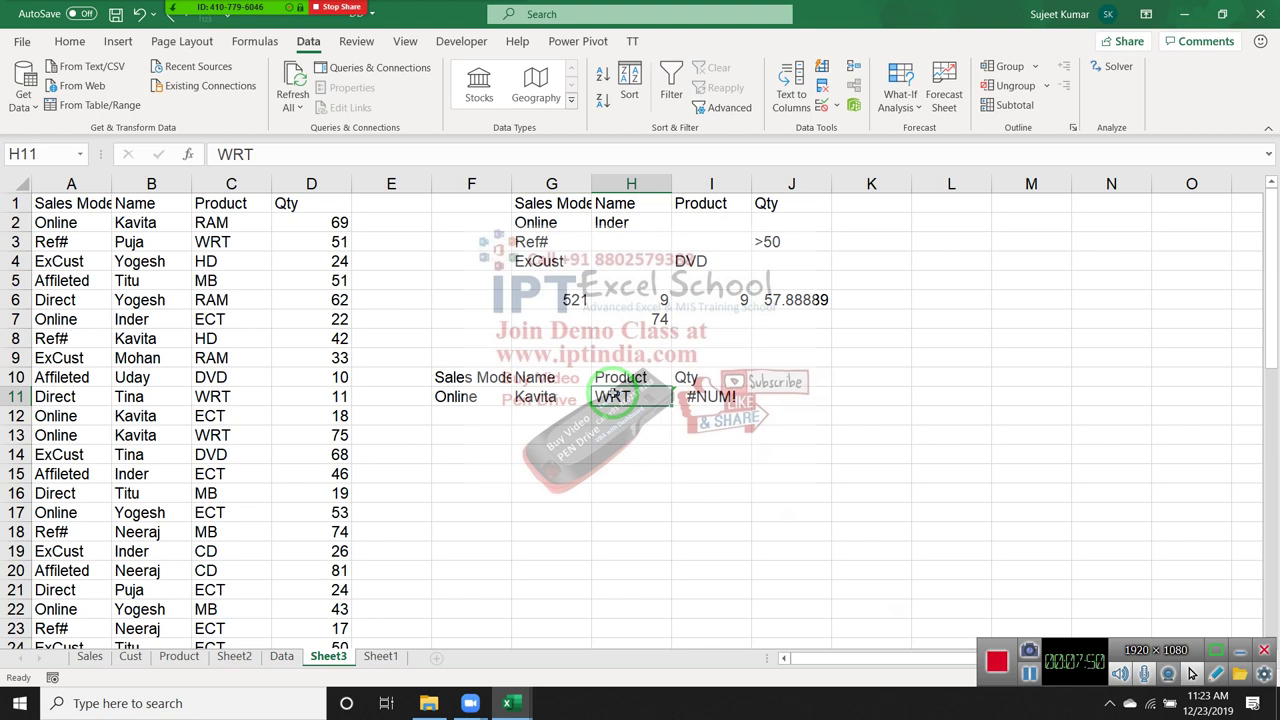
pyautogui.click(840, 470)
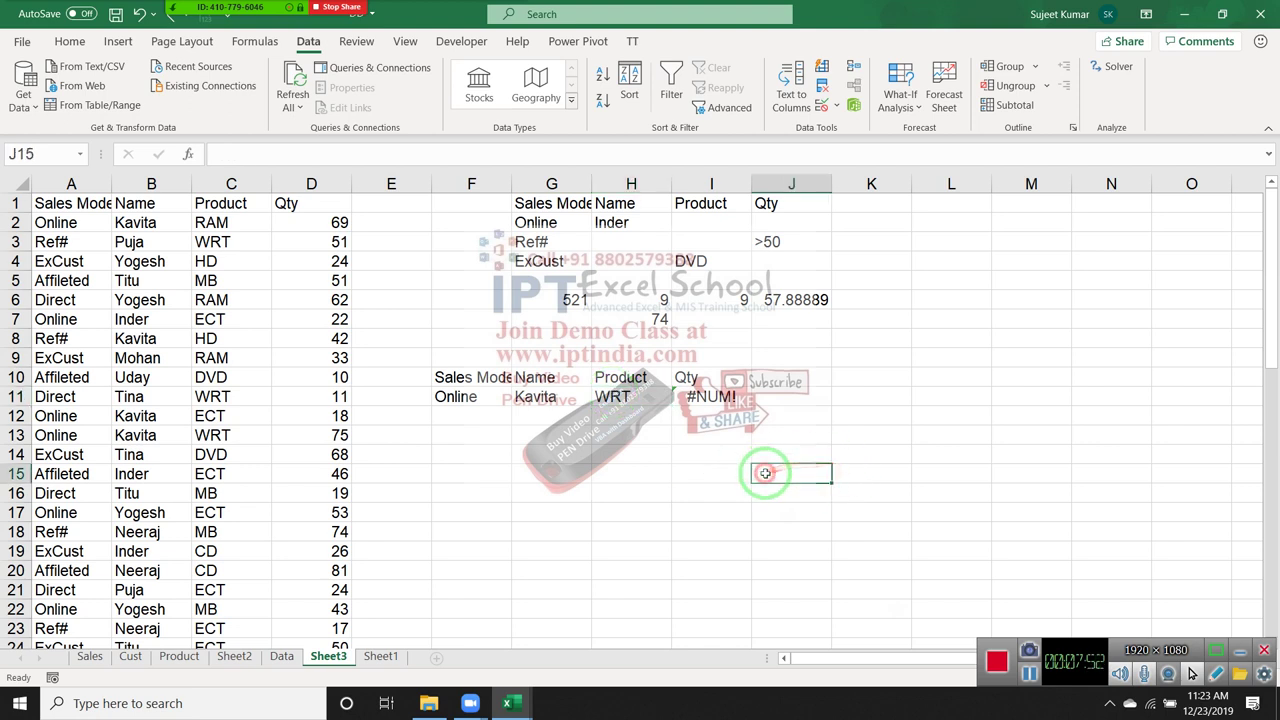
pyautogui.click(672, 442)
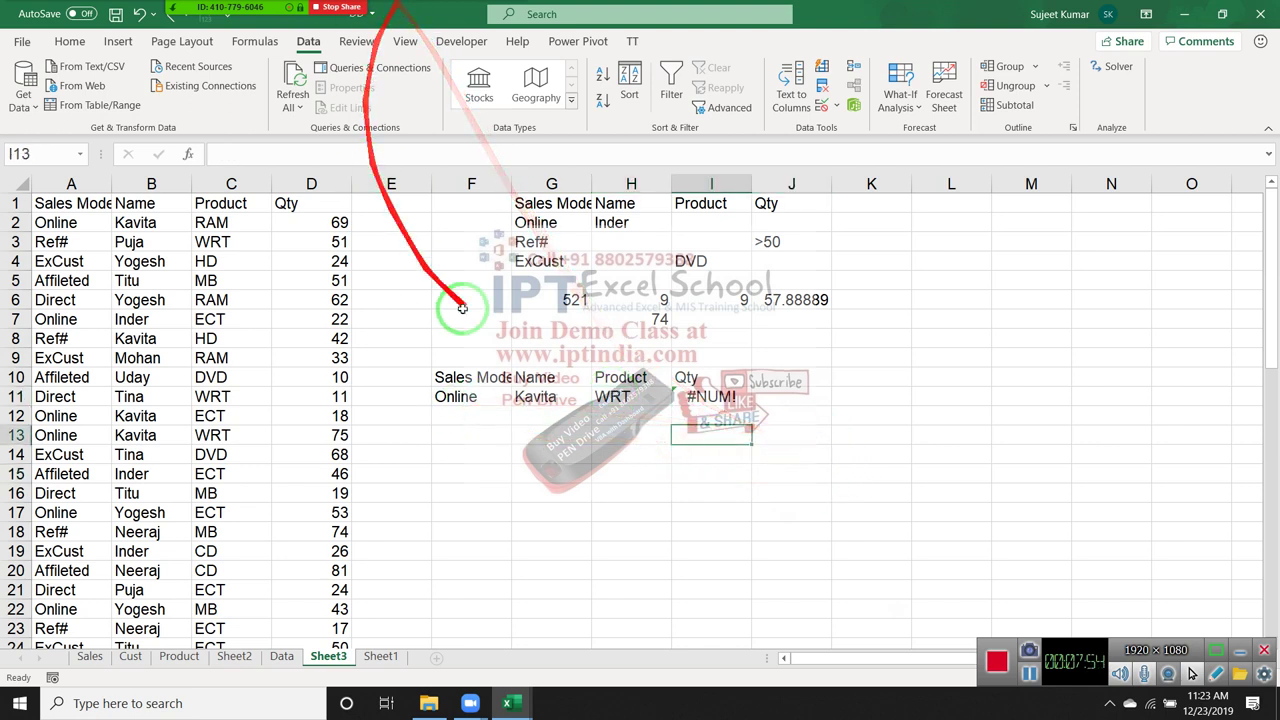
pyautogui.moveTo(443, 394); pyautogui.dragTo(695, 393)
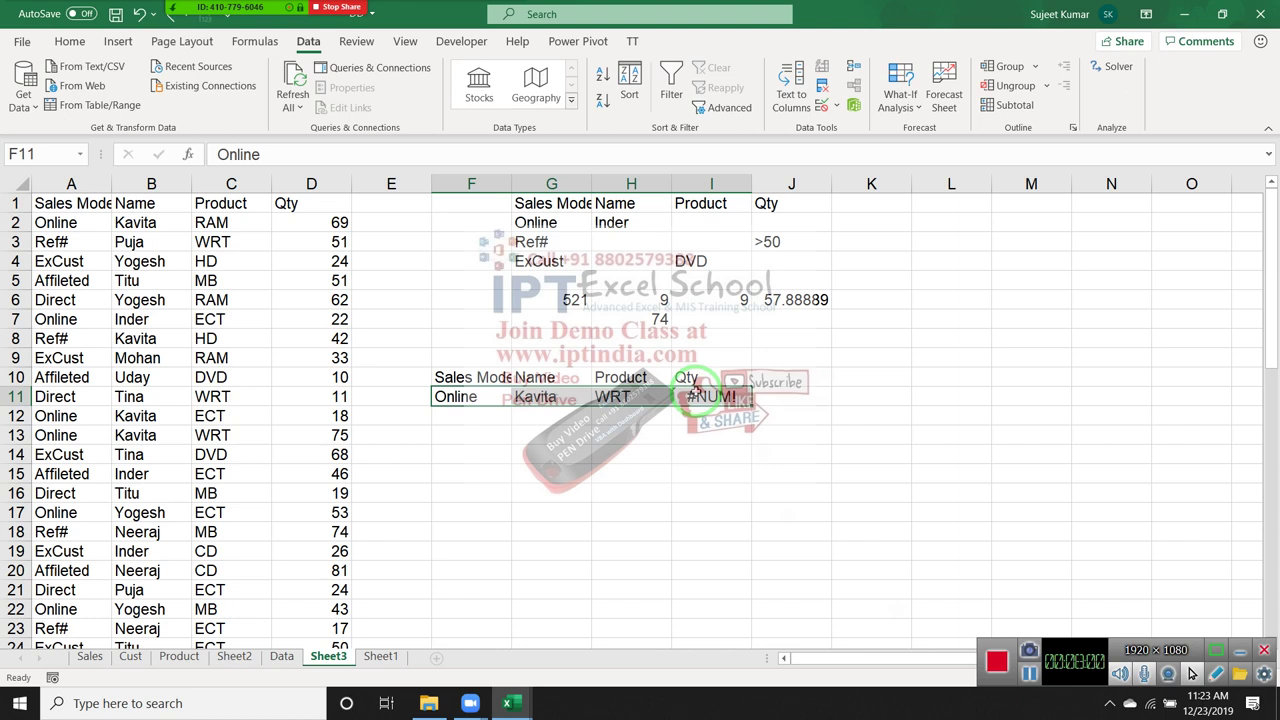
pyautogui.moveTo(697, 387); pyautogui.dragTo(98, 199)
# - Run Advanced Filter copying the matching records to Sheet3!$G$16
pyautogui.click(98, 198)
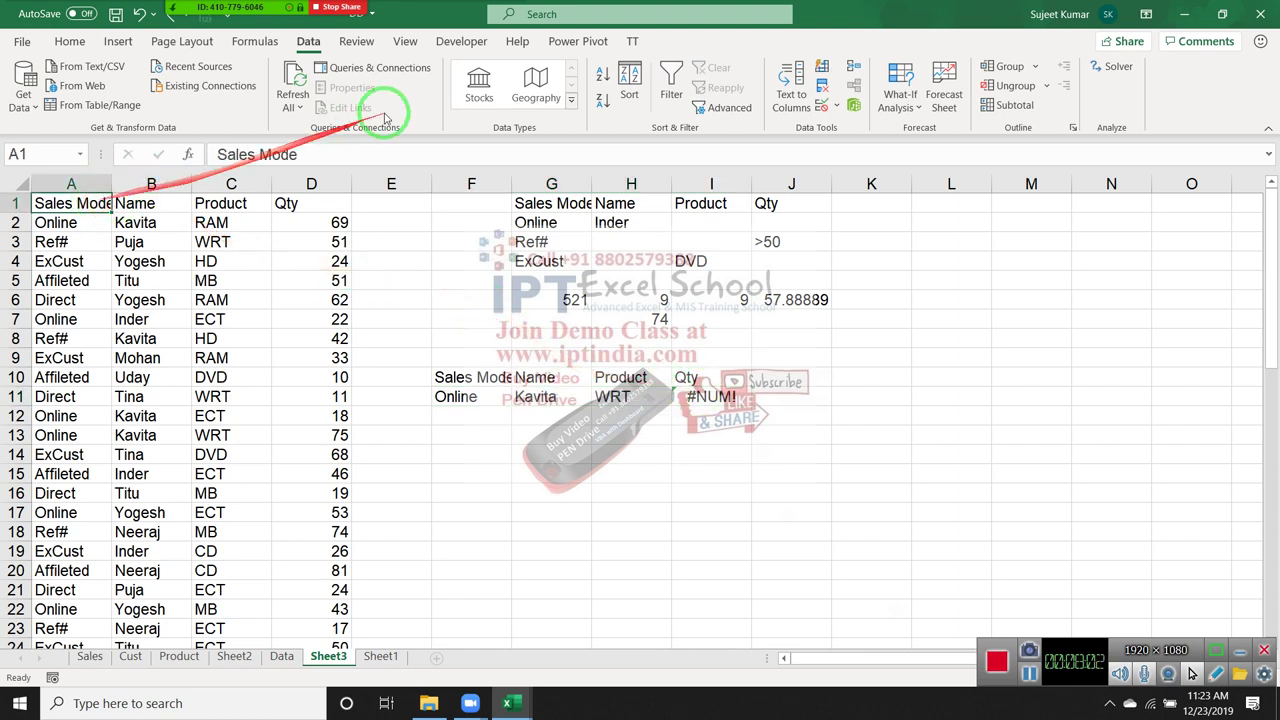
pyautogui.click(720, 105)
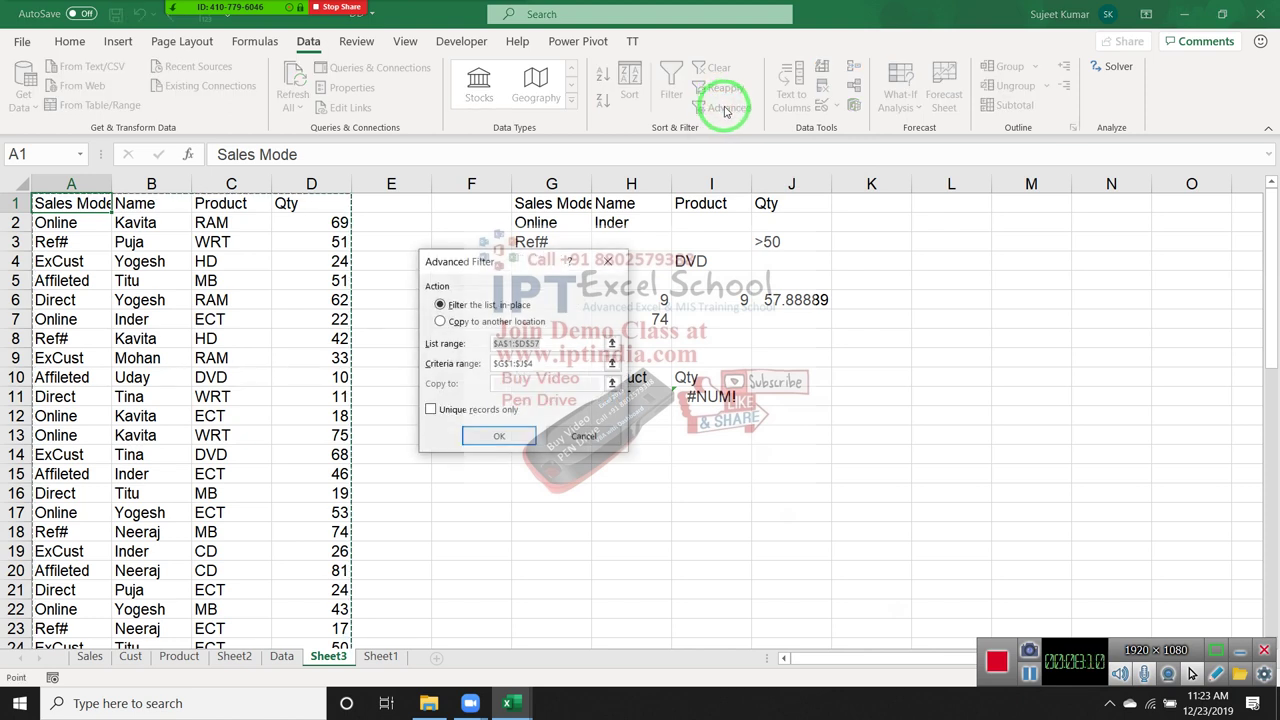
pyautogui.click(488, 322)
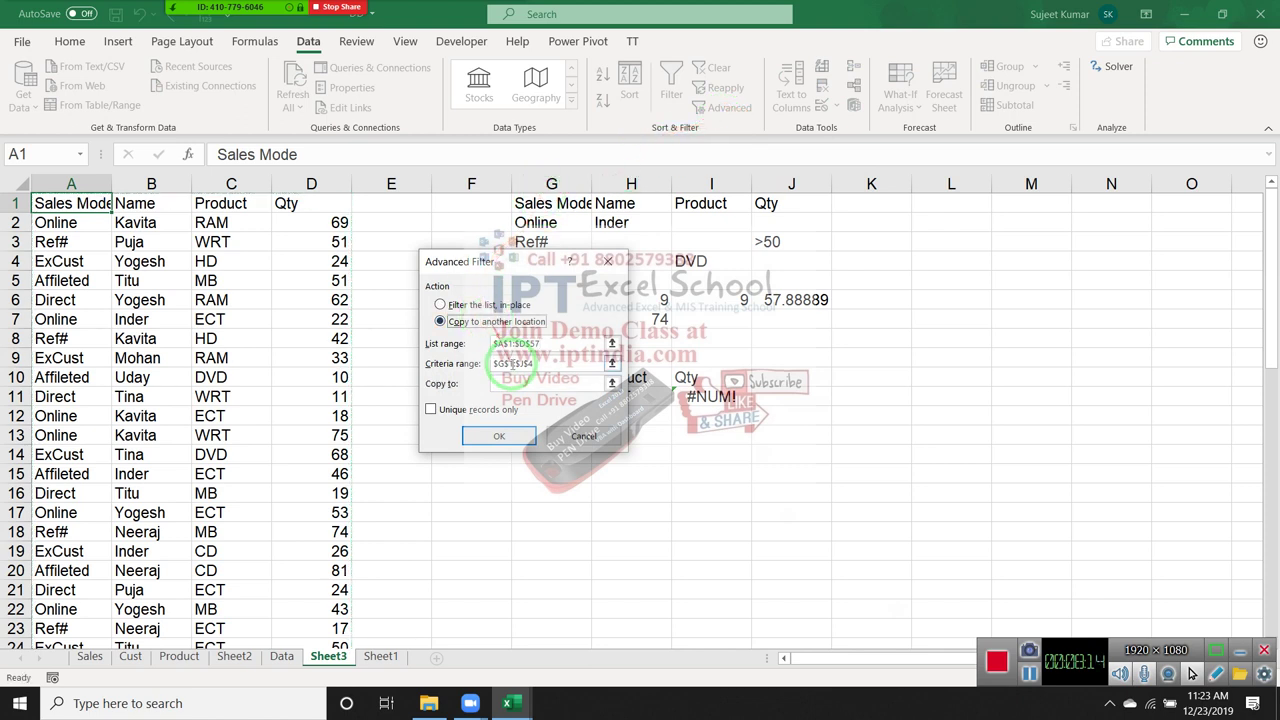
pyautogui.click(515, 383)
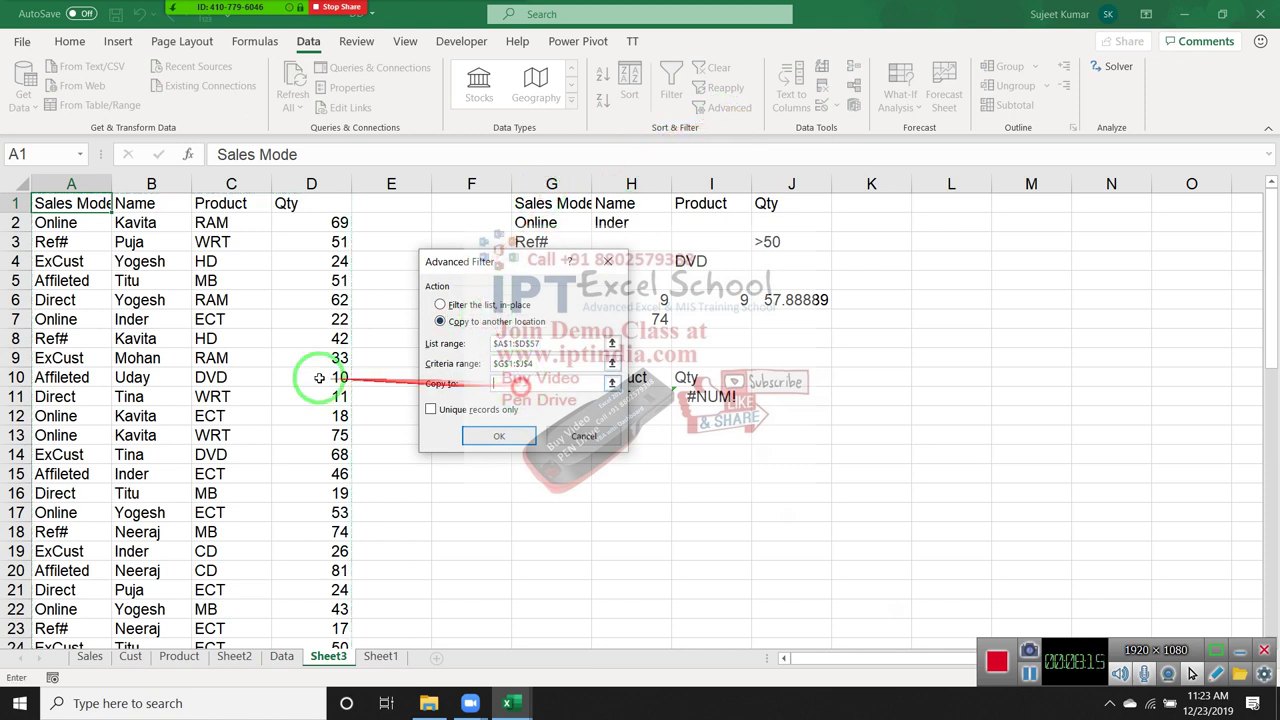
pyautogui.click(553, 492)
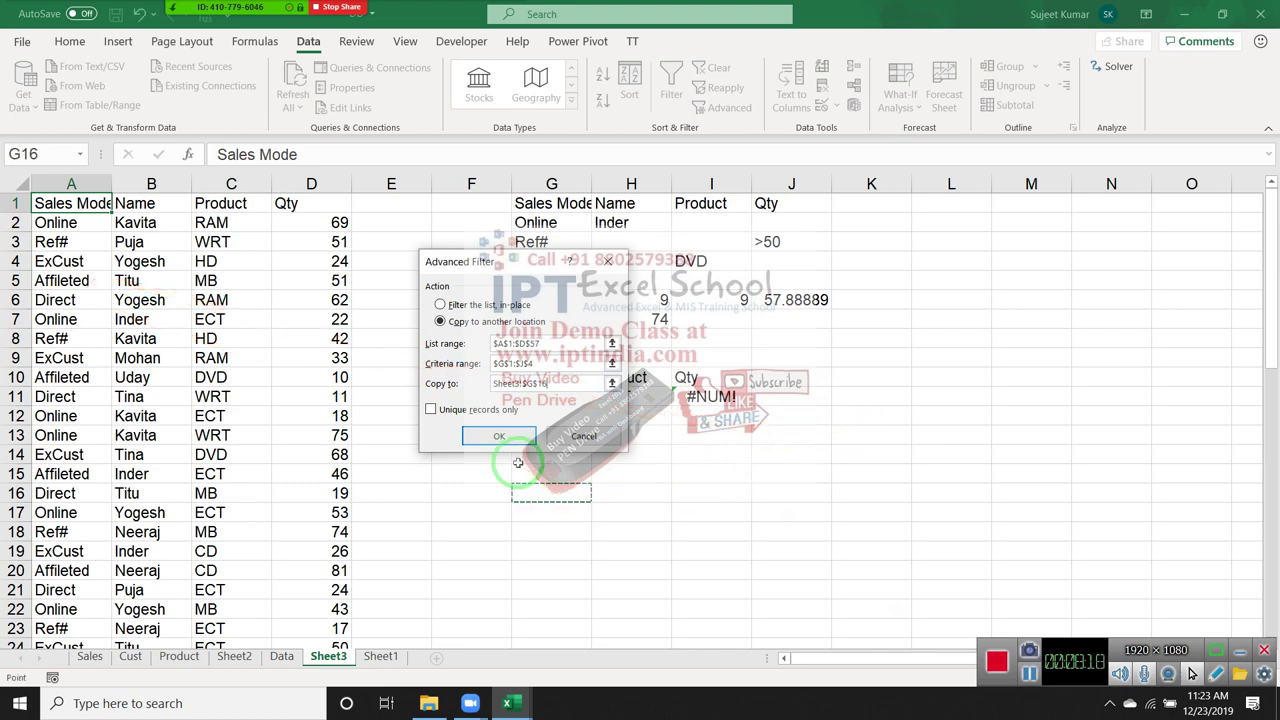
pyautogui.click(498, 436)
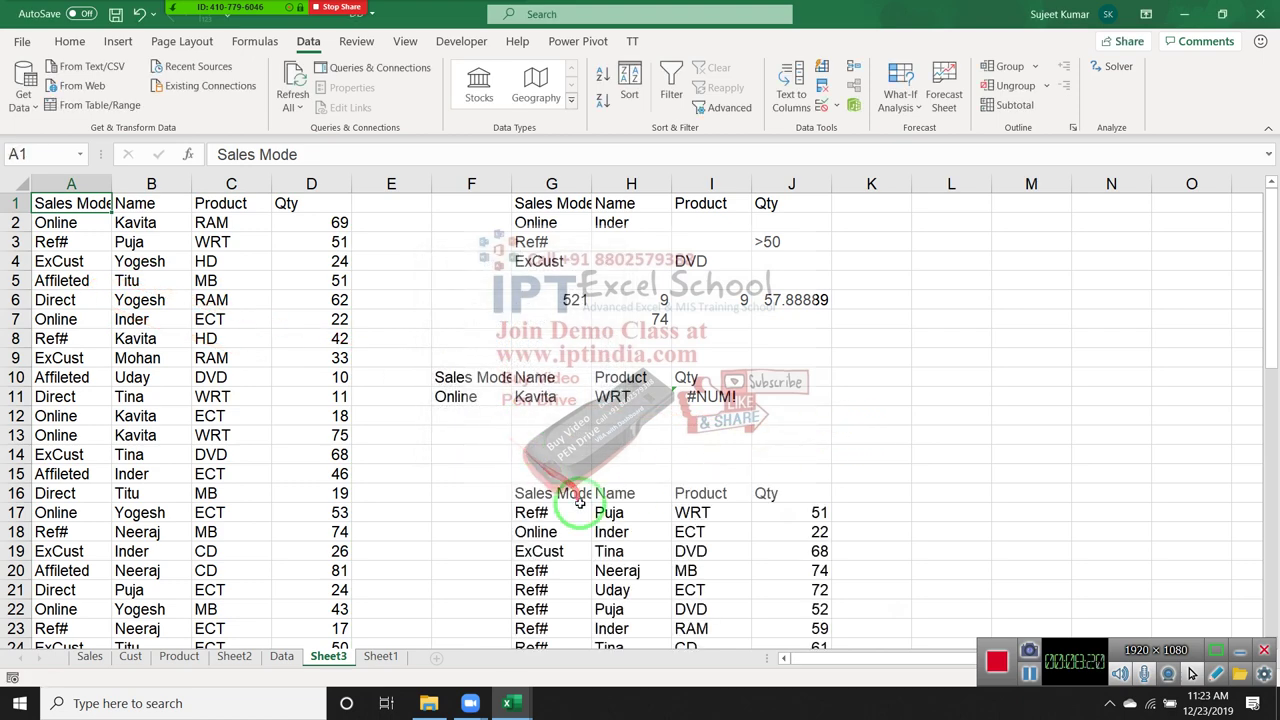
# - Clear the extracted records in G16:J25
pyautogui.scroll(-3, 580, 503)
pyautogui.scroll(1, 580, 503)
pyautogui.scroll(1, 580, 503)
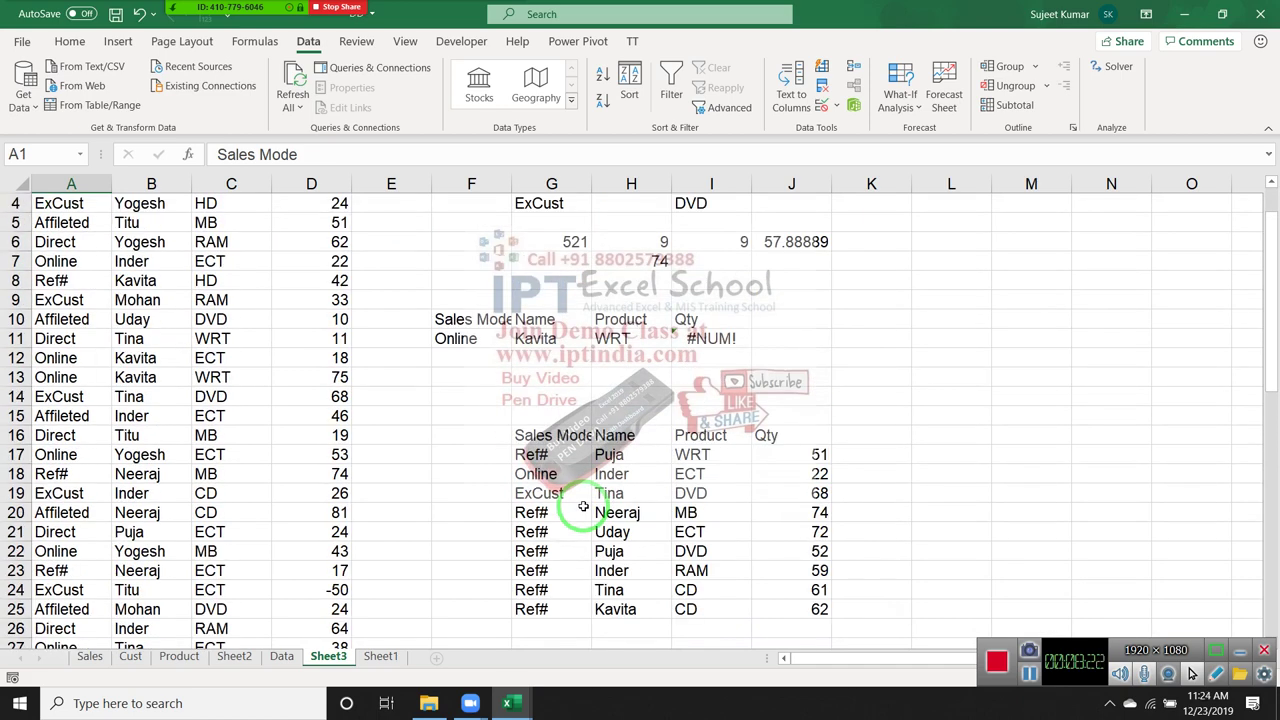
pyautogui.moveTo(548, 436)
pyautogui.mouseDown()
pyautogui.moveTo(800, 566)
pyautogui.moveTo(781, 608)
pyautogui.mouseUp()
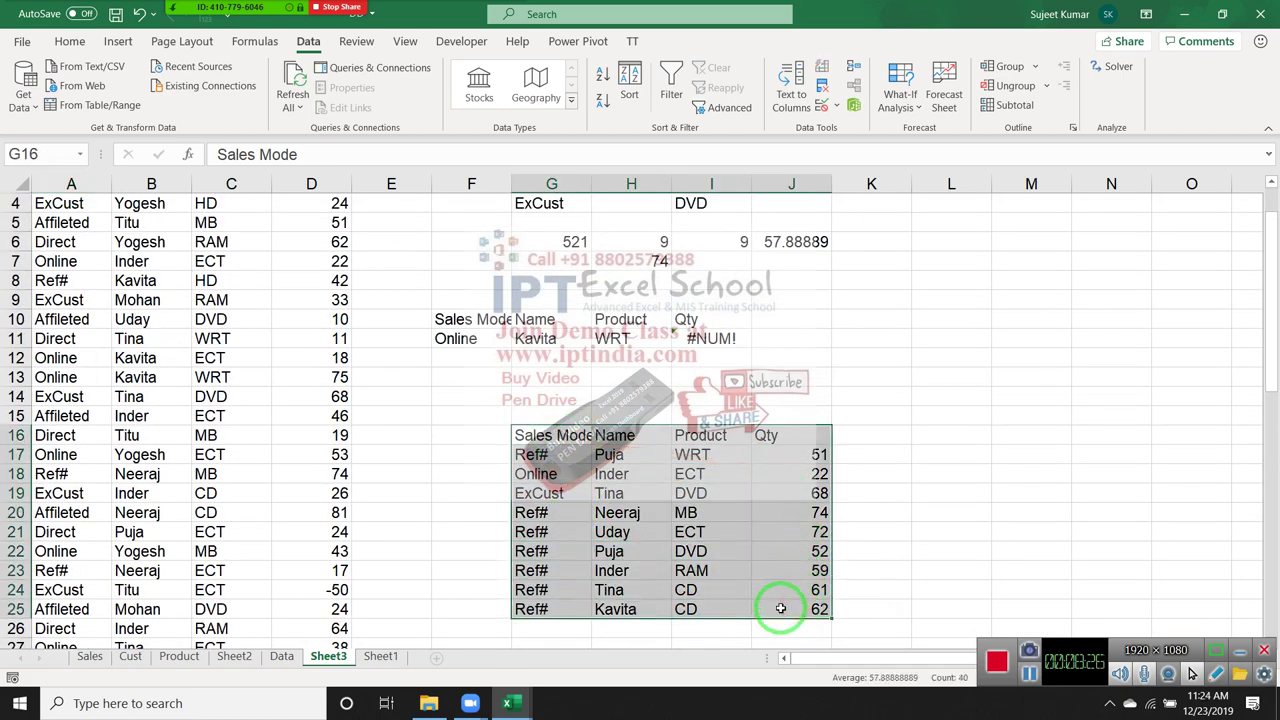
pyautogui.press('Delete')
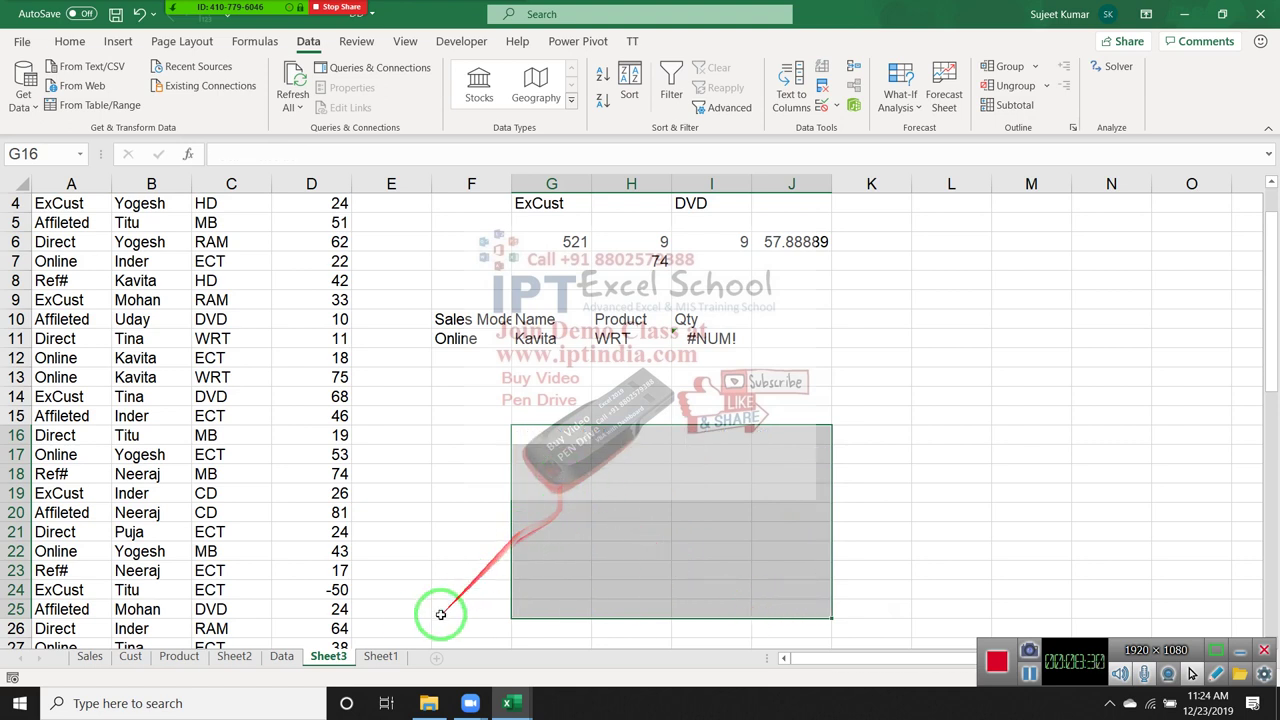
# - On Sheet1, delete the old numbers in C1:E26 and select cell E7
pyautogui.click(383, 657)
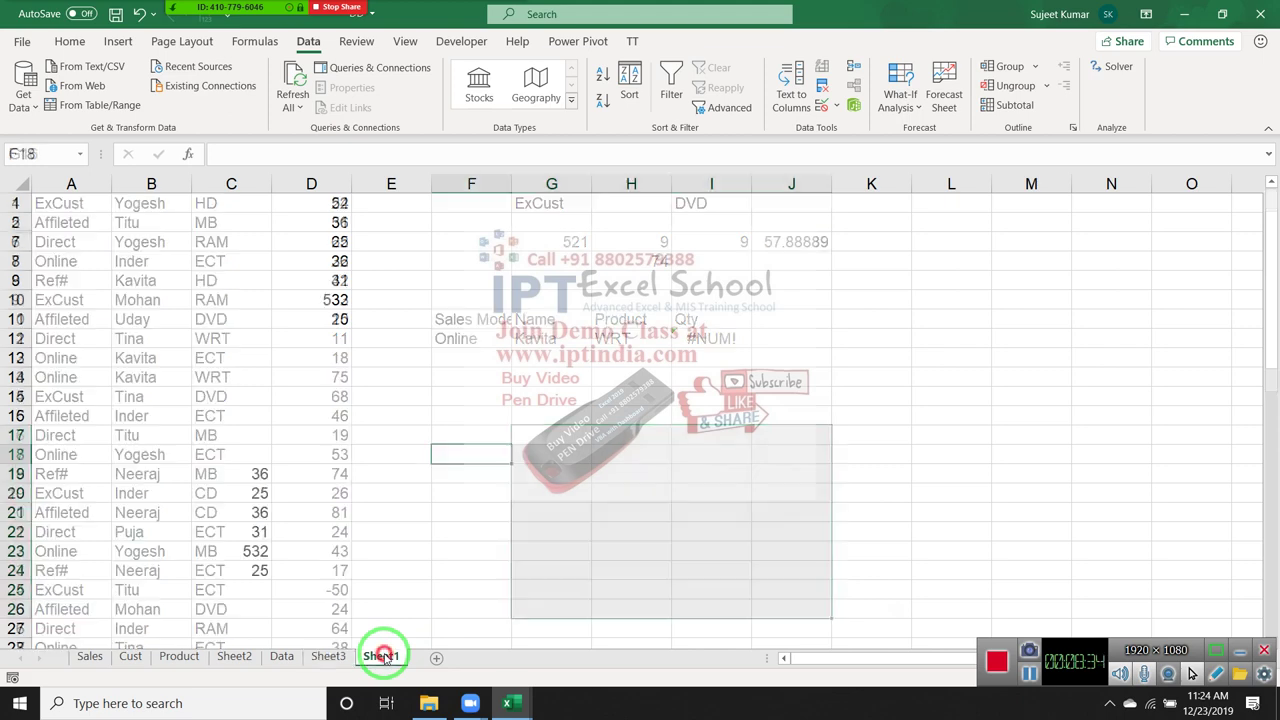
pyautogui.moveTo(371, 604)
pyautogui.mouseDown()
pyautogui.moveTo(230, 384)
pyautogui.moveTo(243, 34)
pyautogui.mouseUp()
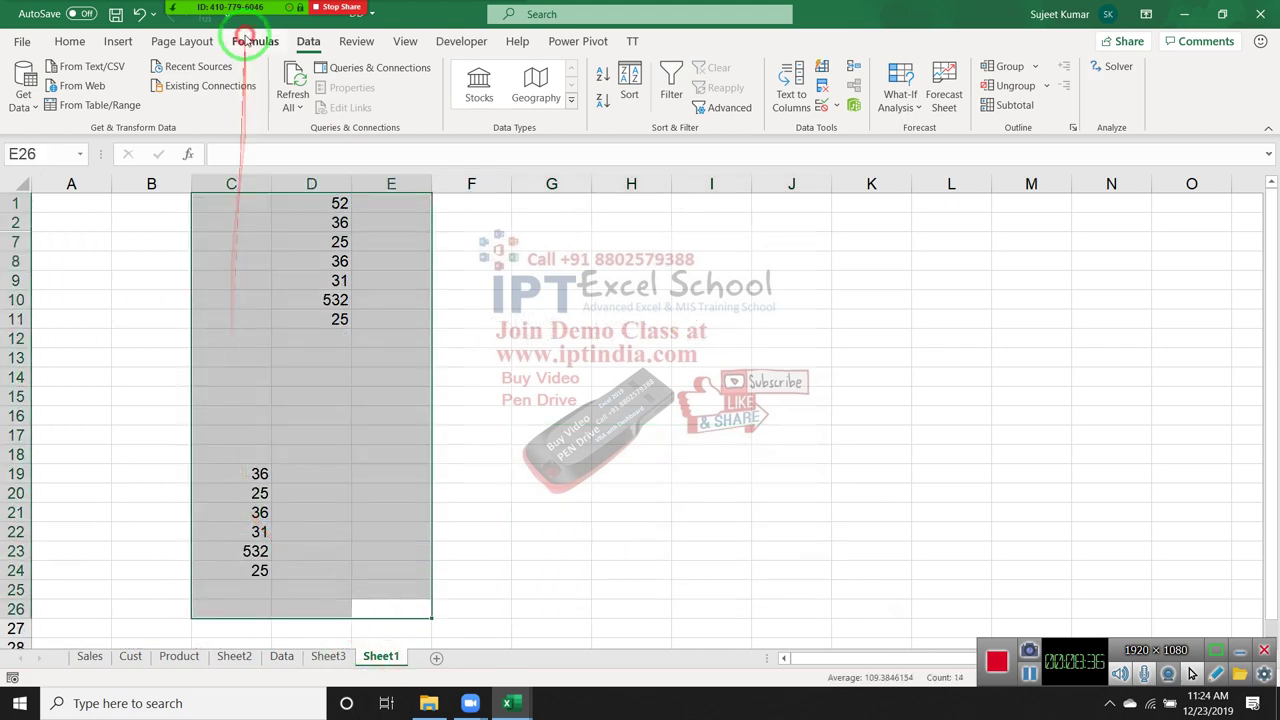
pyautogui.press('Delete')
pyautogui.click(517, 226)
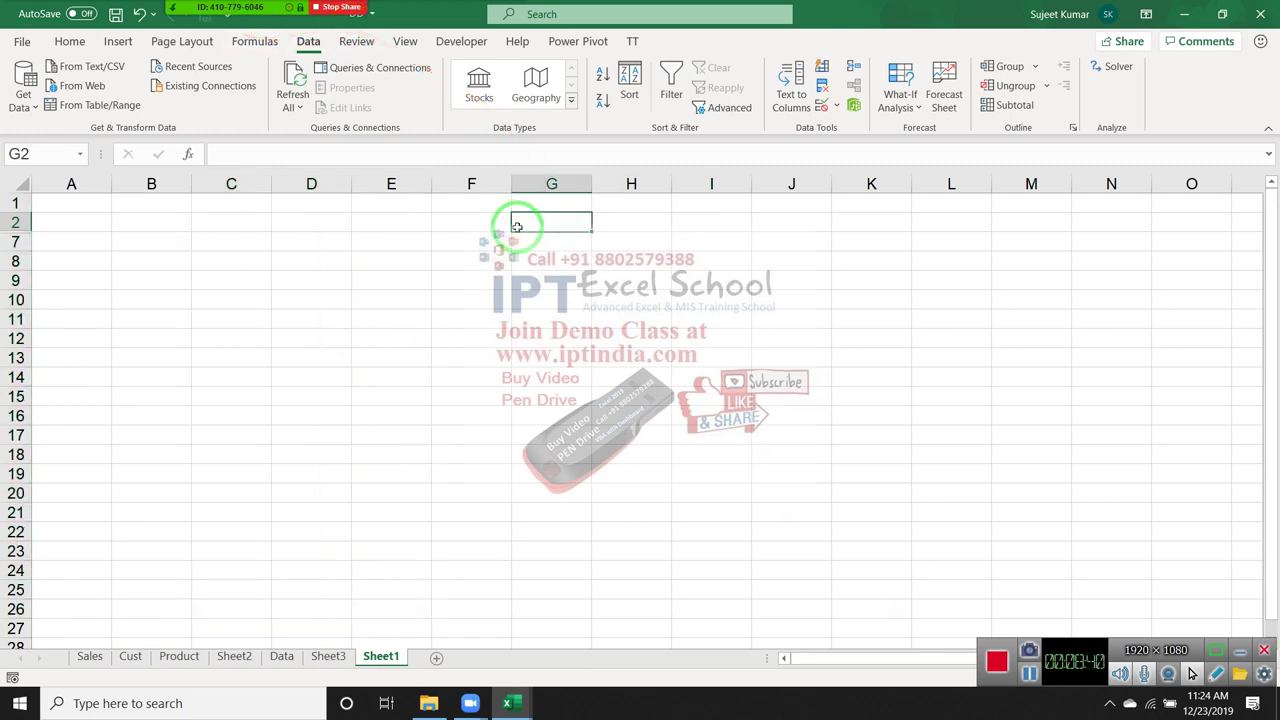
pyautogui.click(423, 237)
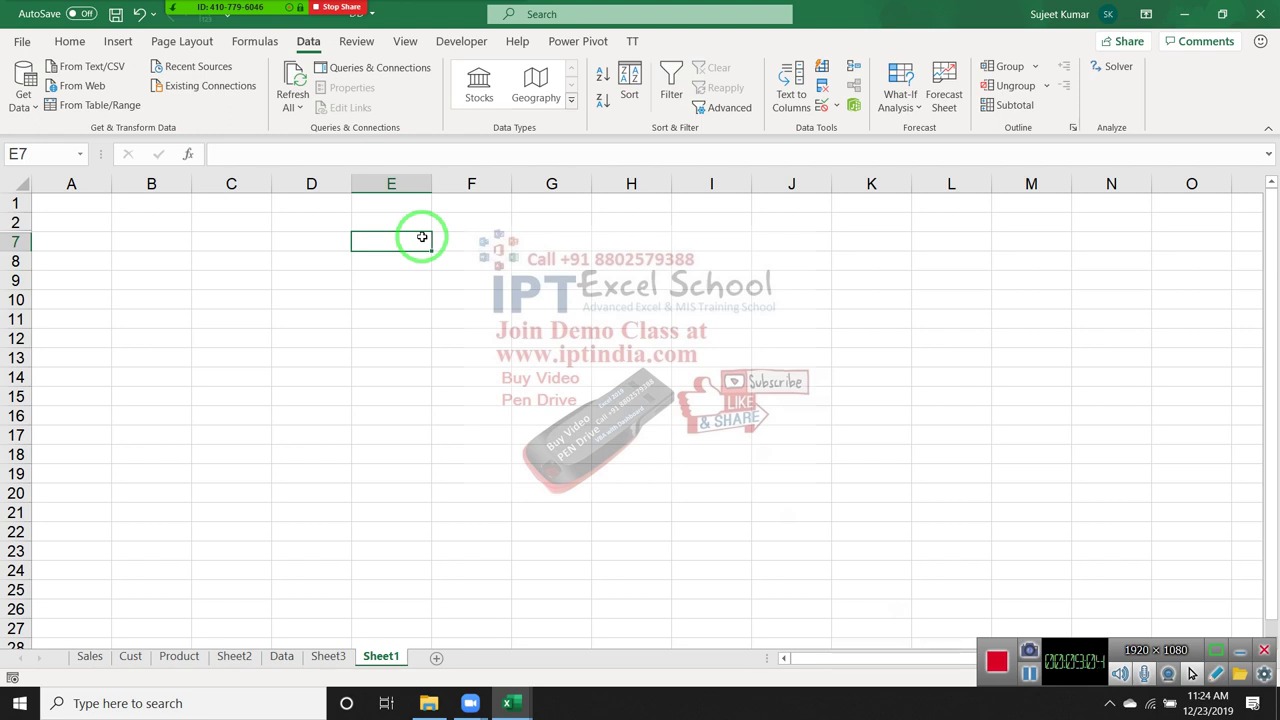
pyautogui.click(196, 155)
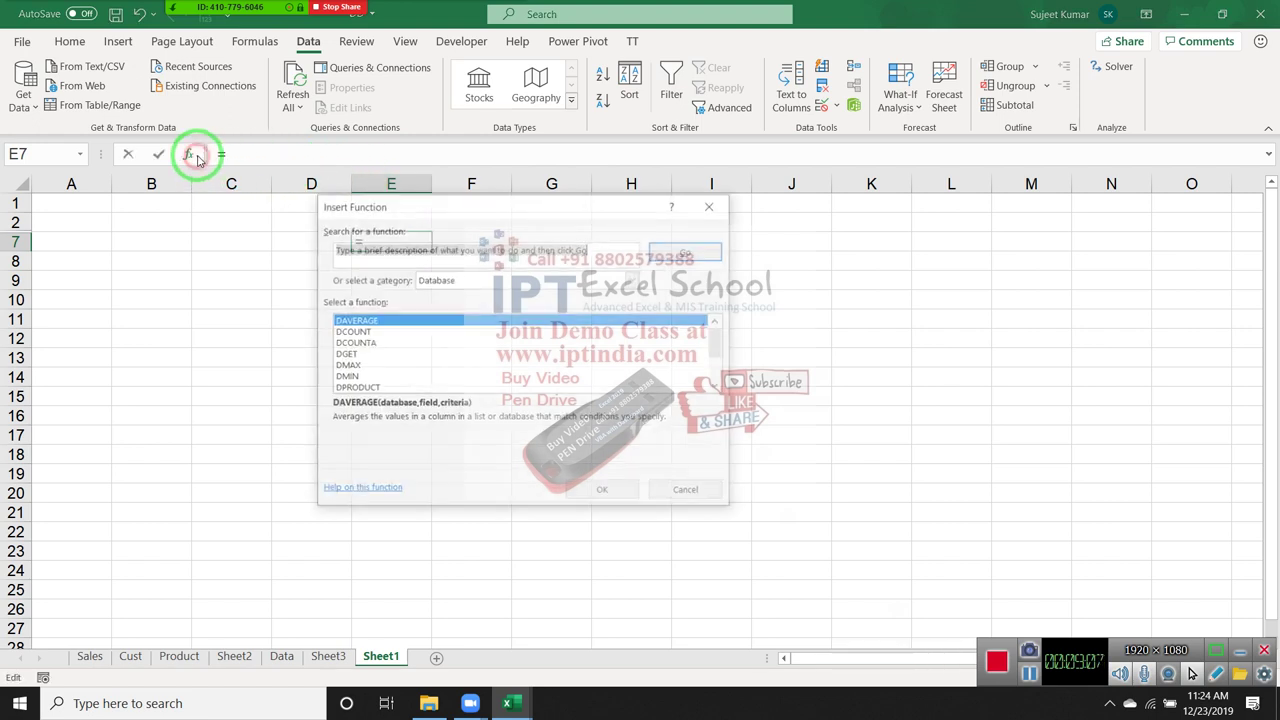
pyautogui.click(450, 280)
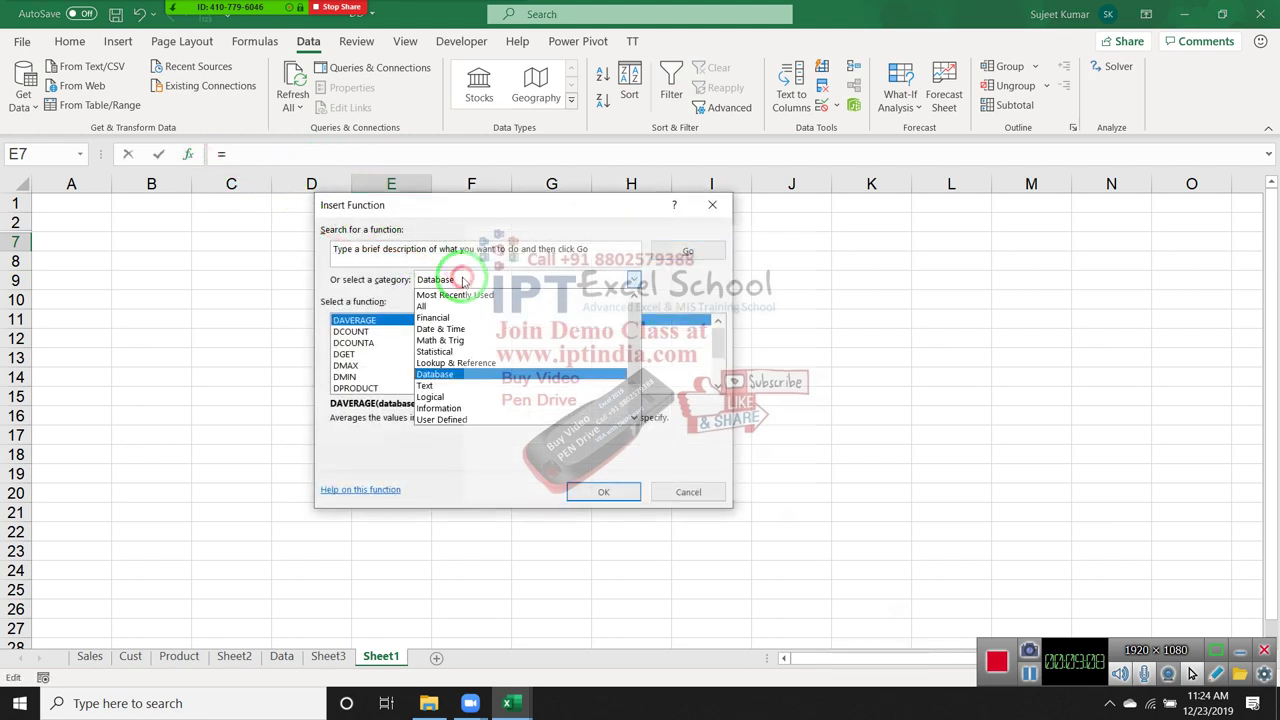
pyautogui.click(440, 408)
pyautogui.moveTo(457, 207); pyautogui.dragTo(898, 160)
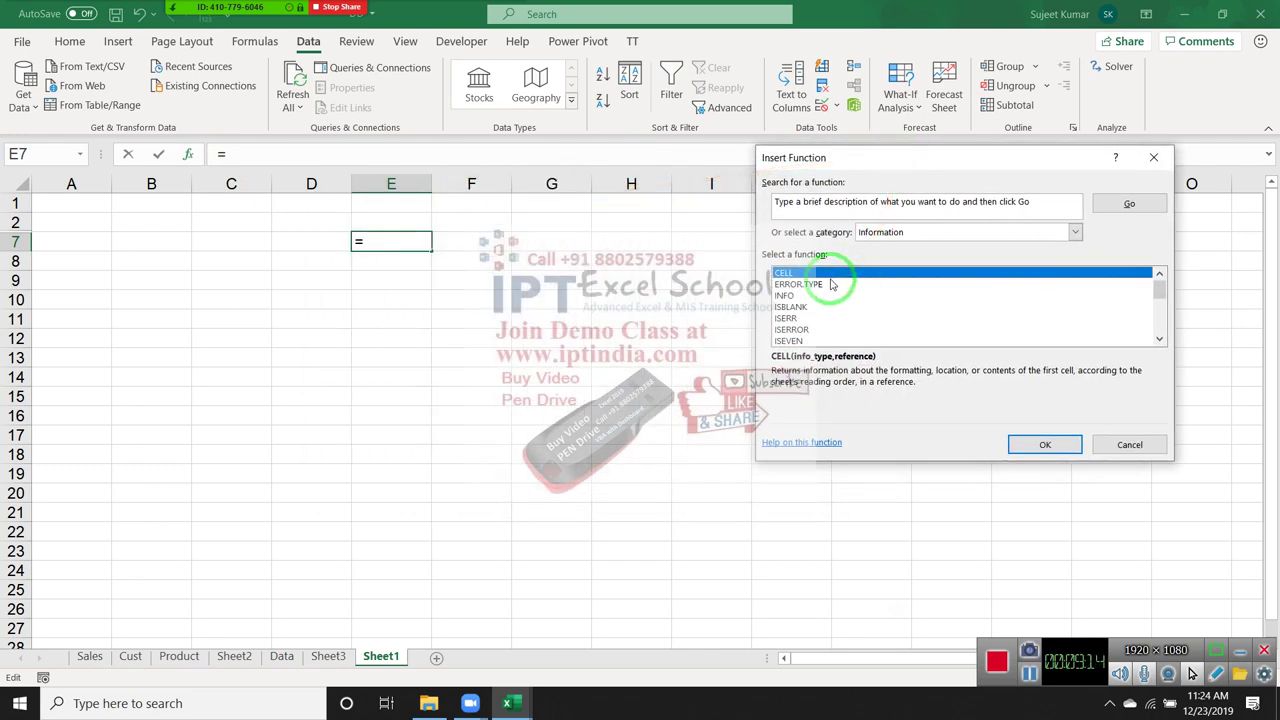
pyautogui.click(1044, 446)
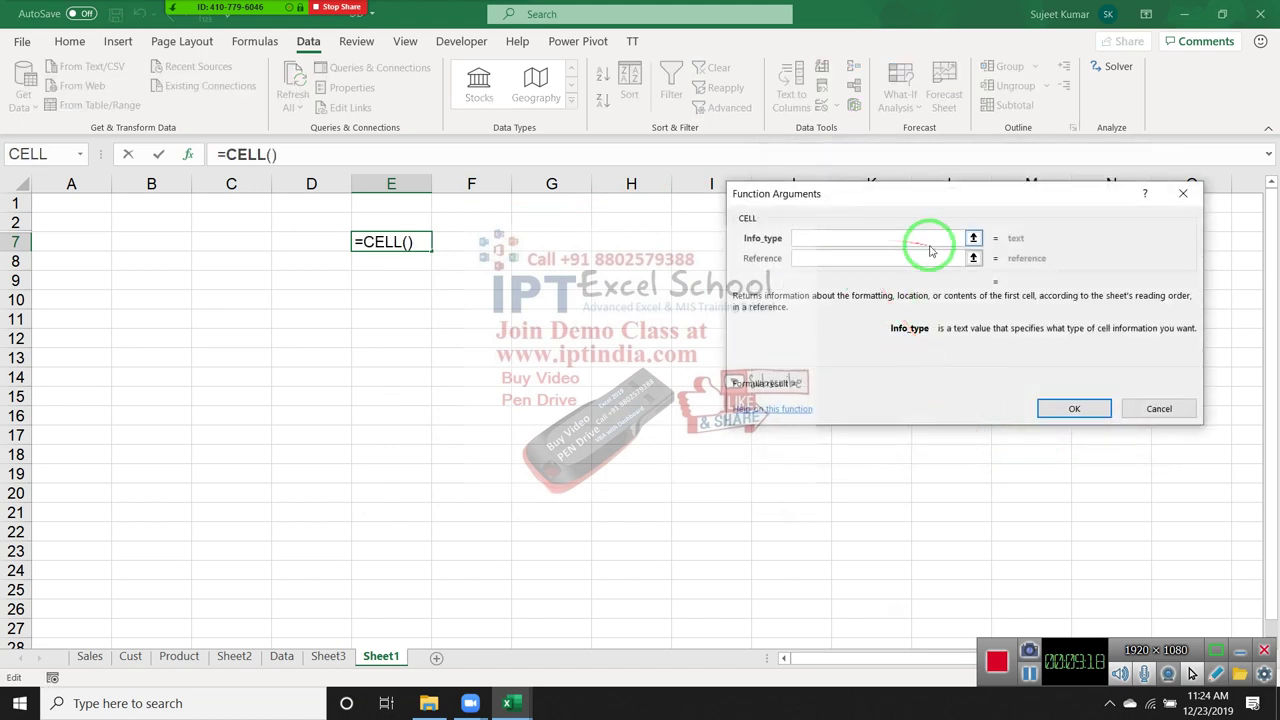
# - Enter =CELL("filename") in E7 to show the path ending in [DD.xlsx]Sheet1
pyautogui.press('Escape')
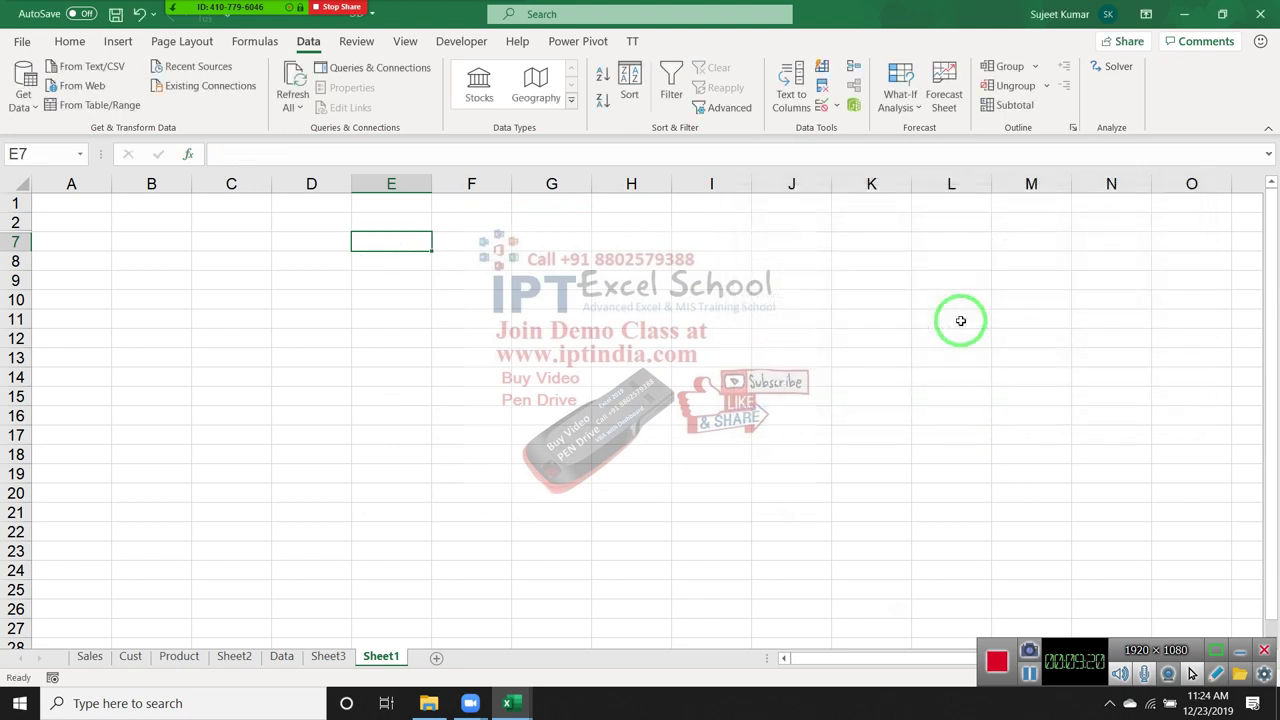
pyautogui.write('=cel')
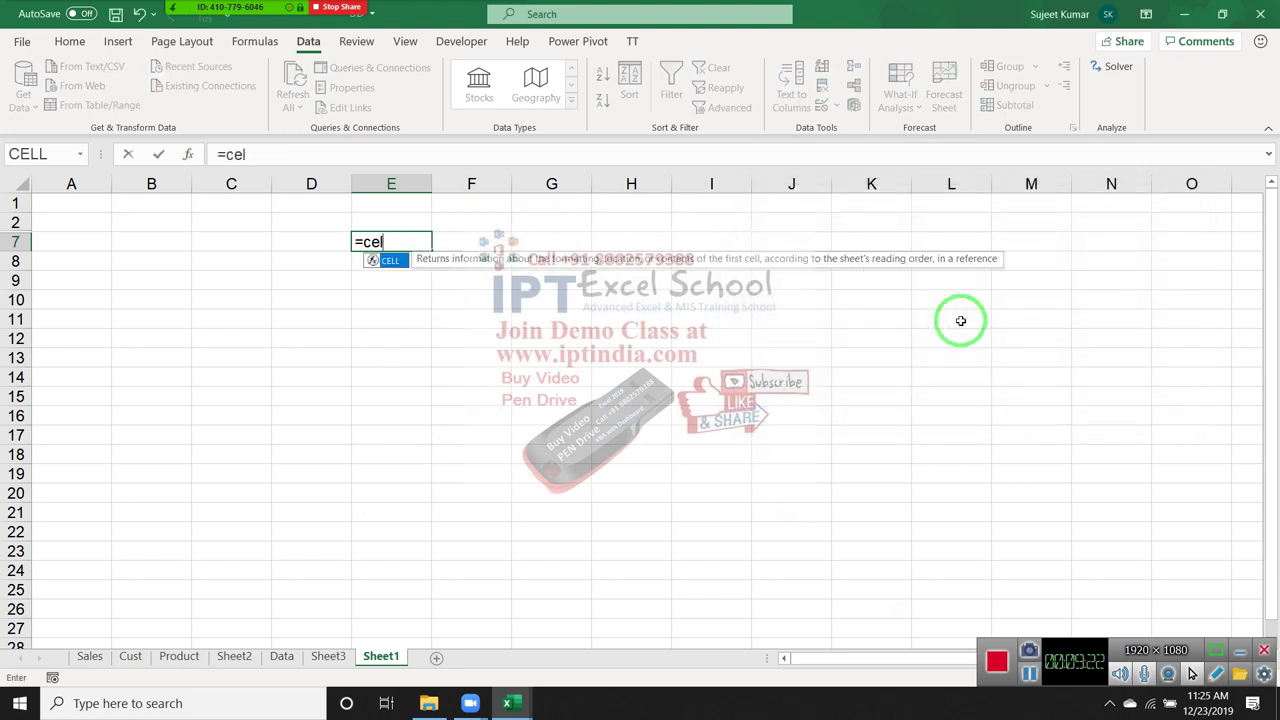
pyautogui.press('Tab')
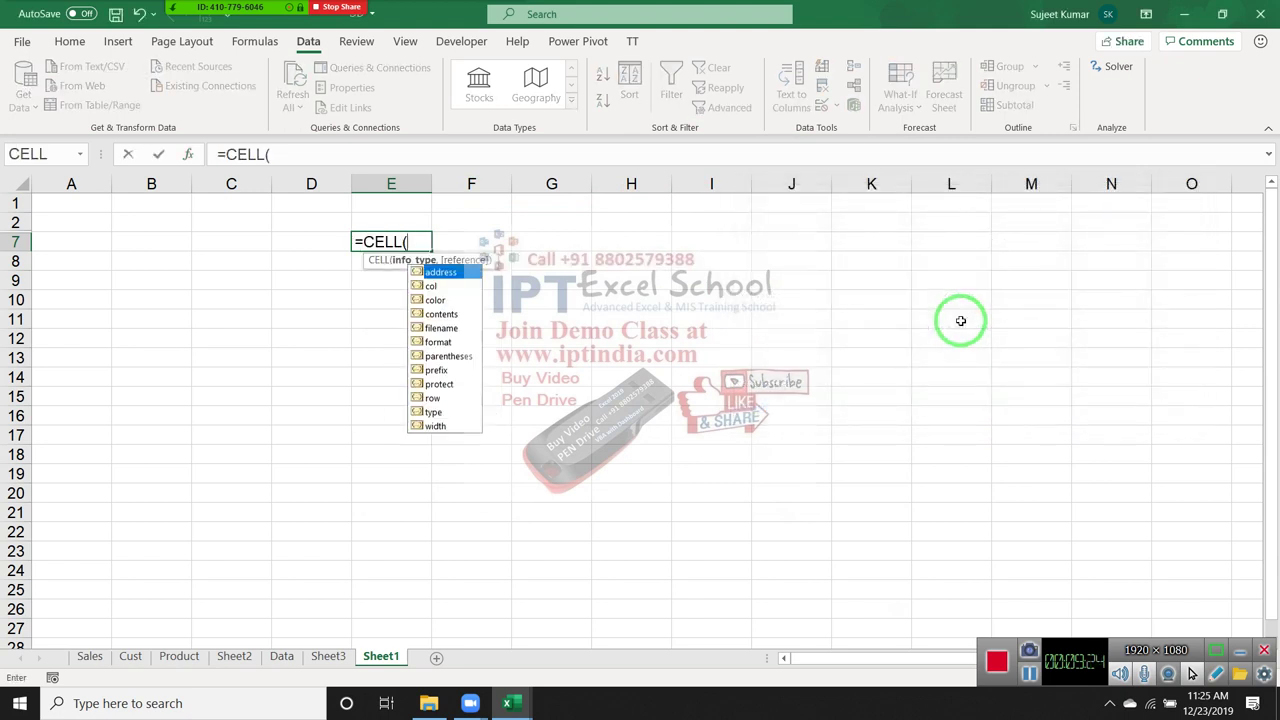
pyautogui.press('Down')
pyautogui.press('Down')
pyautogui.press('Down')
pyautogui.press('Down')
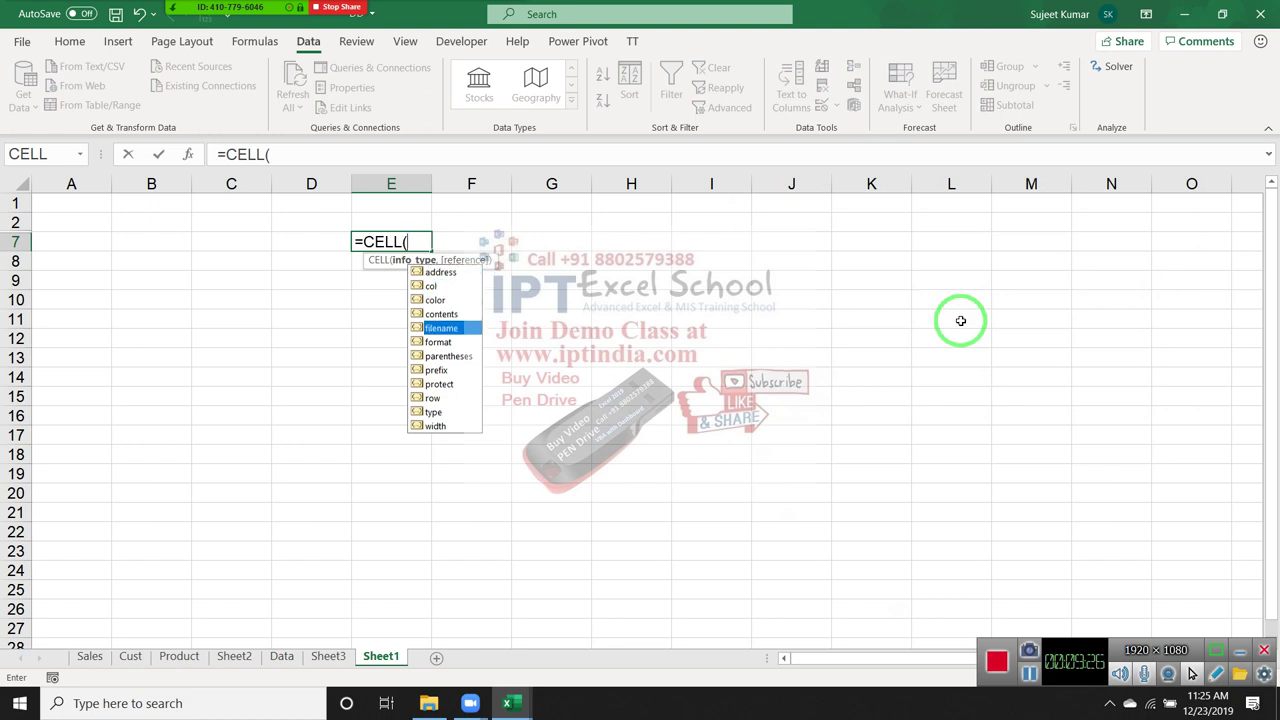
pyautogui.press('Tab')
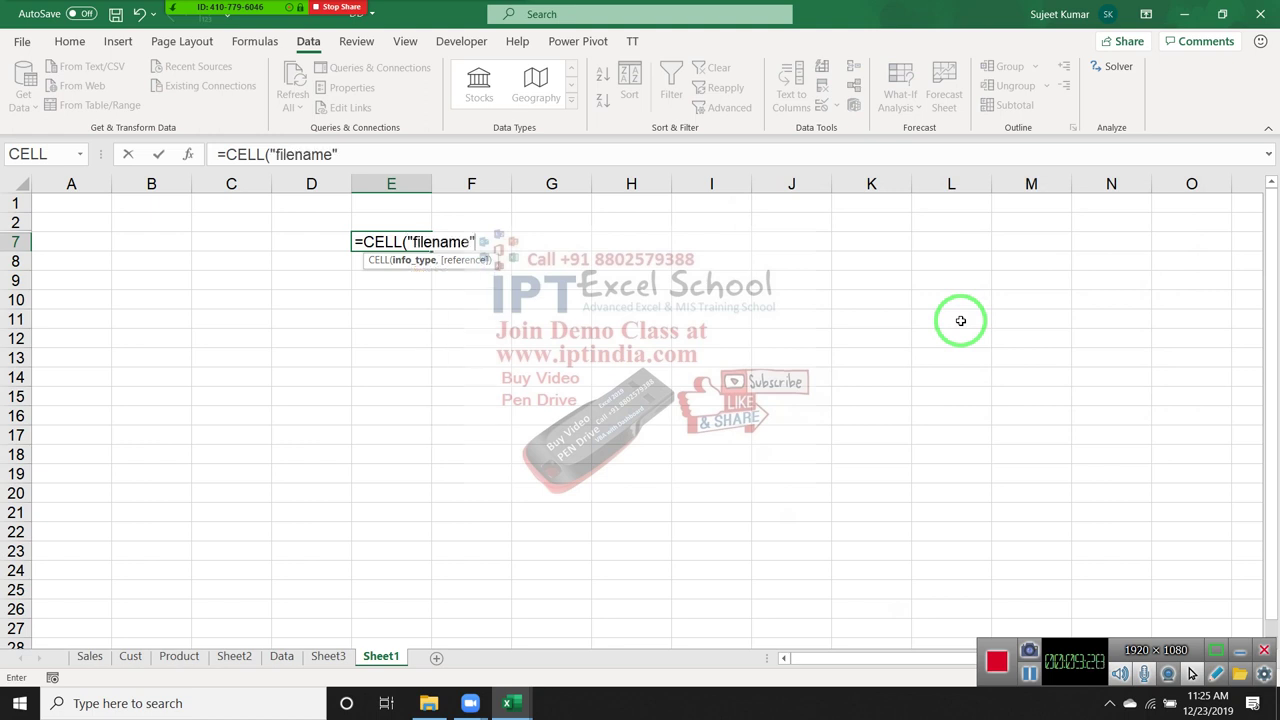
pyautogui.press('Return')
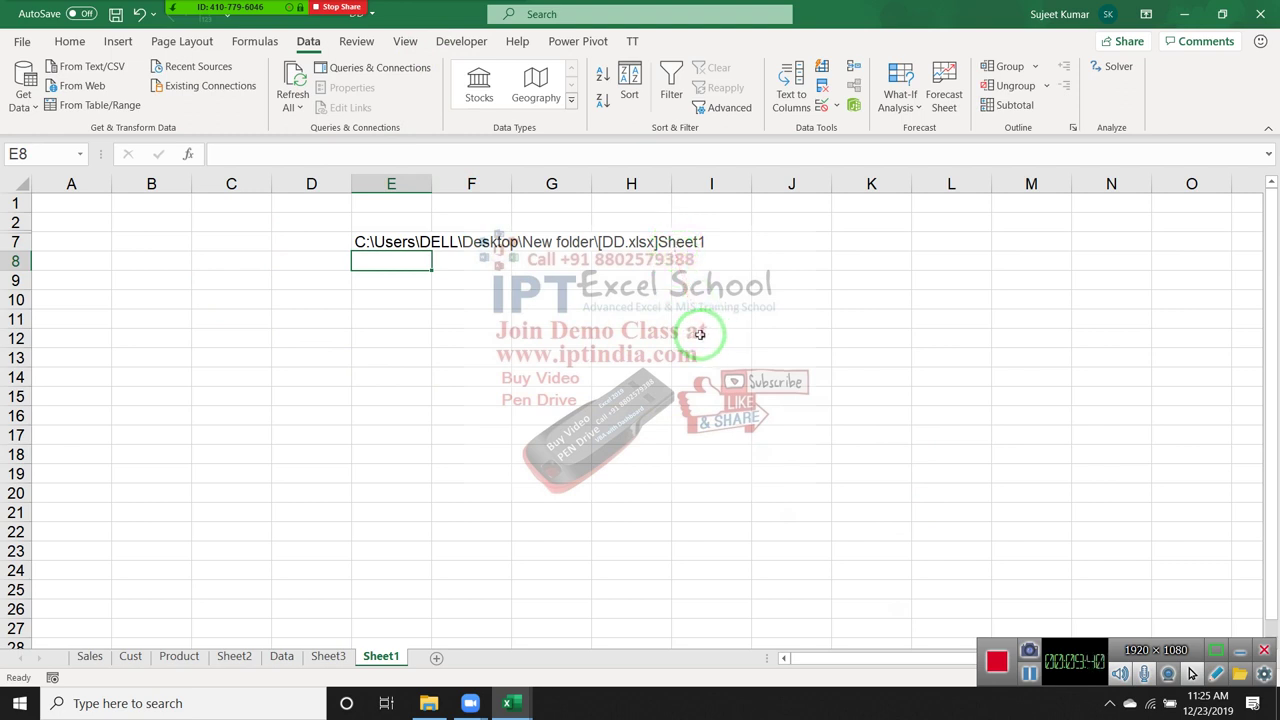
# - Enter =FIND("]",E7,1) in E8 so it returns 42
pyautogui.write('=')
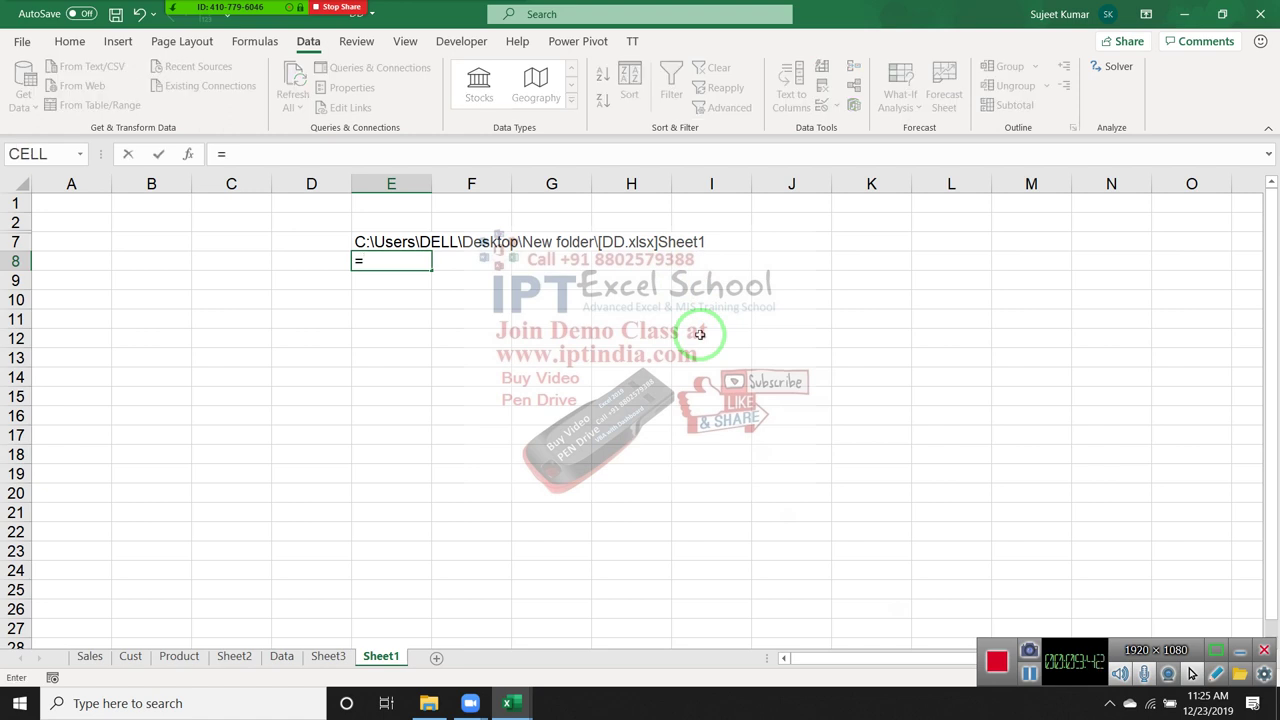
pyautogui.write('fin')
pyautogui.press('Tab')
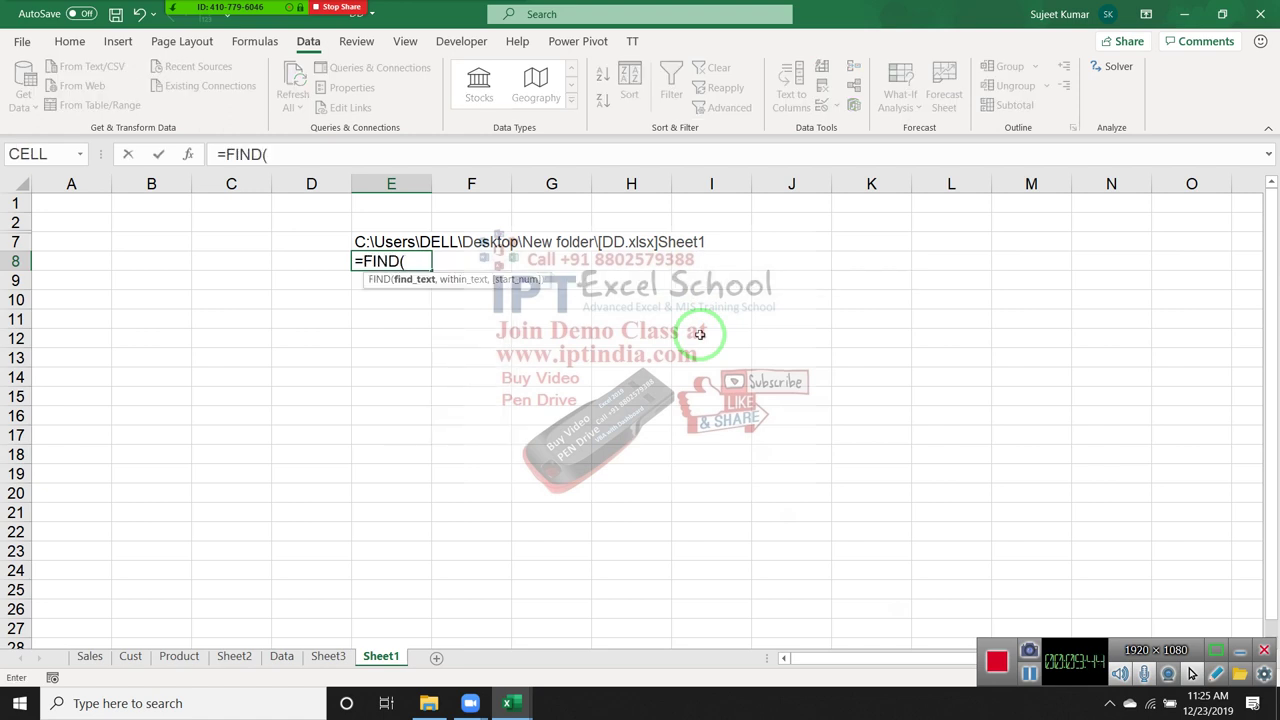
pyautogui.write('"')
pyautogui.write(']",')
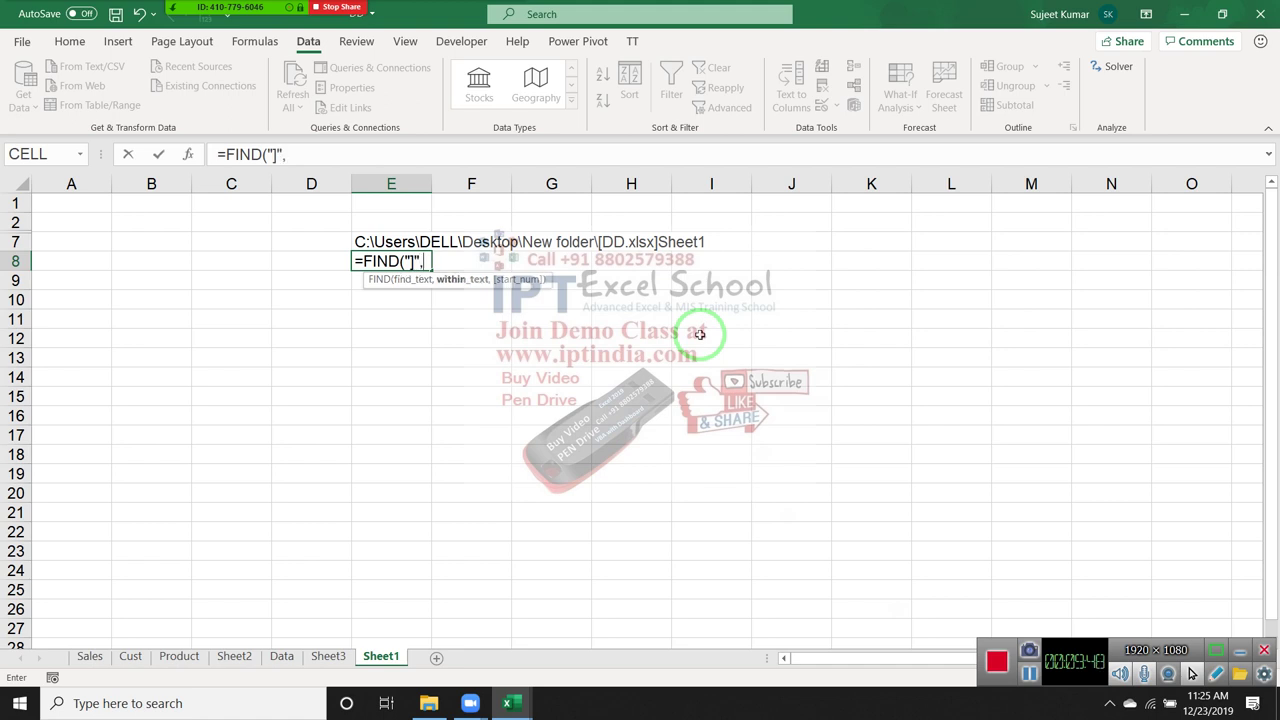
pyautogui.click(396, 241)
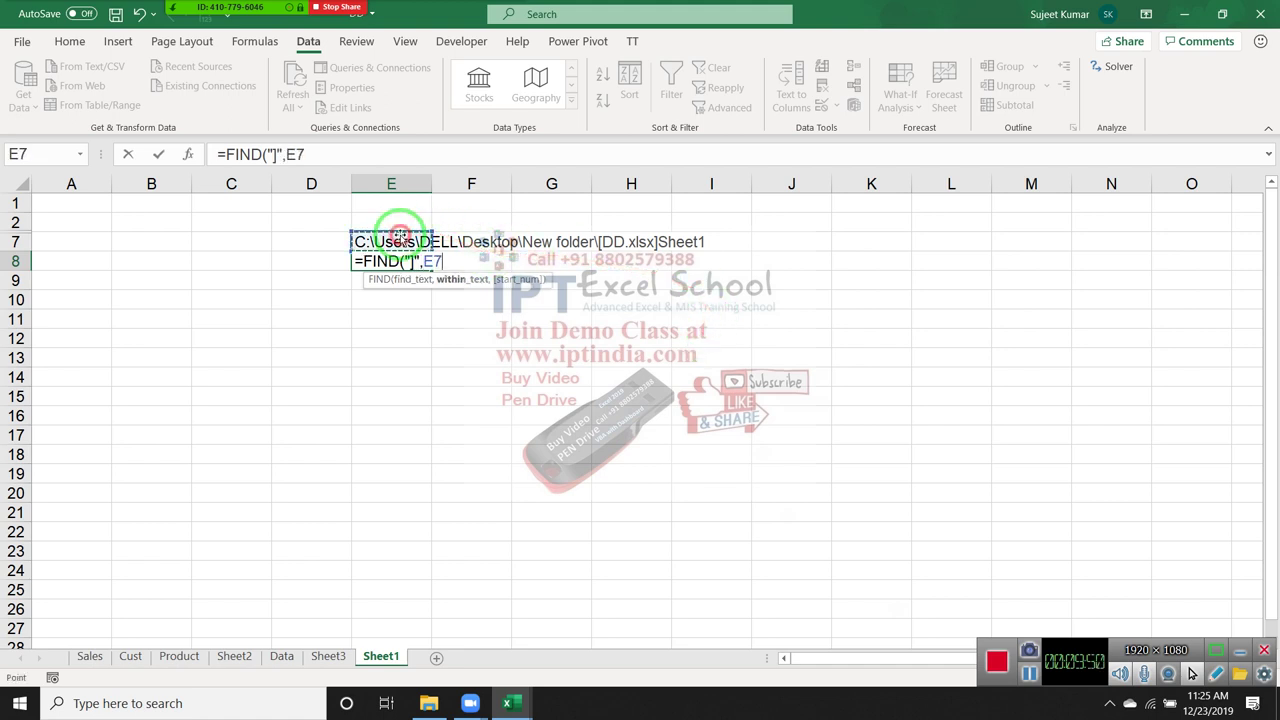
pyautogui.write(',1')
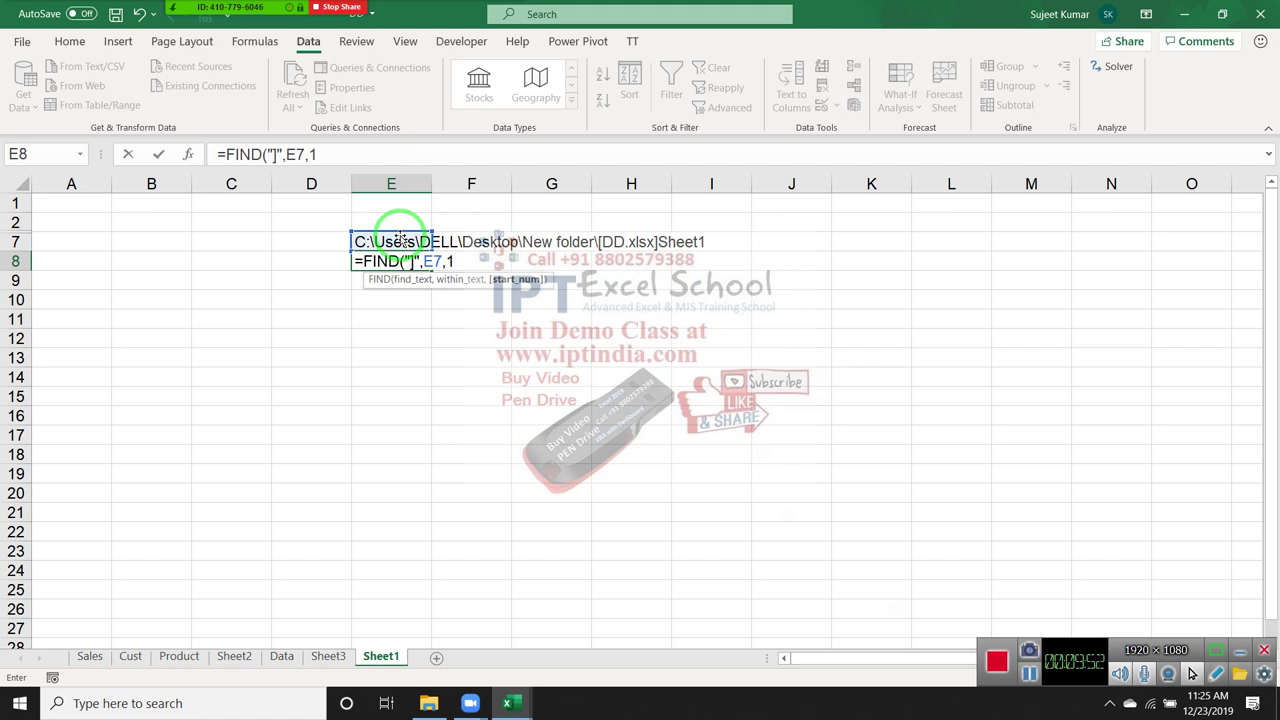
pyautogui.write(')')
pyautogui.press('Return')
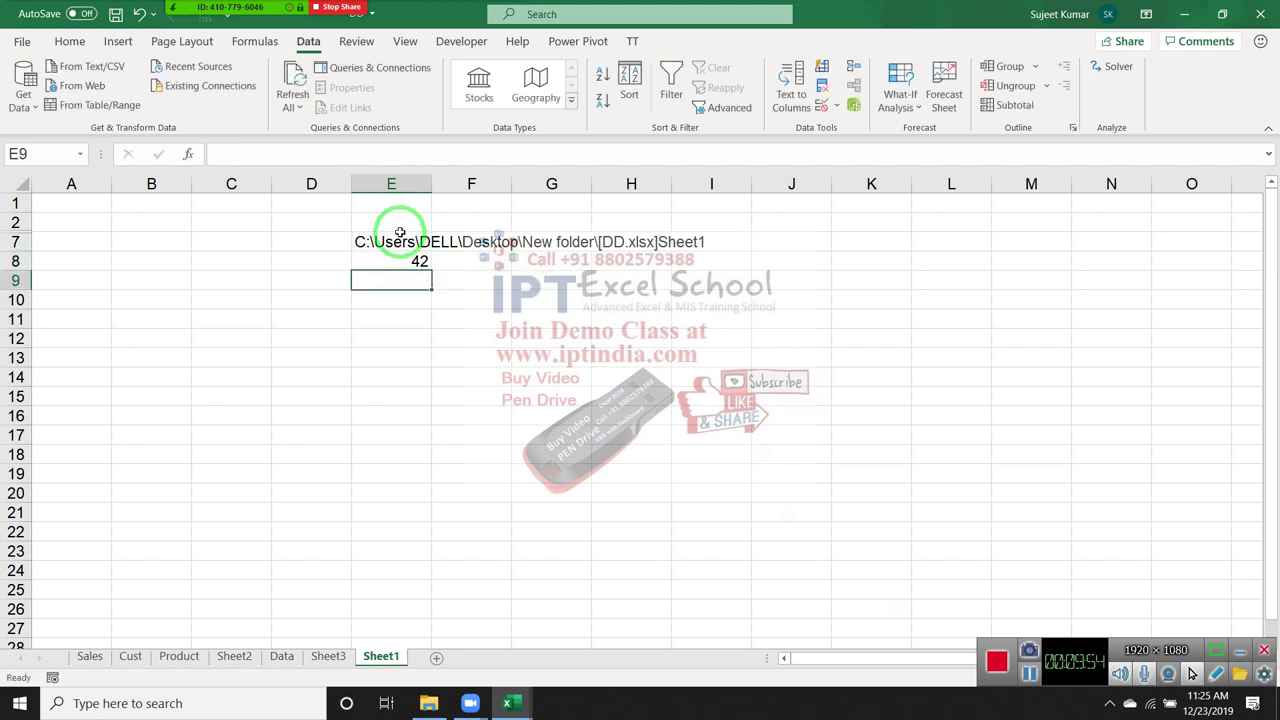
pyautogui.press('Up')
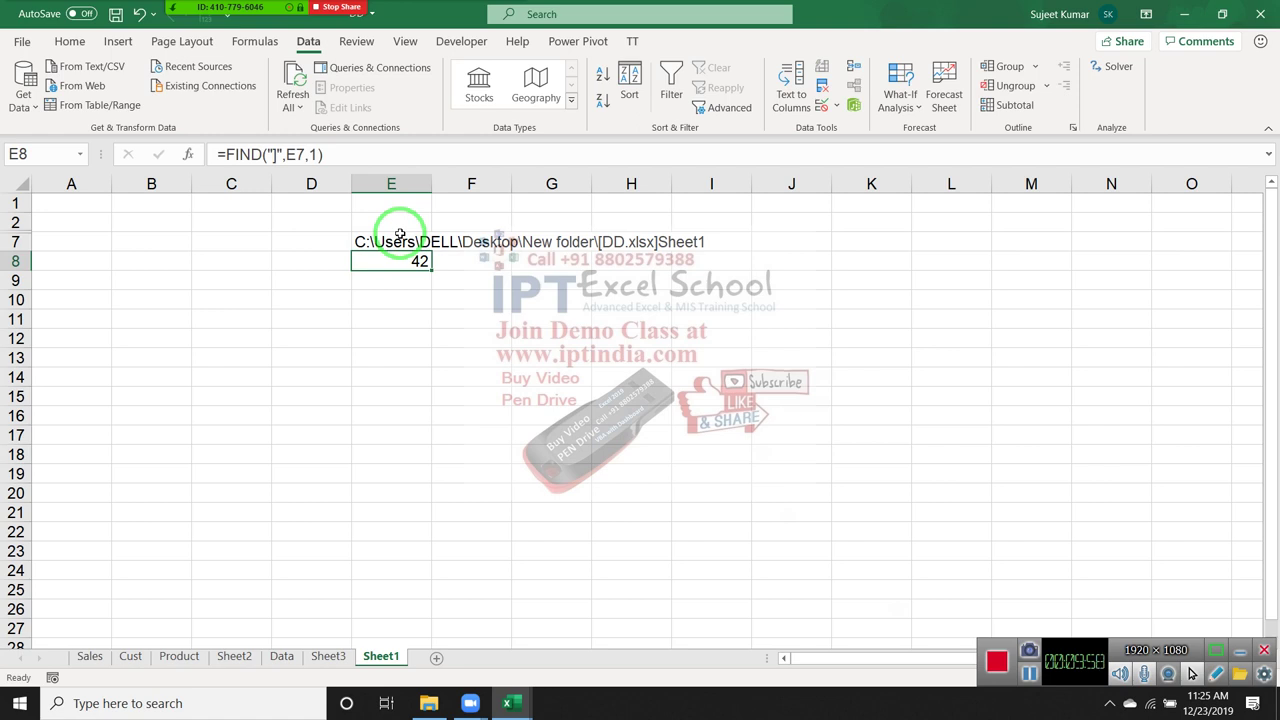
# - Begin a RIGHT formula in E9 for the sheet name
pyautogui.press('Down')
pyautogui.press('Right')
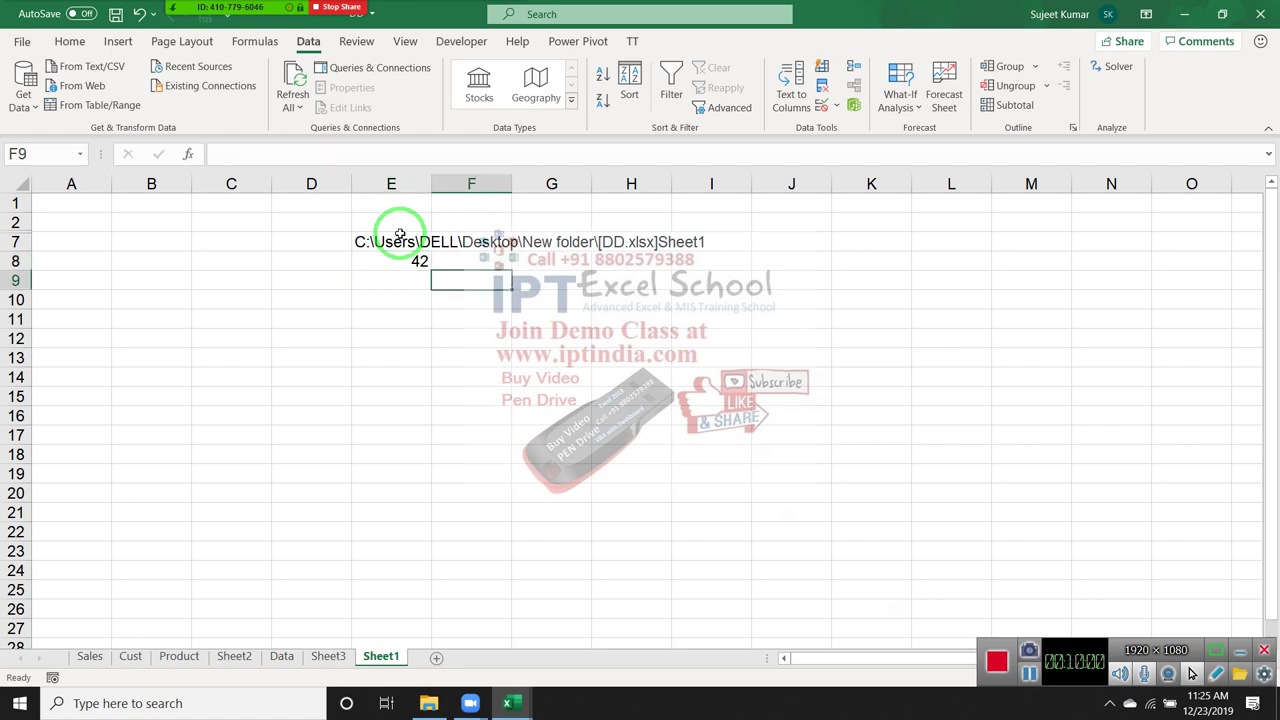
pyautogui.press('Left')
pyautogui.write('=')
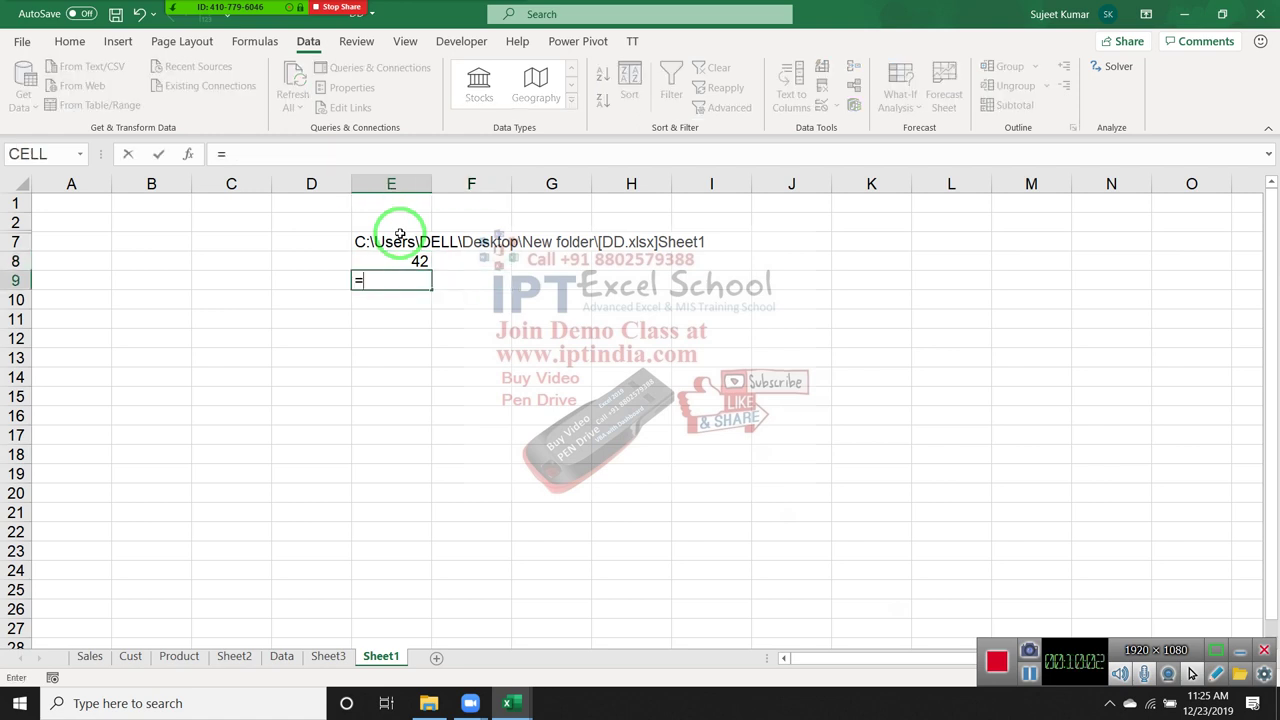
pyautogui.write('rig')
pyautogui.press('Tab')
# - Complete E9 as =RIGHT(E7,LEN(E7)-E8) so it returns Sheet1
pyautogui.click(400, 241)
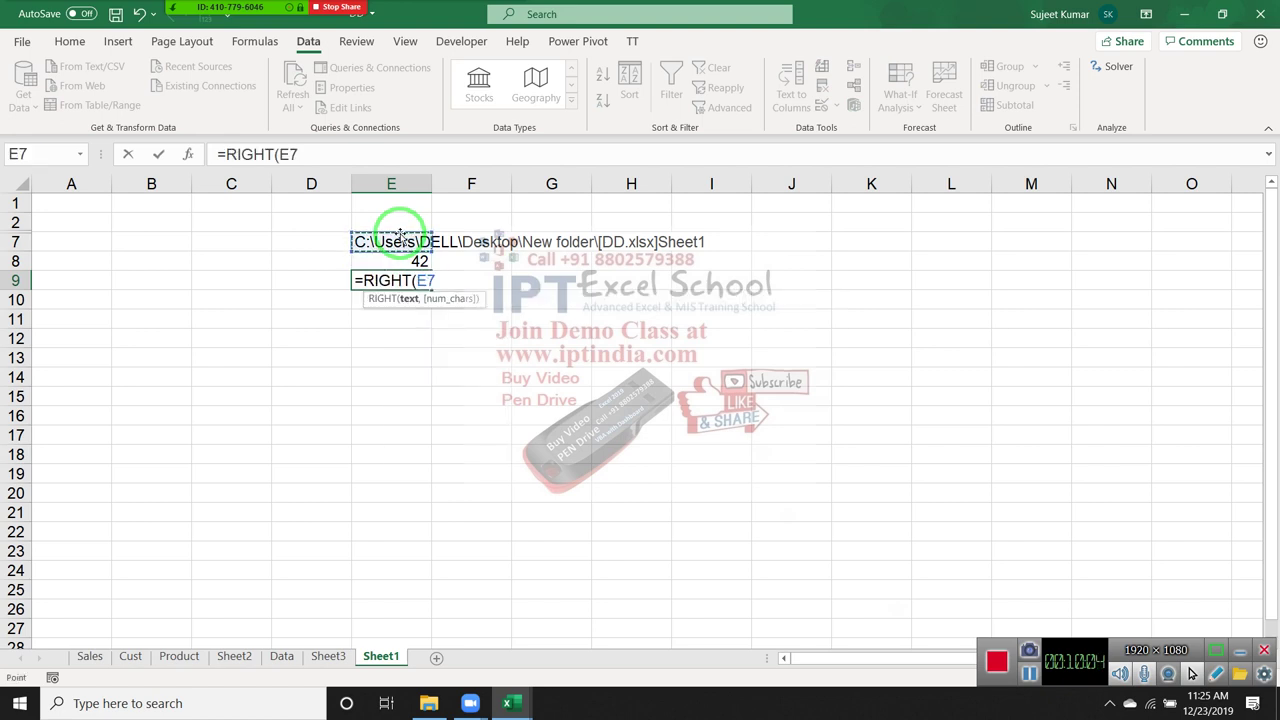
pyautogui.write(',')
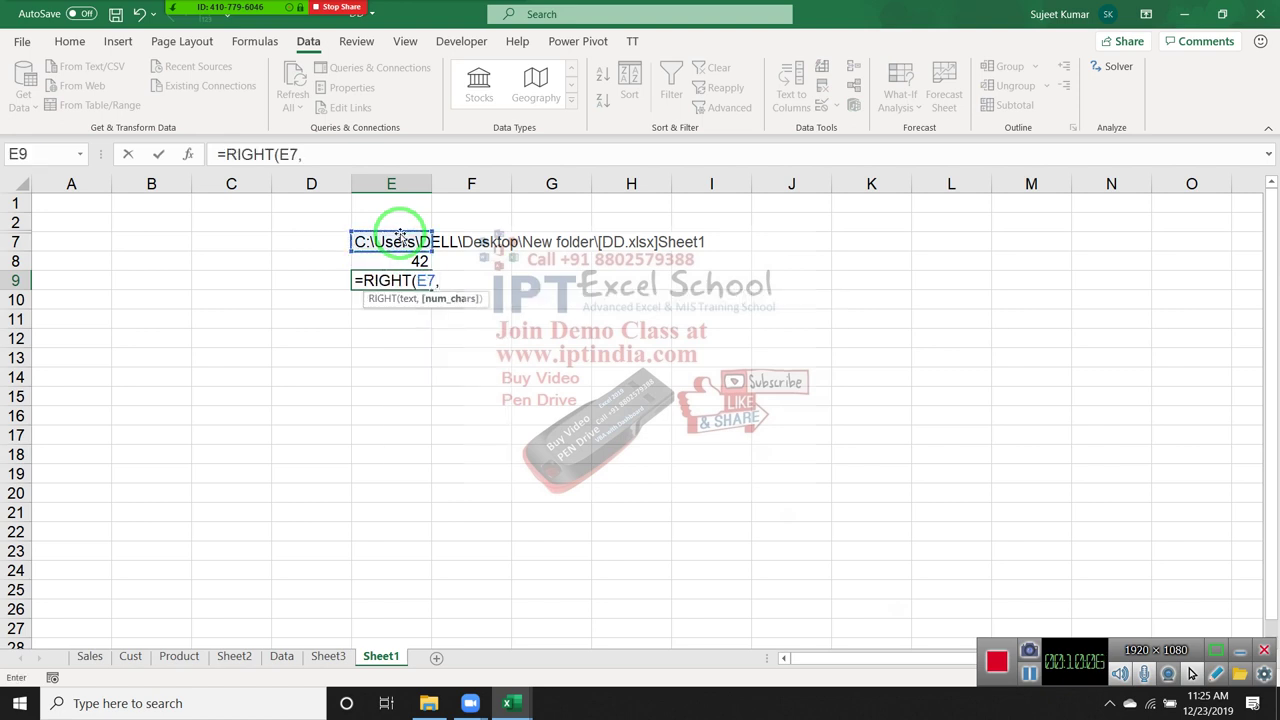
pyautogui.write('len')
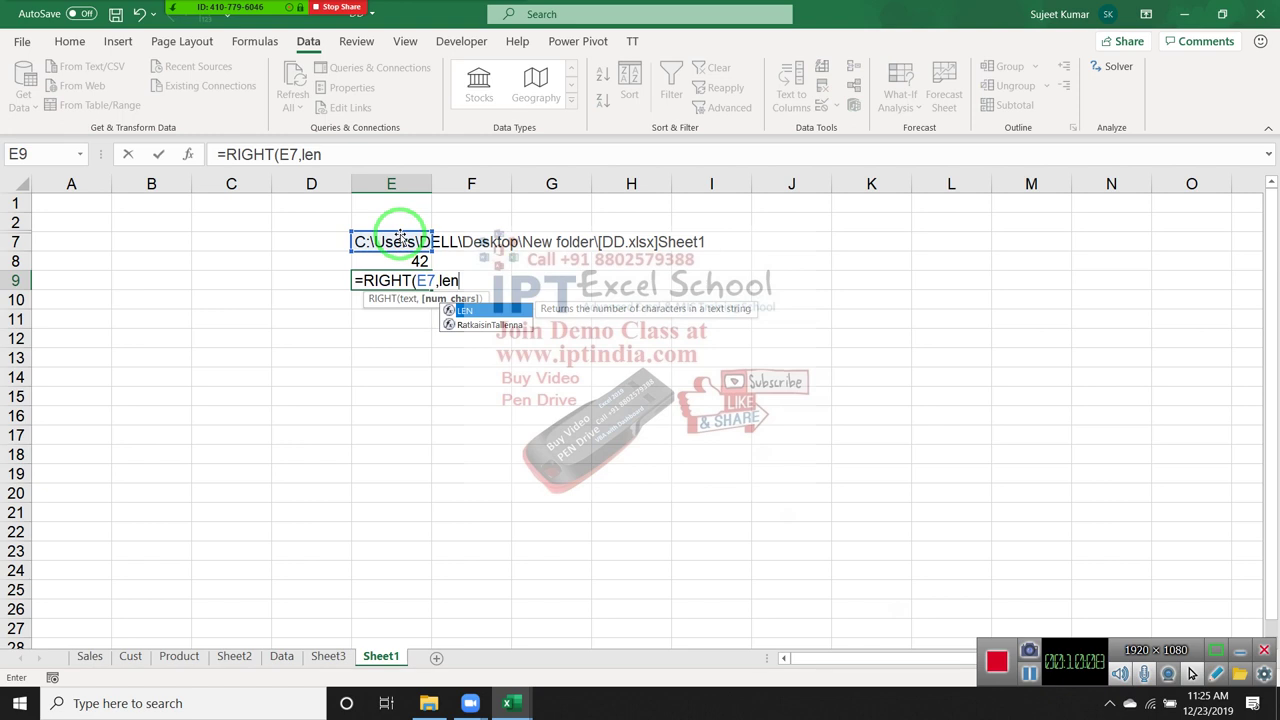
pyautogui.press('Tab')
pyautogui.press('Up')
pyautogui.press('Up')
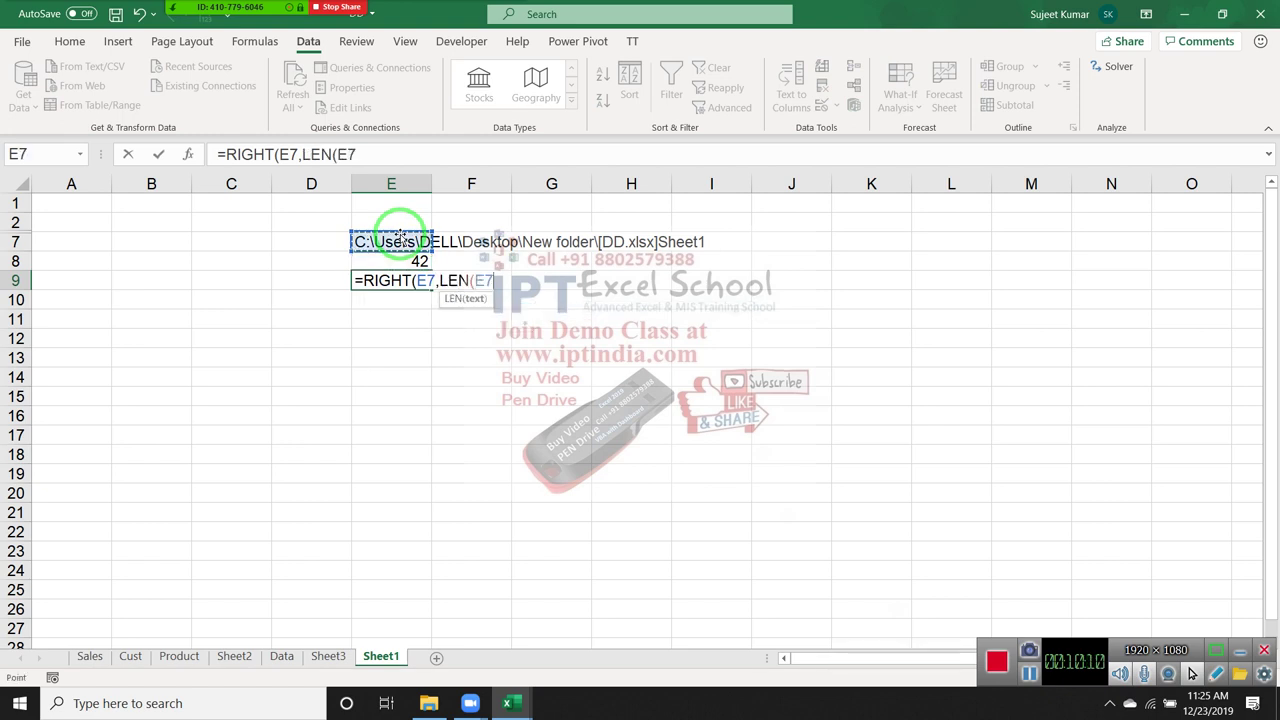
pyautogui.write(')-')
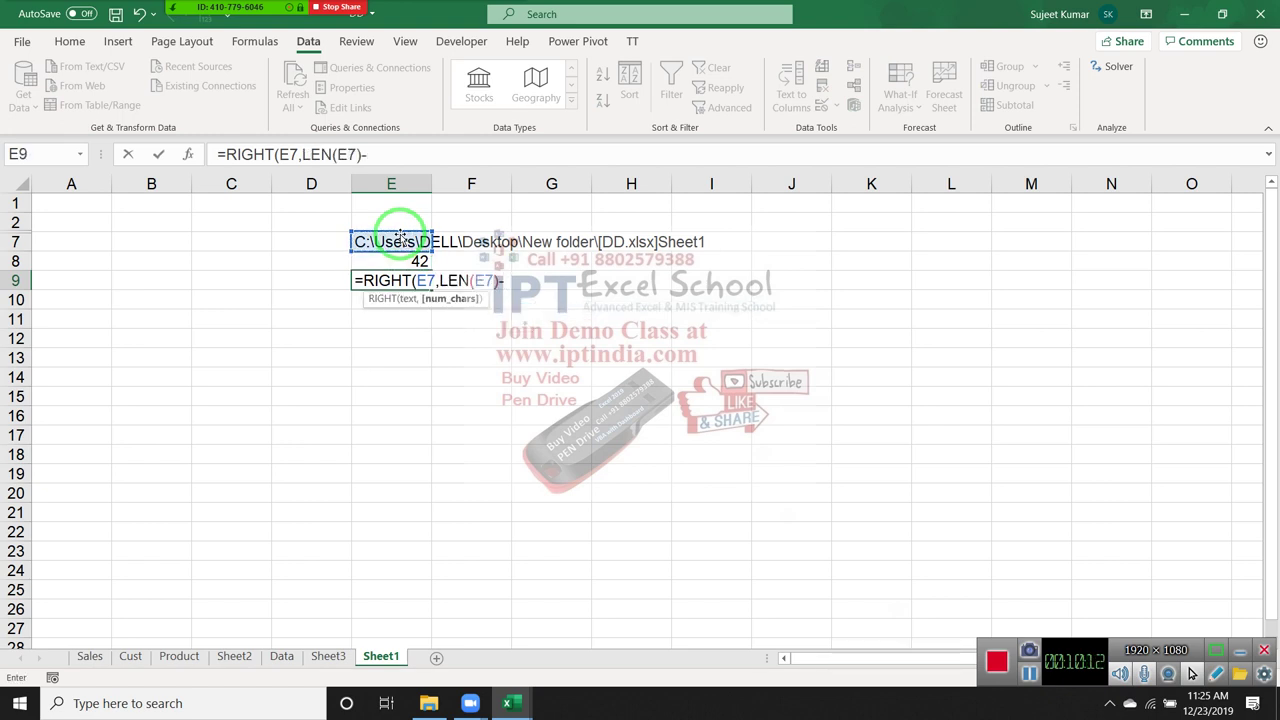
pyautogui.press('Up')
pyautogui.write(')')
pyautogui.press('Return')
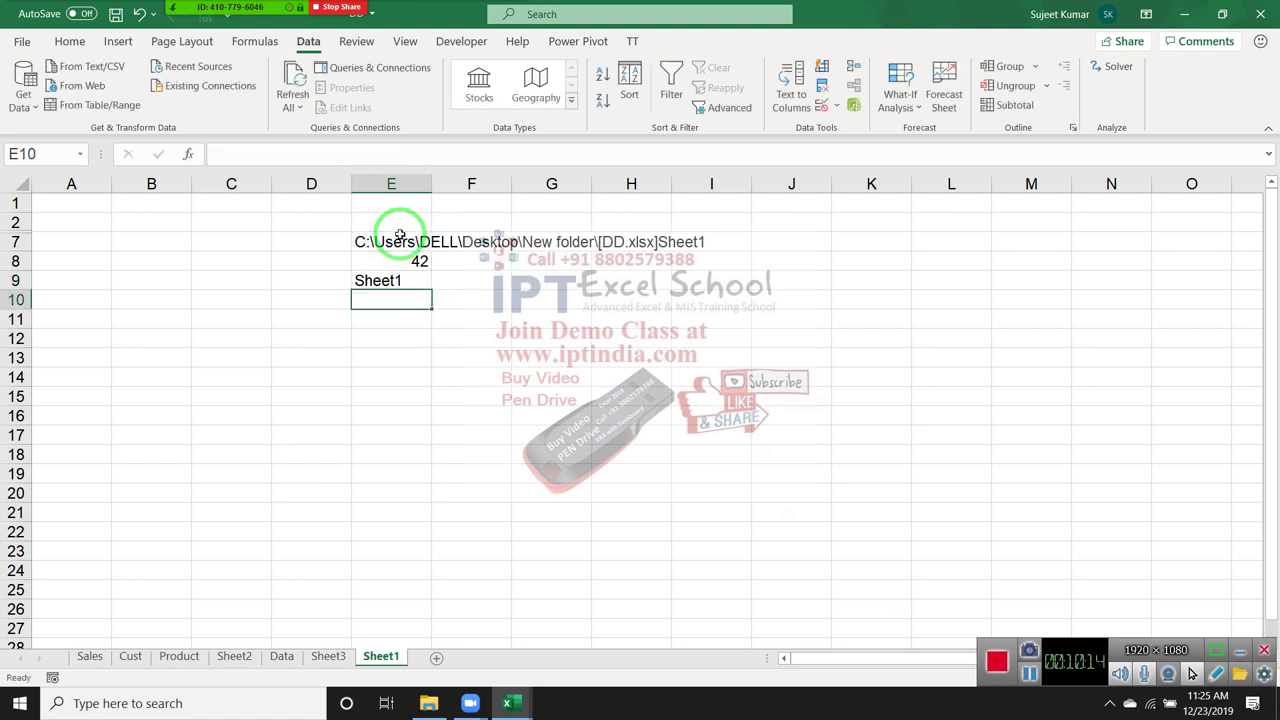
pyautogui.press('Up')
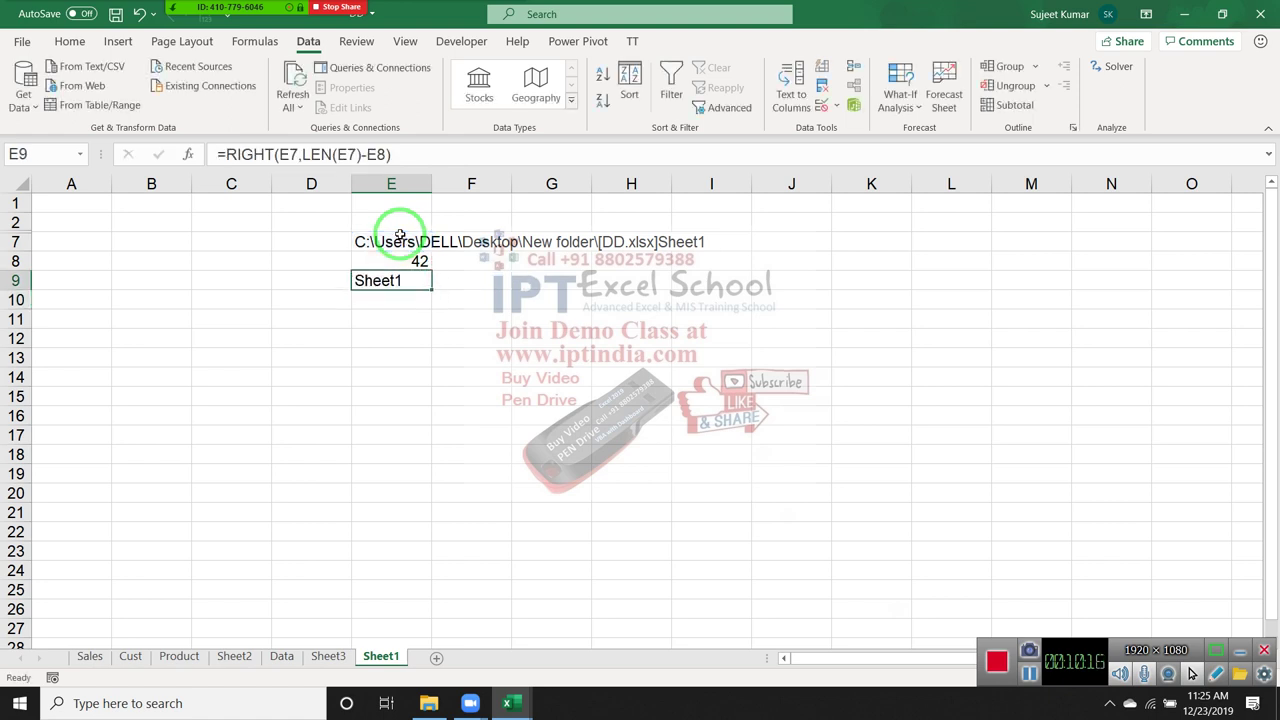
# - Rename the Sheet1 tab to JAN, then briefly open and close the Zoom participants list
pyautogui.click(381, 657)
pyautogui.doubleClick(381, 657)
pyautogui.write('J')
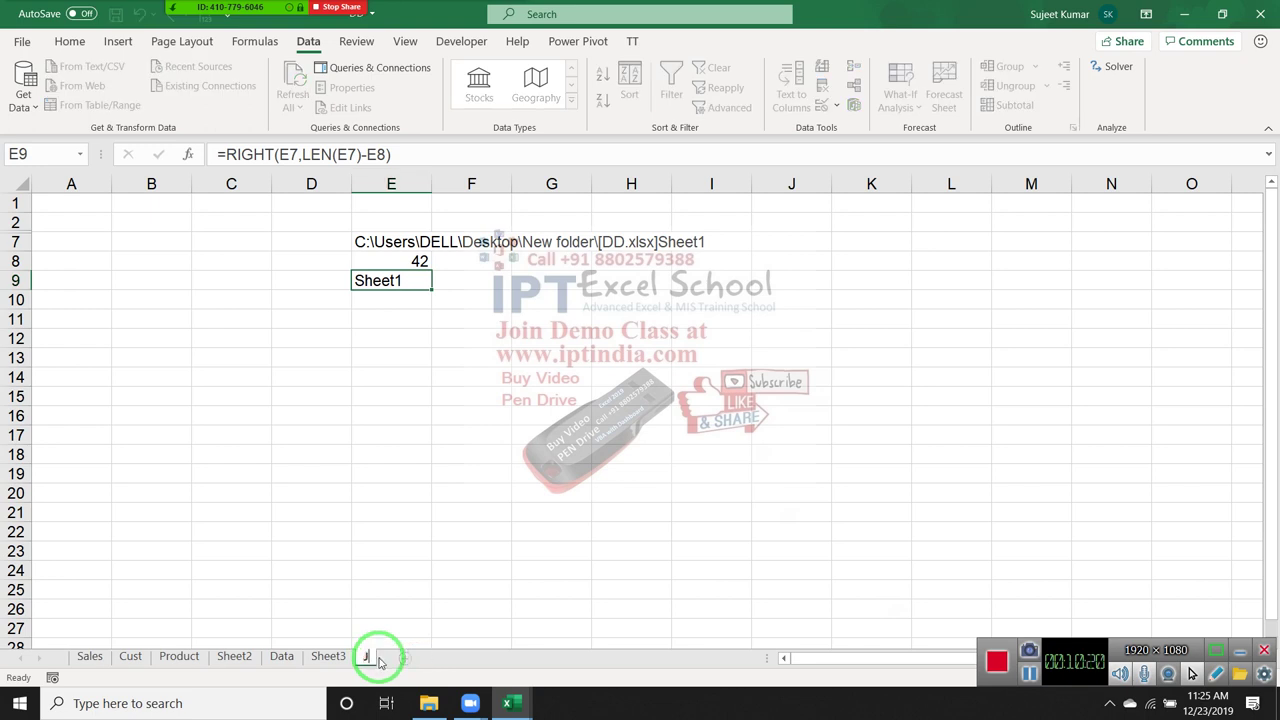
pyautogui.write('AN')
pyautogui.press('Return')
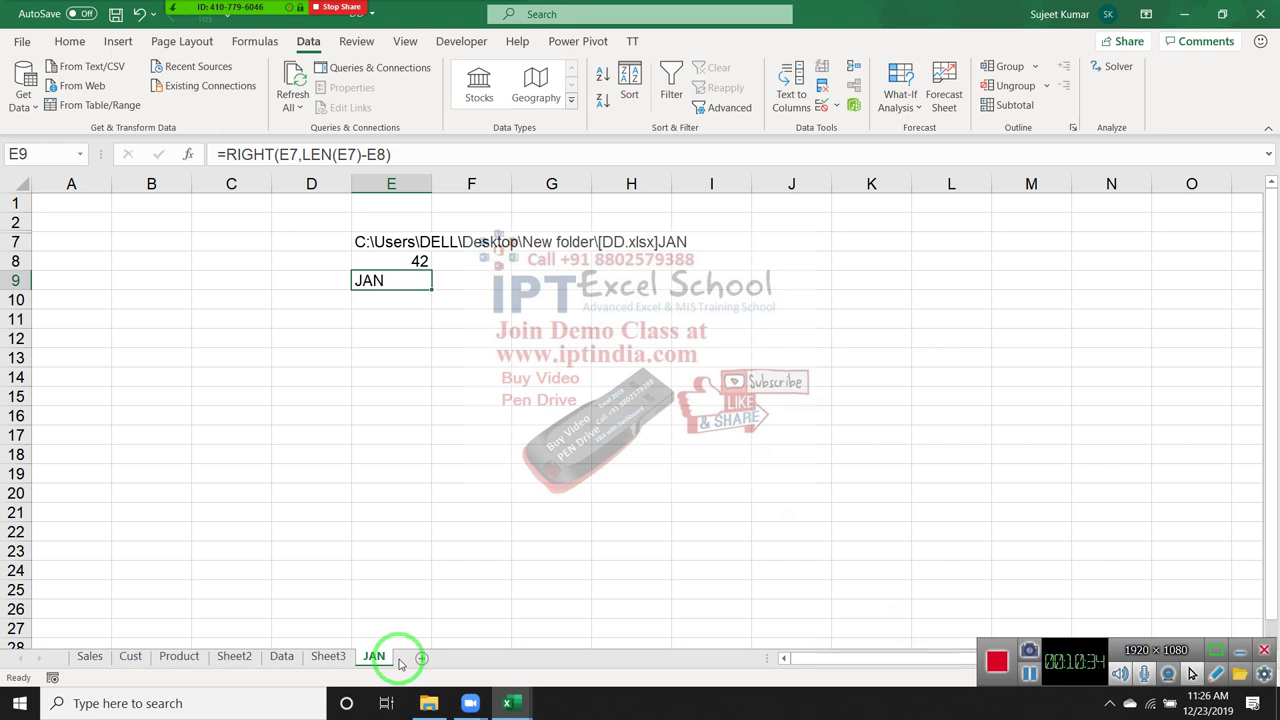
pyautogui.click(200, 14)
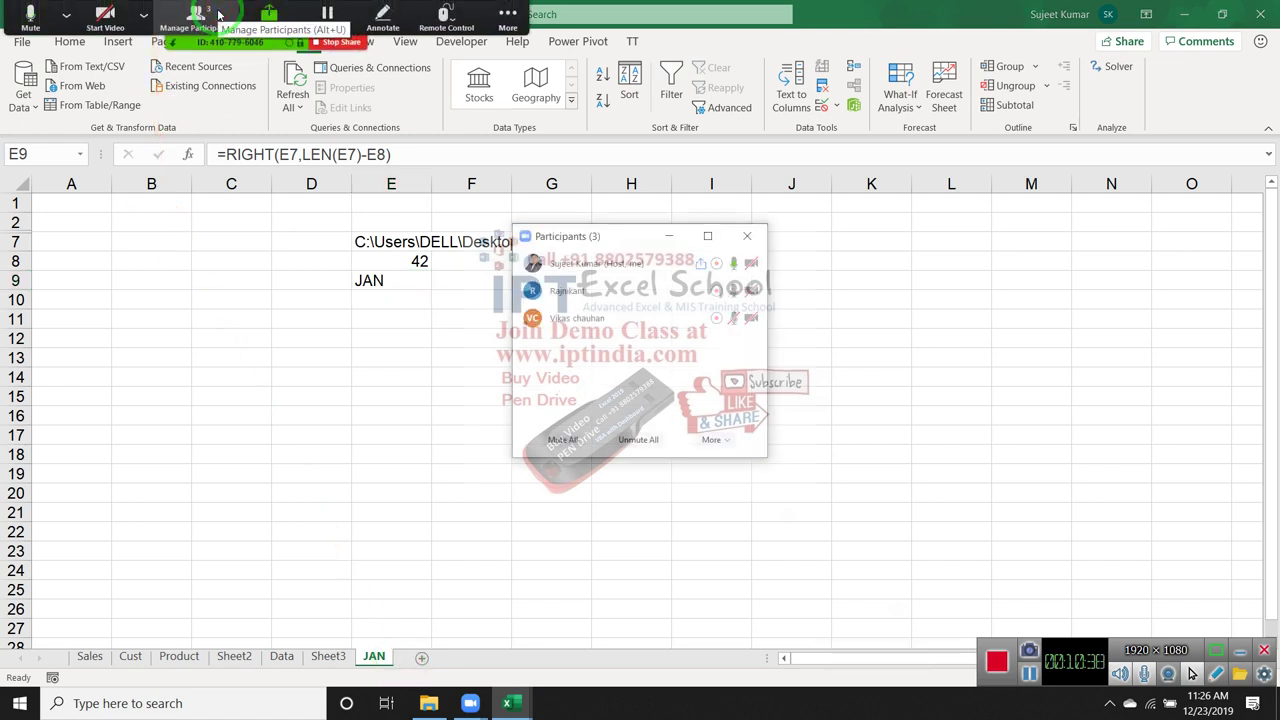
pyautogui.click(758, 243)
pyautogui.click(389, 319)
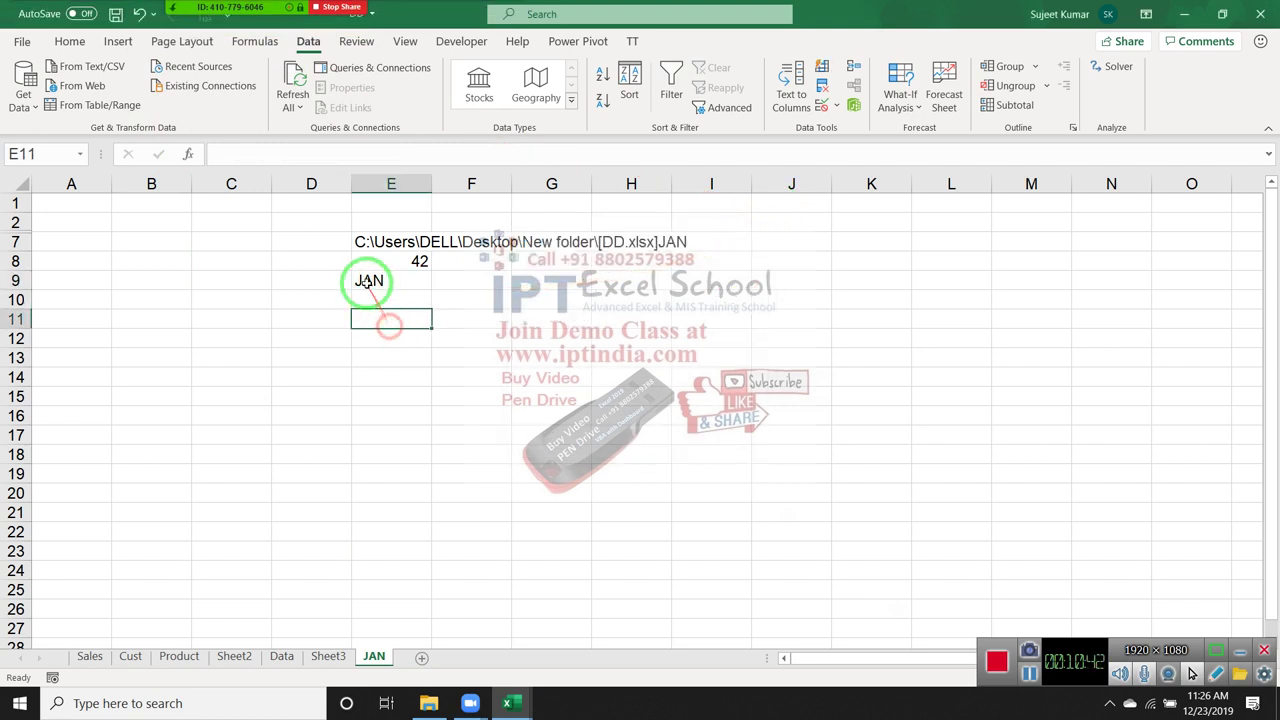
pyautogui.write('=e')
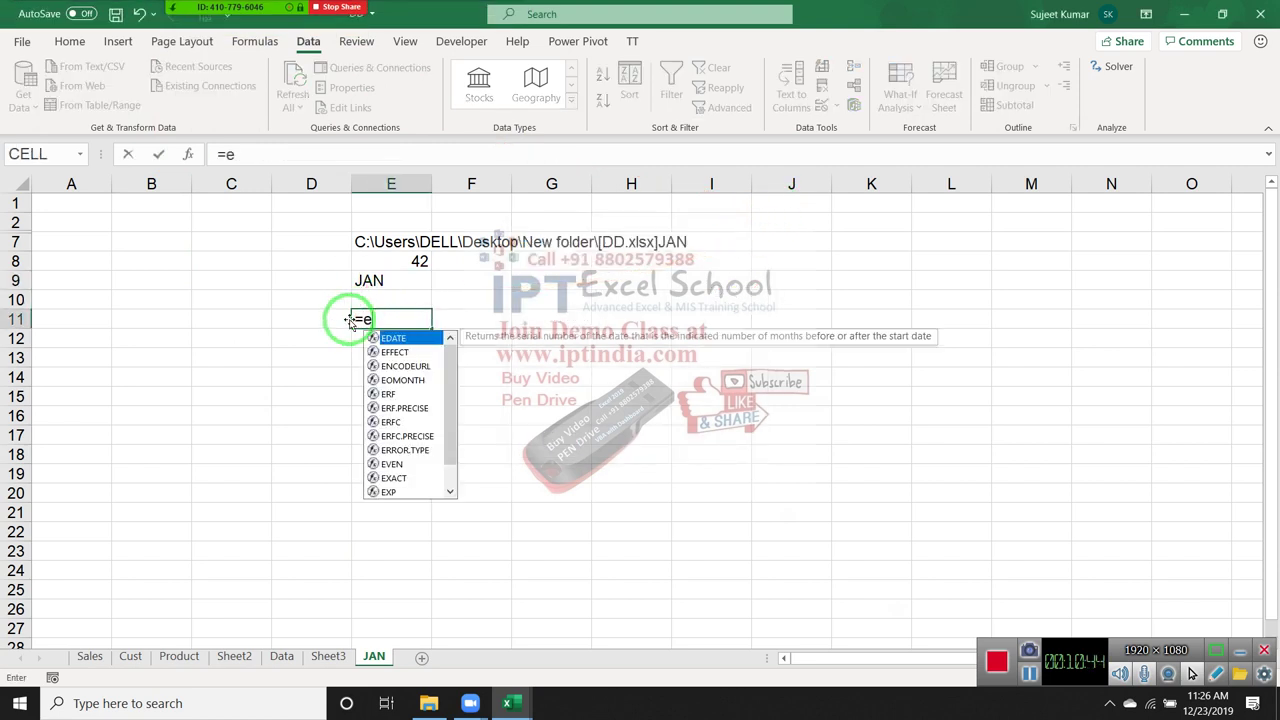
pyautogui.write('r')
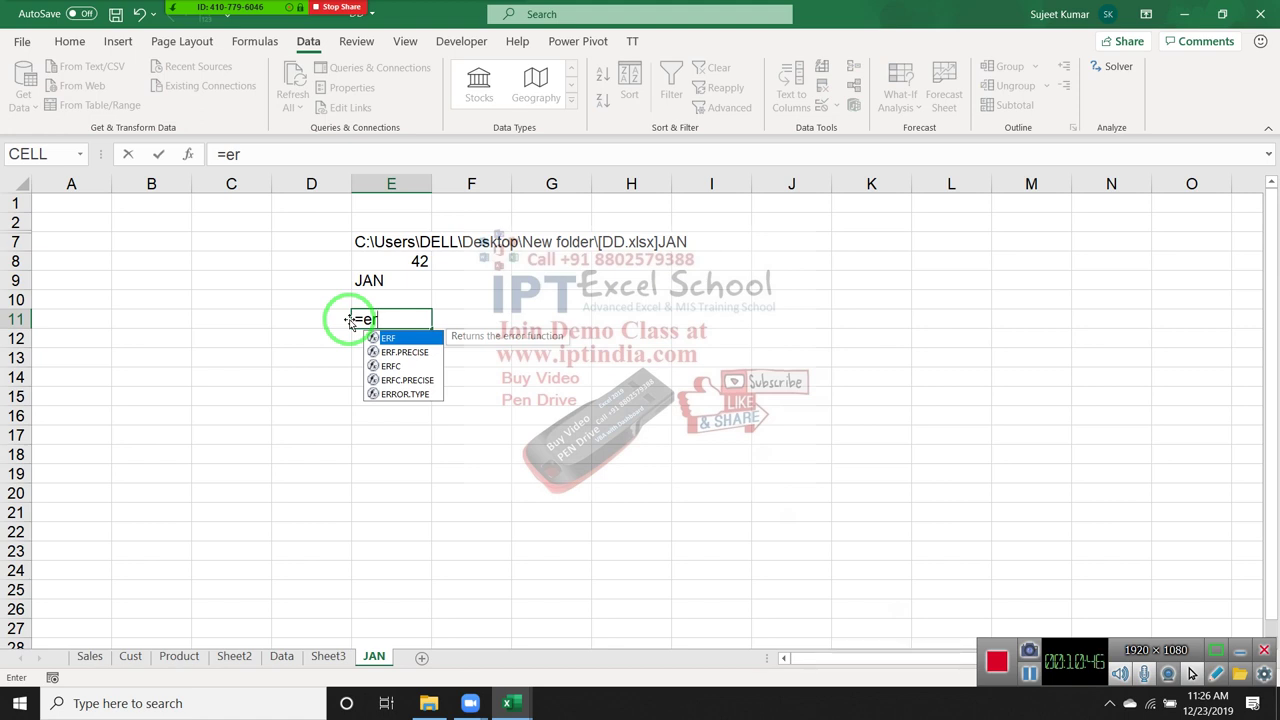
pyautogui.press('Down')
pyautogui.press('Down')
pyautogui.press('Down')
pyautogui.press('Down')
pyautogui.press('Tab')
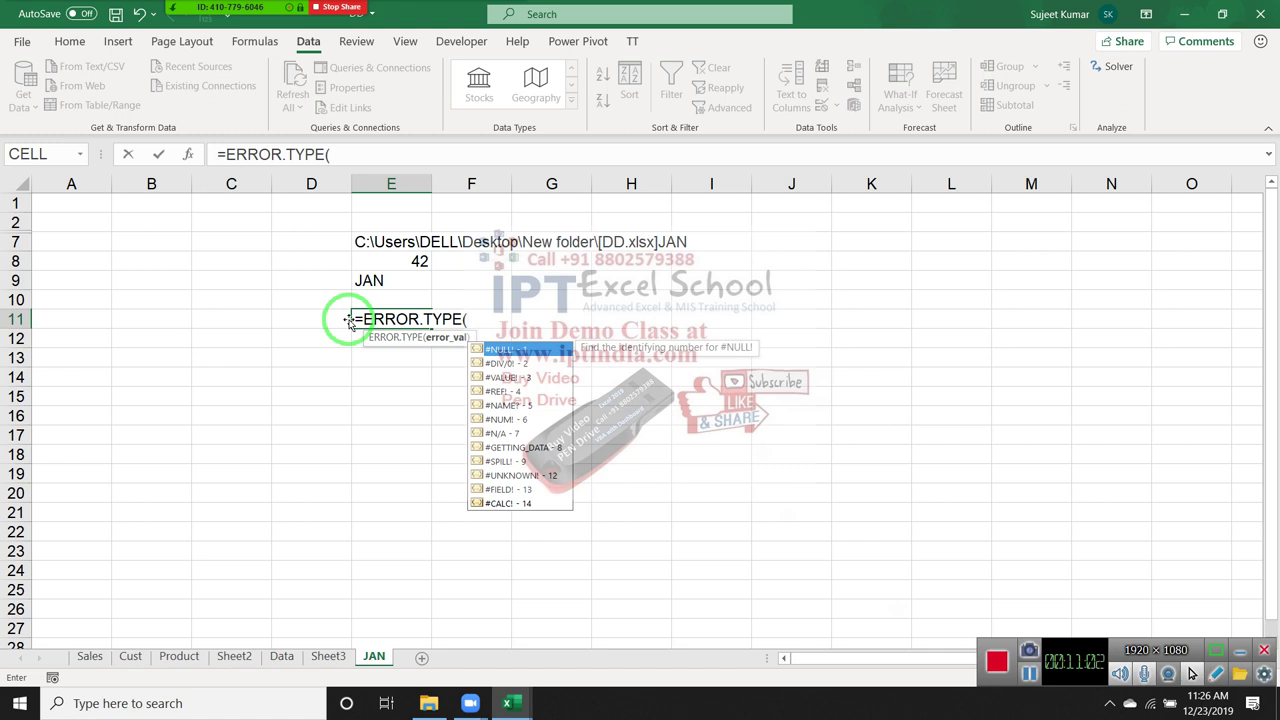
pyautogui.press('Down')
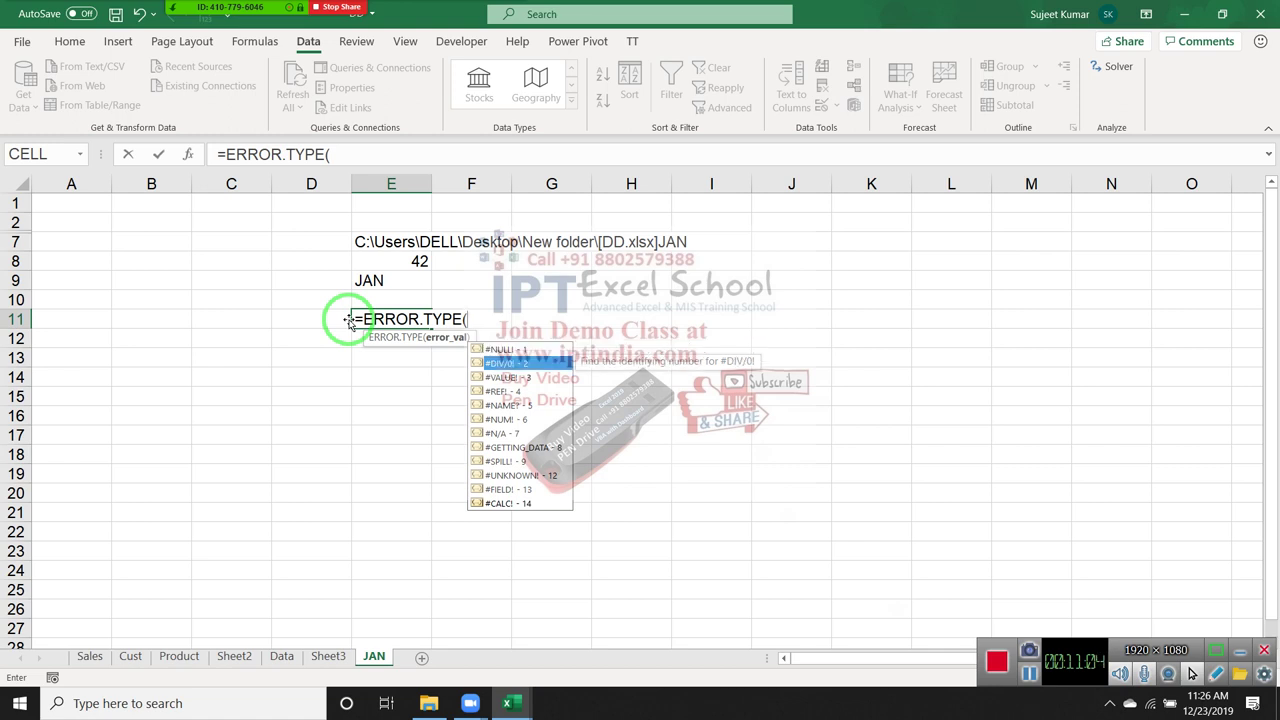
pyautogui.press('Down')
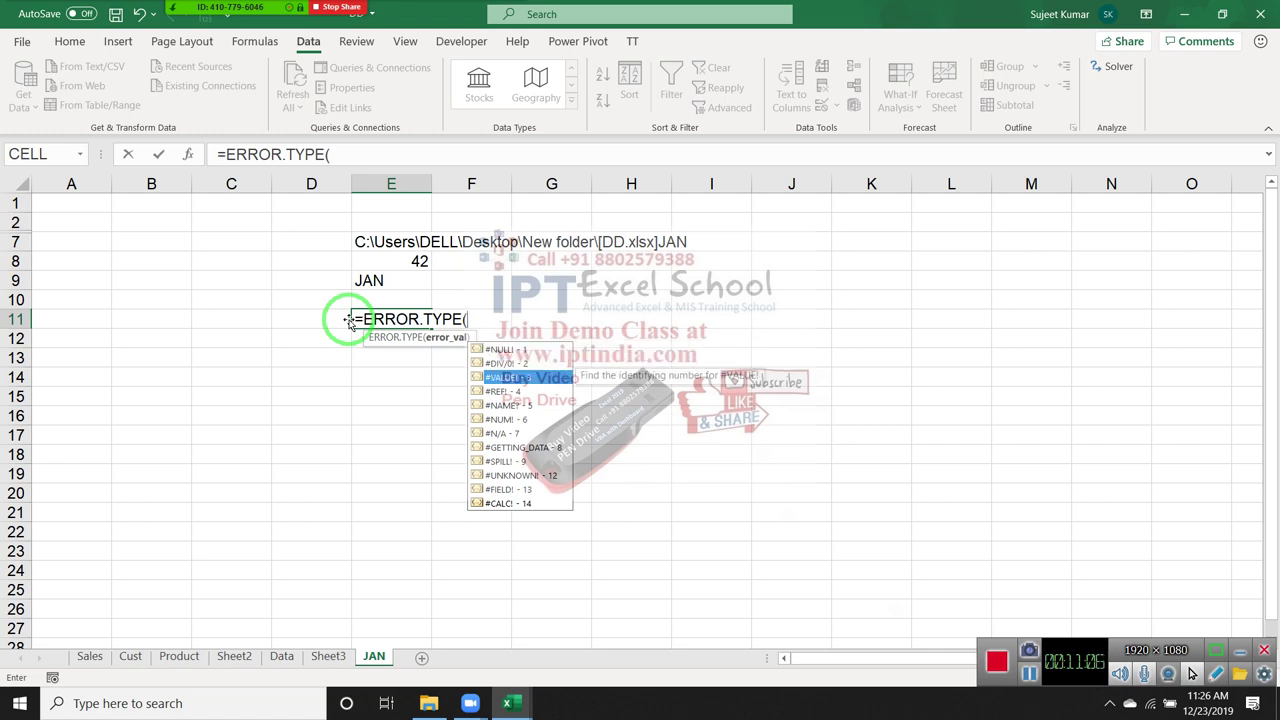
pyautogui.press('Down')
pyautogui.press('Down')
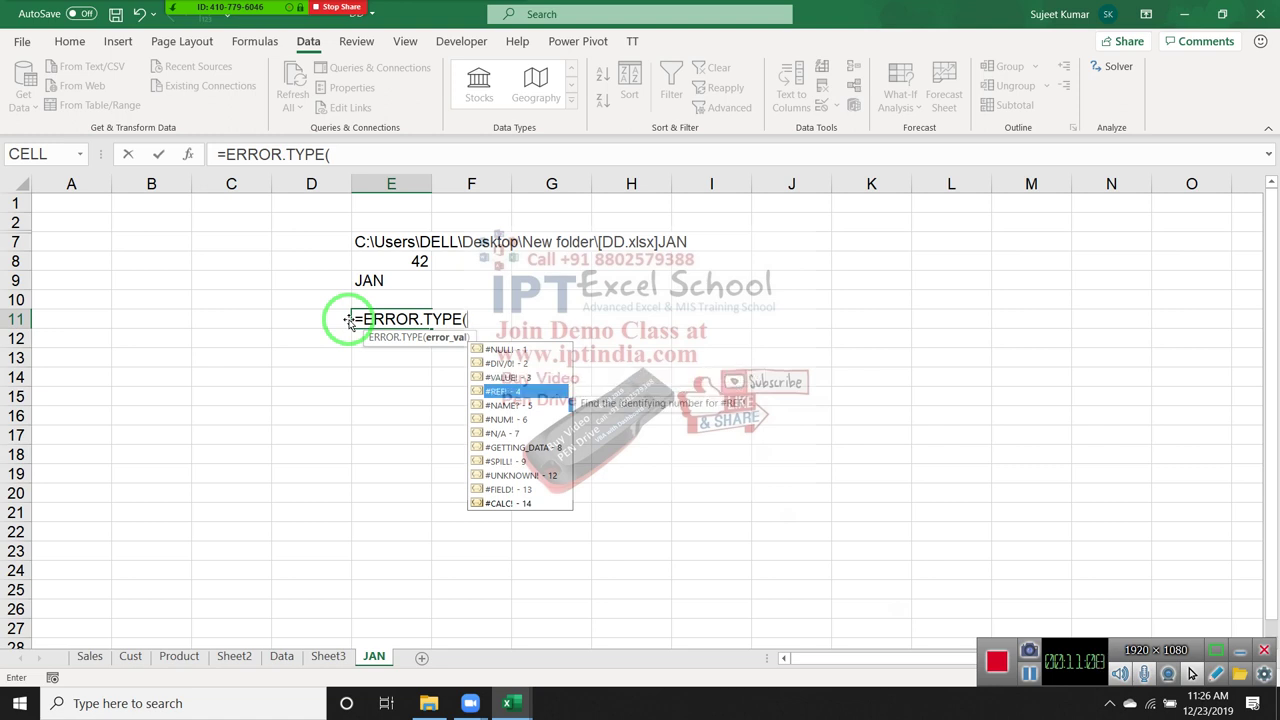
pyautogui.press('Down')
pyautogui.press('Down')
pyautogui.press('Down')
pyautogui.press('Down')
pyautogui.press('Down')
pyautogui.press('Down')
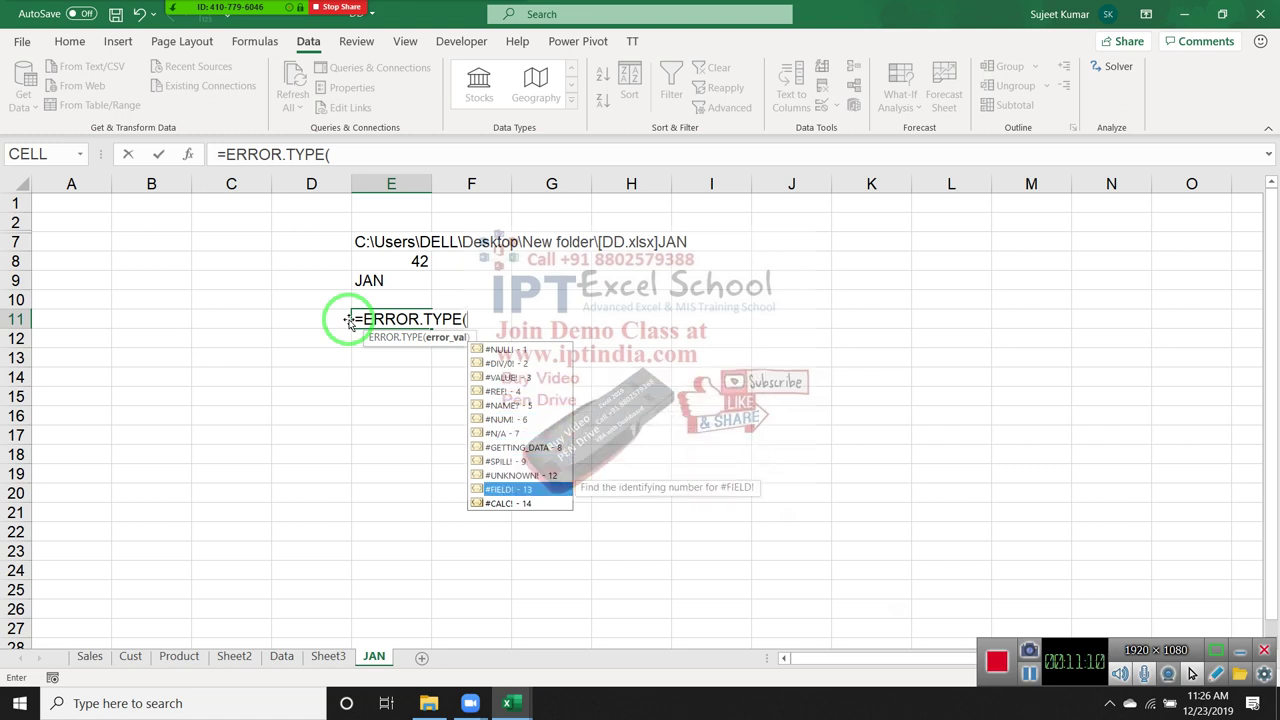
pyautogui.press('Down')
pyautogui.press('Up')
pyautogui.press('Up')
pyautogui.press('Up')
pyautogui.press('Up')
pyautogui.press('Up')
pyautogui.press('Up')
pyautogui.press('Up')
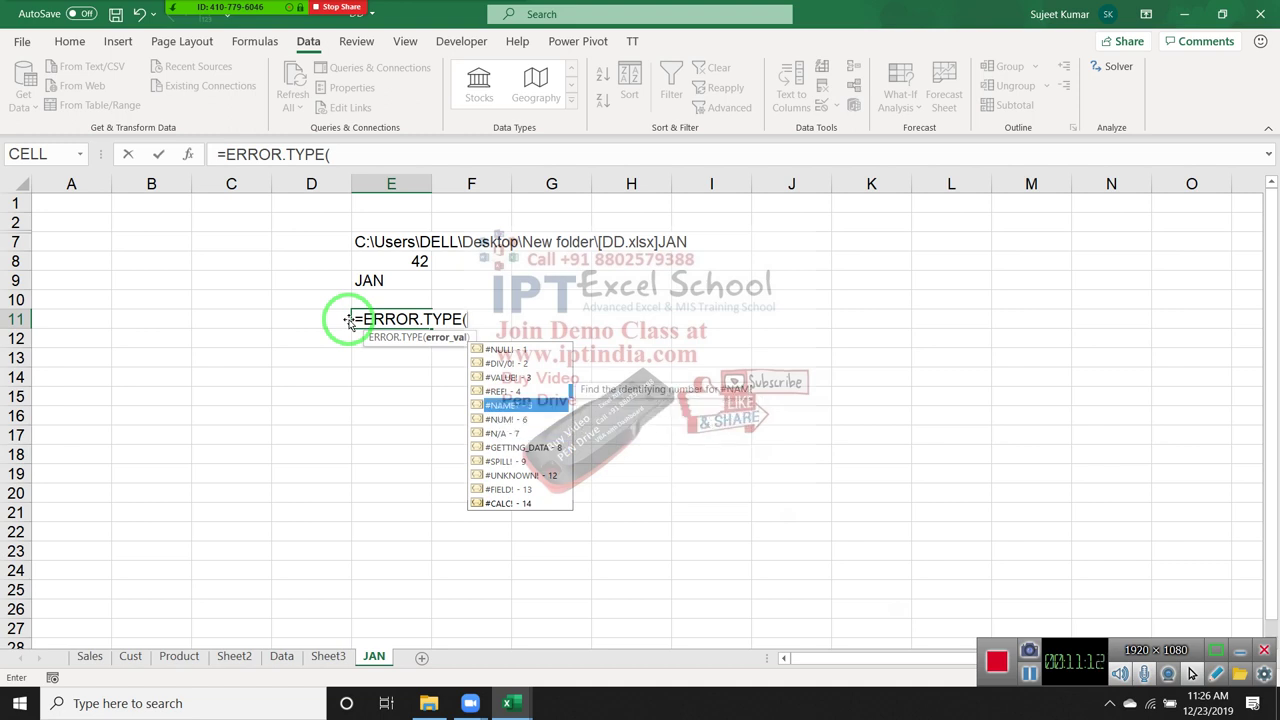
pyautogui.press('Up')
pyautogui.press('Up')
pyautogui.press('Up')
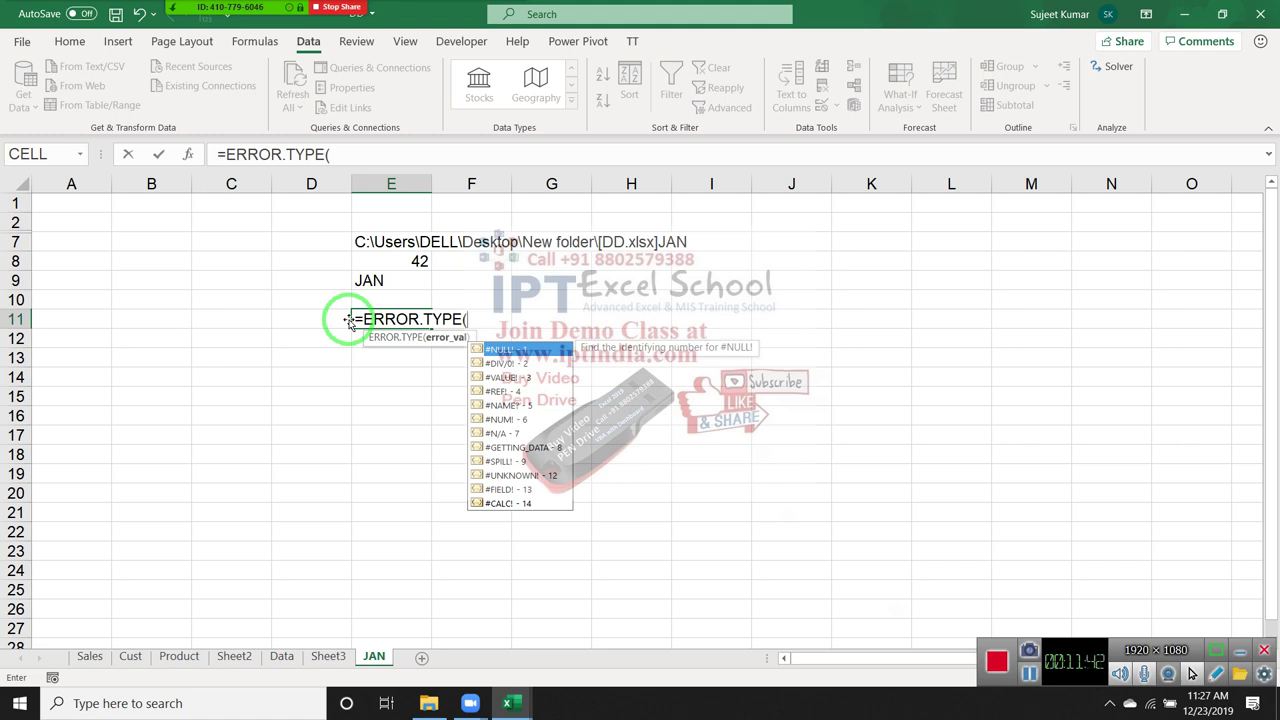
pyautogui.press('Escape')
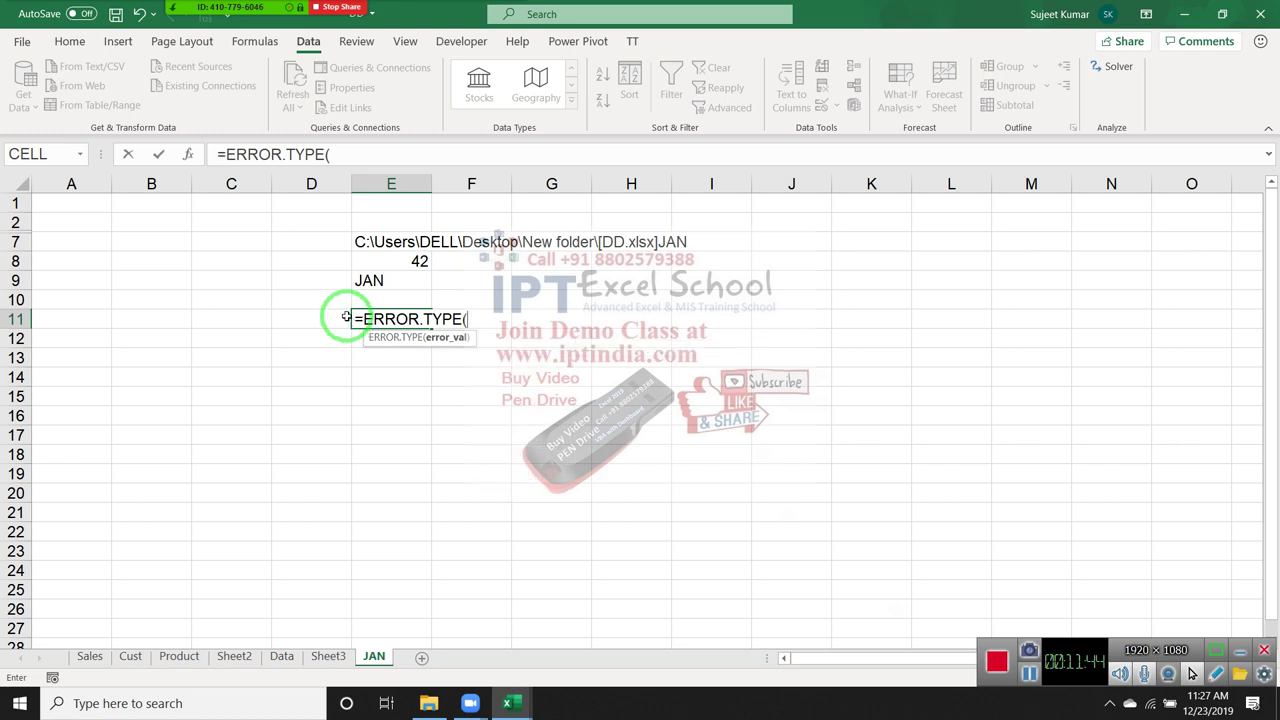
pyautogui.press('Escape')
# - Type the headers Amt, QTY and Rate in A1:C1
pyautogui.click(72, 204)
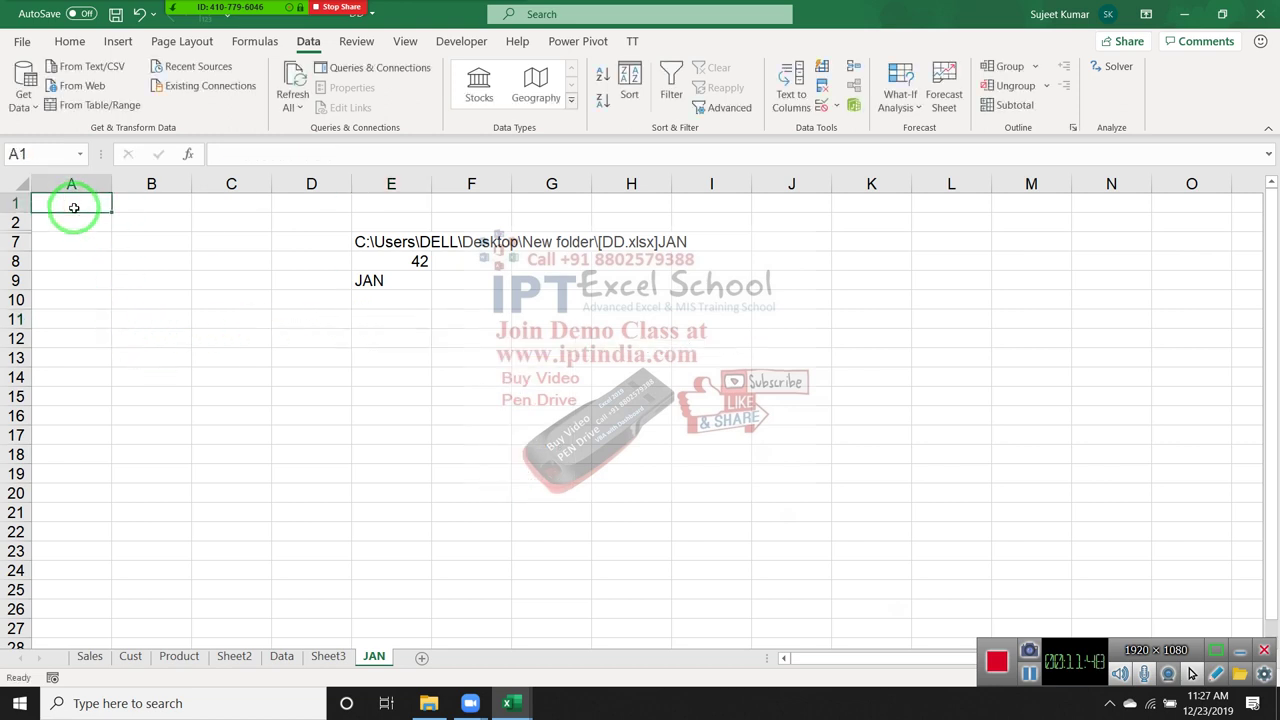
pyautogui.write('Amt')
pyautogui.press('Tab')
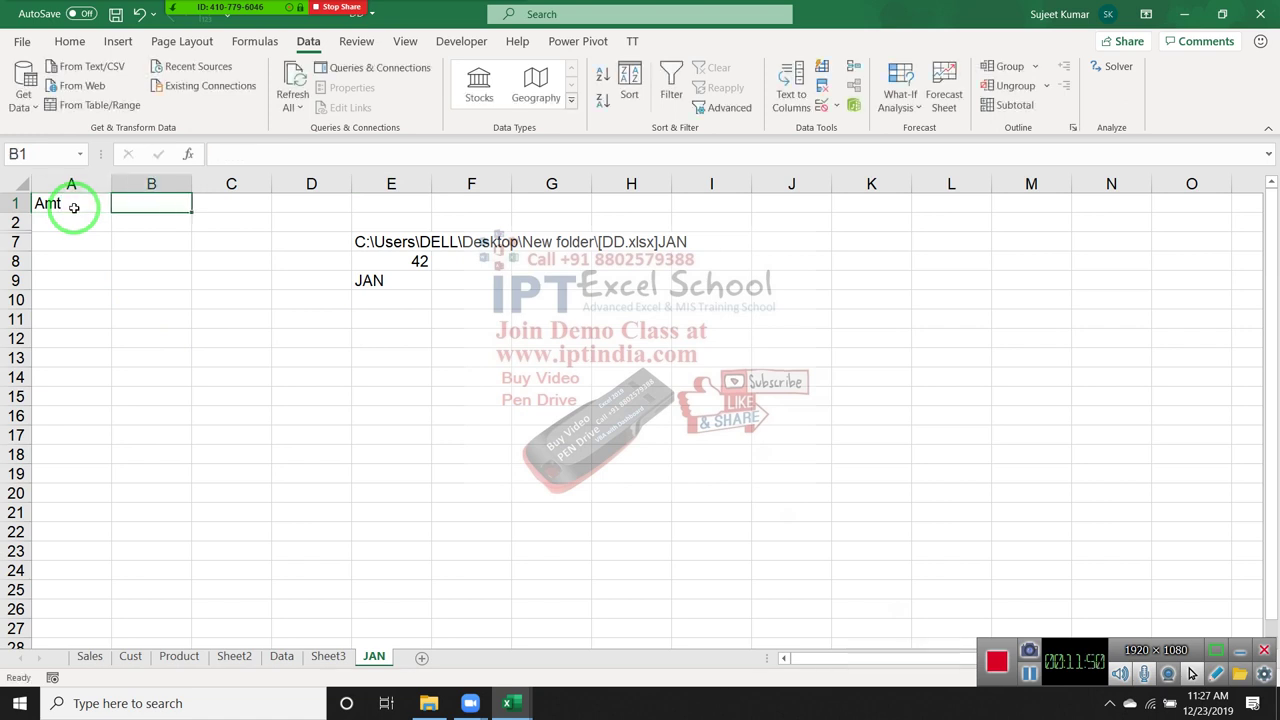
pyautogui.write('Q')
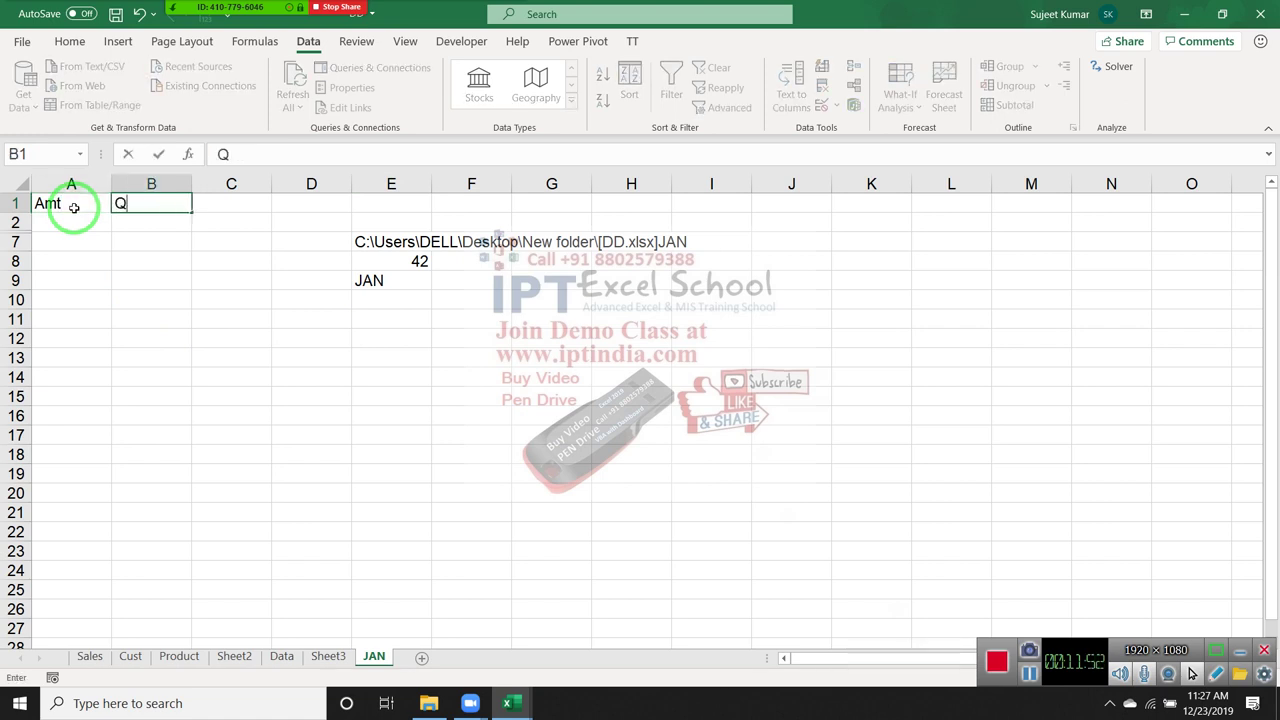
pyautogui.write('TY')
pyautogui.press('Tab')
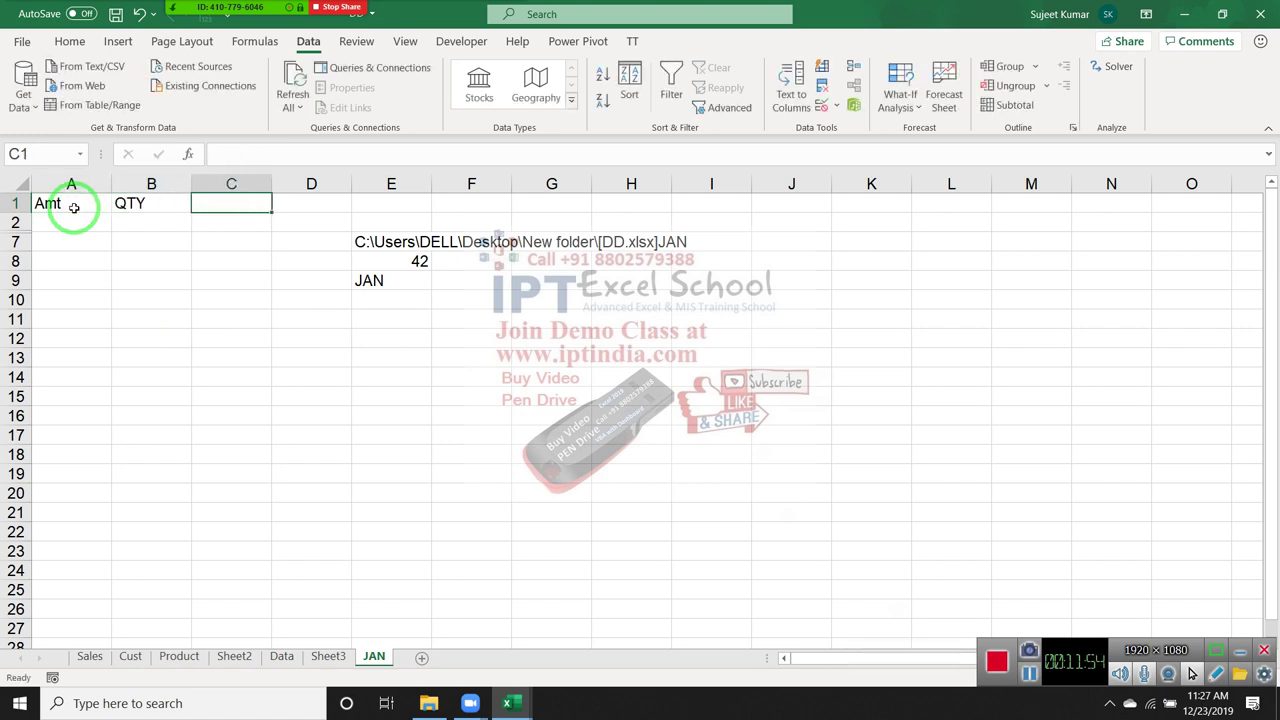
pyautogui.write('Rate')
pyautogui.press('Down')
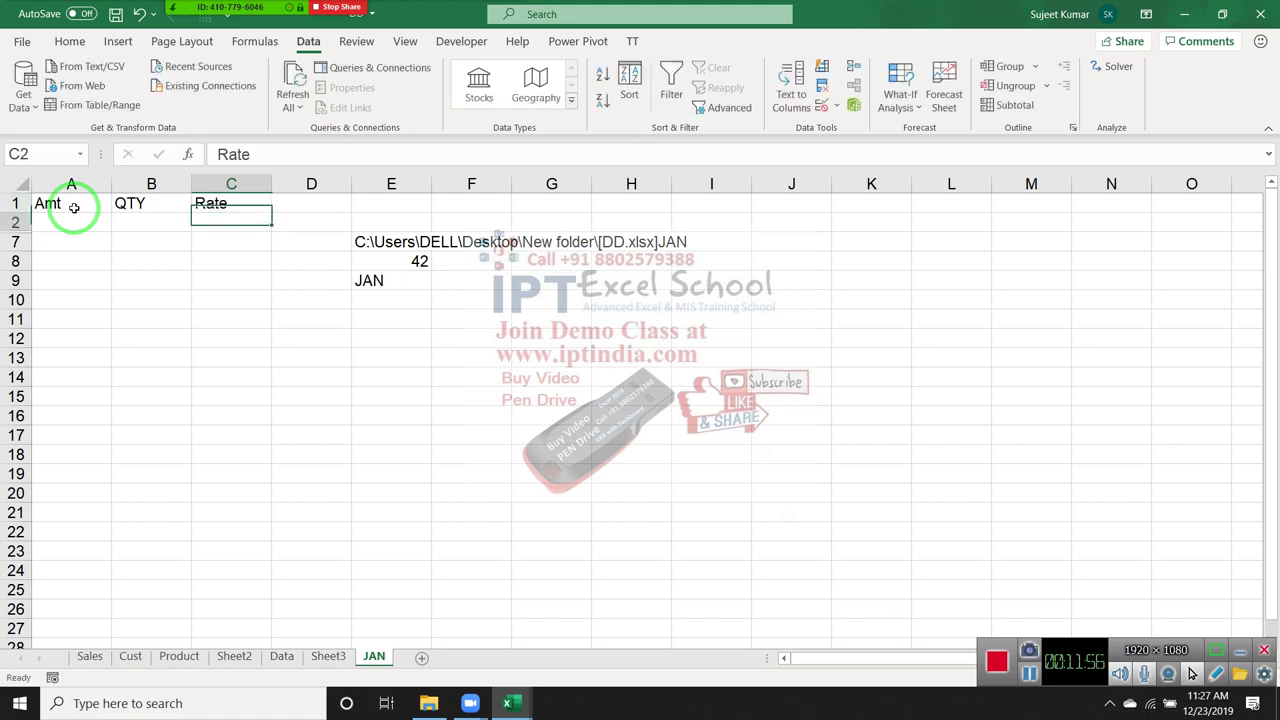
# - Enter the amount and quantity pairs 5625/40, 6526/38 and 7845/62
pyautogui.press('Home')
pyautogui.write('5625')
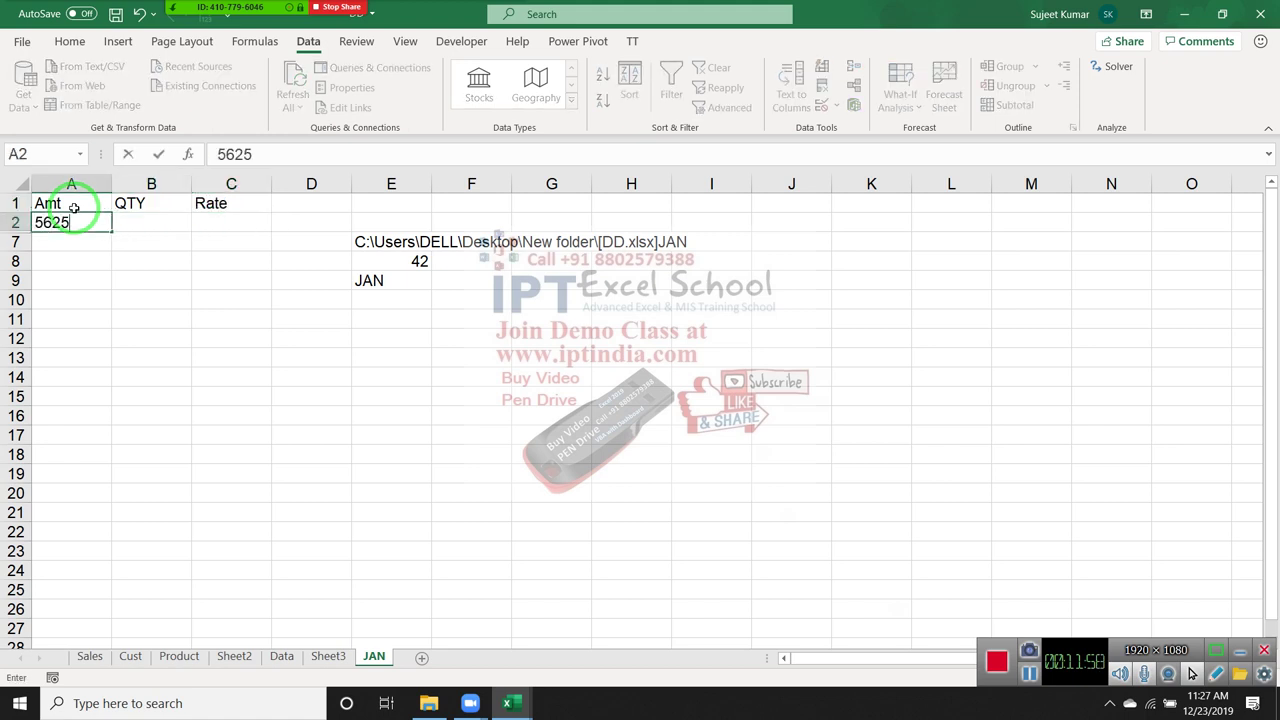
pyautogui.press('Tab')
pyautogui.write('4')
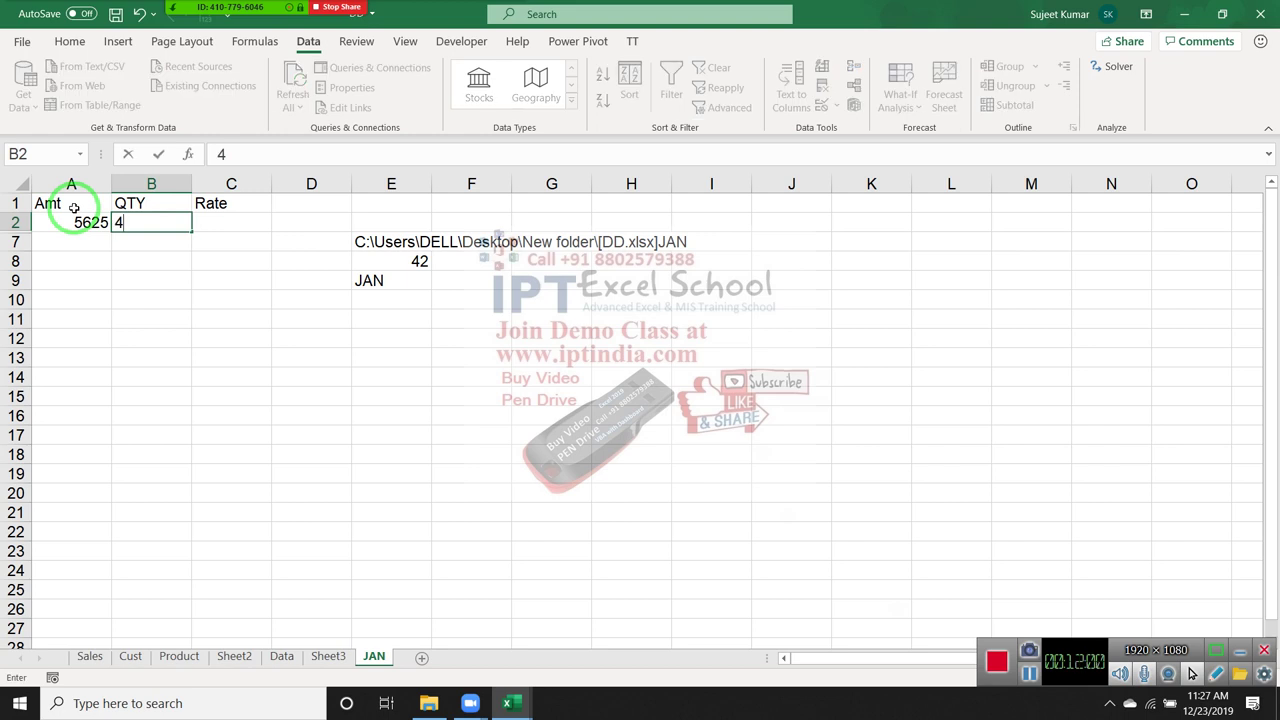
pyautogui.write('0')
pyautogui.press('Down')
pyautogui.press('Left')
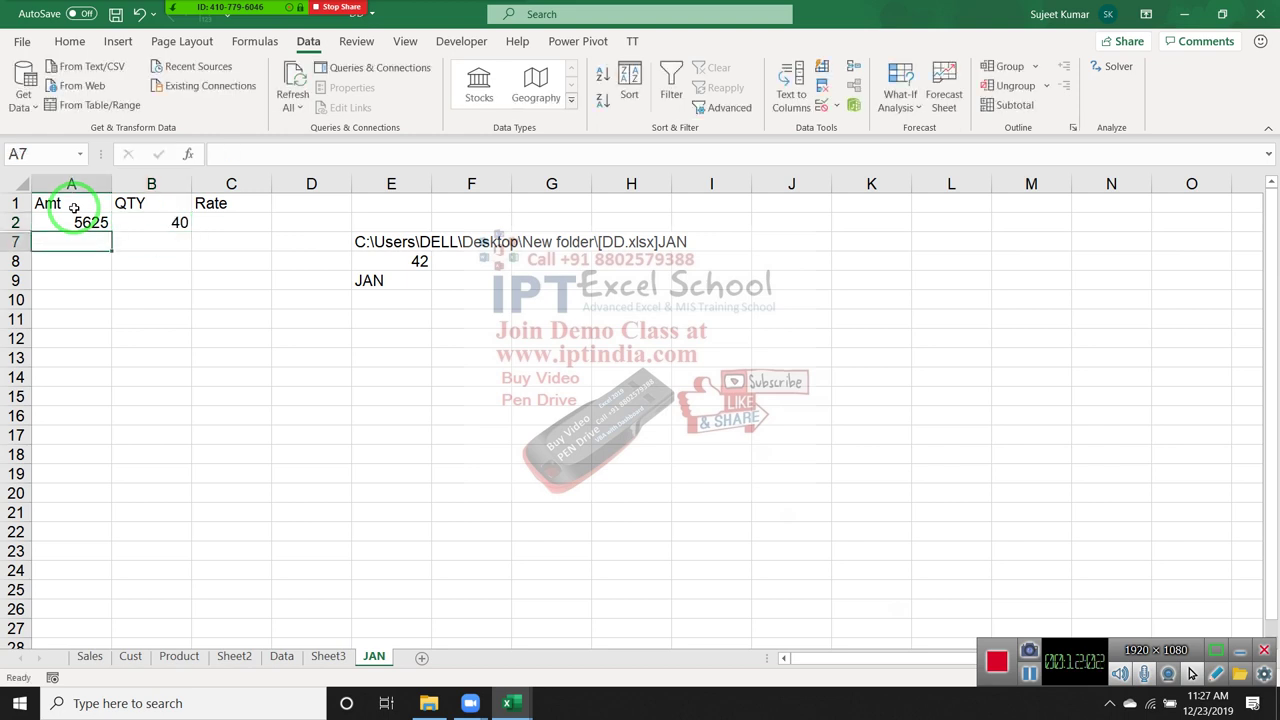
pyautogui.write('6526')
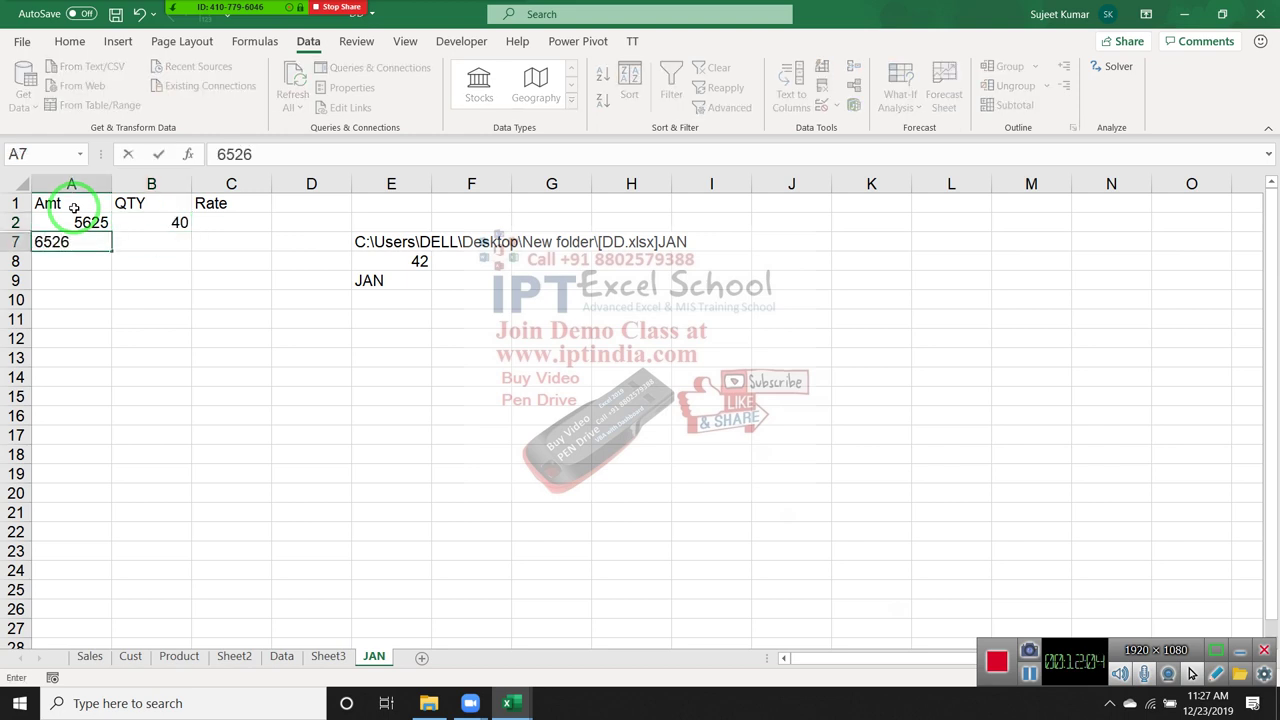
pyautogui.press('Tab')
pyautogui.write('38')
pyautogui.press('Return')
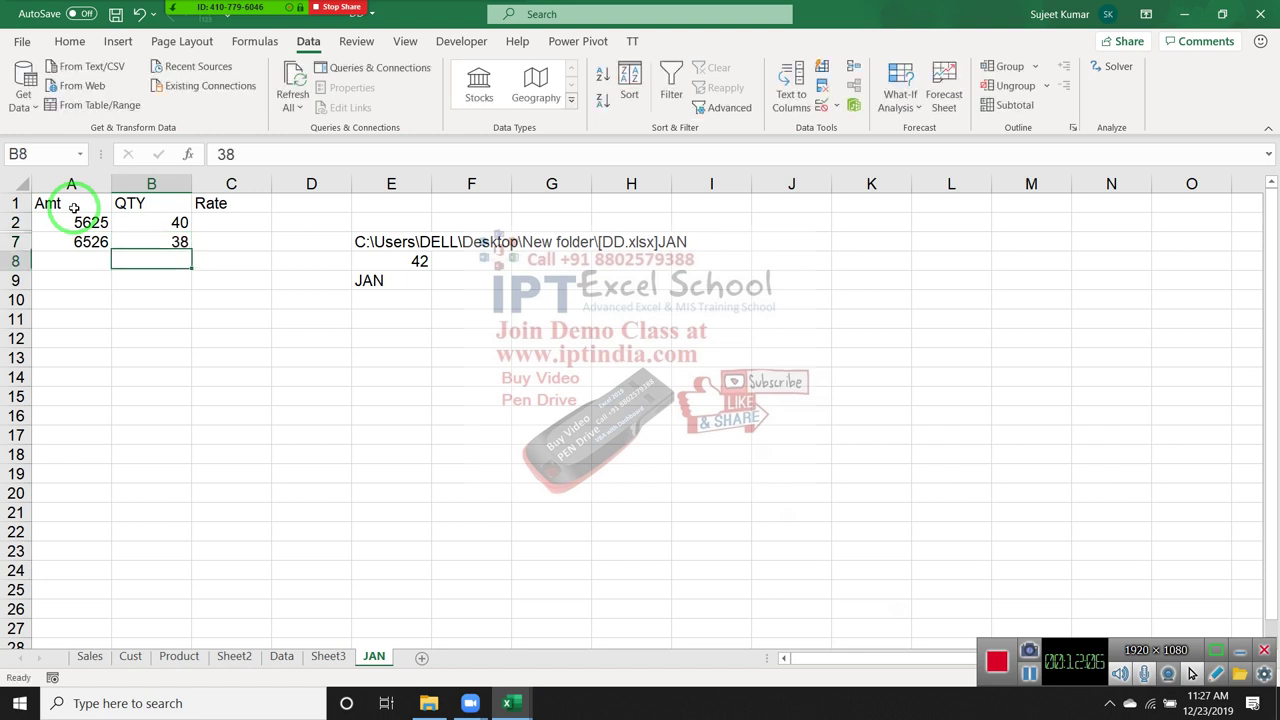
pyautogui.press('Left')
pyautogui.write('7845')
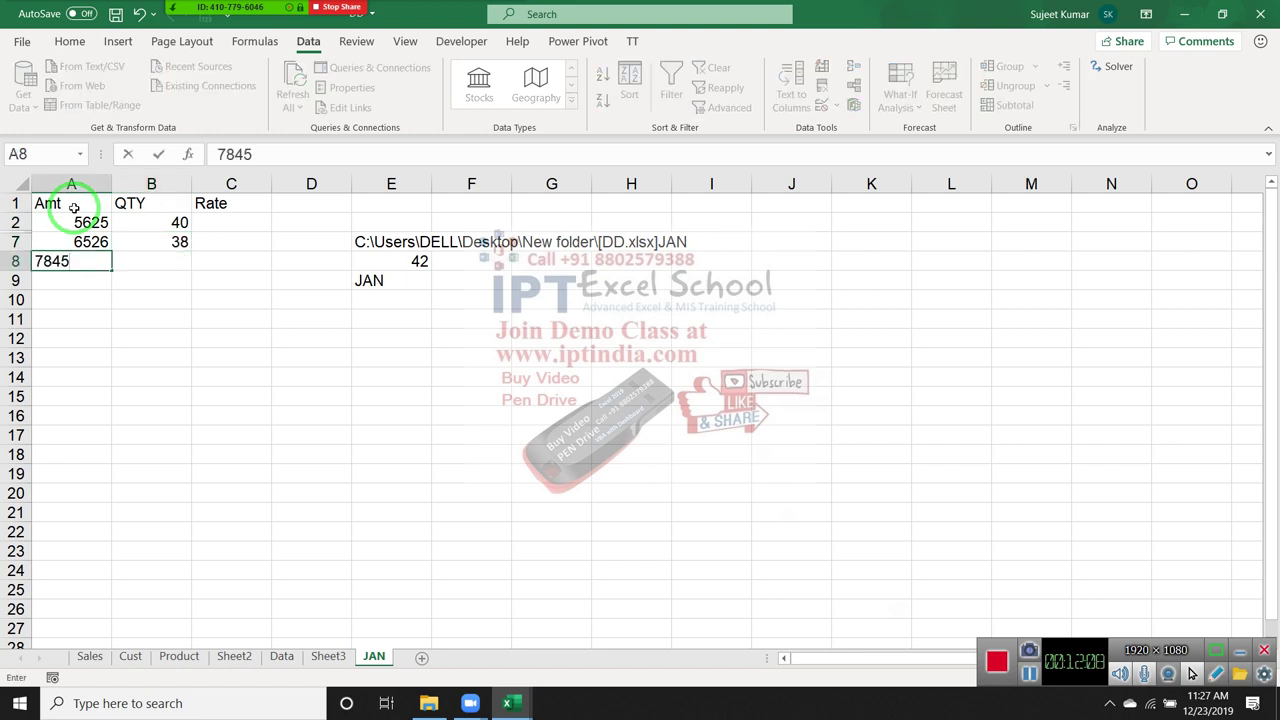
pyautogui.press('Tab')
pyautogui.write('62')
pyautogui.press('Tab')
# - Enter =A2/B2 in C2 and fill it down C2:C8
pyautogui.press('Up')
pyautogui.press('Up')
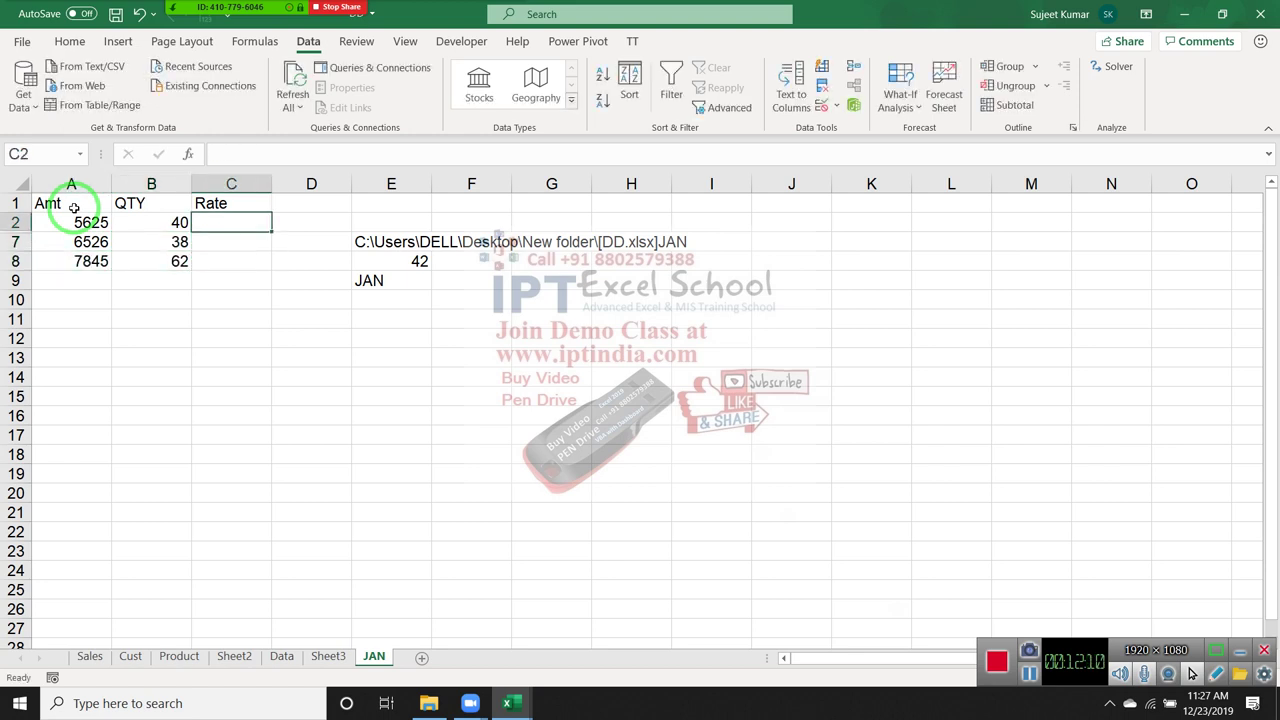
pyautogui.write('=')
pyautogui.press('Left')
pyautogui.press('Left')
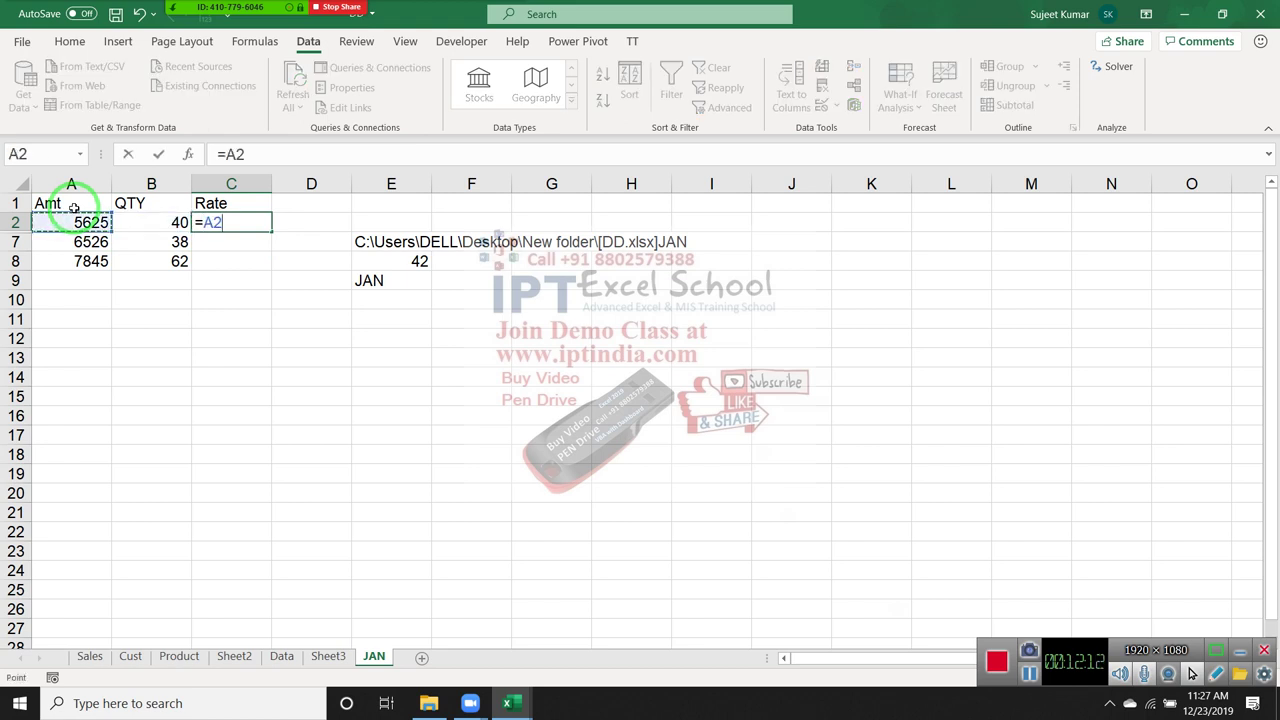
pyautogui.write('/')
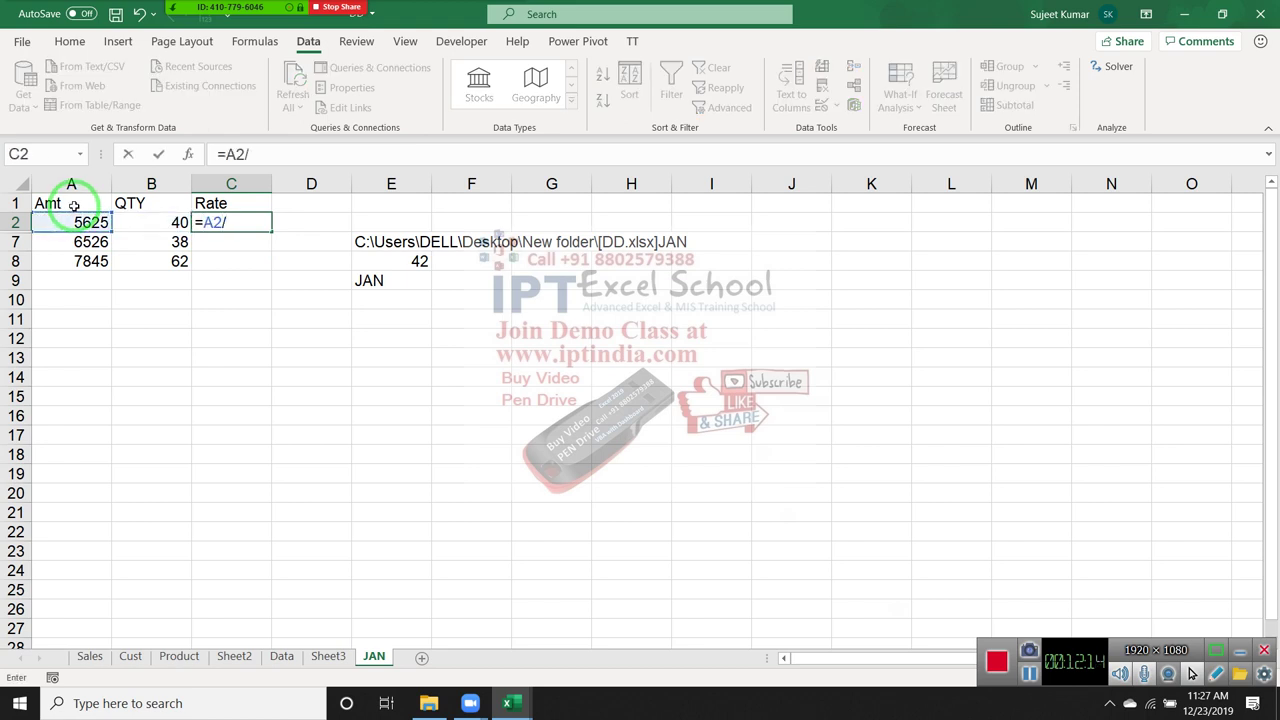
pyautogui.press('Left')
pyautogui.press('Return')
pyautogui.press('Left')
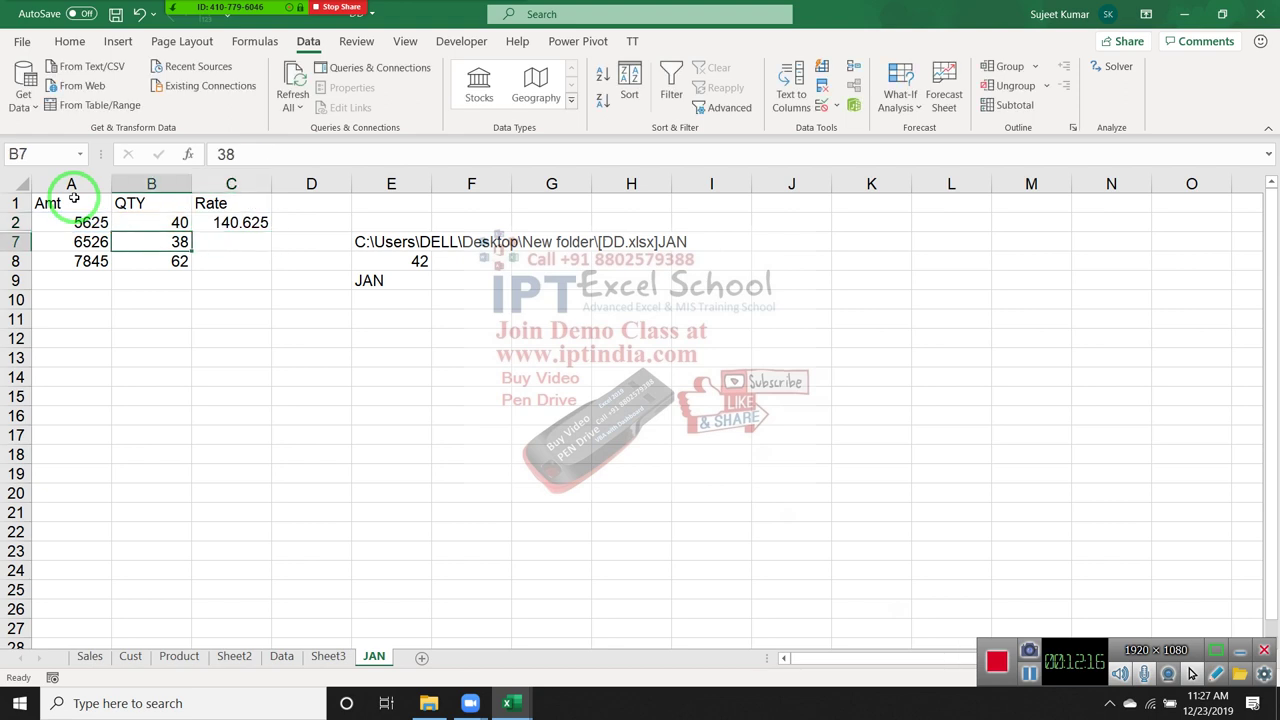
pyautogui.press('Down')
pyautogui.press('Right')
pyautogui.hotkey('shift', 'Up')
pyautogui.hotkey('shift', 'Up')
pyautogui.hotkey('ctrl', 'd')
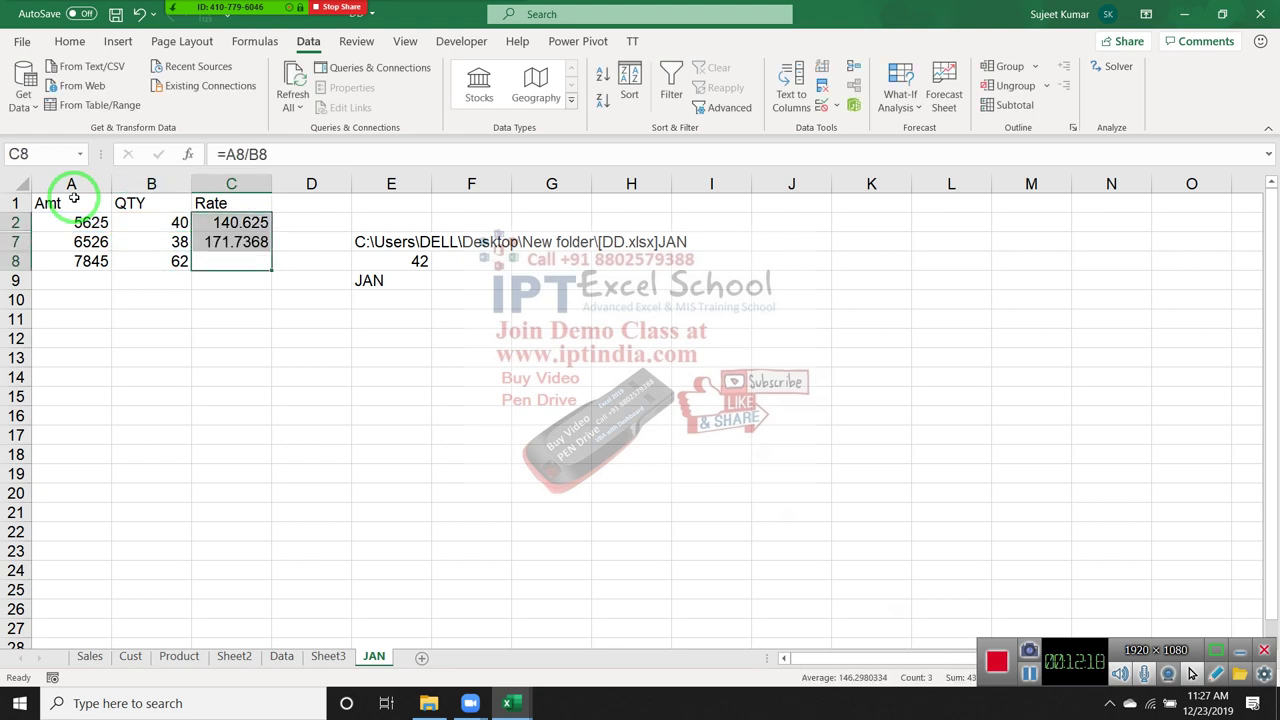
# - Delete the quantity in B7 so C7 shows #DIV/0!
pyautogui.press('Up')
pyautogui.press('Down')
pyautogui.press('Up')
pyautogui.press('Left')
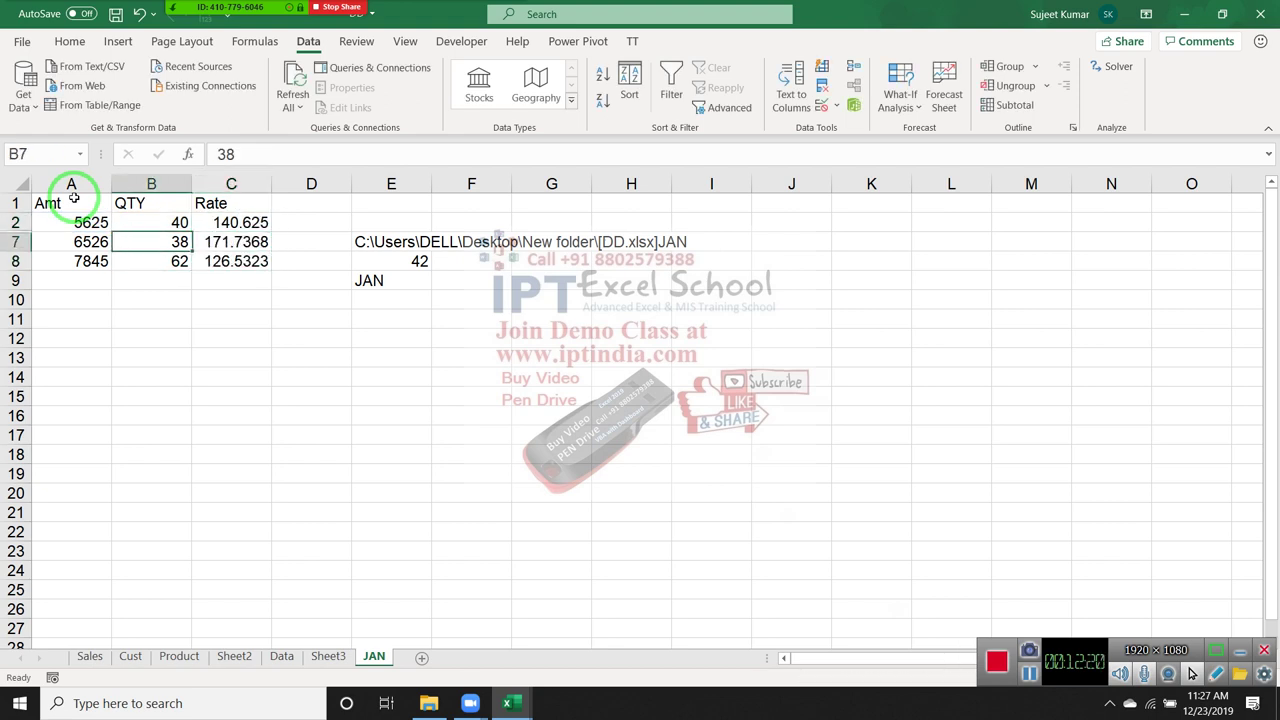
pyautogui.press('Delete')
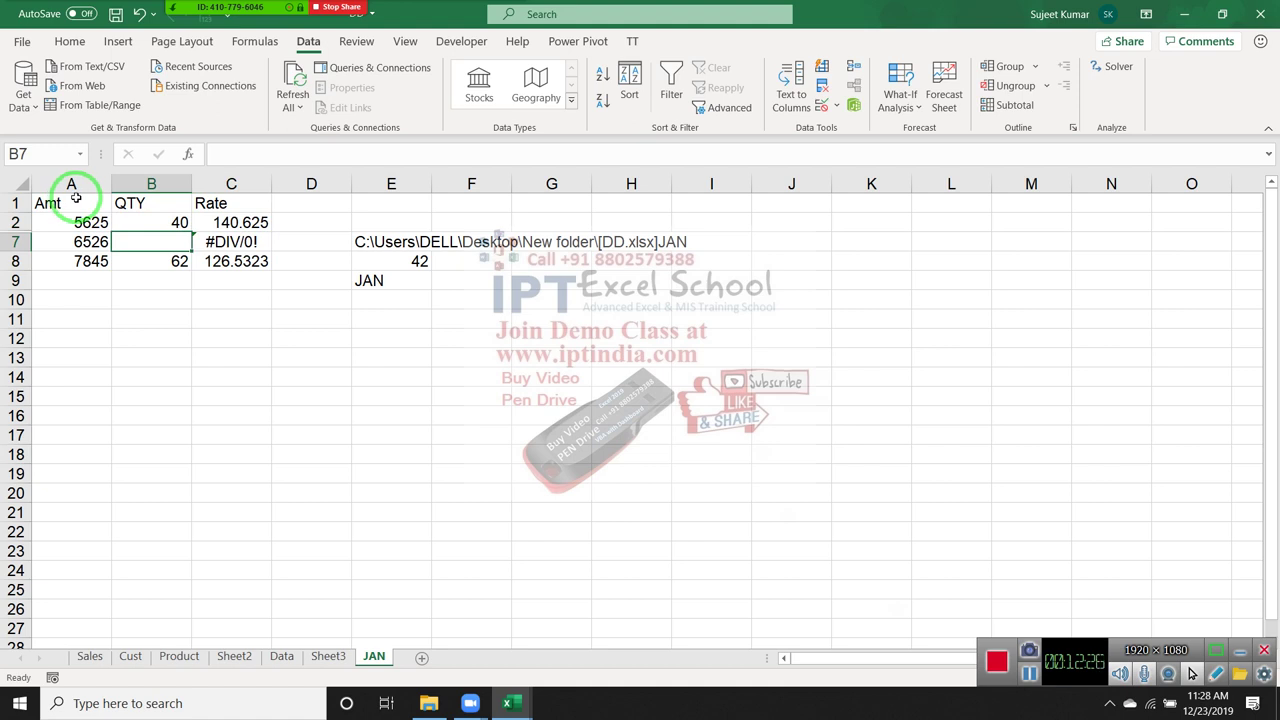
# - Enter =NA() in A2 via autocomplete so it shows #N/A
pyautogui.press('Up')
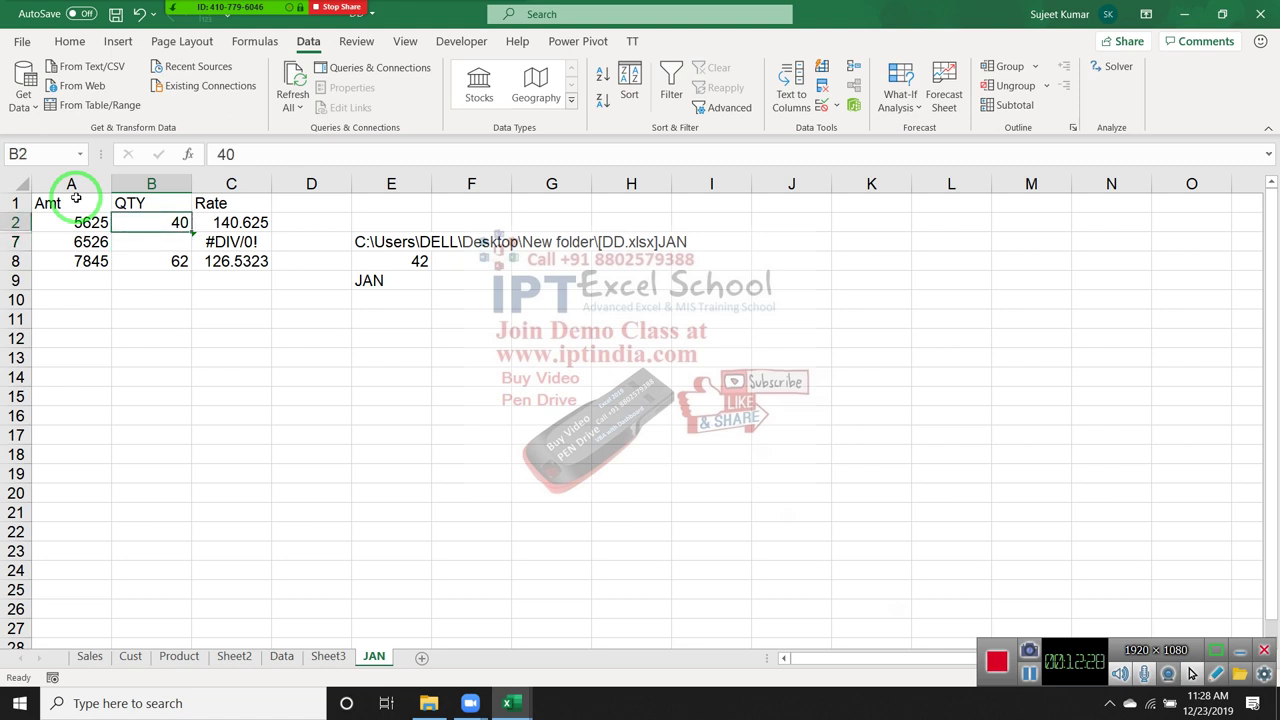
pyautogui.press('Left')
pyautogui.write('n')
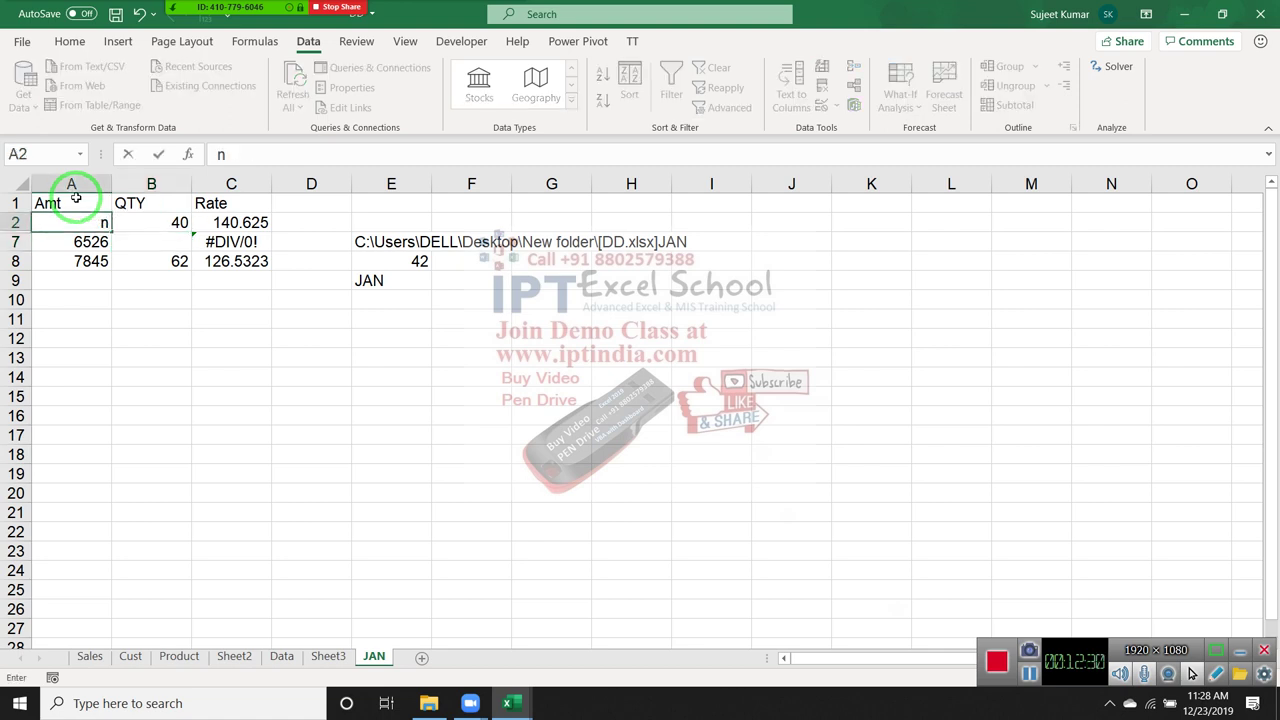
pyautogui.press('BackSpace')
pyautogui.write('=n')
pyautogui.press('Down')
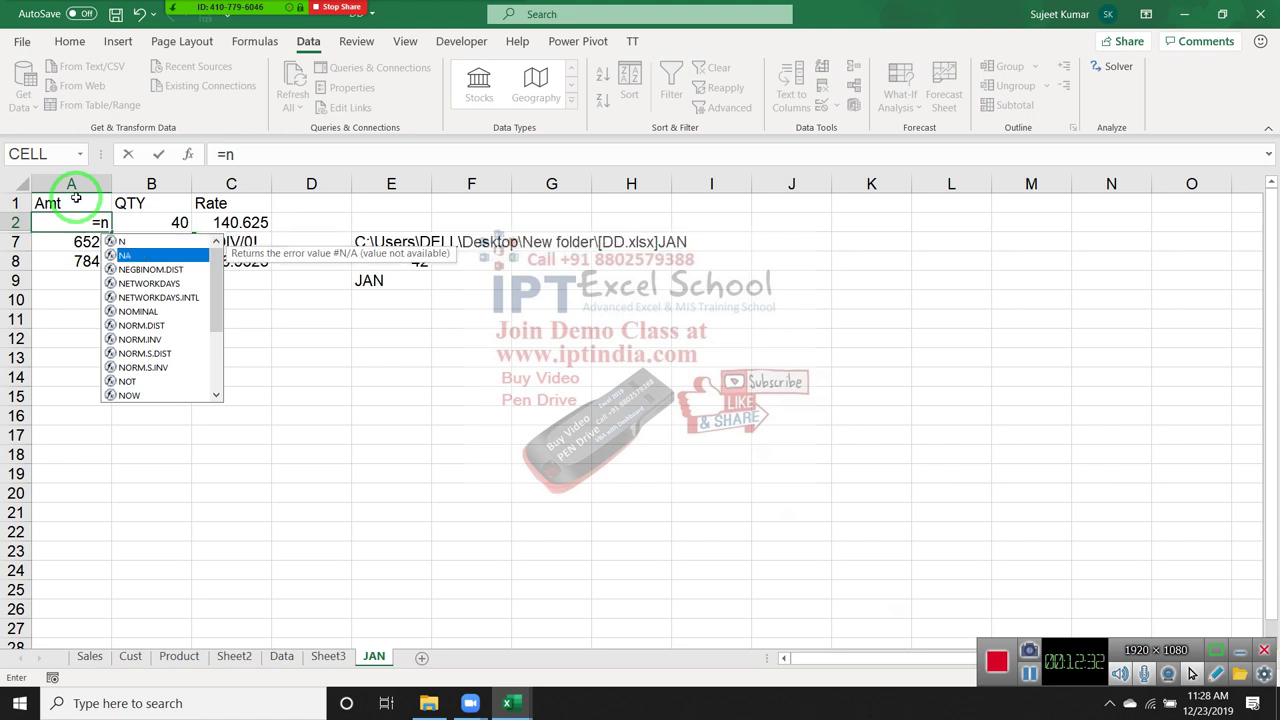
pyautogui.press('Tab')
pyautogui.write(')')
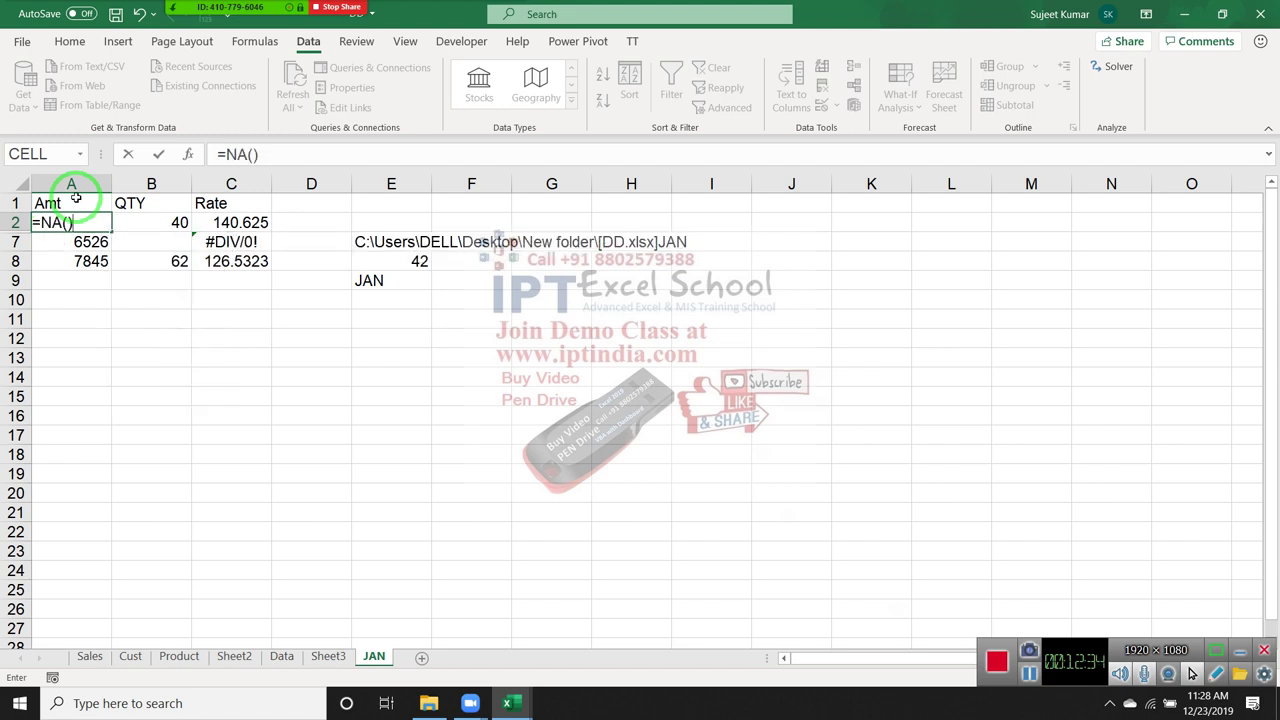
pyautogui.press('Return')
# - Set B2's quantity to 0, then compare C2's #N/A with C7's #DIV/0!
pyautogui.press('Up')
pyautogui.press('Right')
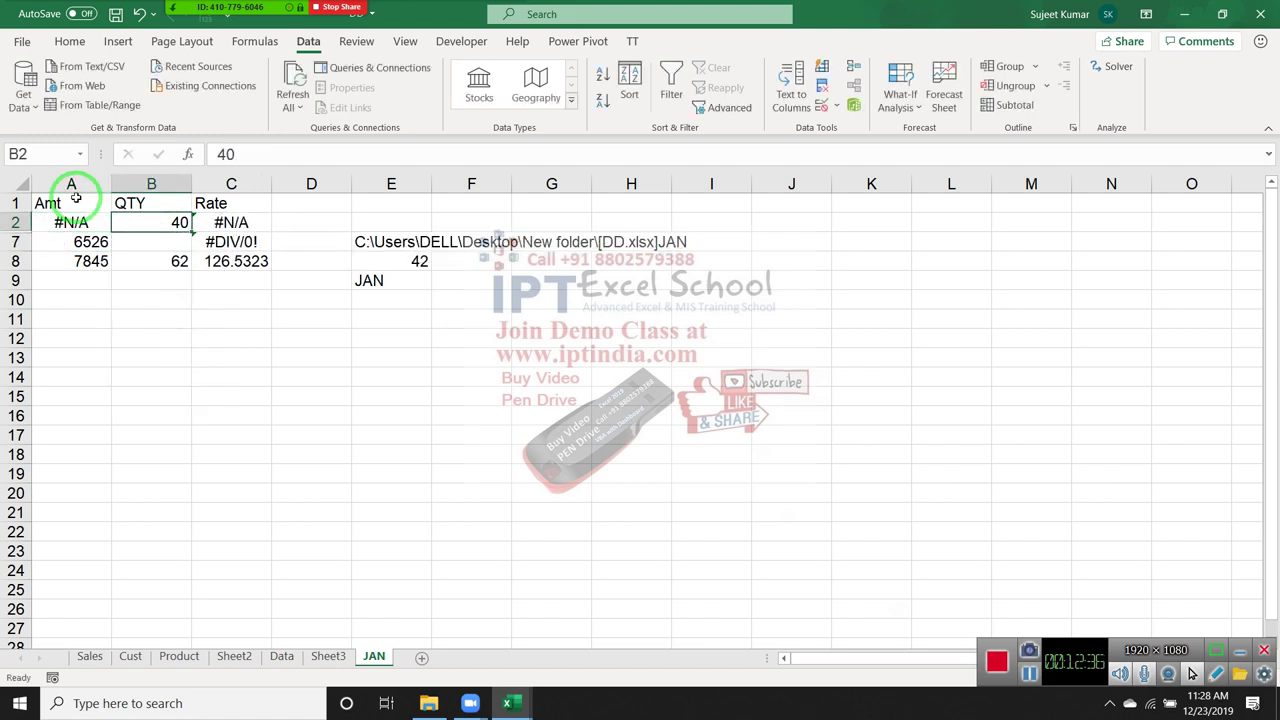
pyautogui.write('0')
pyautogui.press('Tab')
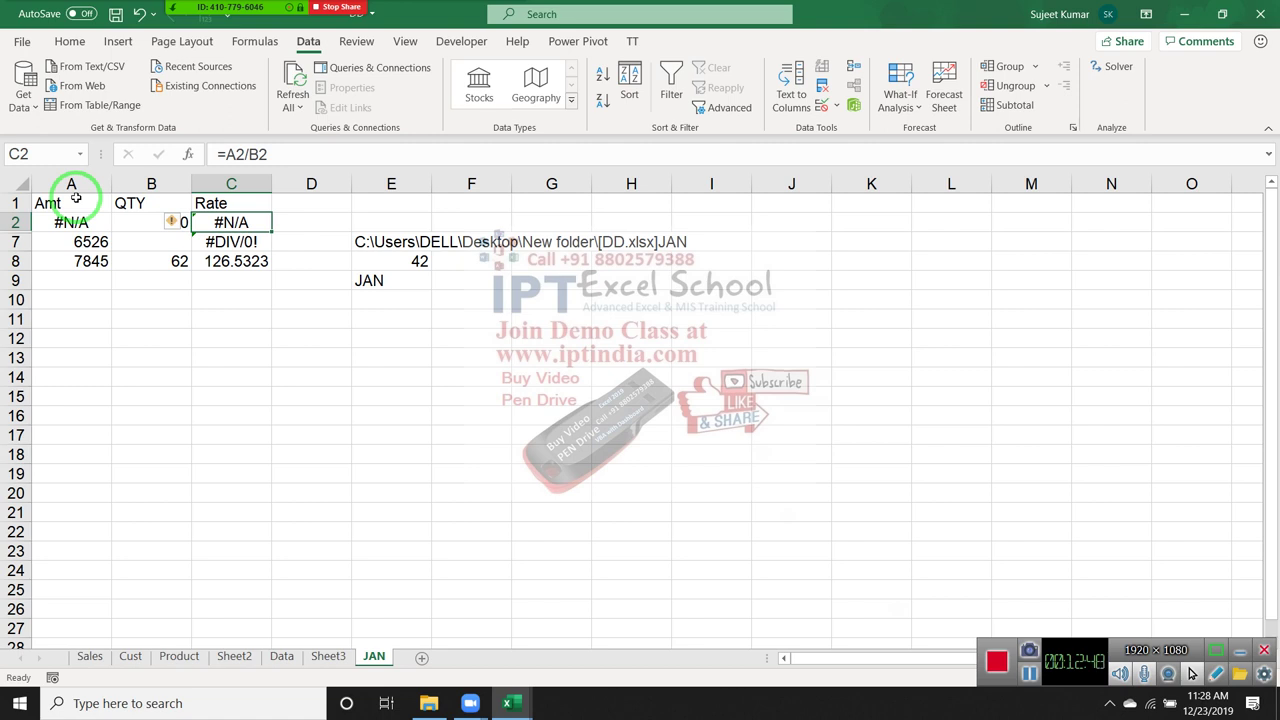
pyautogui.press('Down')
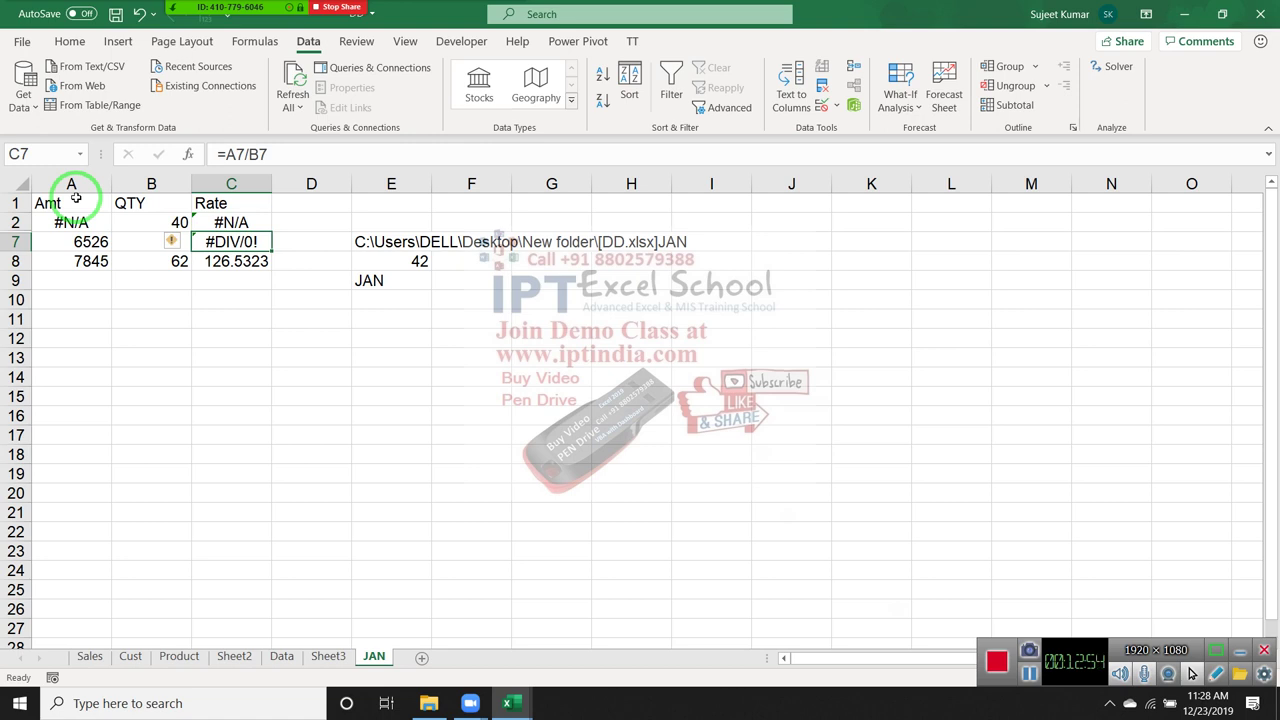
pyautogui.press('Up')
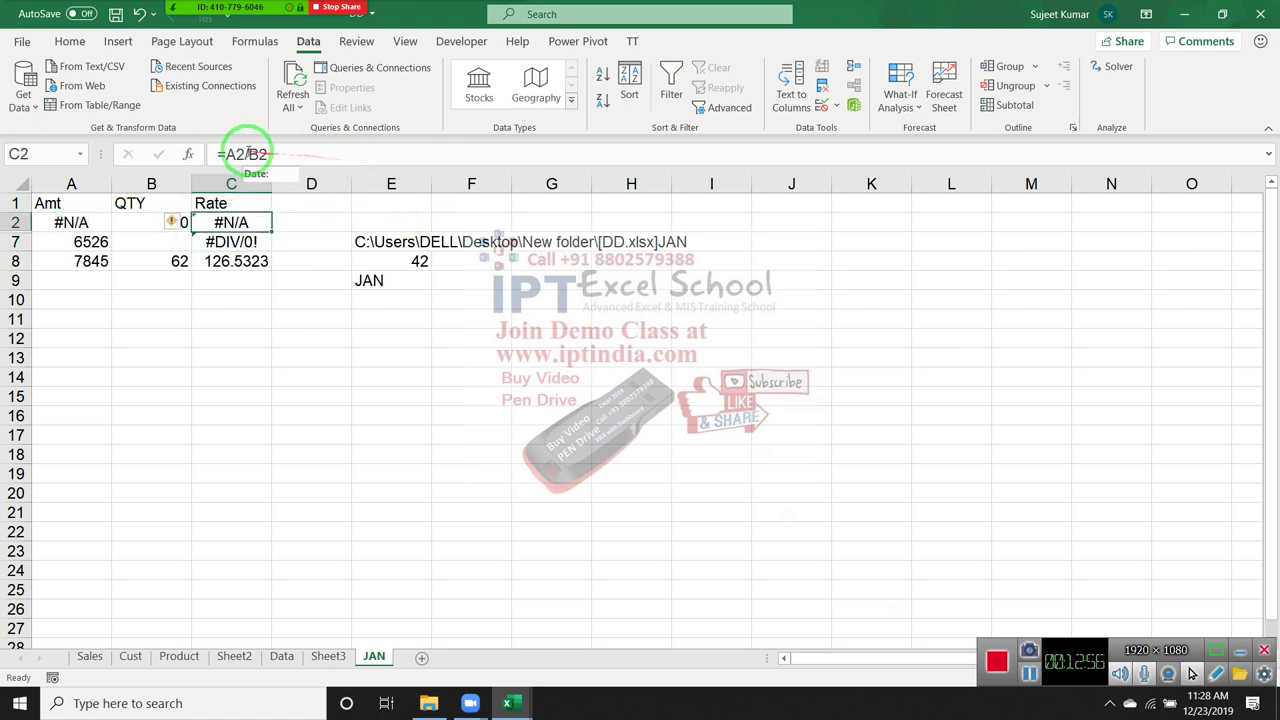
# - Wrap C2's A2/B2 in ERROR.TYPE, giving =ERROR.TYPE(A2/B2), which returns 7
pyautogui.click(230, 154)
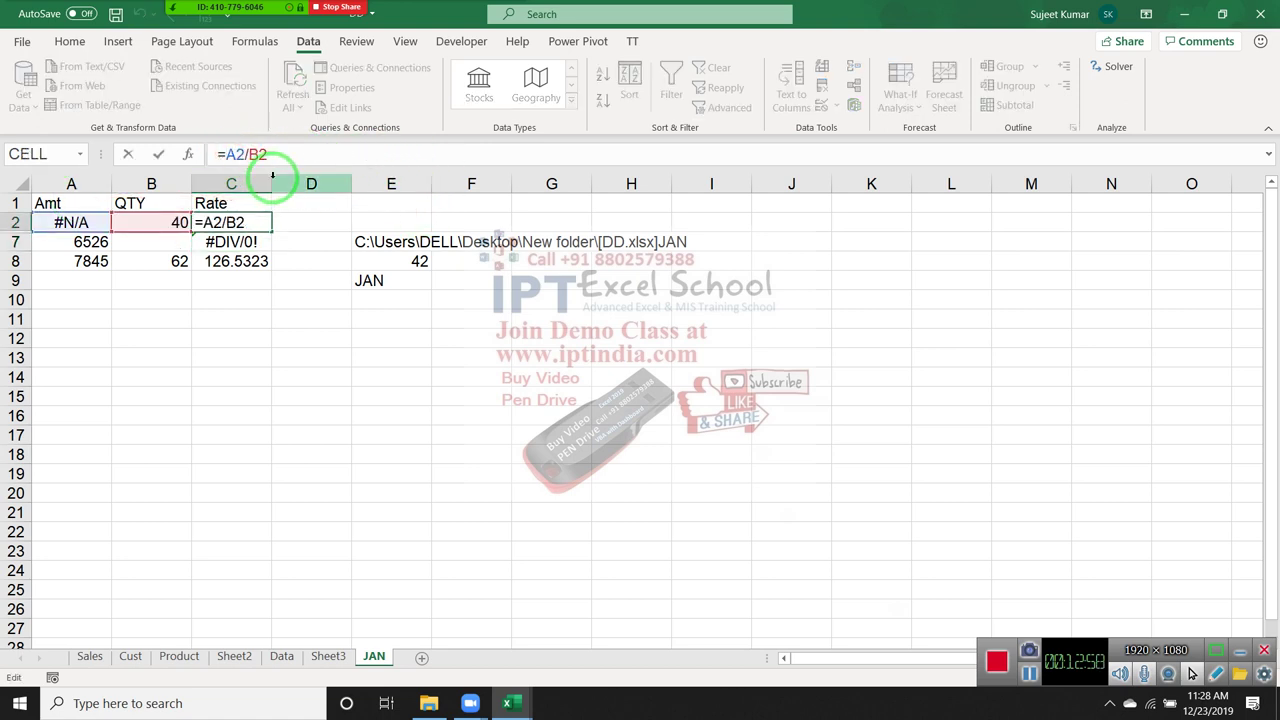
pyautogui.write('eo')
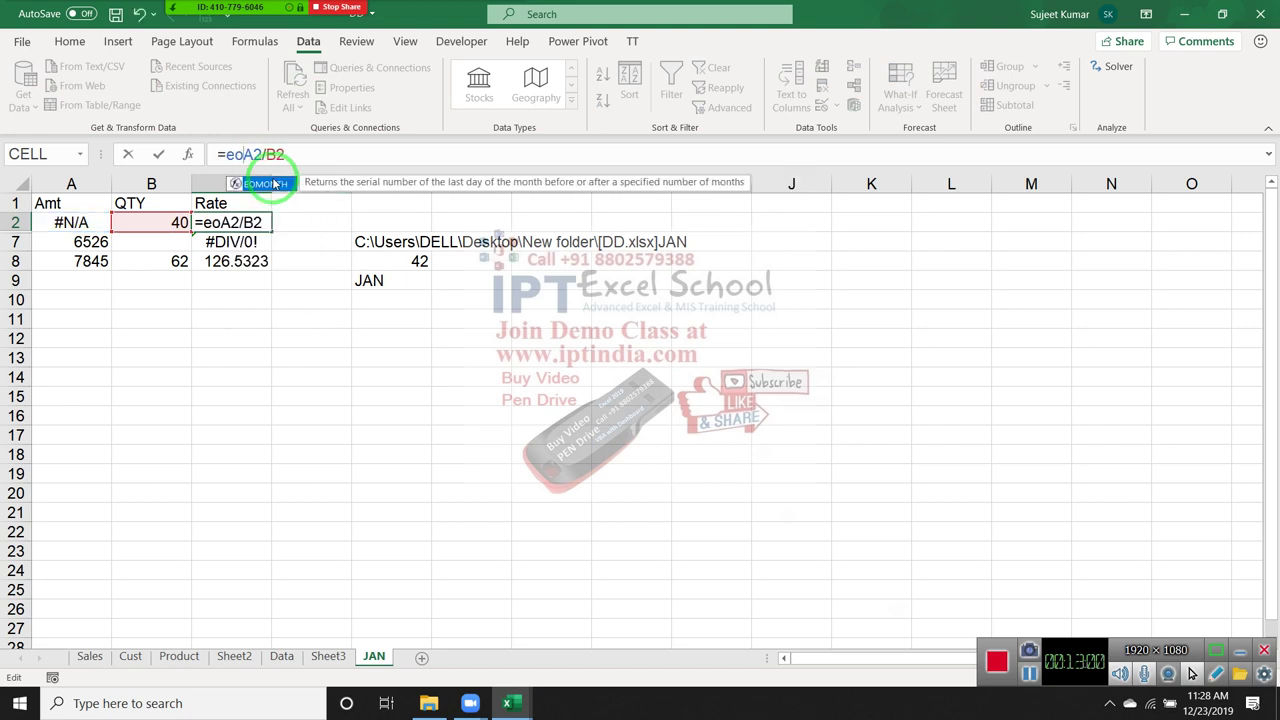
pyautogui.write('r')
pyautogui.press('Down')
pyautogui.press('Down')
pyautogui.press('Down')
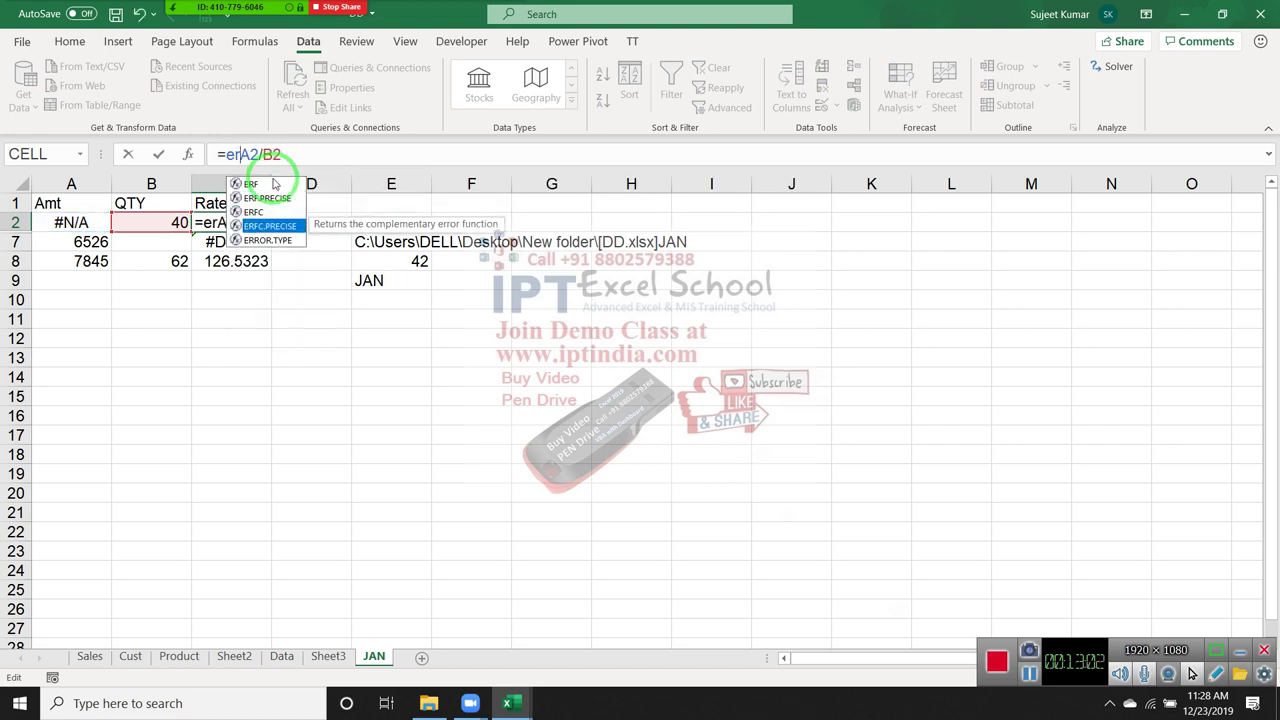
pyautogui.press('Down')
pyautogui.press('Tab')
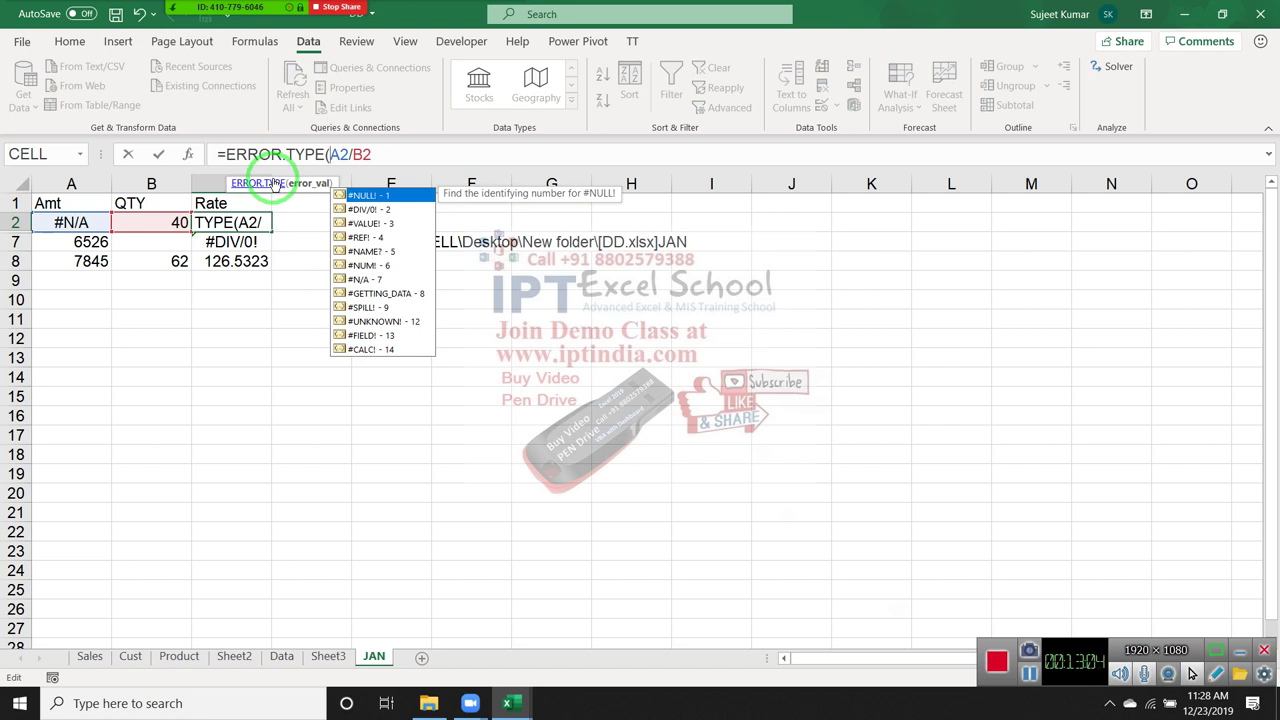
pyautogui.click(457, 148)
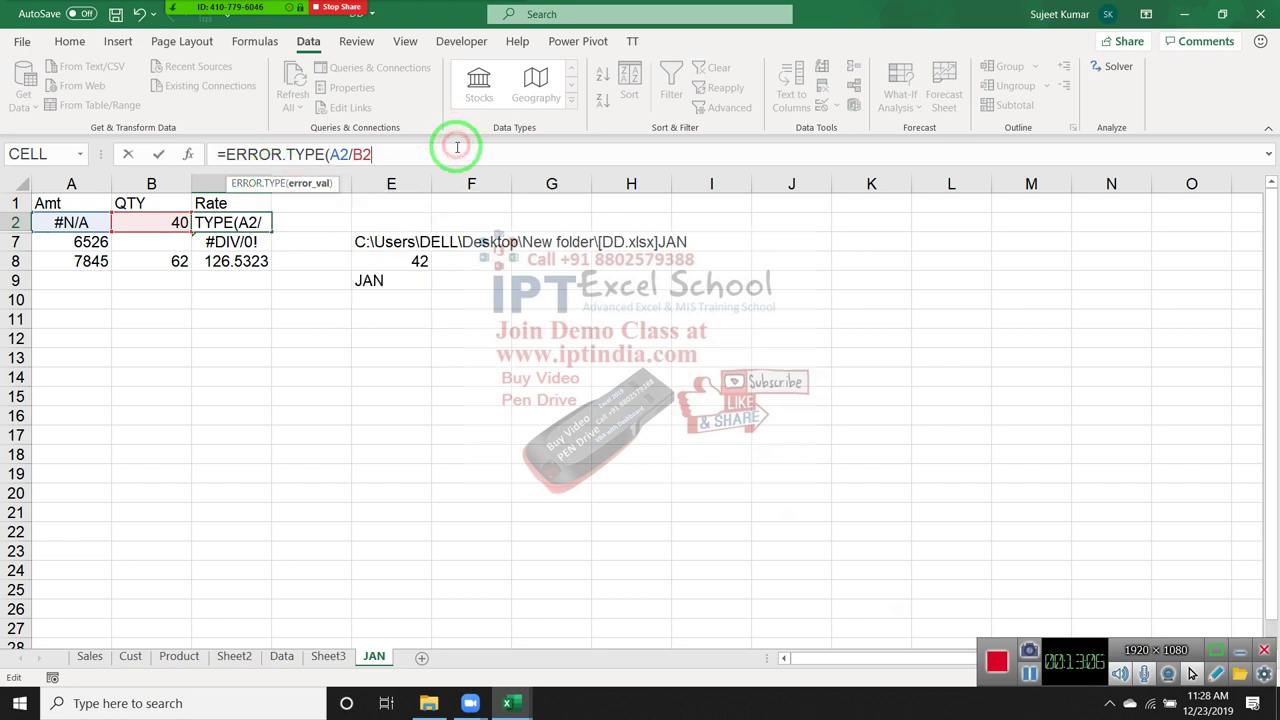
pyautogui.write(')')
pyautogui.press('Return')
pyautogui.press('Up')
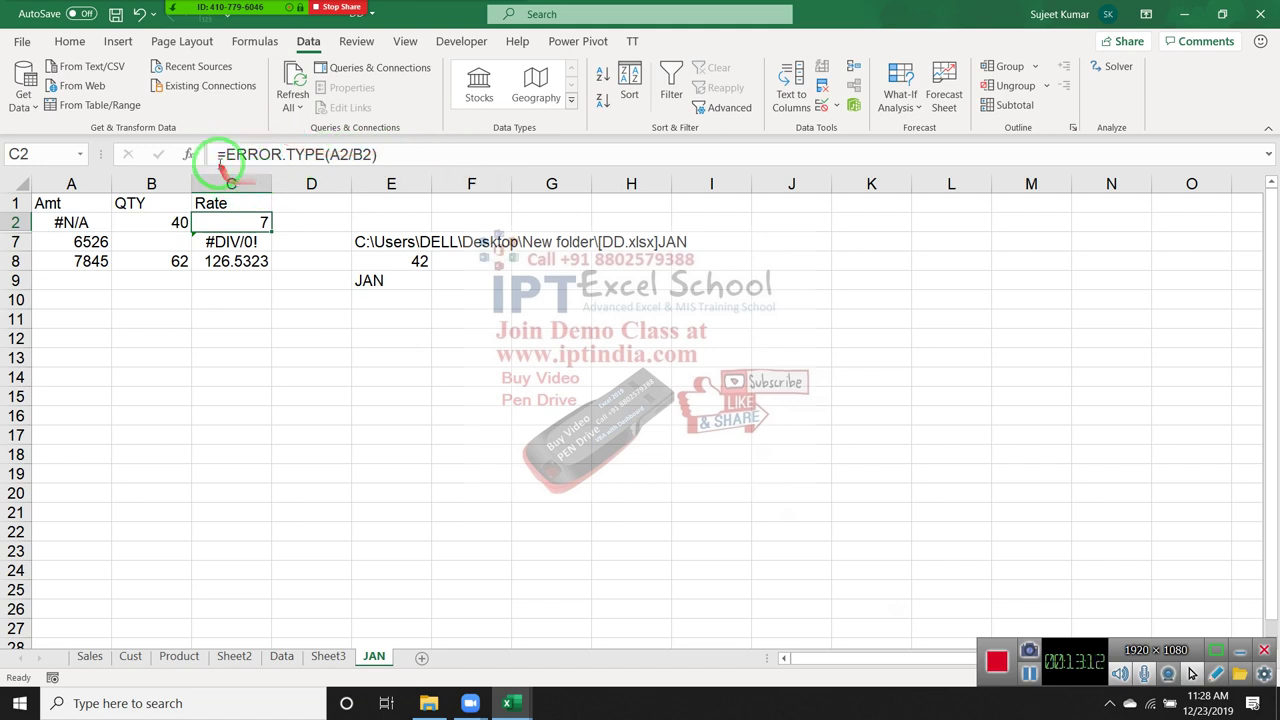
# - Edit C2 to =IF(ERROR.TYPE(A2/B2)=2,"Qty Not Avl","For Get ER")
pyautogui.click(224, 153)
pyautogui.write('I')
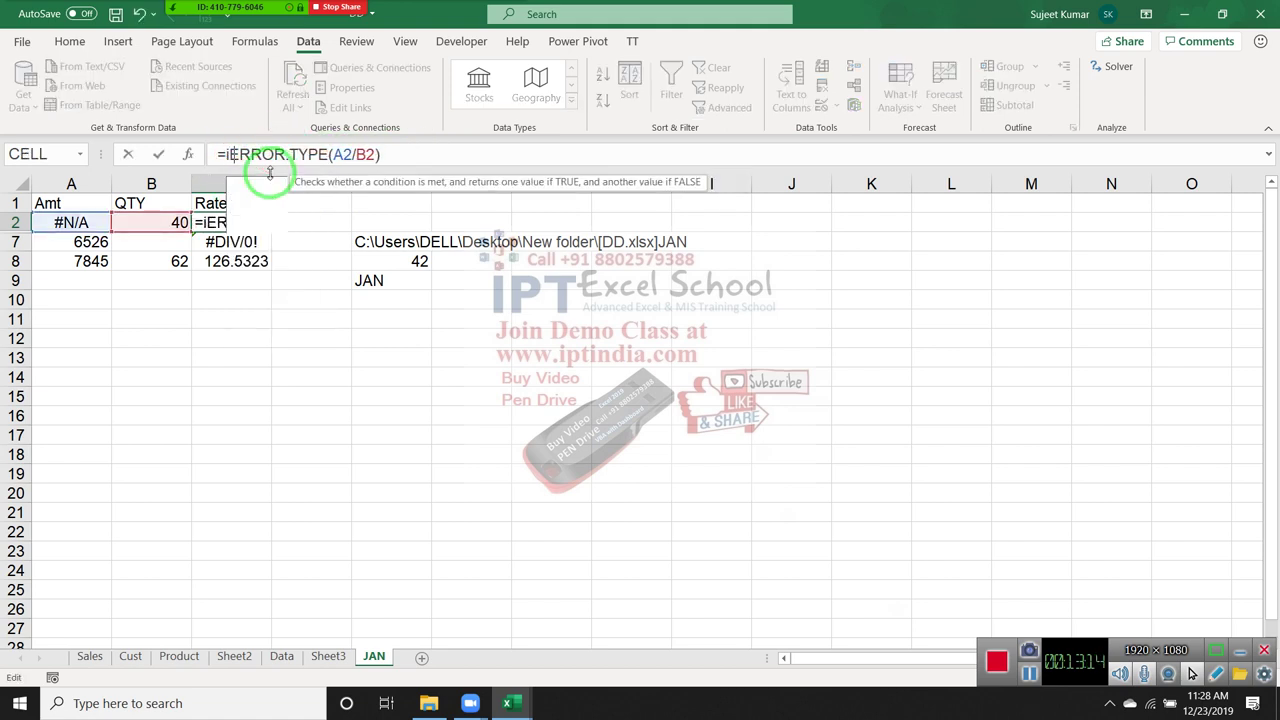
pyautogui.write('F(')
pyautogui.click(473, 157)
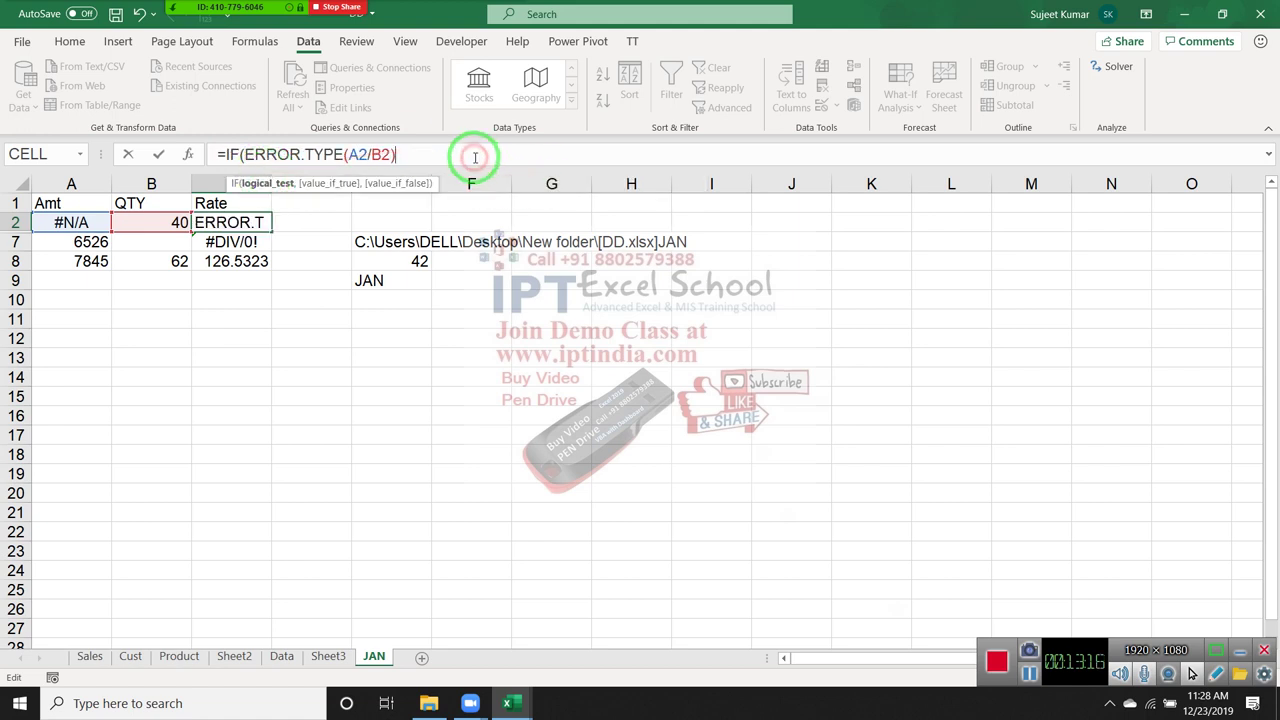
pyautogui.write('=2')
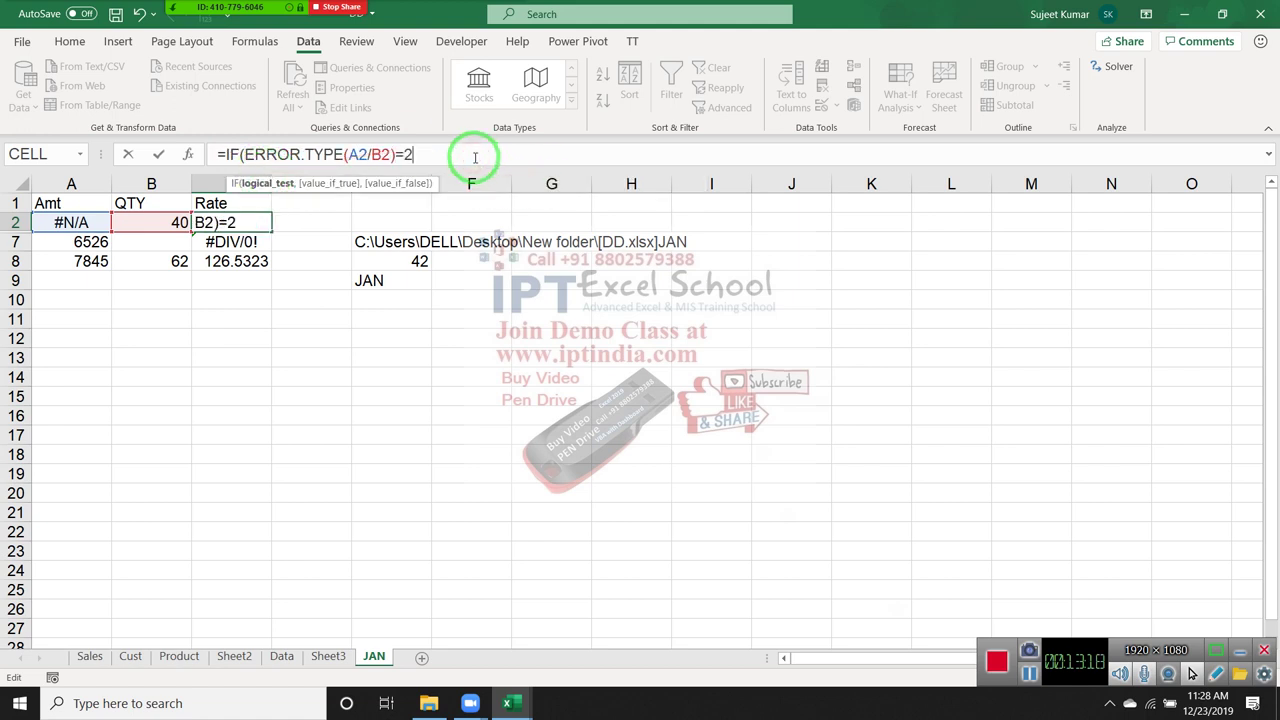
pyautogui.write(',')
pyautogui.write('Q')
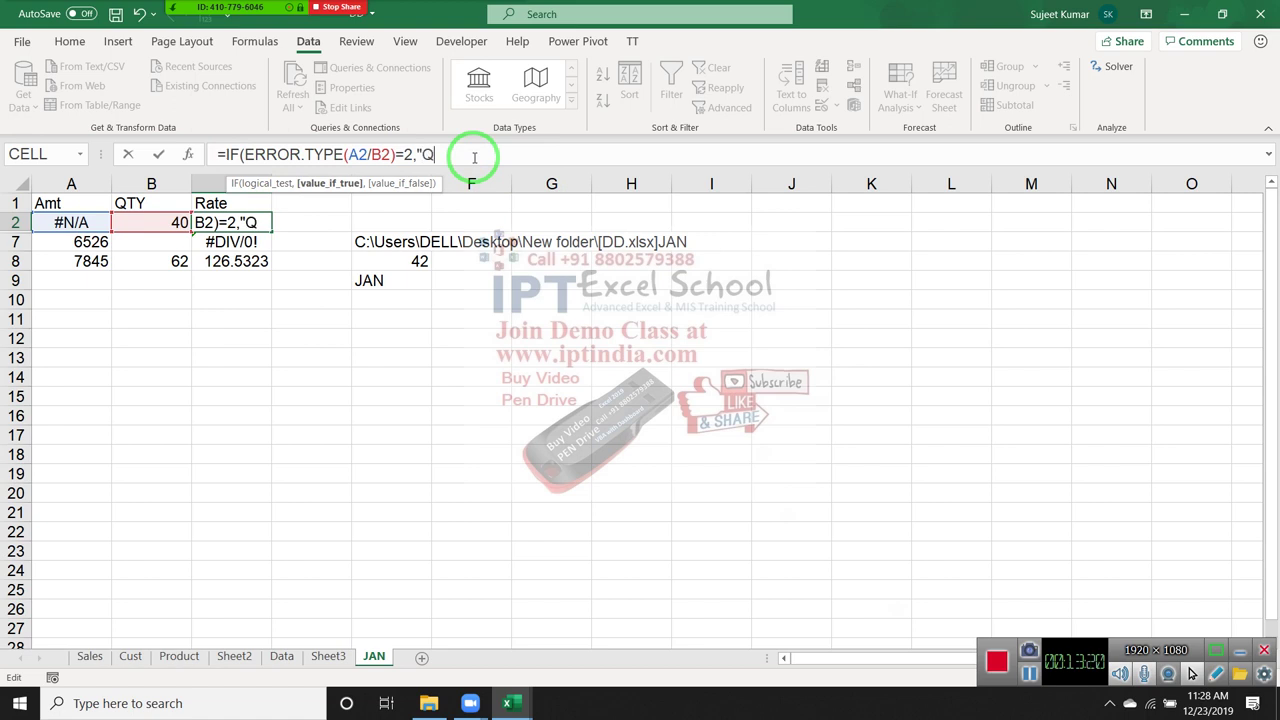
pyautogui.write('ty No')
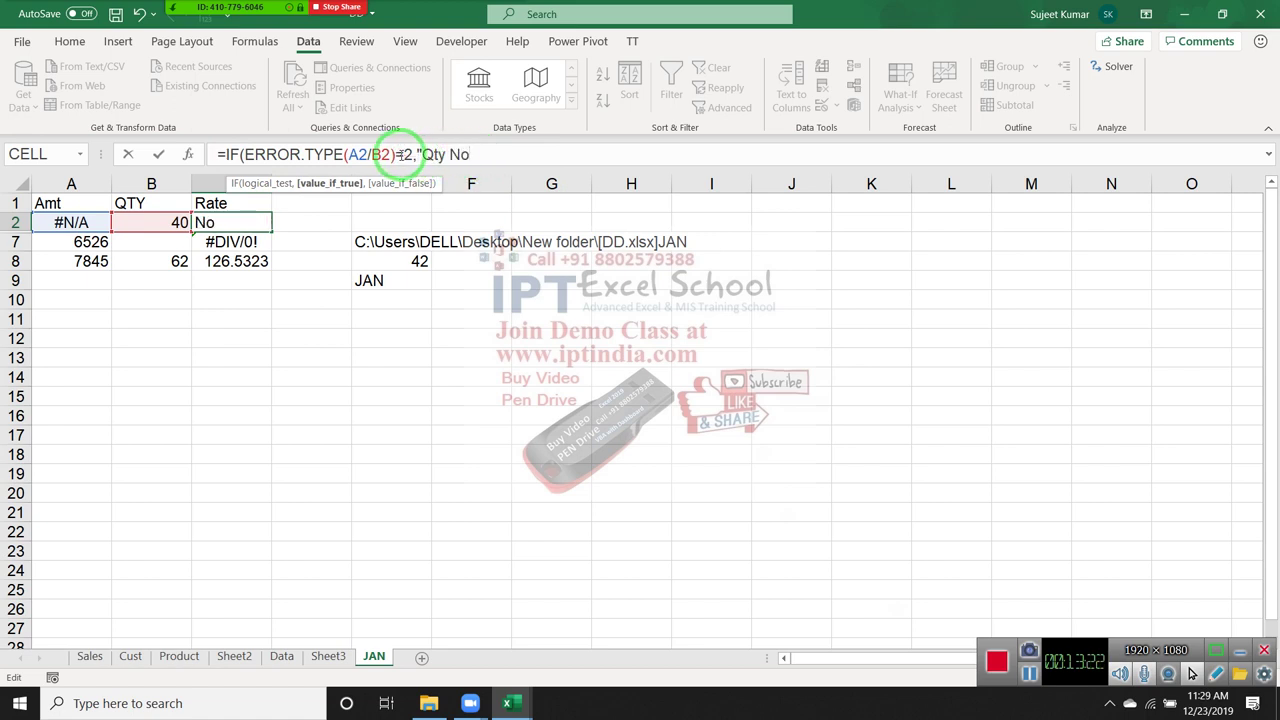
pyautogui.write('t')
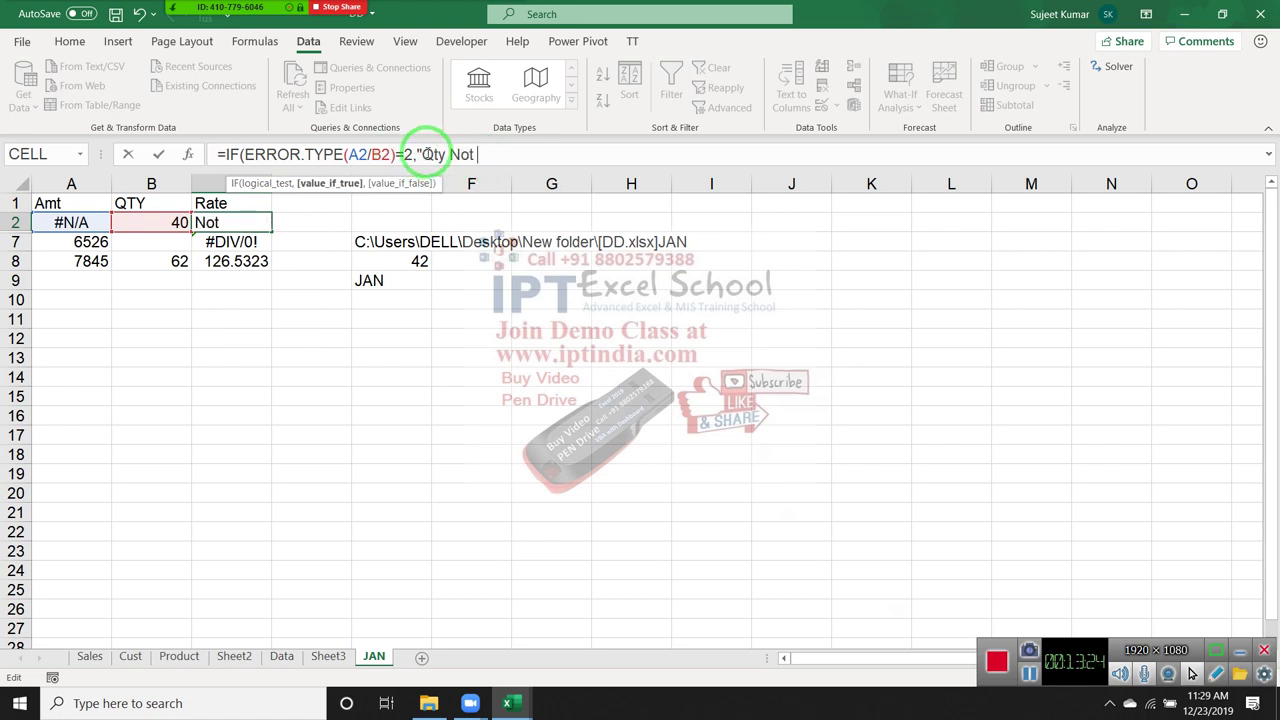
pyautogui.write(' A')
pyautogui.write('vl"')
pyautogui.write(',"')
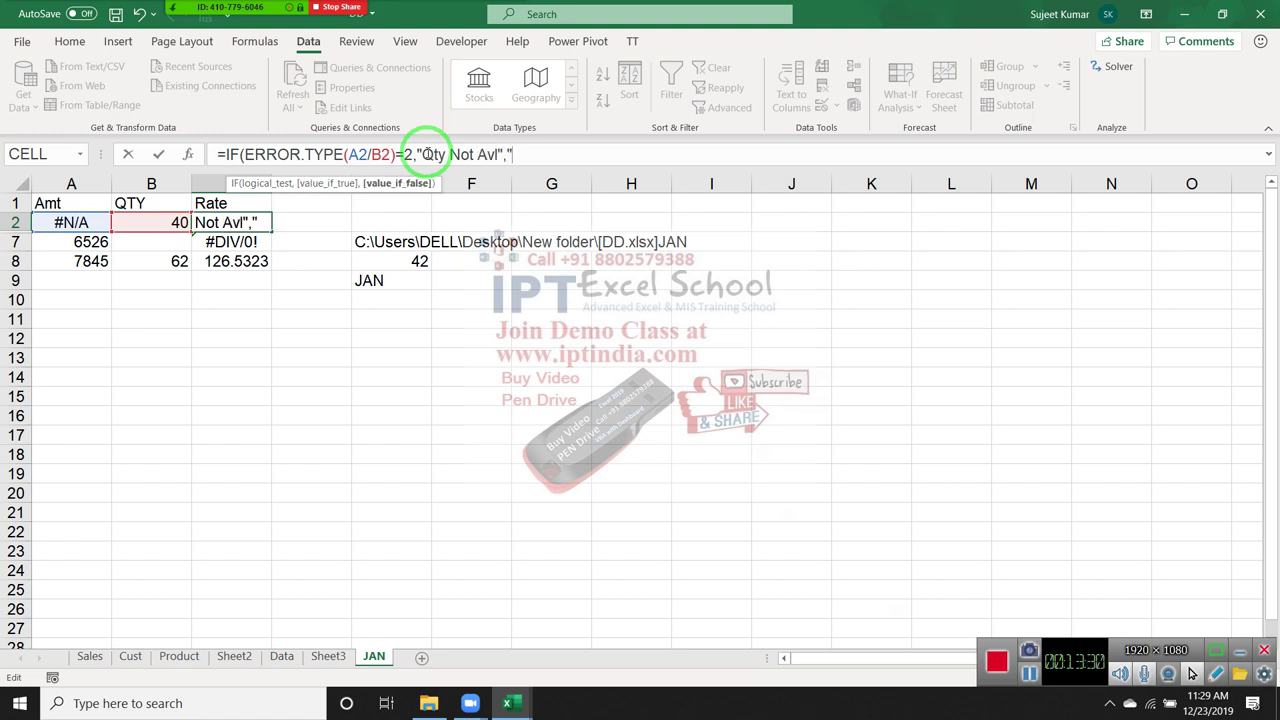
pyautogui.write('For')
pyautogui.write(' Get ER')
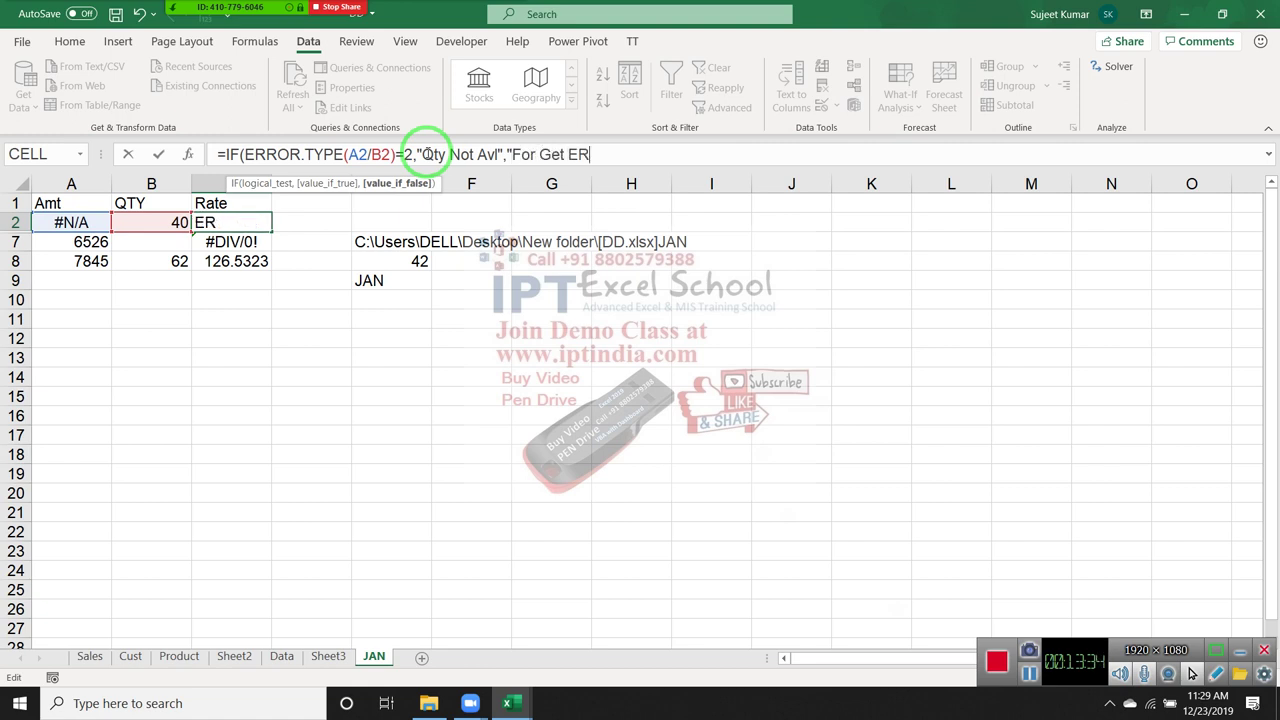
pyautogui.write('")')
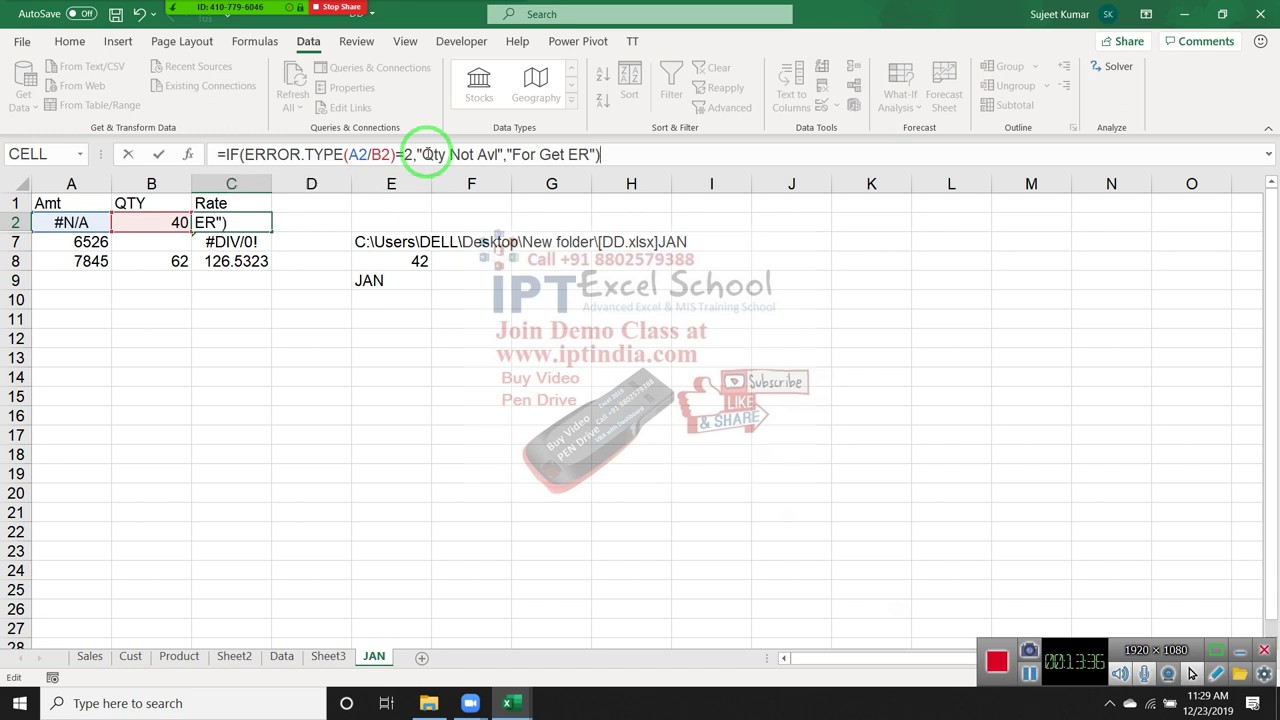
pyautogui.press('Return')
# - Try filling the IF formula down the Rate column to C8, undo it, then deselect
pyautogui.press('Up')
pyautogui.hotkey('shift', 'Down')
pyautogui.hotkey('shift', 'Down')
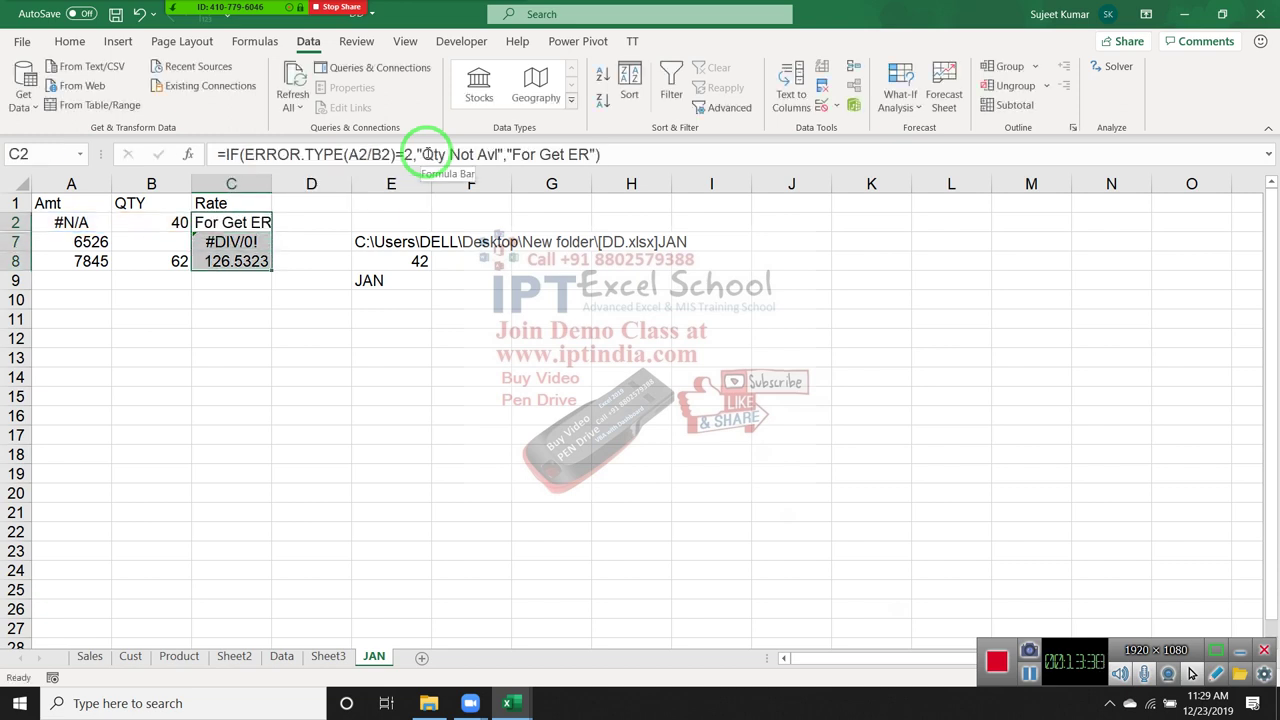
pyautogui.hotkey('ctrl', 'd')
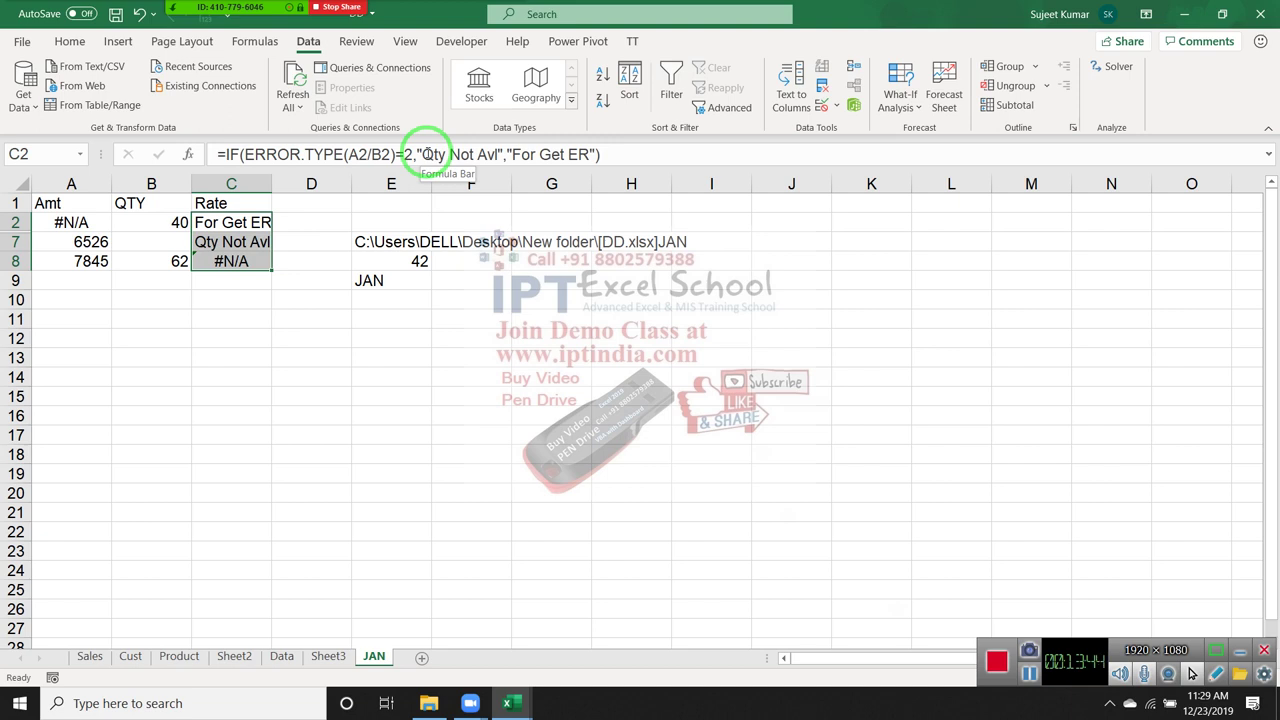
pyautogui.hotkey('ctrl', 'z')
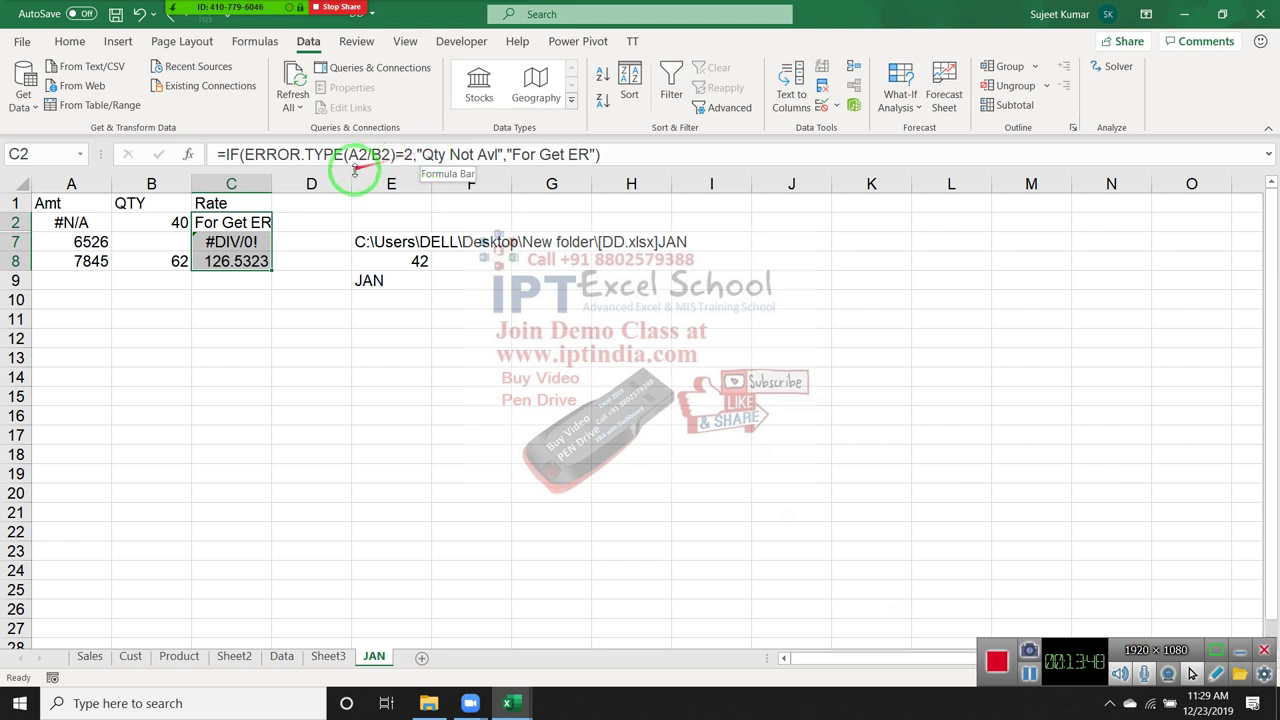
pyautogui.click(284, 288)
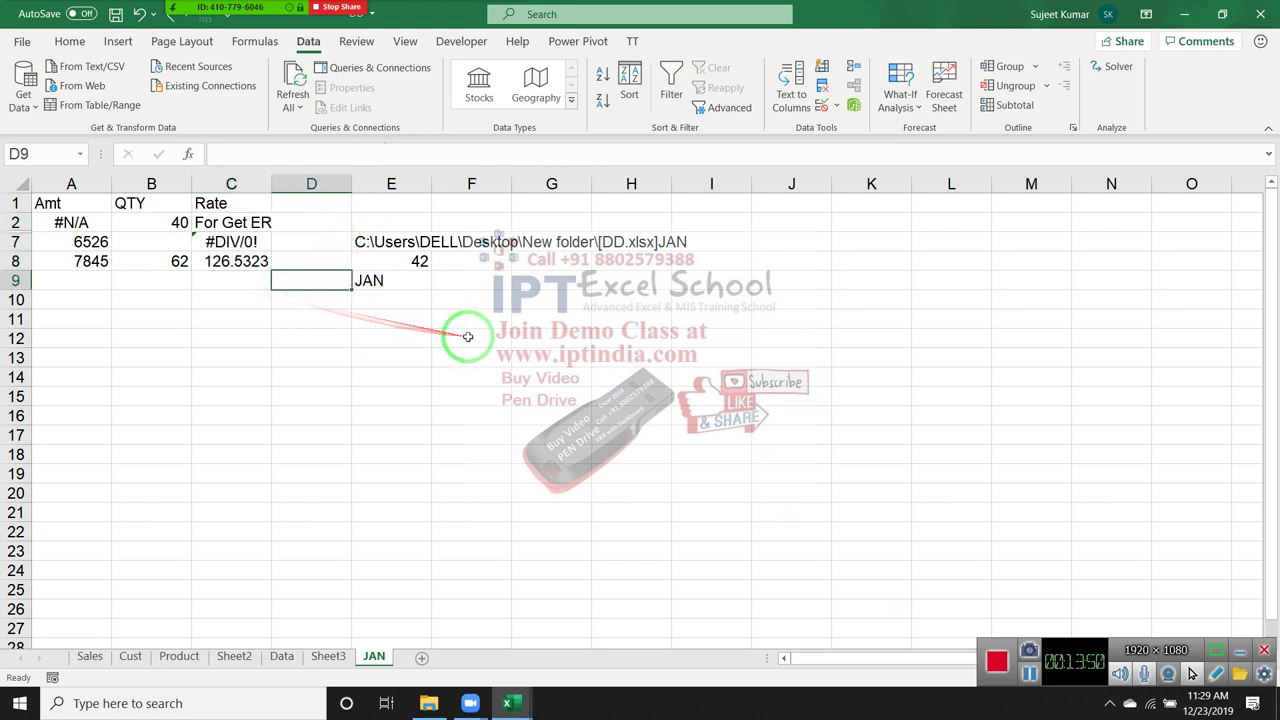
# - Cancel the Insert Function dialog, then start =ERROR.TYPE( in F10 via autocomplete
pyautogui.scroll(-4, 374, 314)
pyautogui.scroll(4, 374, 314)
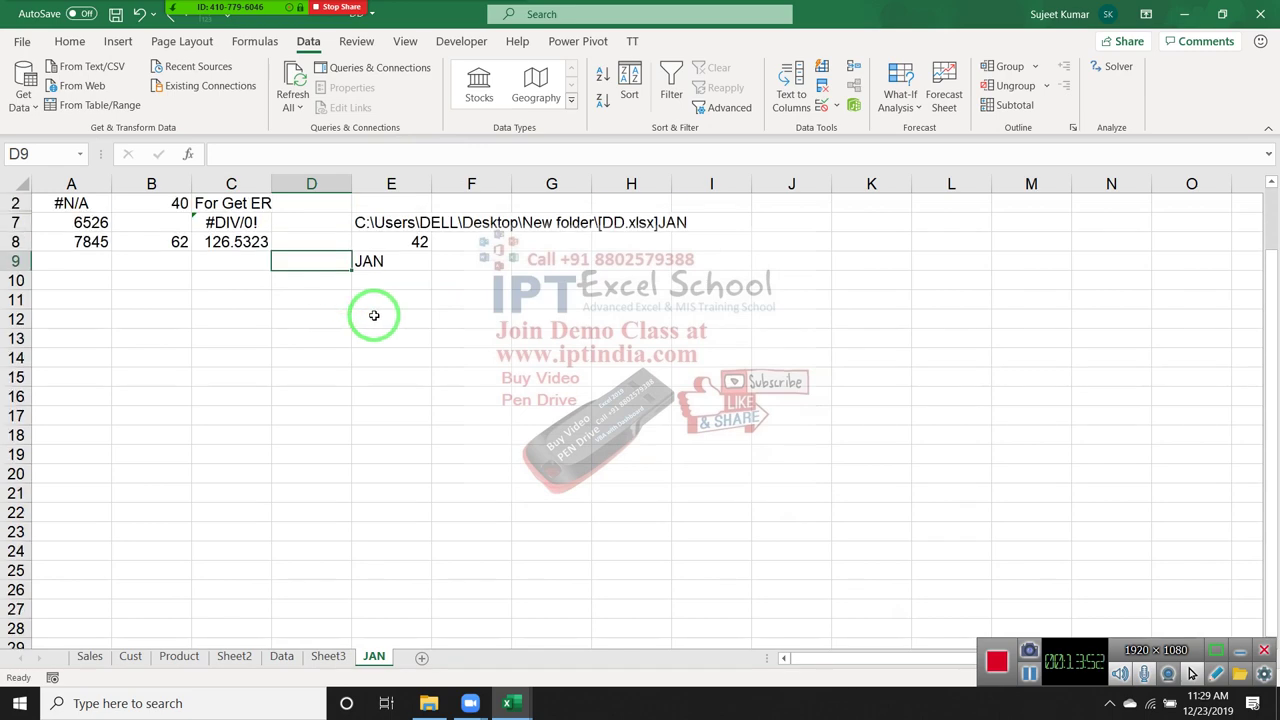
pyautogui.click(455, 357)
pyautogui.click(188, 153)
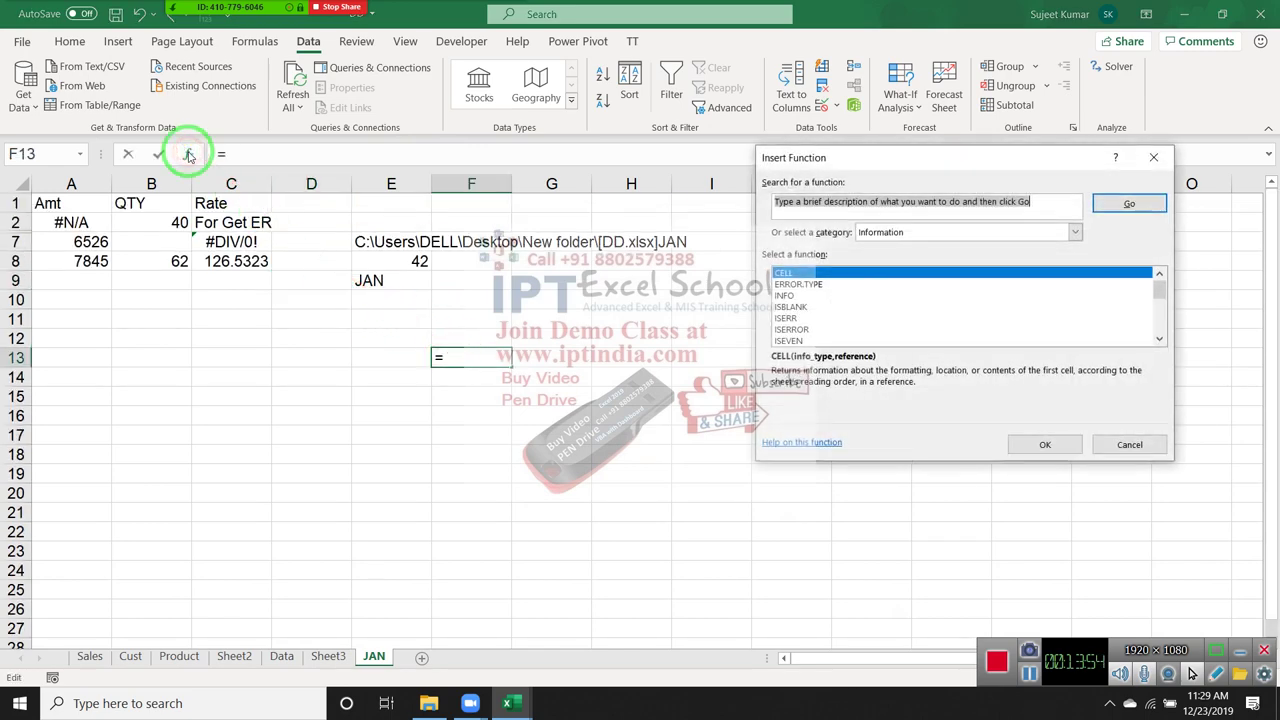
pyautogui.press('Escape')
pyautogui.click(459, 292)
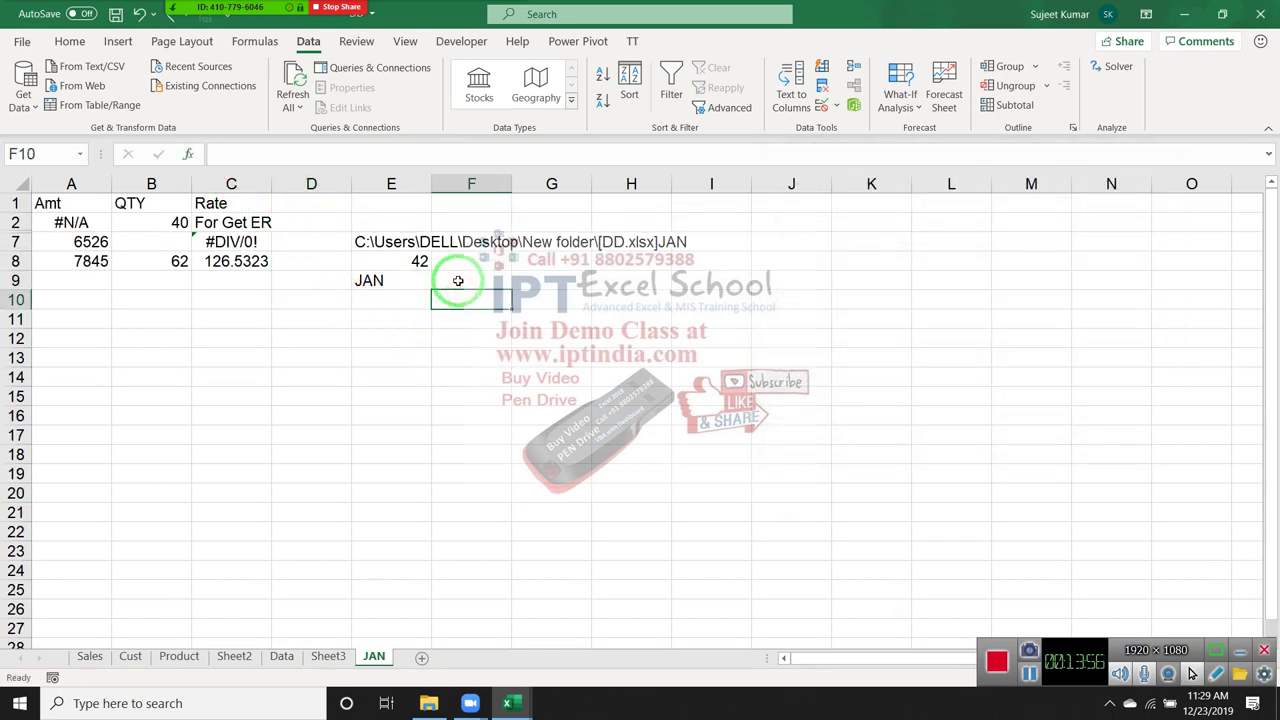
pyautogui.write('=')
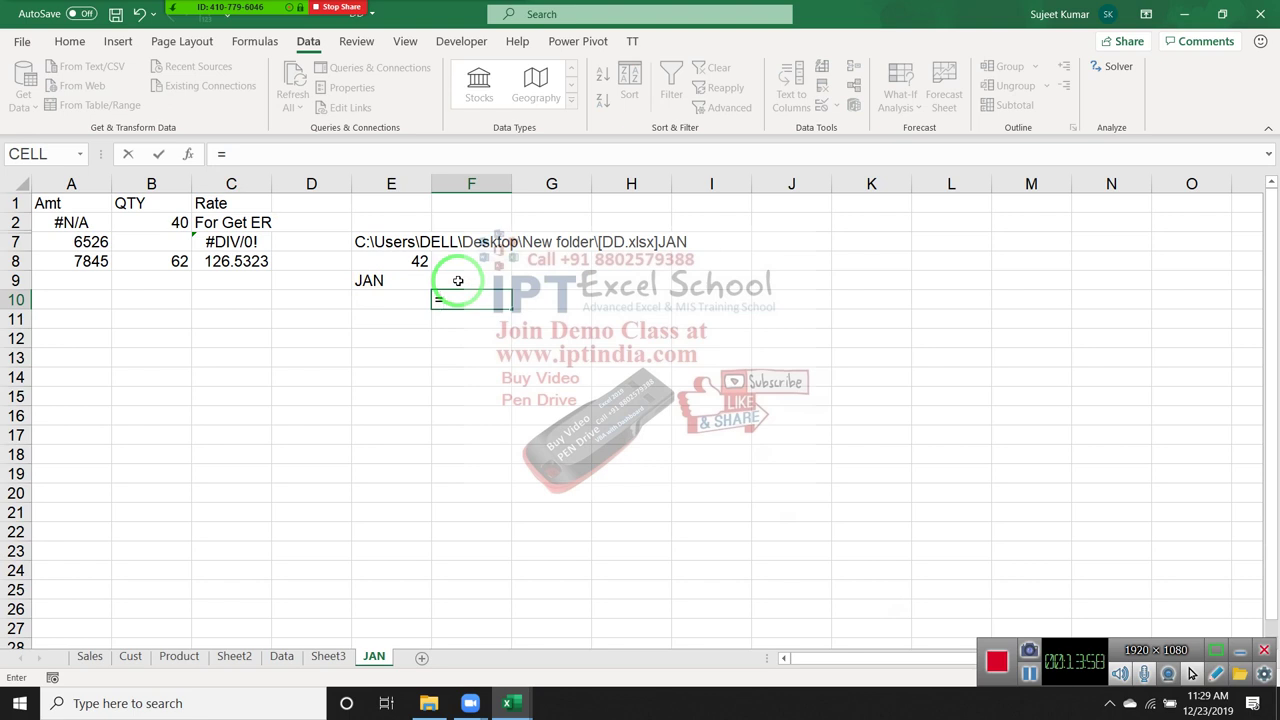
pyautogui.write('er')
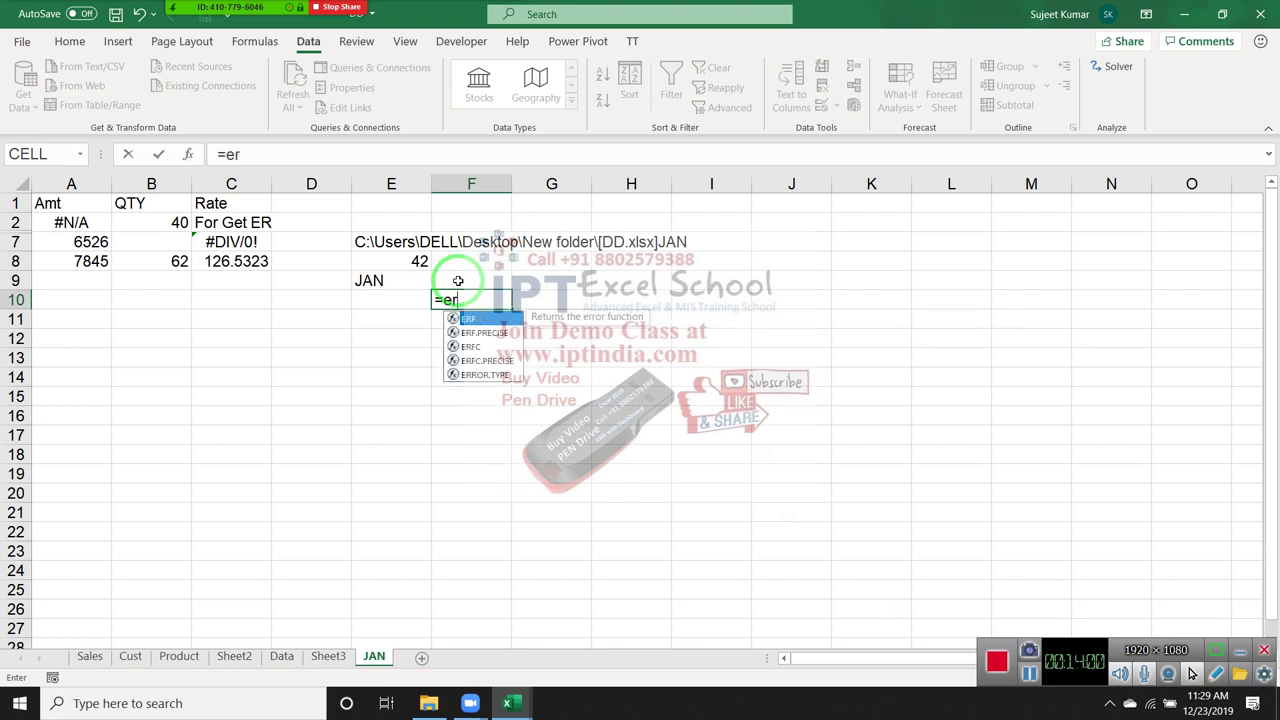
pyautogui.press('Down')
pyautogui.press('Down')
pyautogui.press('Down')
pyautogui.press('Down')
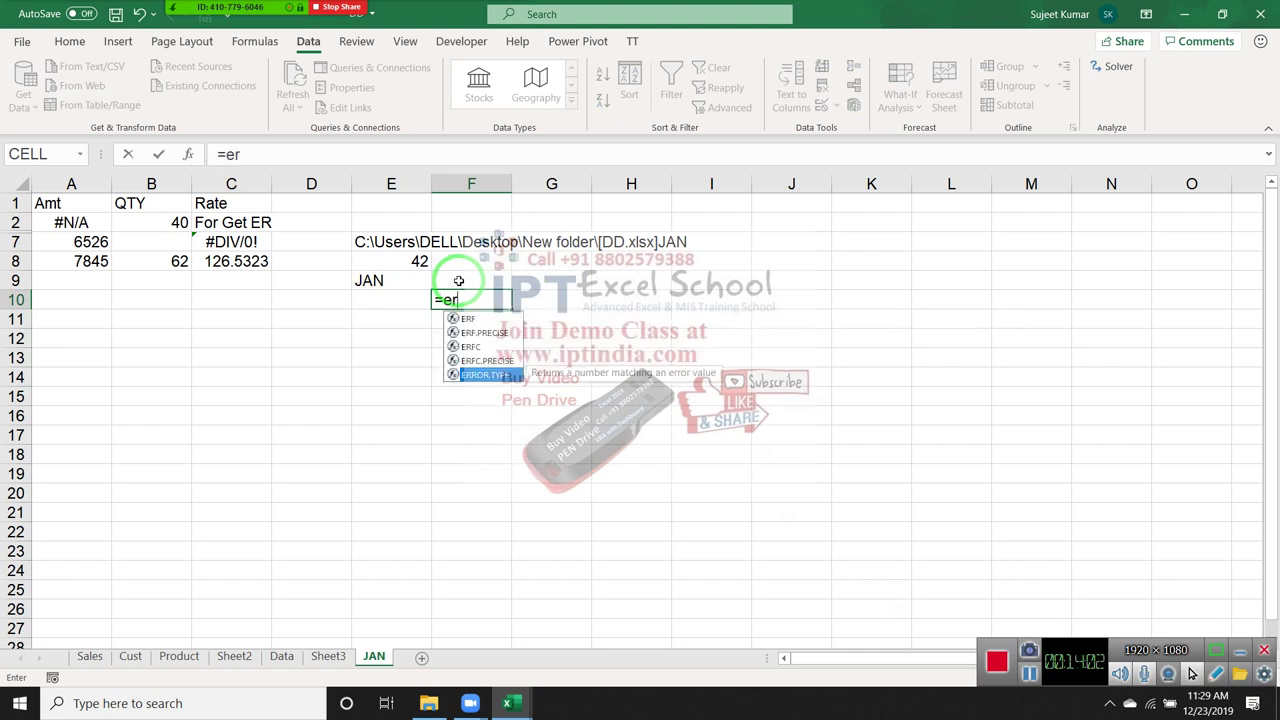
pyautogui.press('Tab')
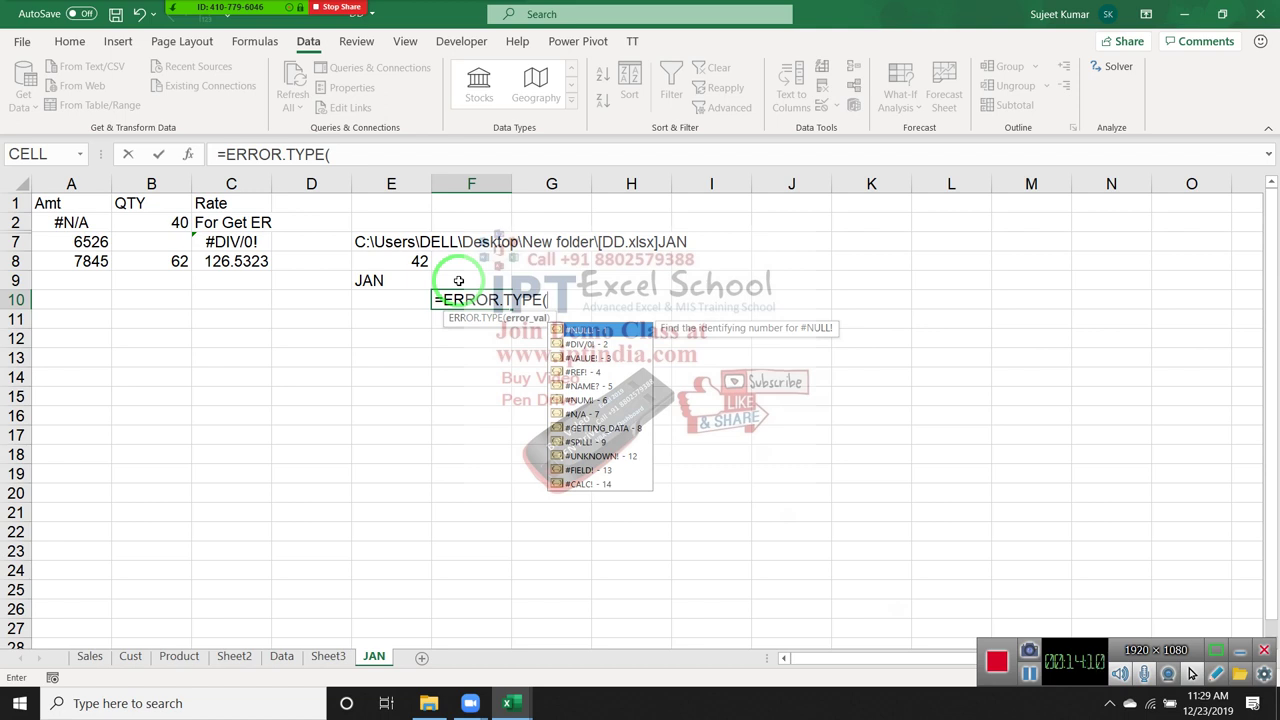
pyautogui.press('Down')
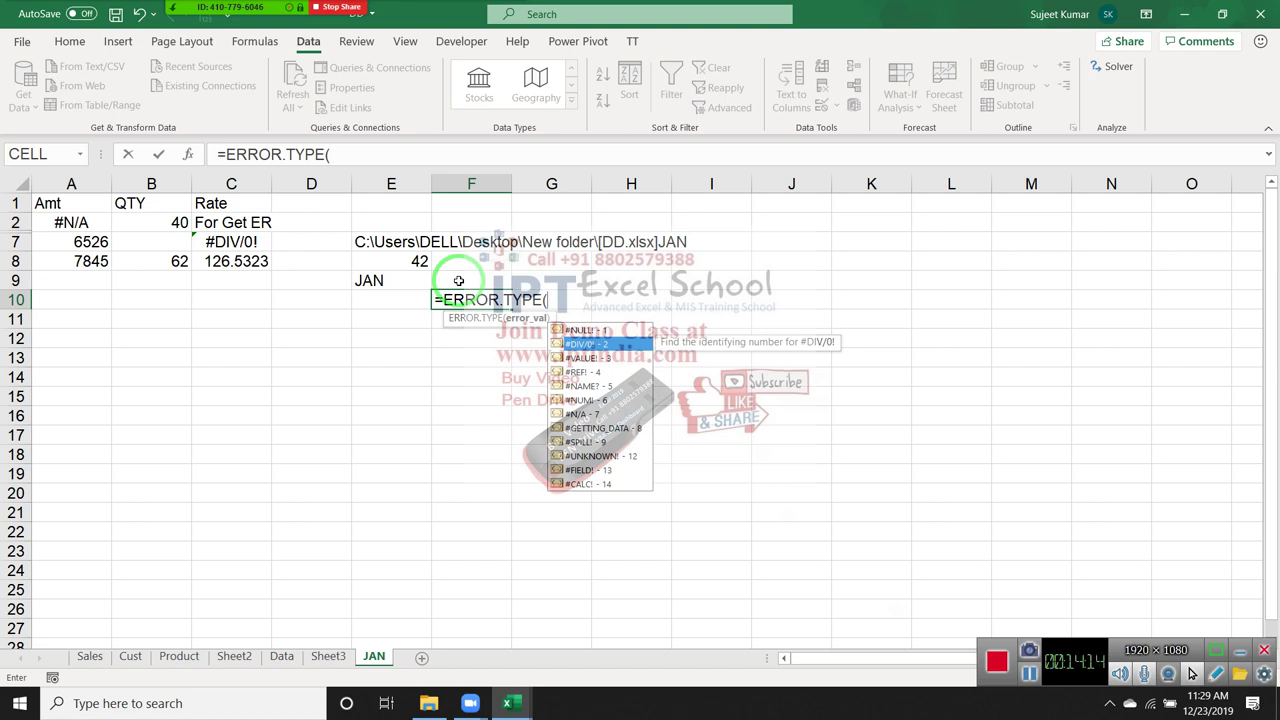
pyautogui.press('Down')
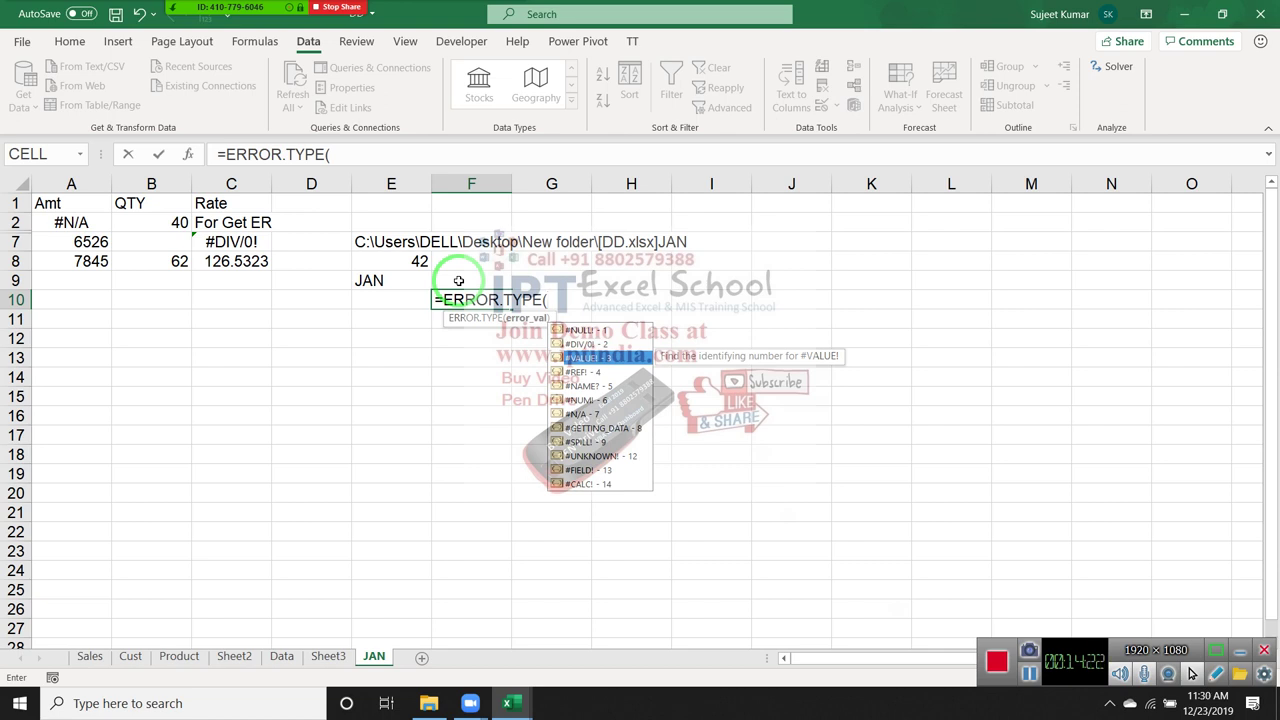
pyautogui.press('Down')
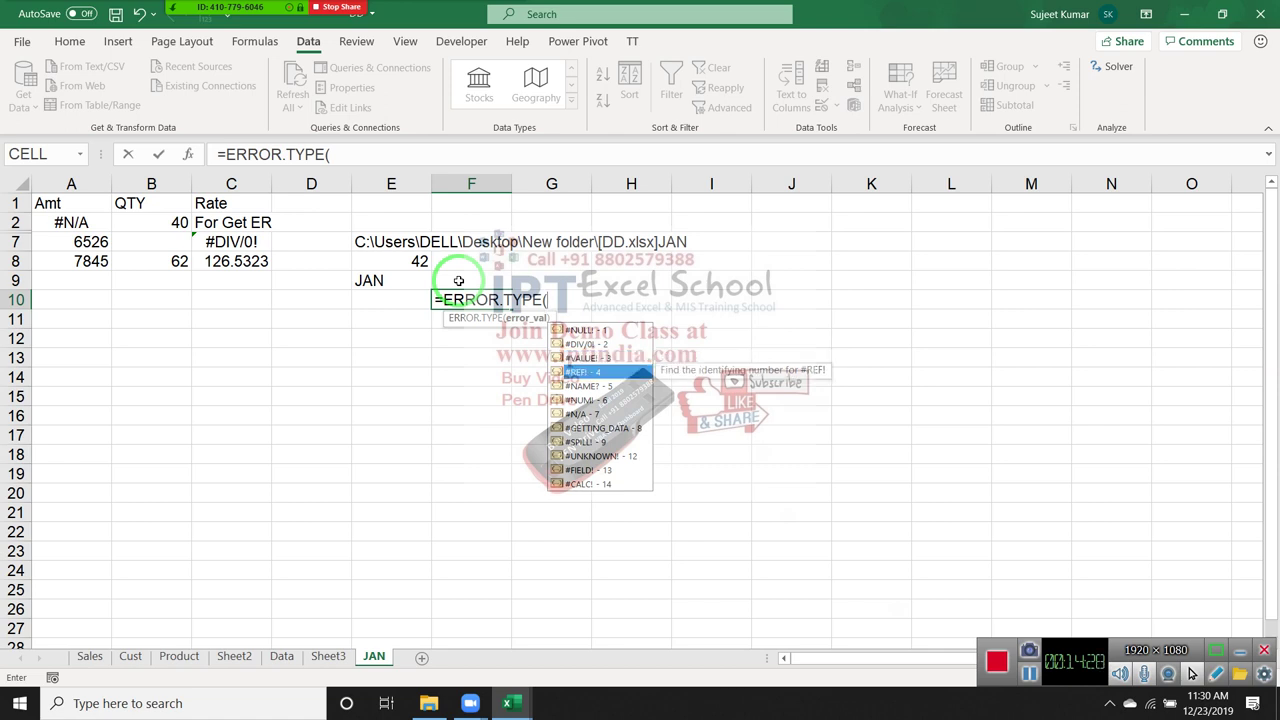
pyautogui.press('Down')
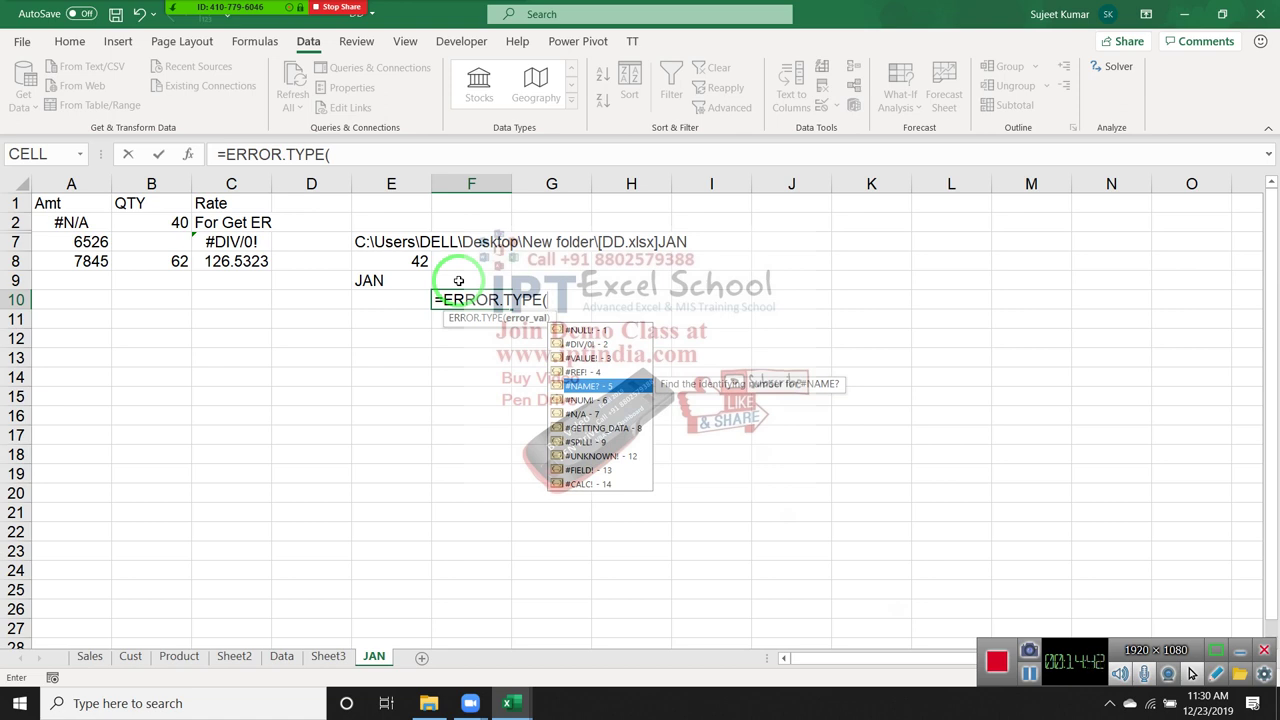
pyautogui.press('Down')
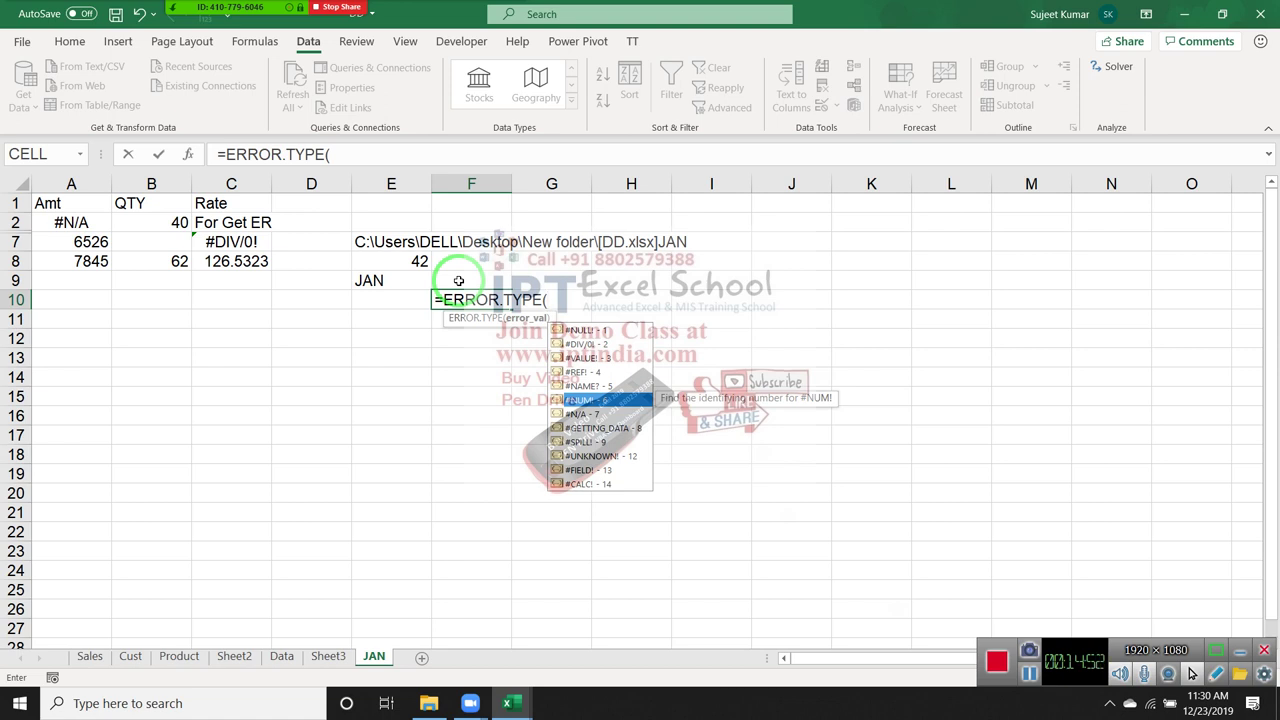
pyautogui.press('Down')
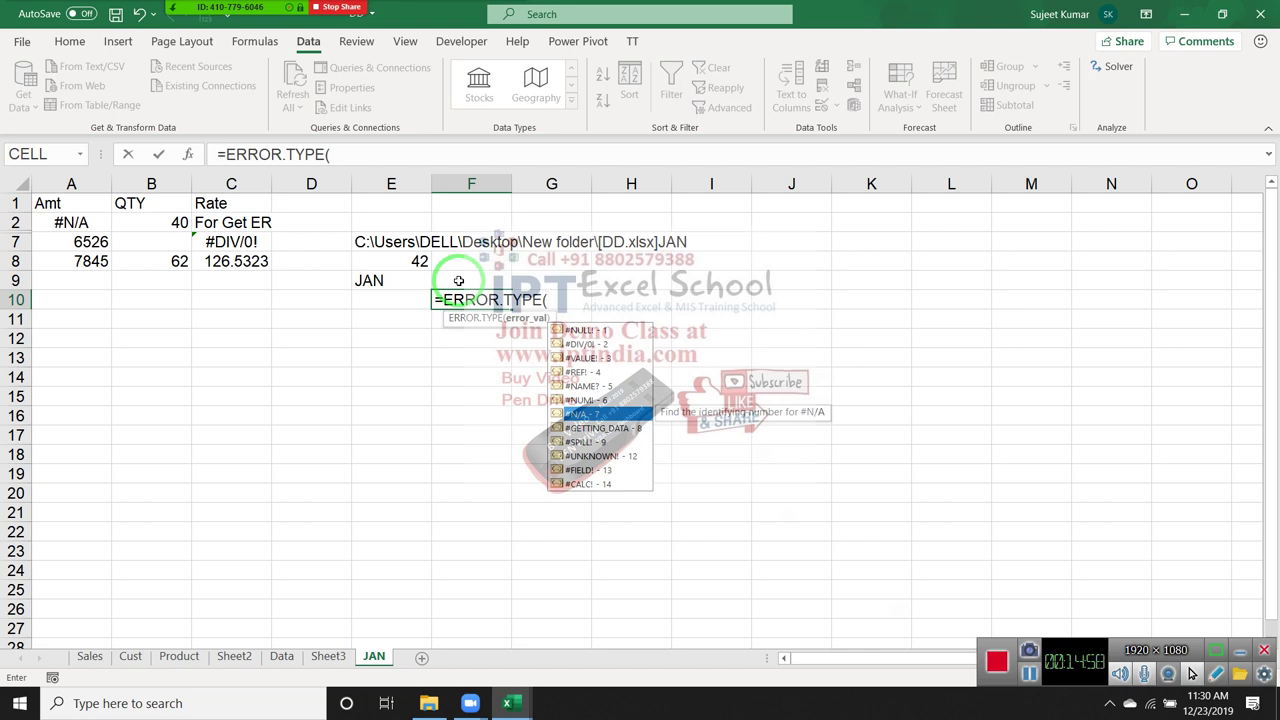
# - Review error codes #GETTING_DATA 8 through #CALC! 14, then cancel the F10 formula
pyautogui.press('Down')
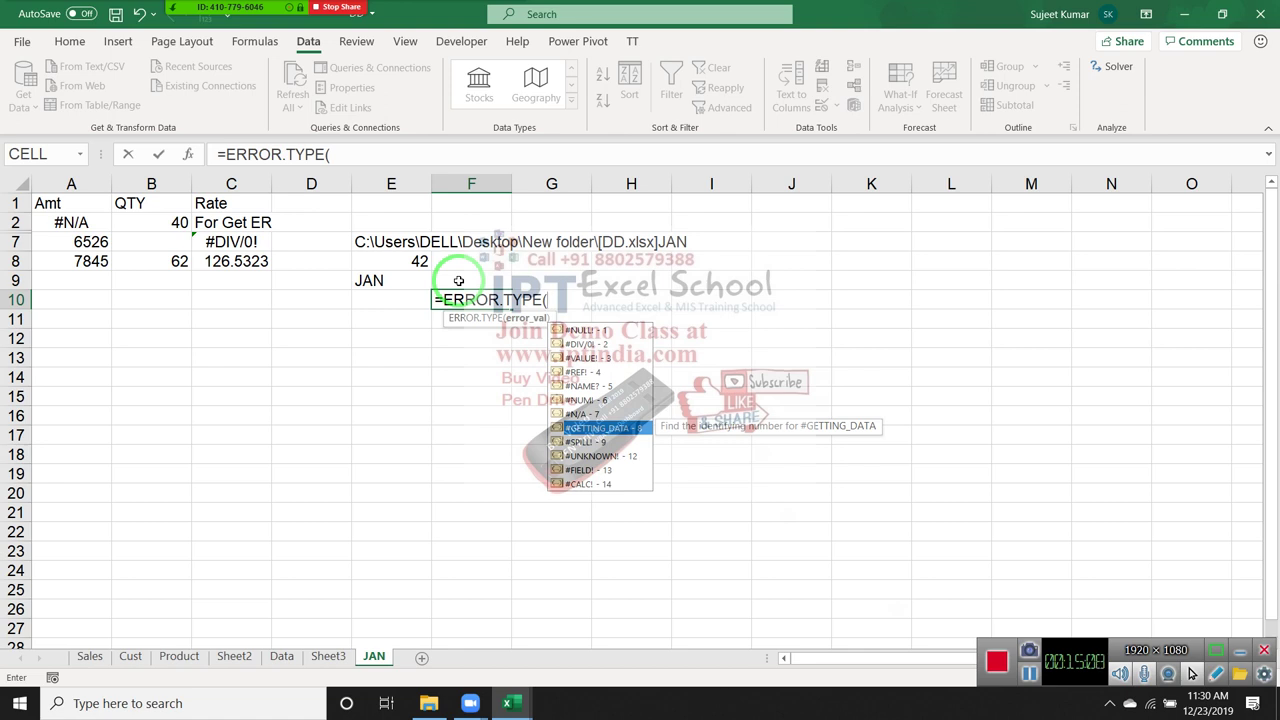
pyautogui.press('Down')
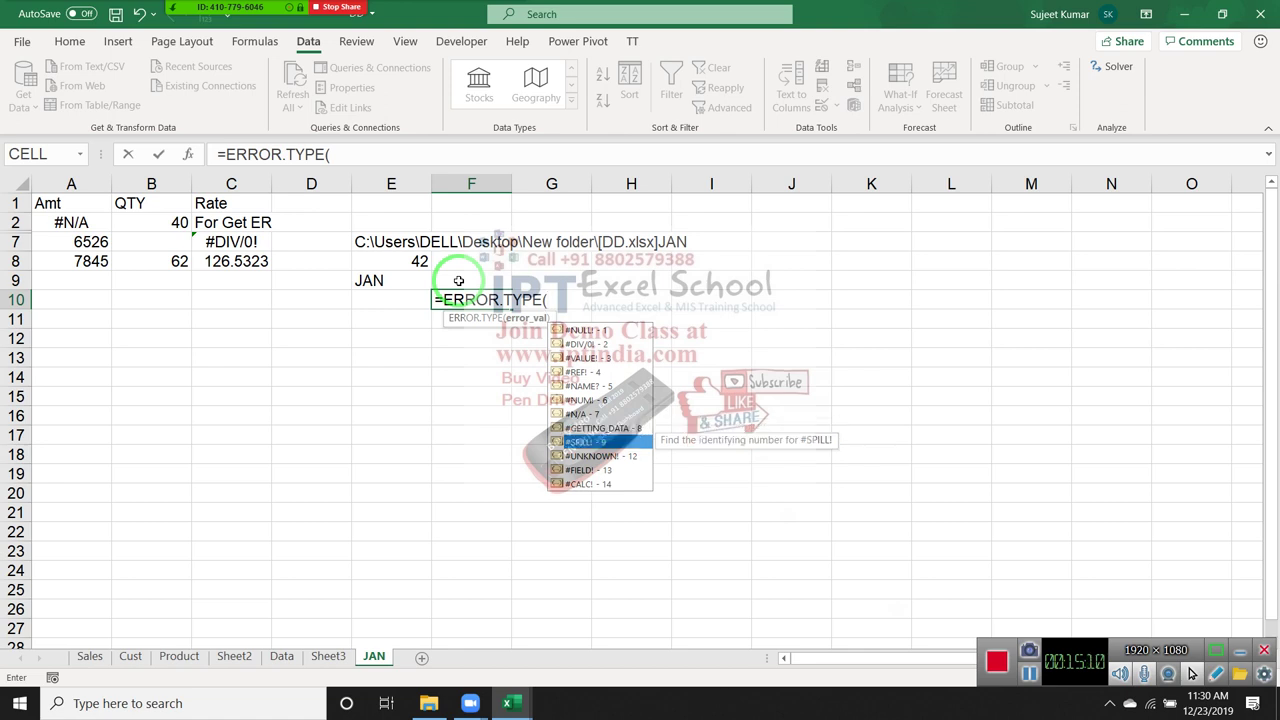
pyautogui.press('Down')
pyautogui.press('Down')
pyautogui.press('Up')
pyautogui.press('Up')
pyautogui.press('Down')
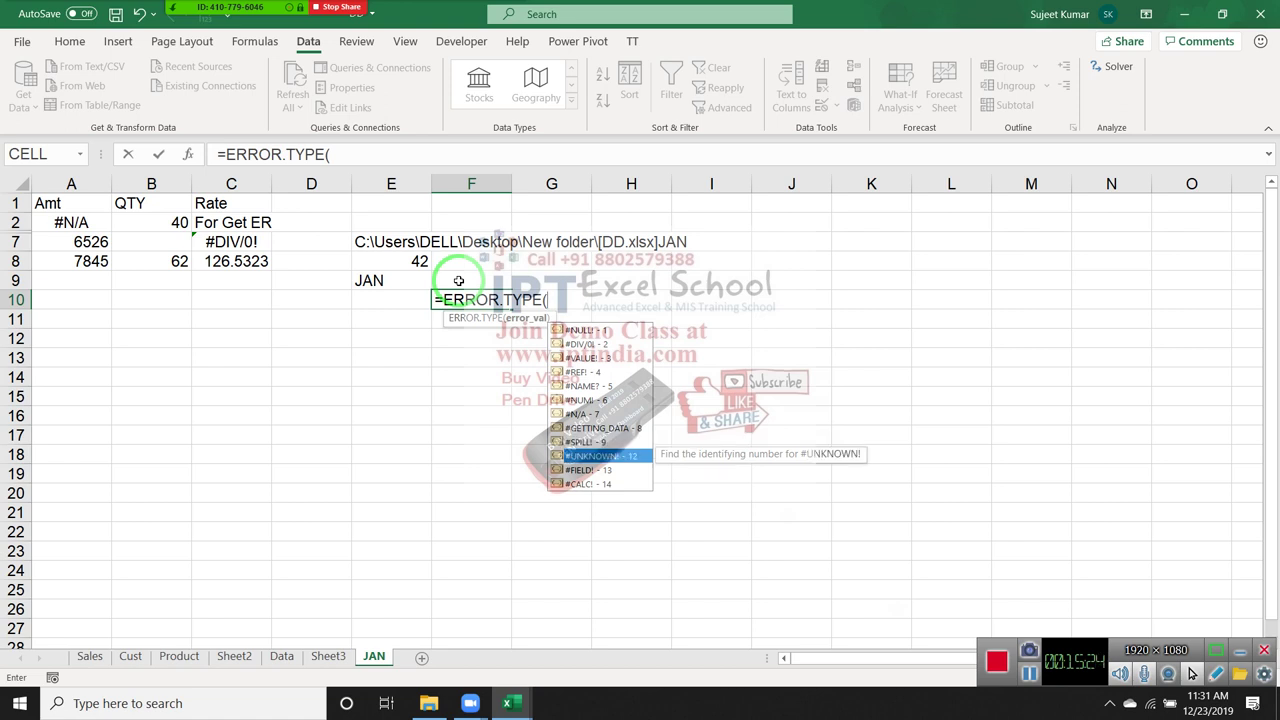
pyautogui.press('Down')
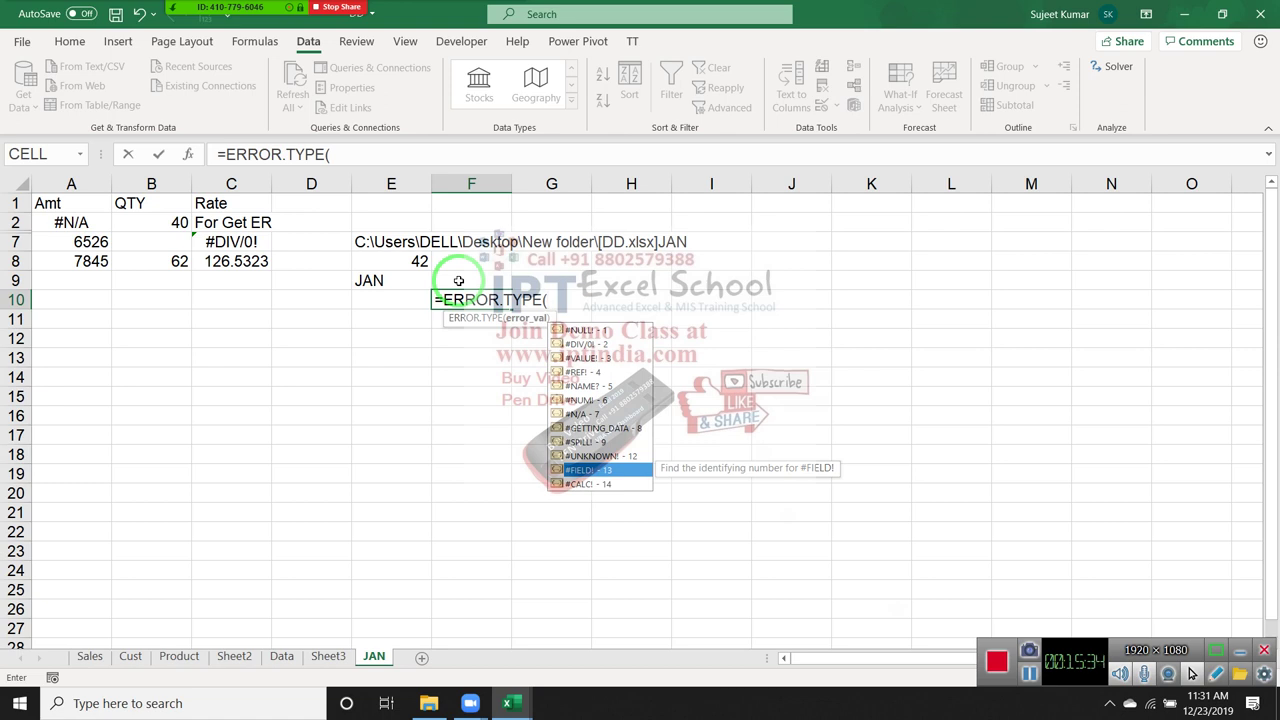
pyautogui.press('Down')
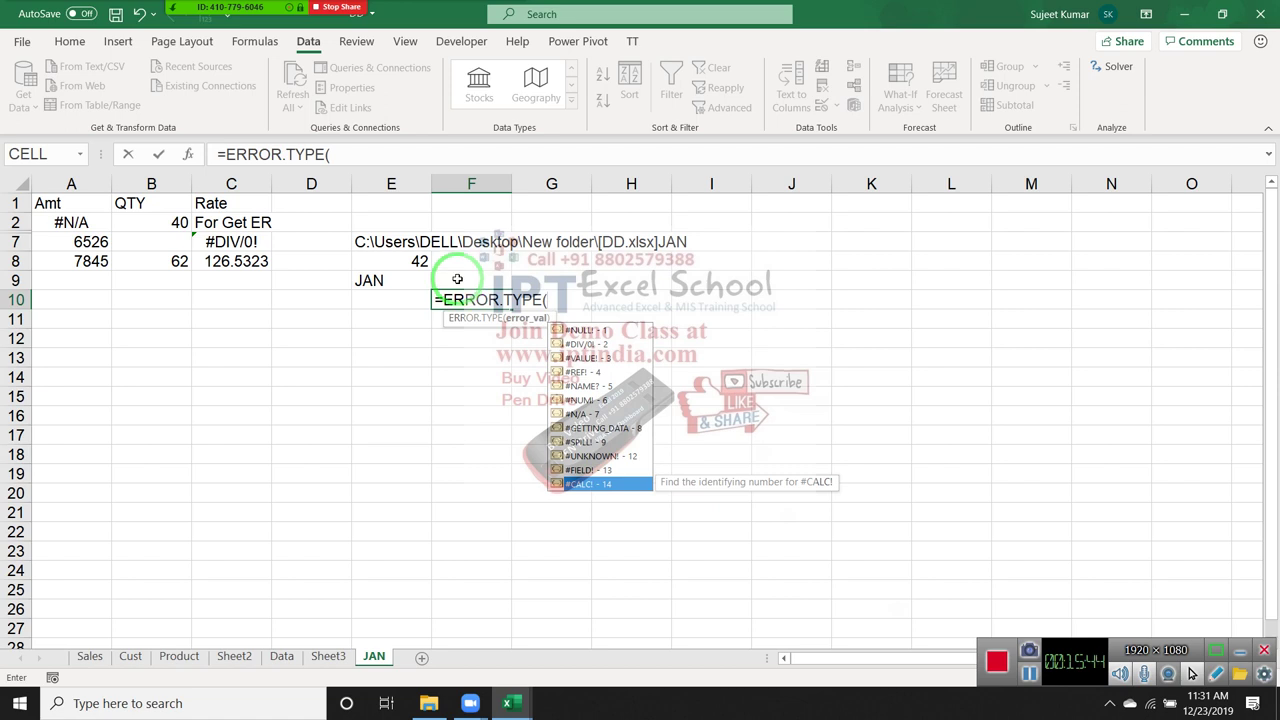
pyautogui.press('Escape')
pyautogui.press('Escape')
pyautogui.moveTo(452, 279); pyautogui.dragTo(279, 232)
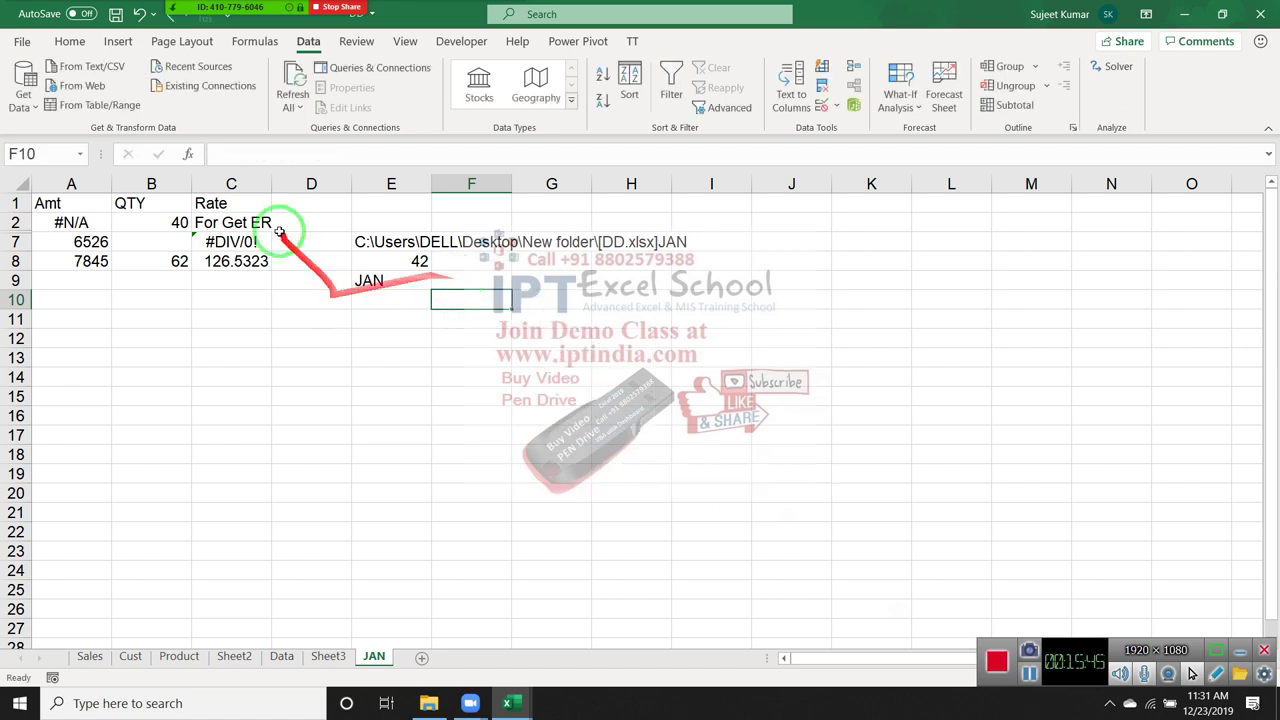
pyautogui.click(187, 153)
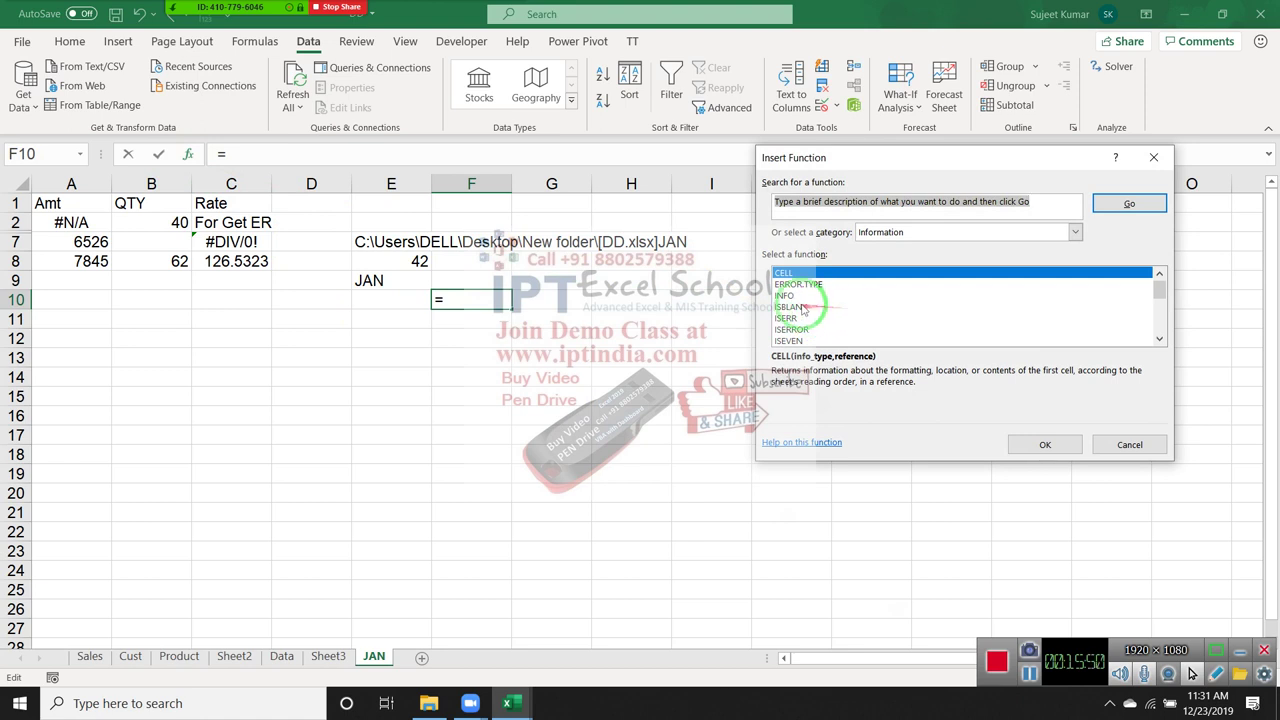
pyautogui.press('Escape')
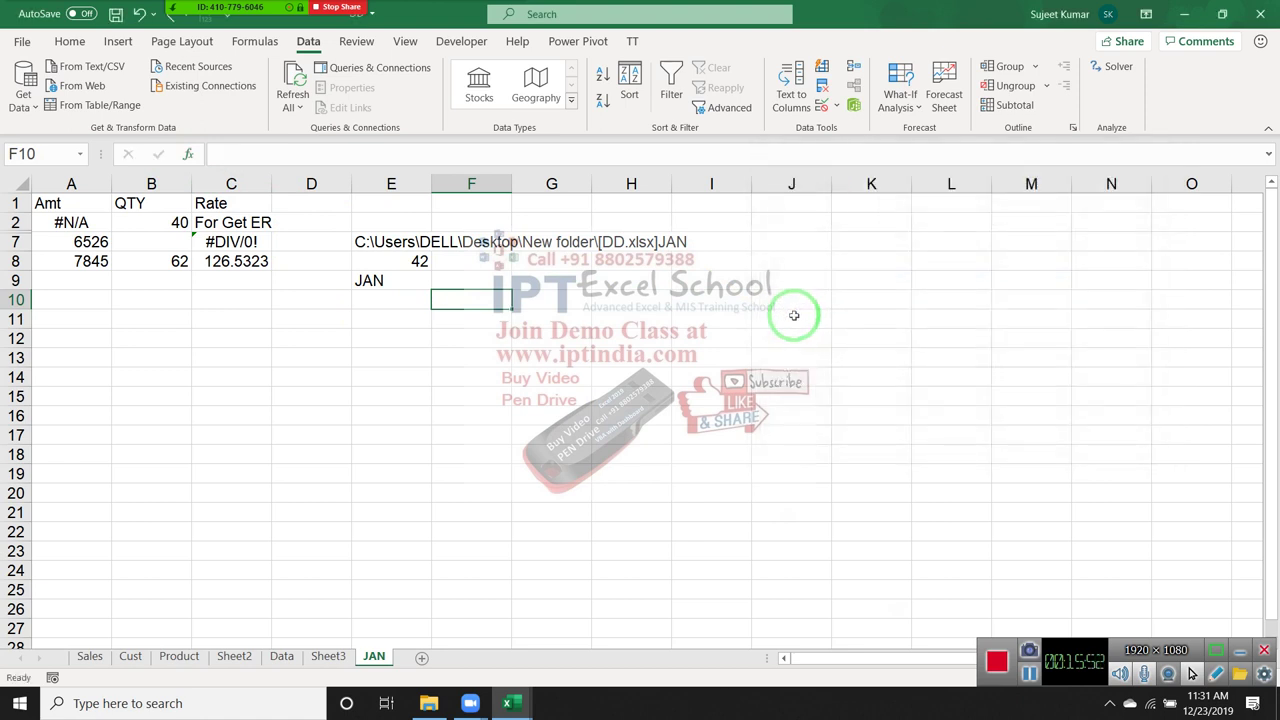
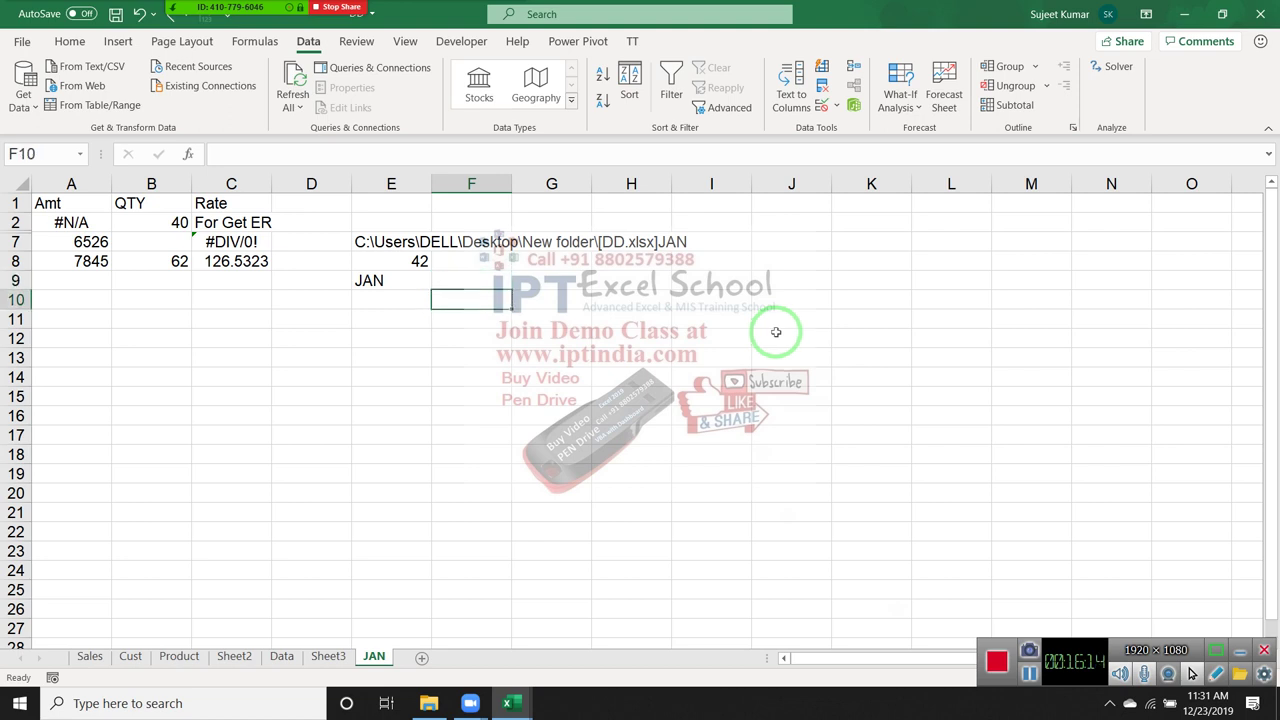
# - Go to cell E11 and start an =INFO( formula from the function suggestions
pyautogui.press('Left')
pyautogui.press('Left')
pyautogui.press('Down')
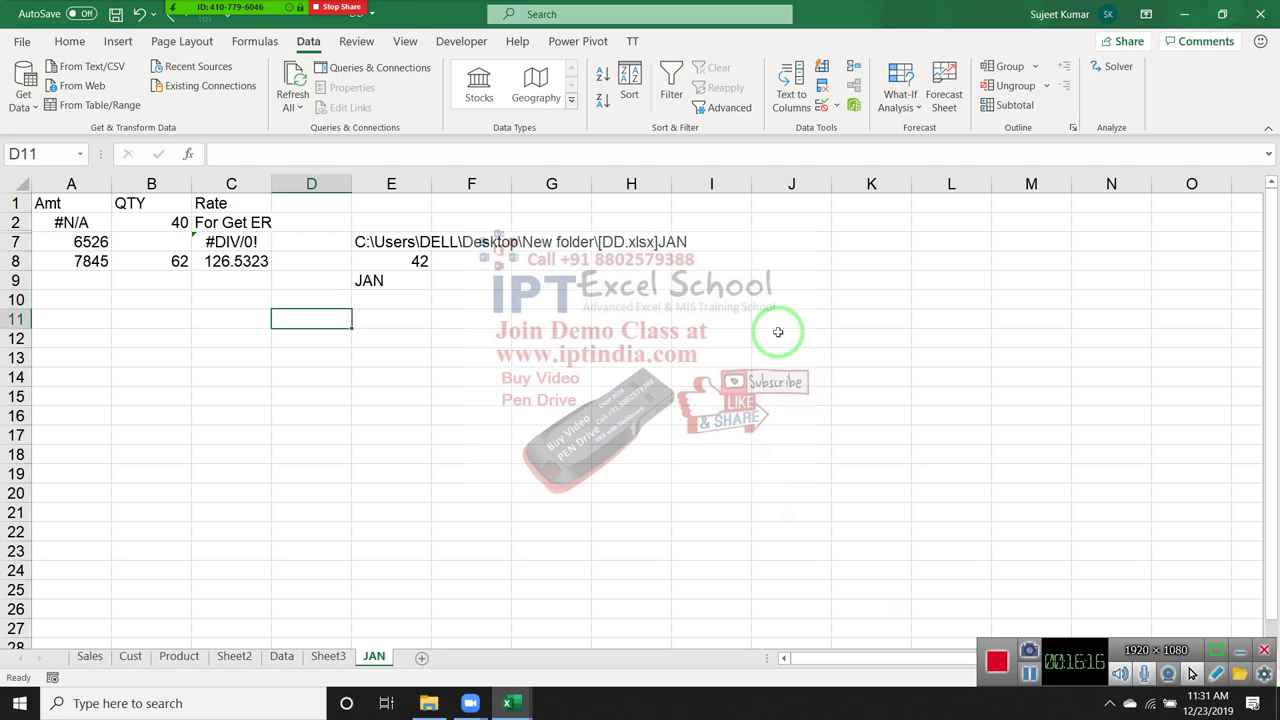
pyautogui.press('Right')
pyautogui.write('=if')
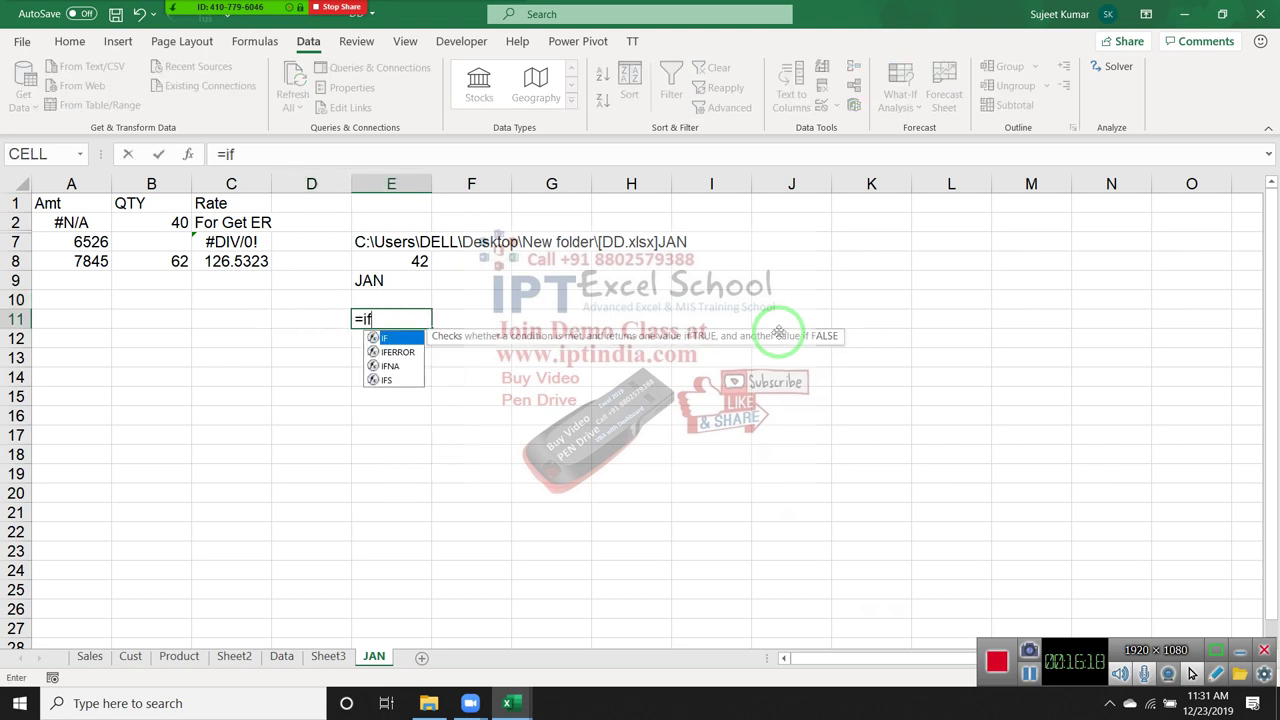
pyautogui.press('BackSpace')
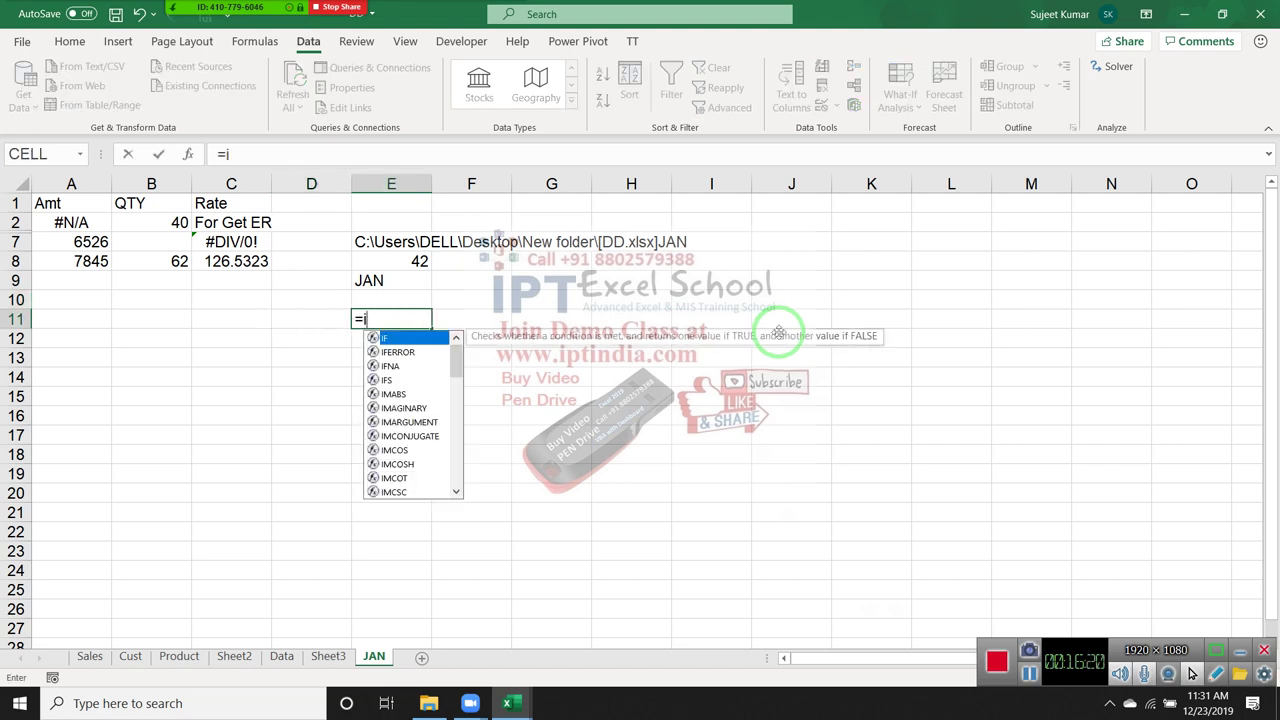
pyautogui.write('n')
pyautogui.press('Down')
pyautogui.press('Down')
pyautogui.press('Tab')
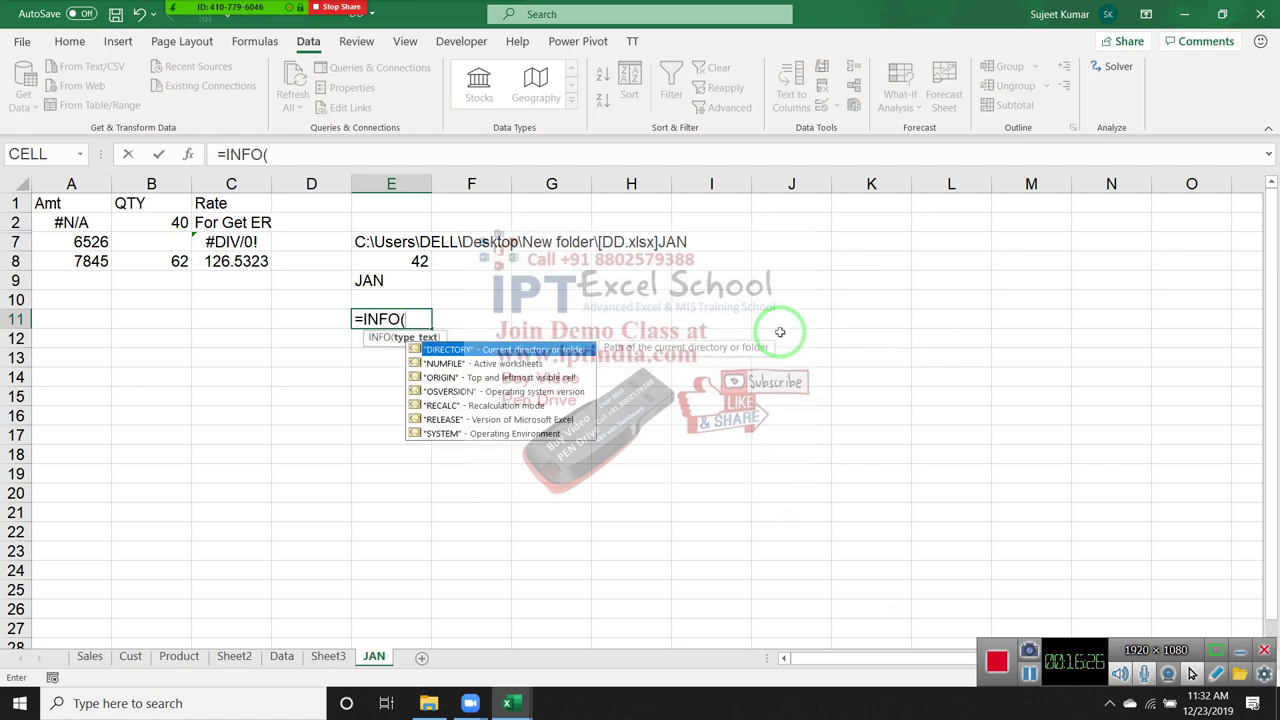
# - Choose "SYSTEM" as the INFO argument and enter it so E11 shows pcdos
pyautogui.press('Down')
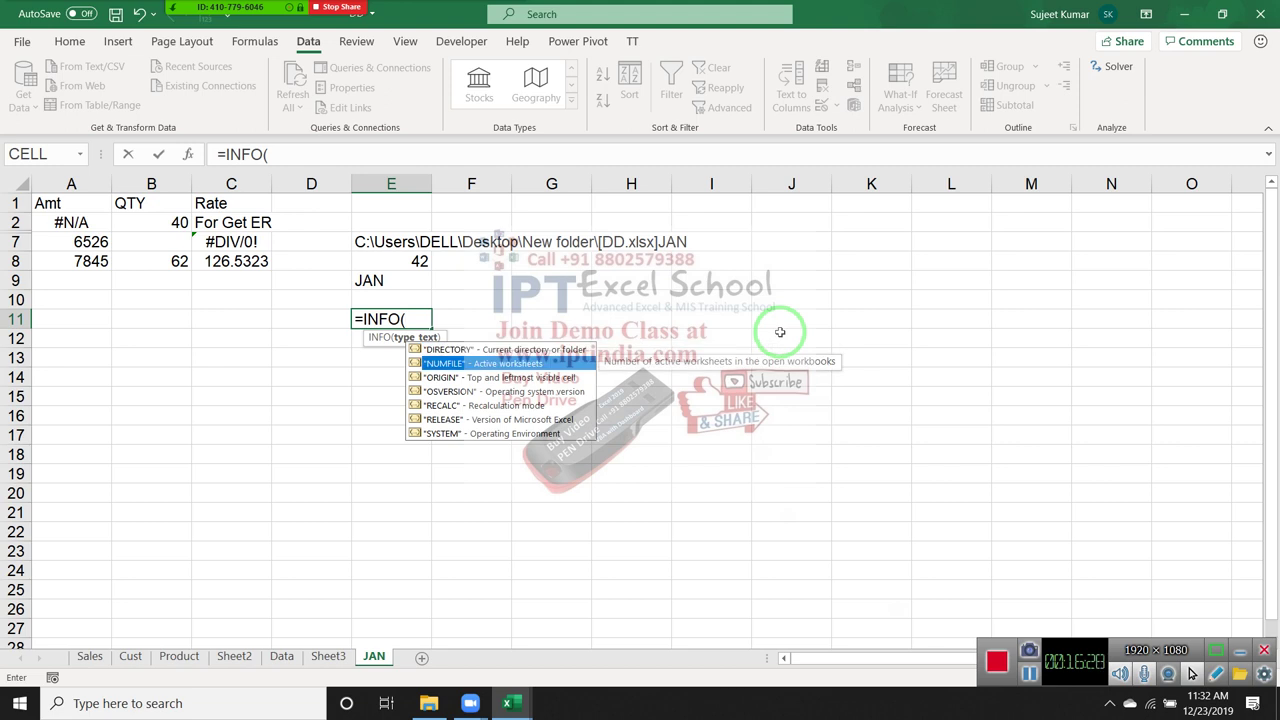
pyautogui.press('Down')
pyautogui.press('Down')
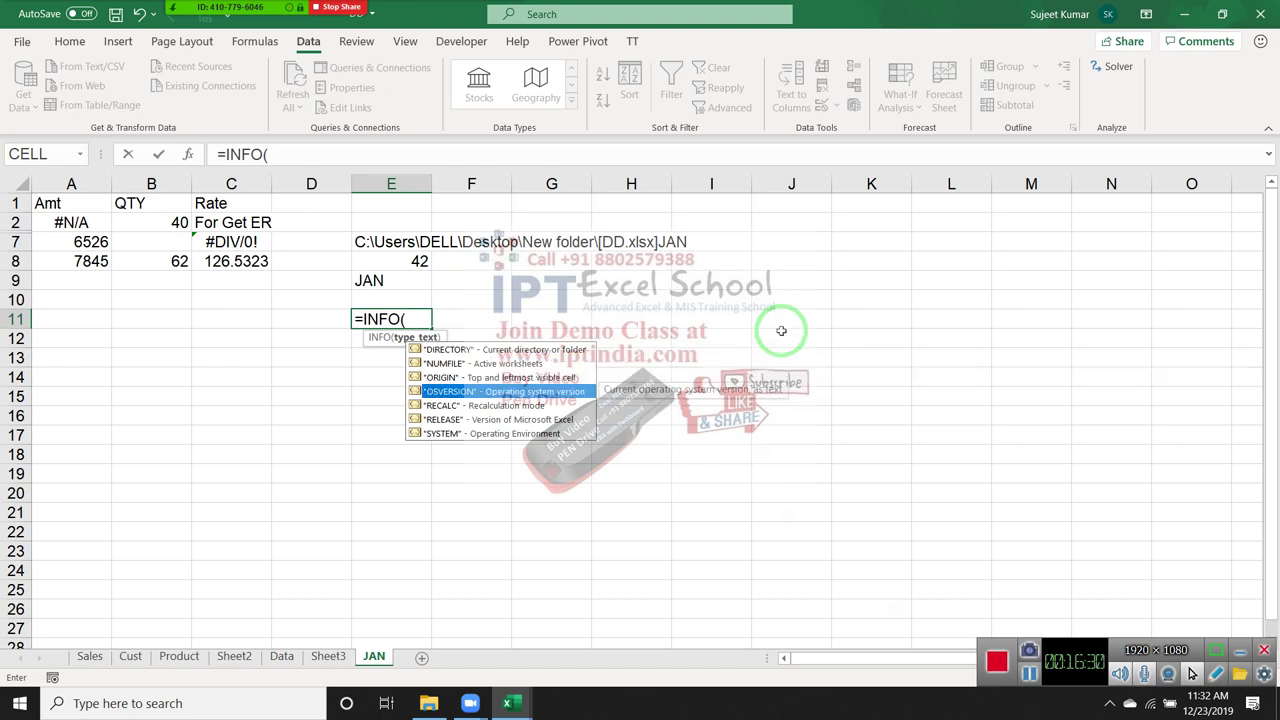
pyautogui.press('Down')
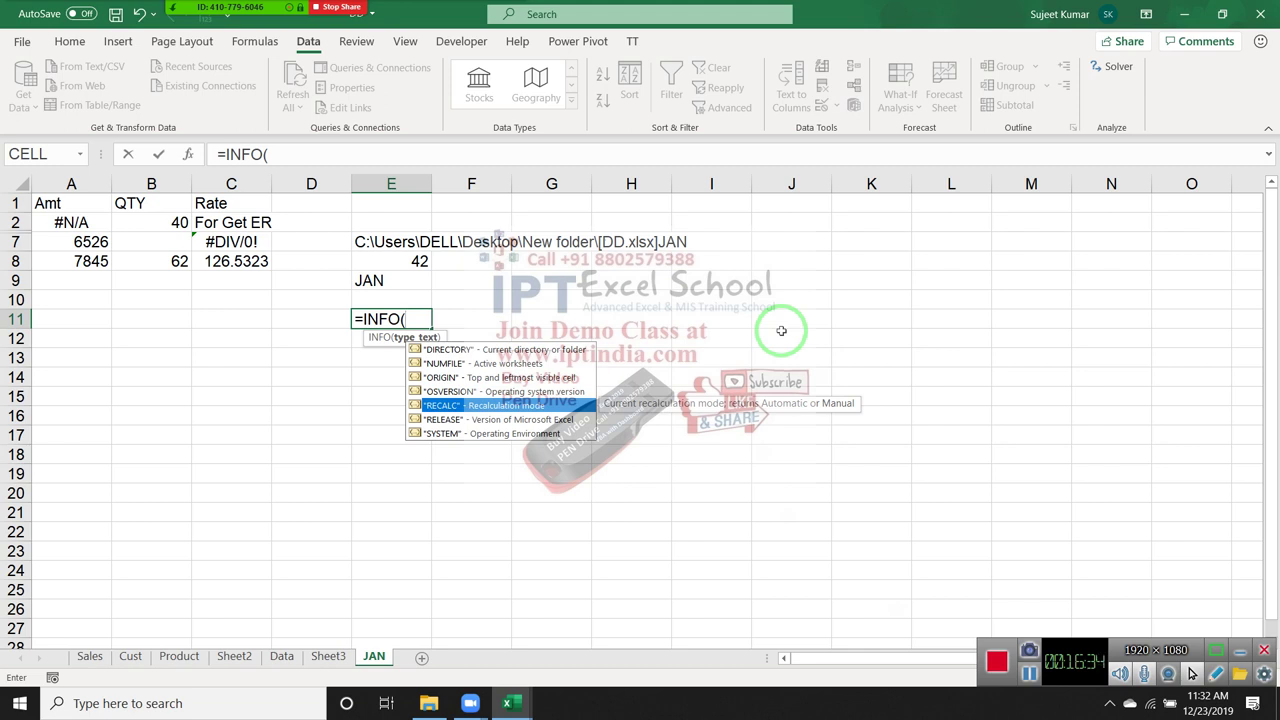
pyautogui.press('Down')
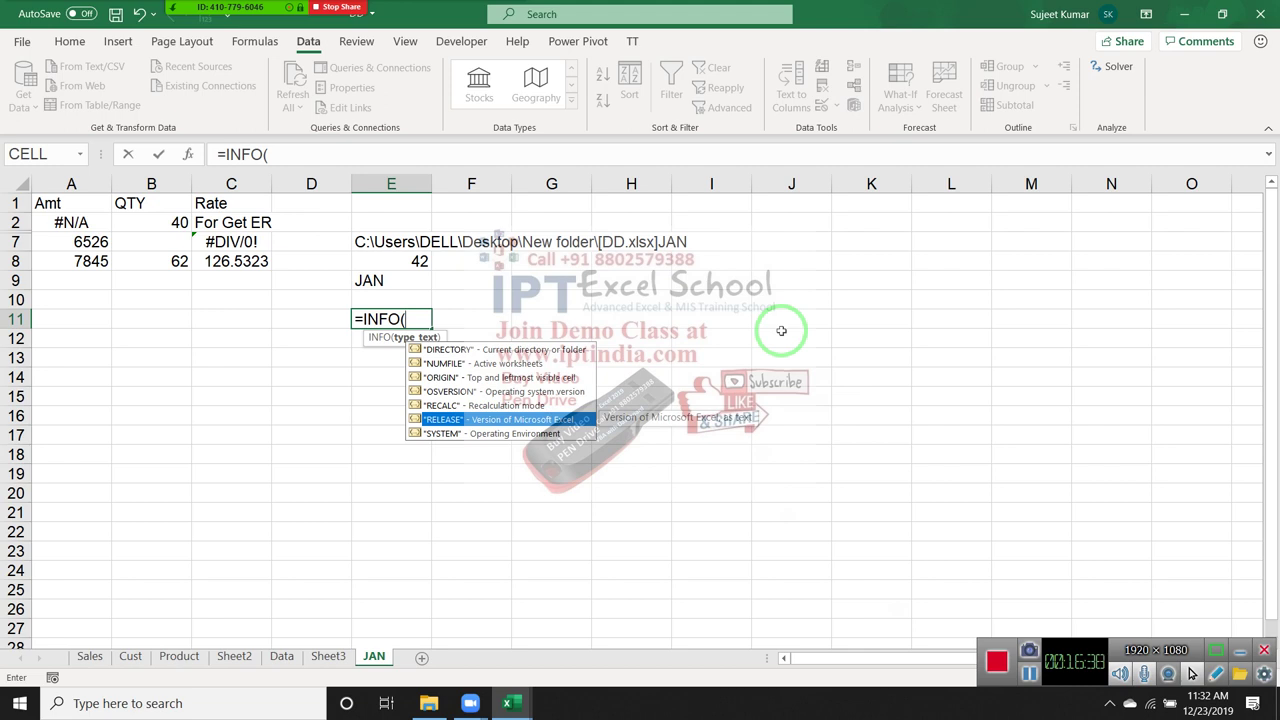
pyautogui.press('Down')
pyautogui.press('Tab')
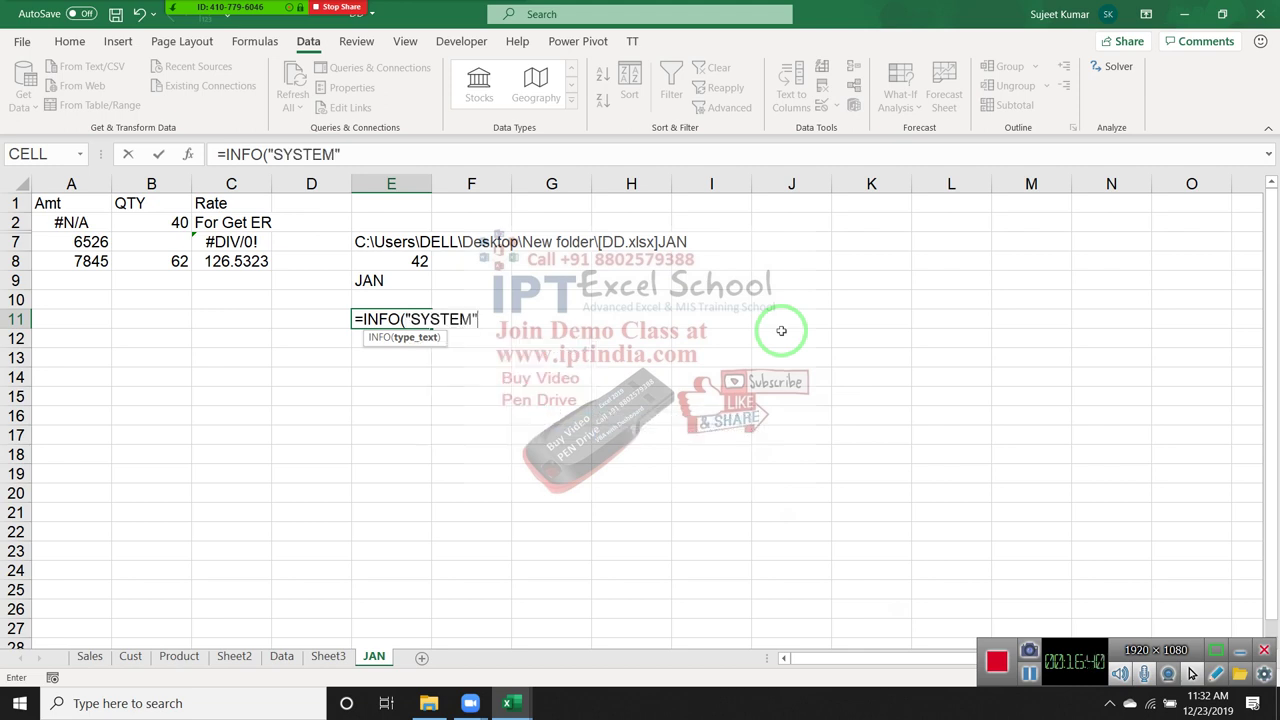
pyautogui.press('Return')
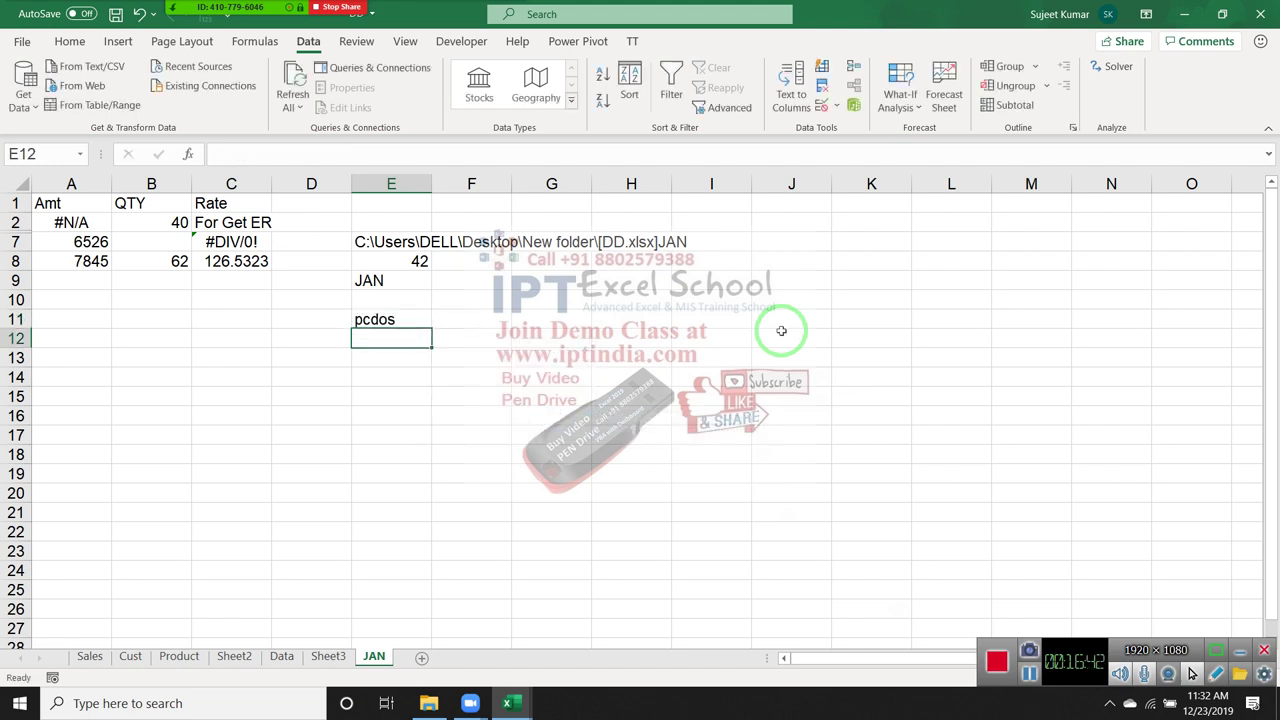
pyautogui.press('Up')
# - Browse the Information category in the Insert Function dialog, then cancel it
pyautogui.press('Down')
pyautogui.click(189, 155)
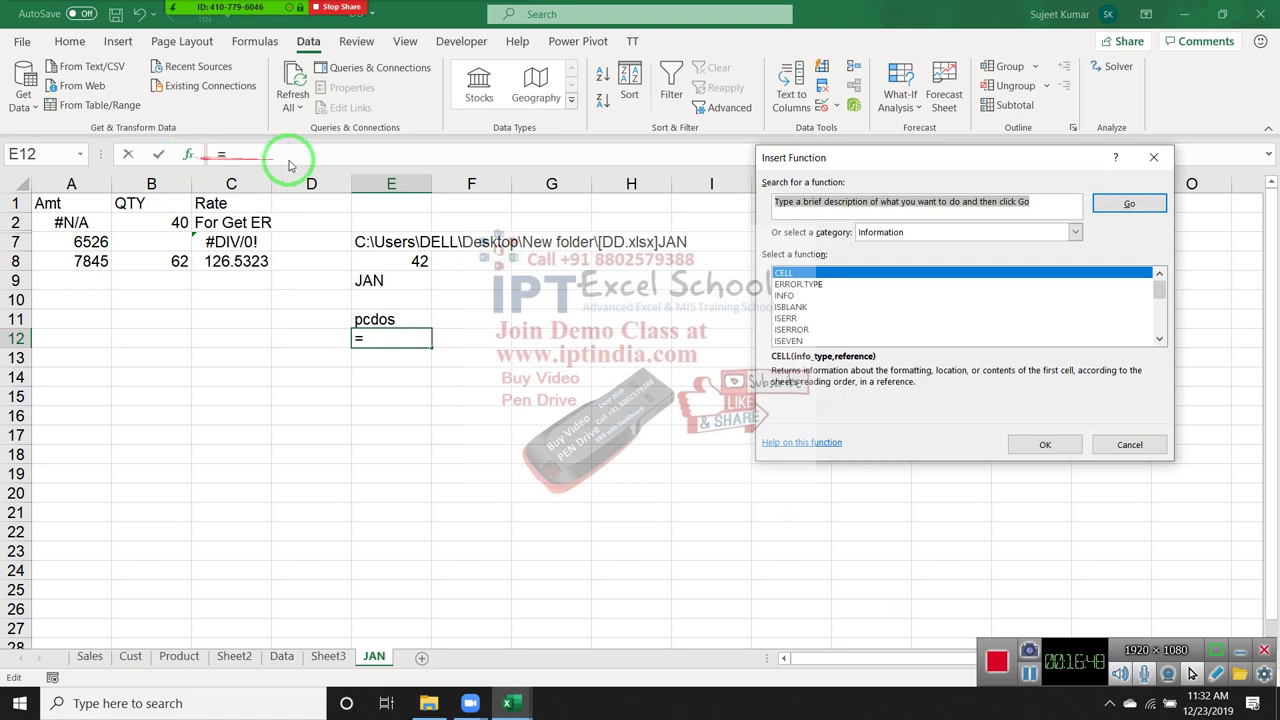
pyautogui.click(960, 232)
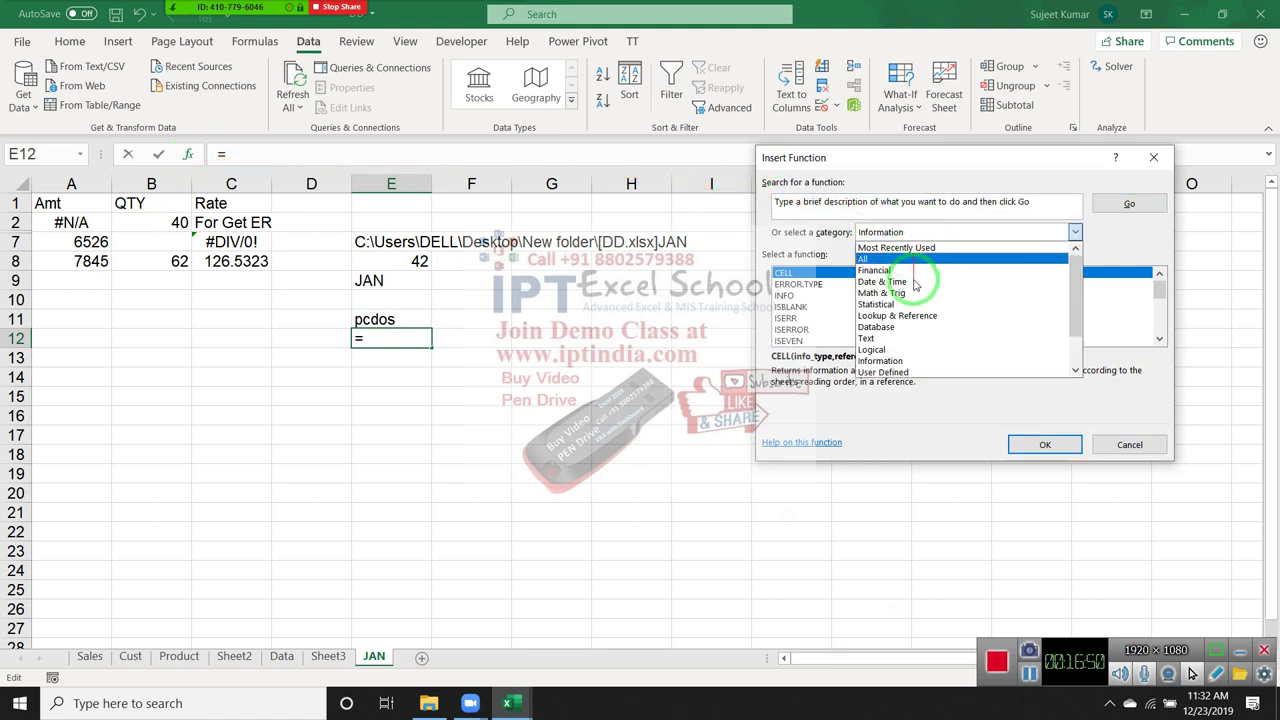
pyautogui.click(899, 443)
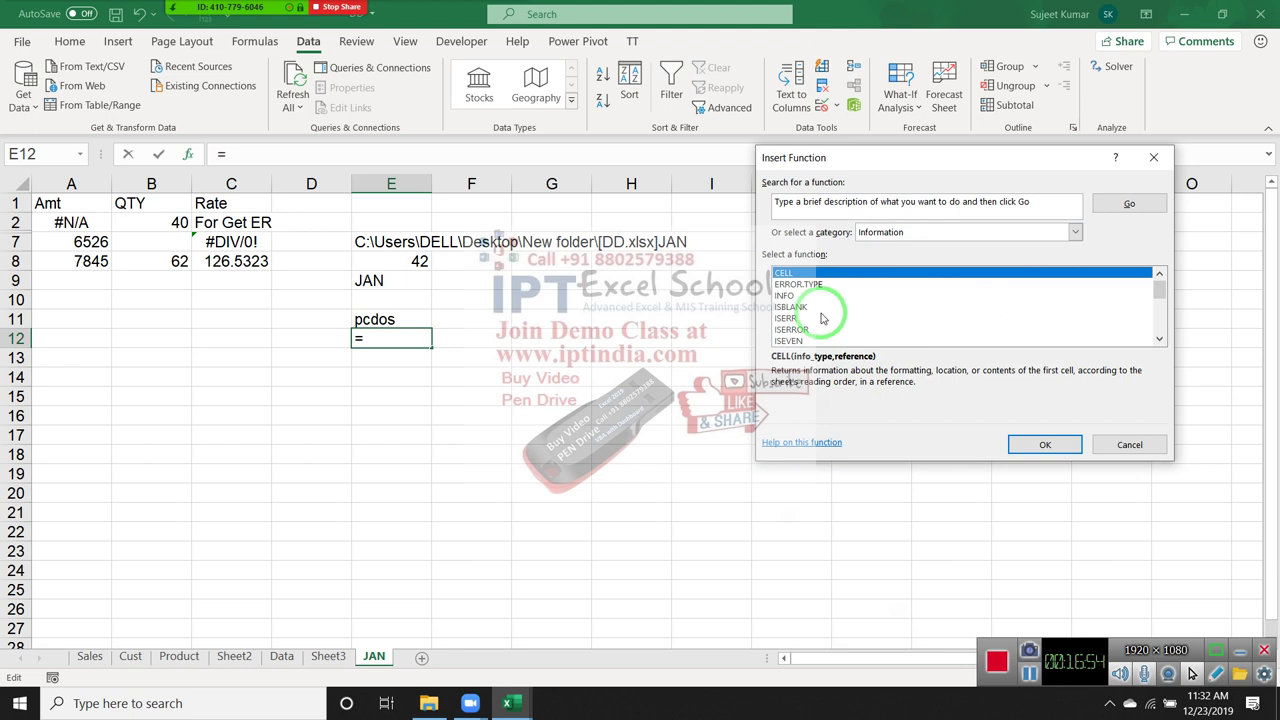
pyautogui.press('Escape')
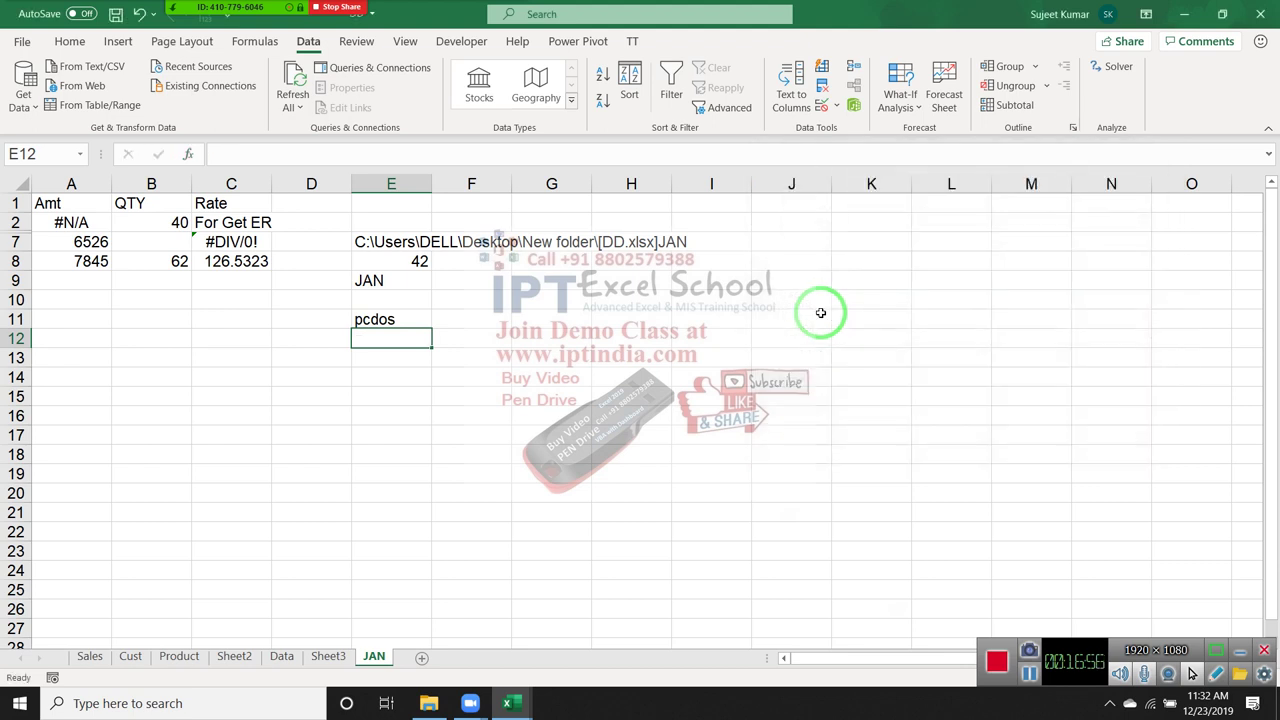
# - Enter =ISBLANK(E10) in F10 so it returns TRUE, then begin another IS formula in F11
pyautogui.click(498, 306)
pyautogui.write('=')
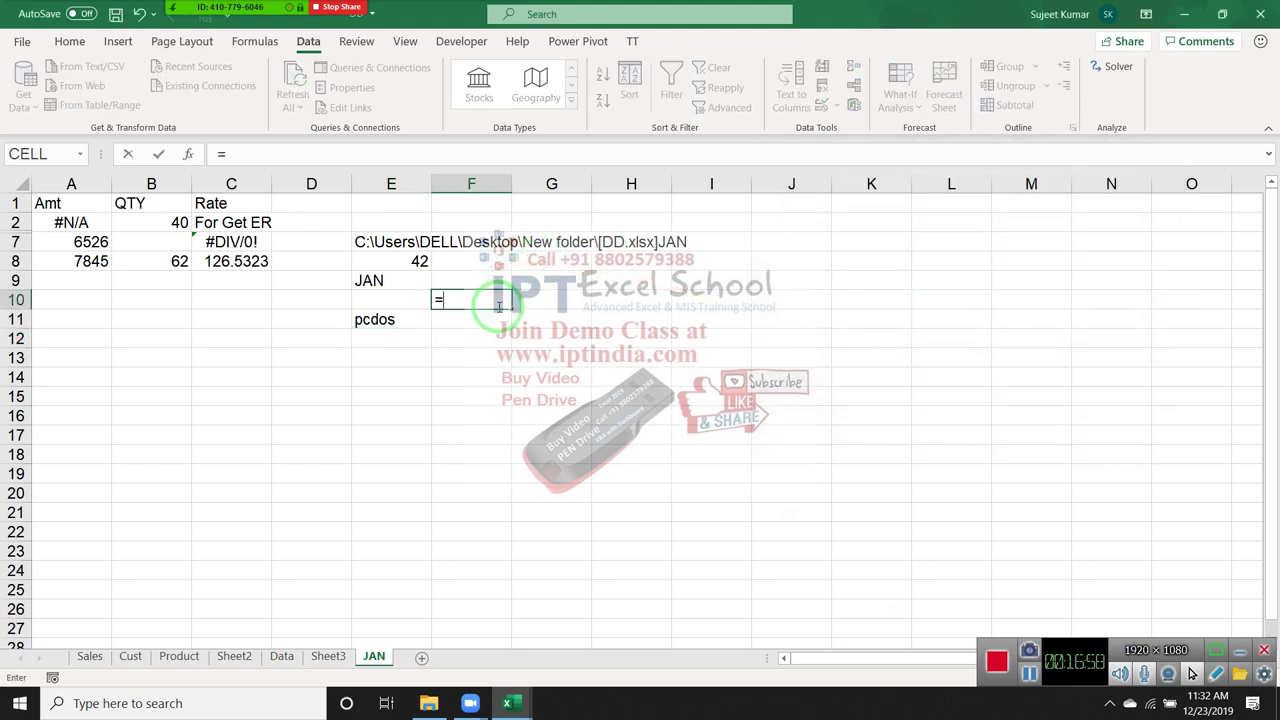
pyautogui.write('is')
pyautogui.press('Tab')
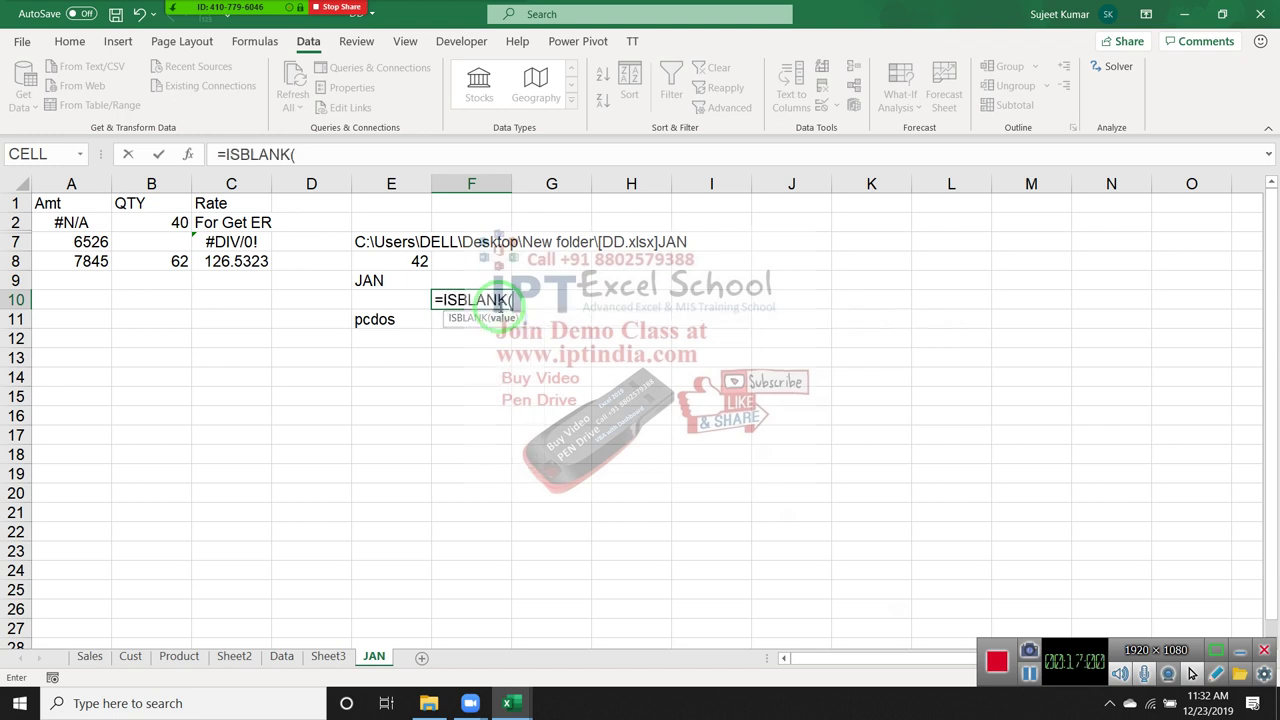
pyautogui.press('Left')
pyautogui.press('Return')
pyautogui.click(498, 306)
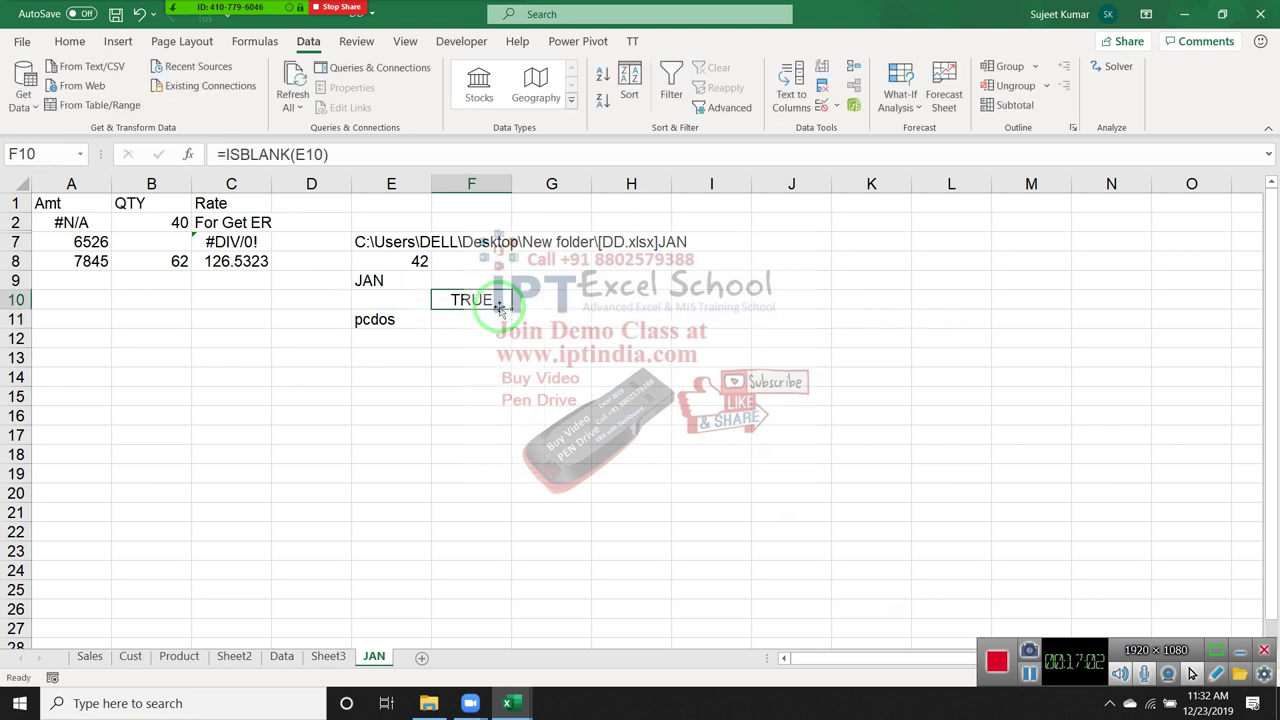
pyautogui.press('Down')
pyautogui.write('=is')
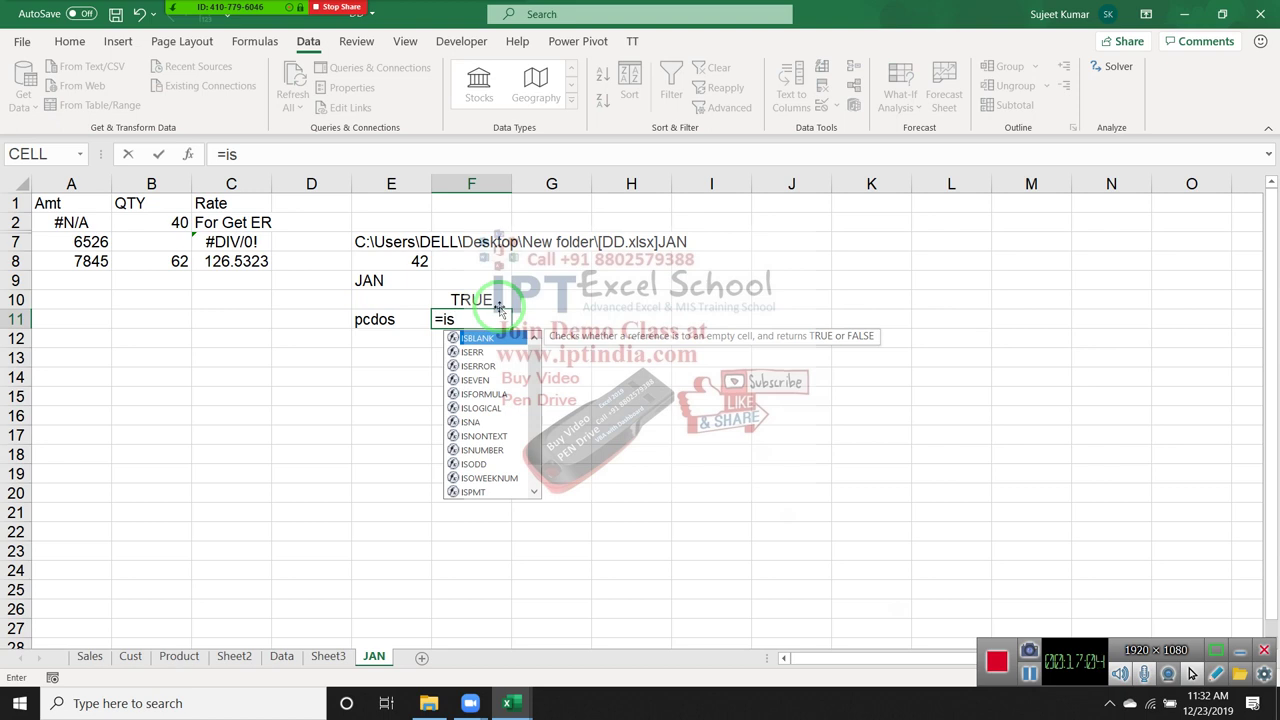
pyautogui.press('Down')
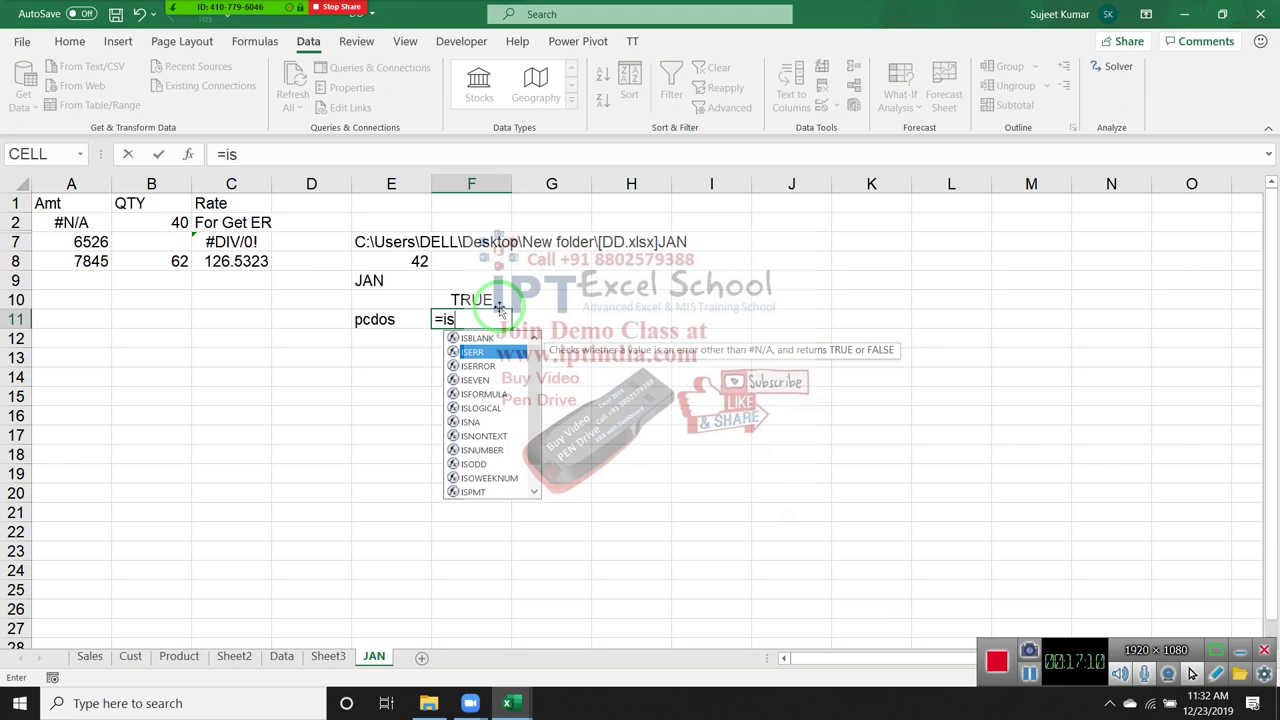
pyautogui.press('Down')
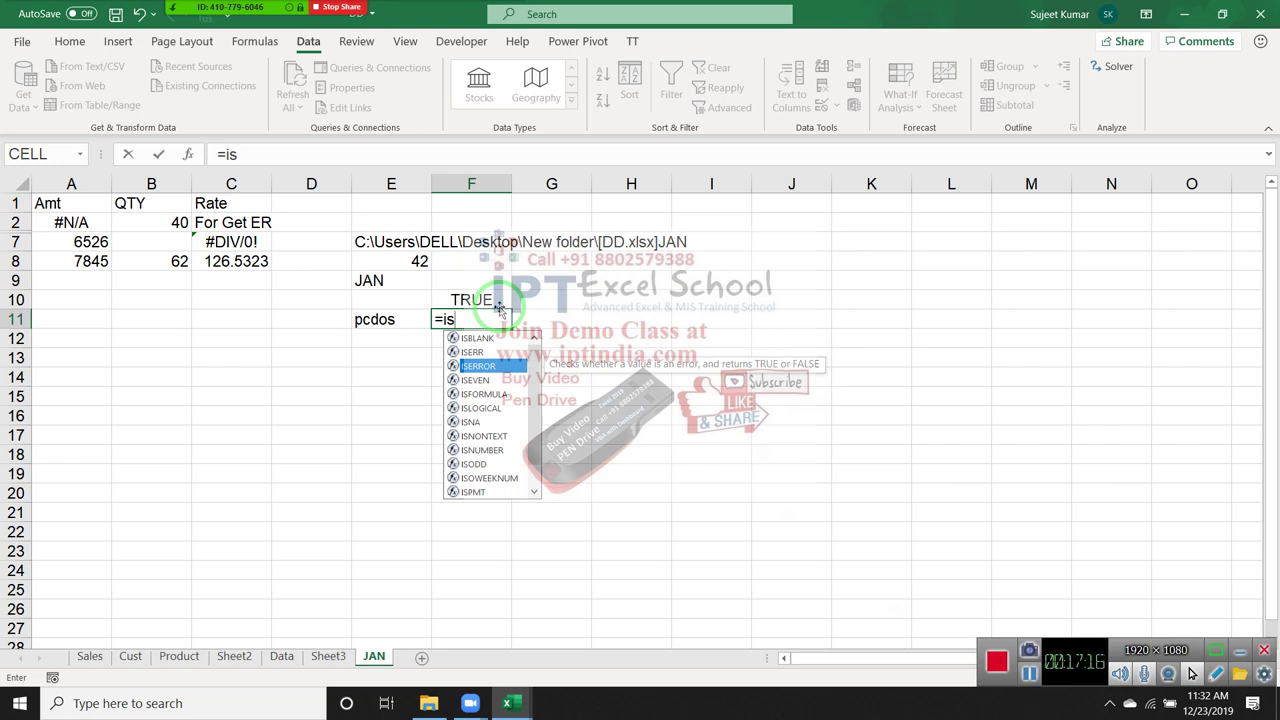
pyautogui.press('Down')
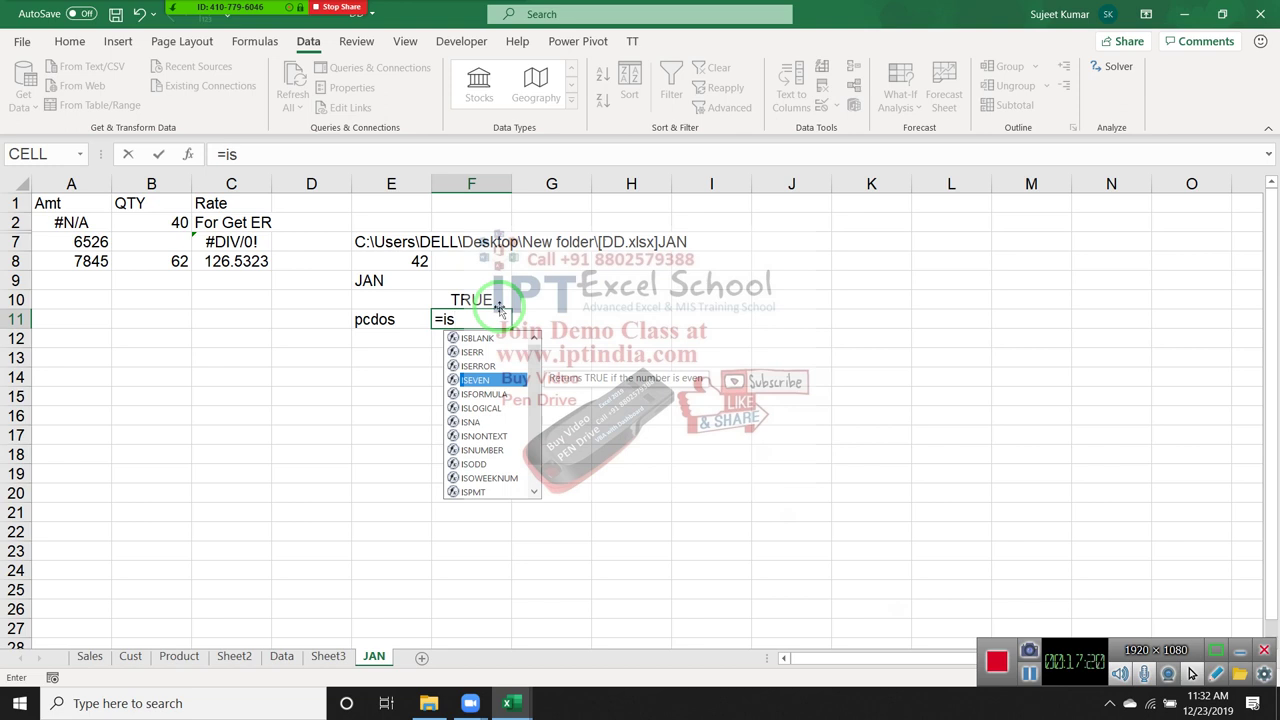
pyautogui.press('Down')
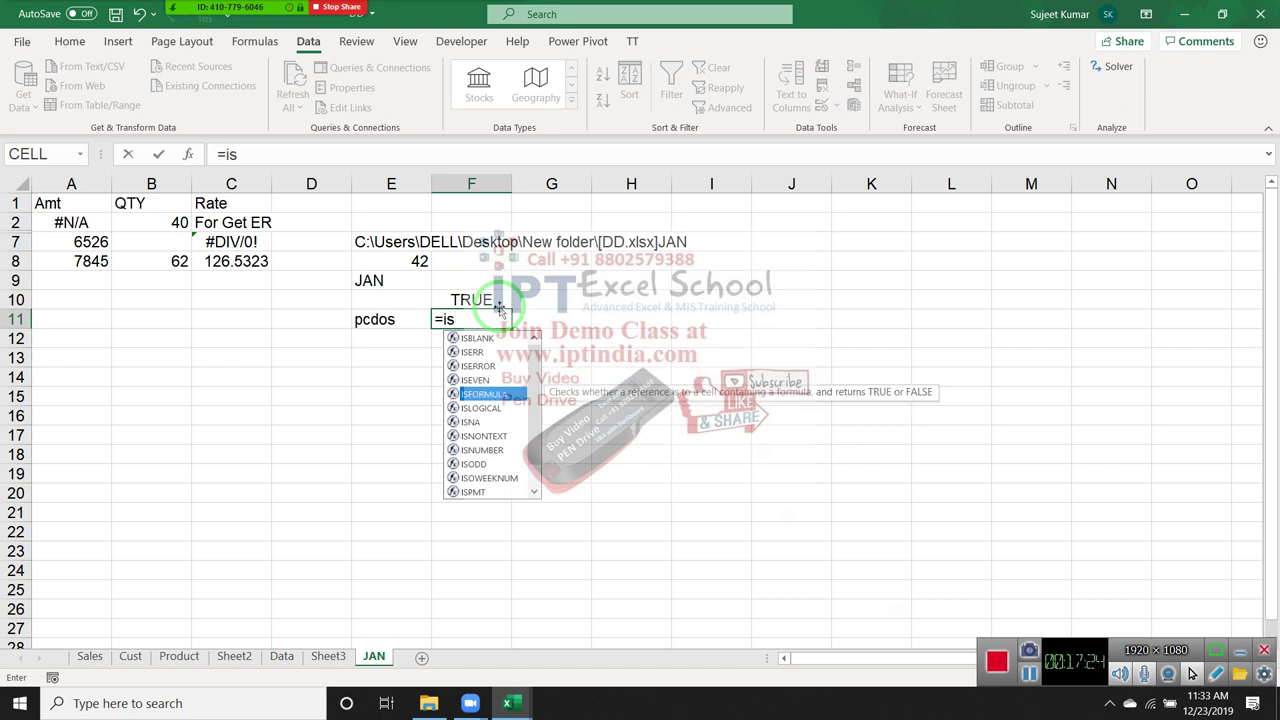
pyautogui.press('Down')
pyautogui.press('Down')
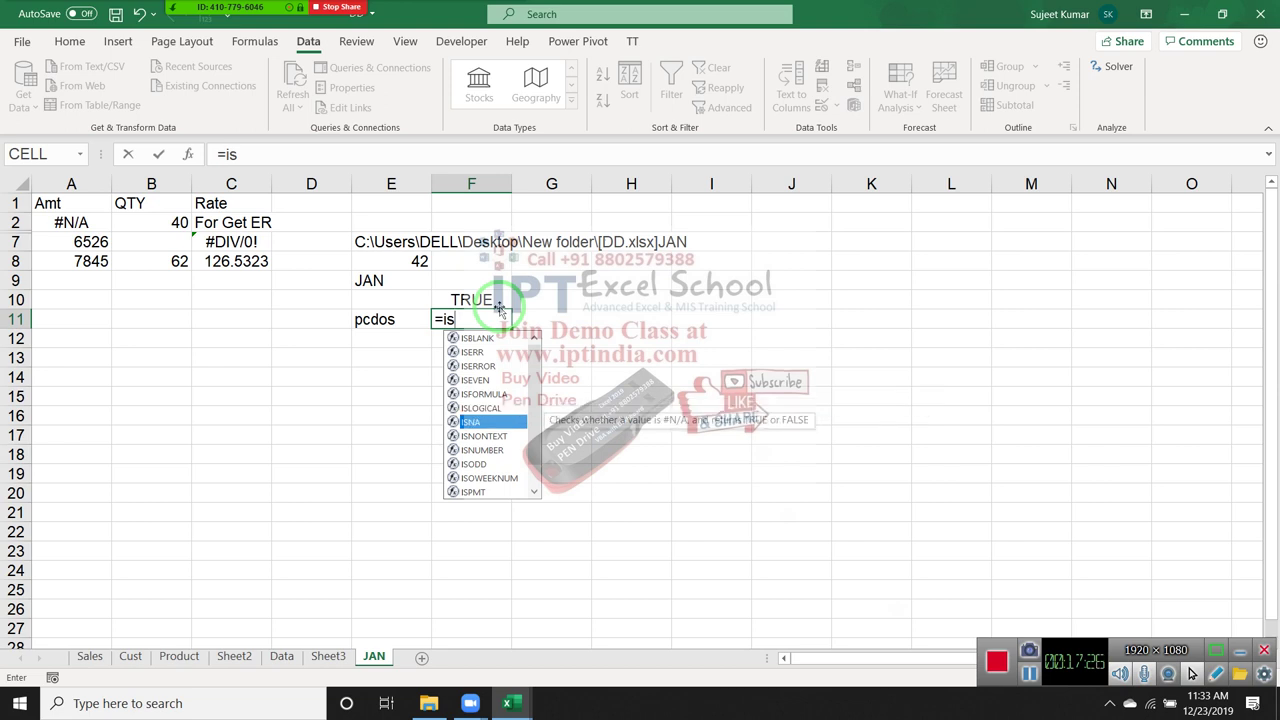
pyautogui.press('Down')
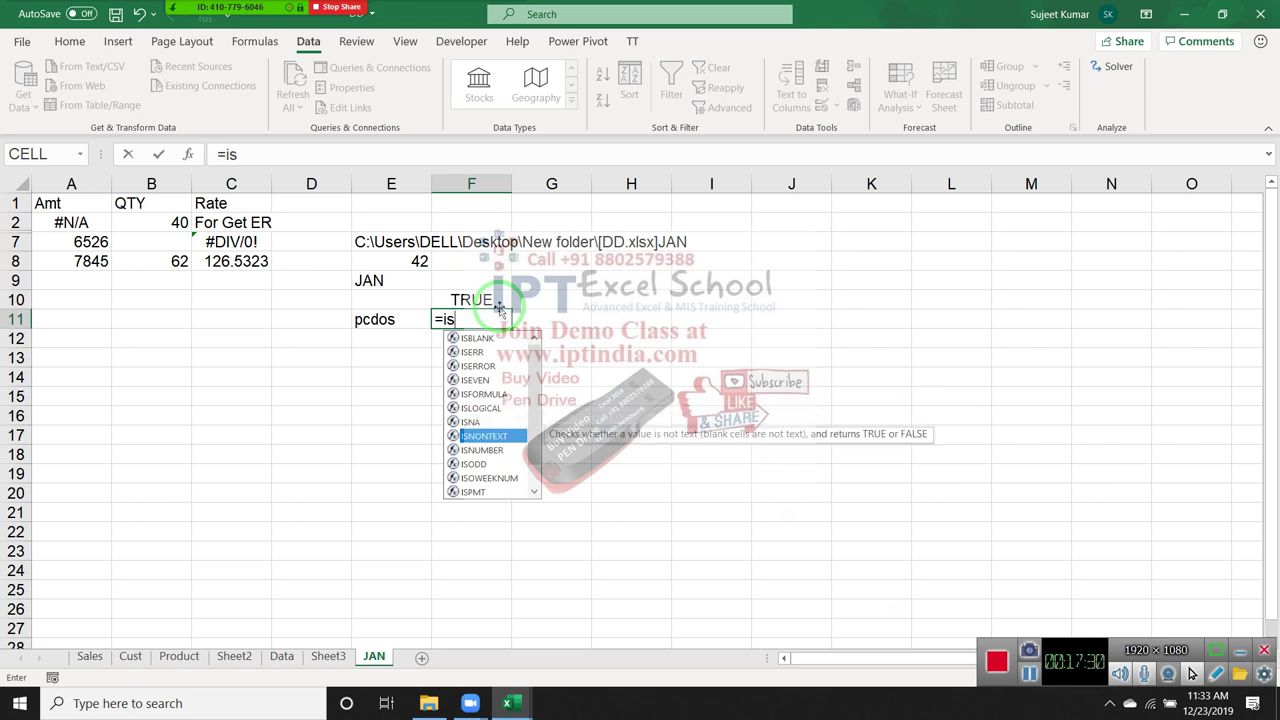
pyautogui.press('Down')
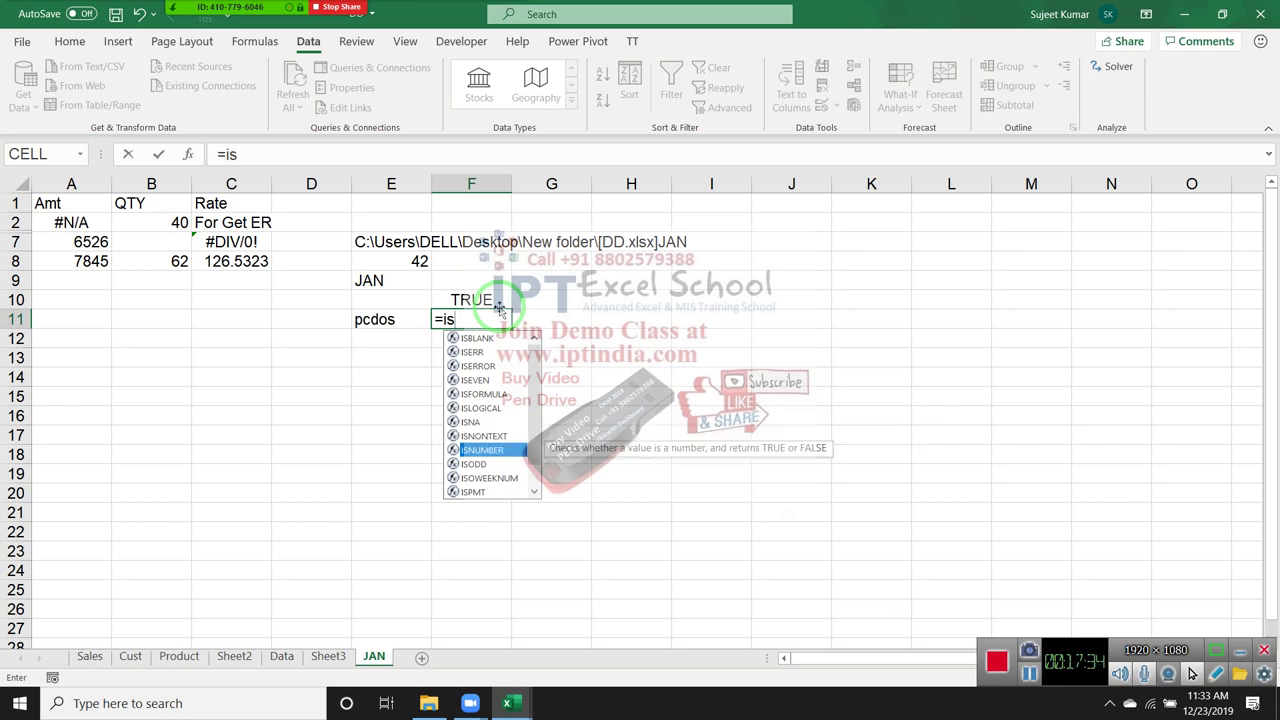
pyautogui.press('Up')
pyautogui.press('Down')
pyautogui.press('Down')
pyautogui.press('Up')
pyautogui.press('Down')
pyautogui.press('Down')
pyautogui.press('Down')
pyautogui.press('Down')
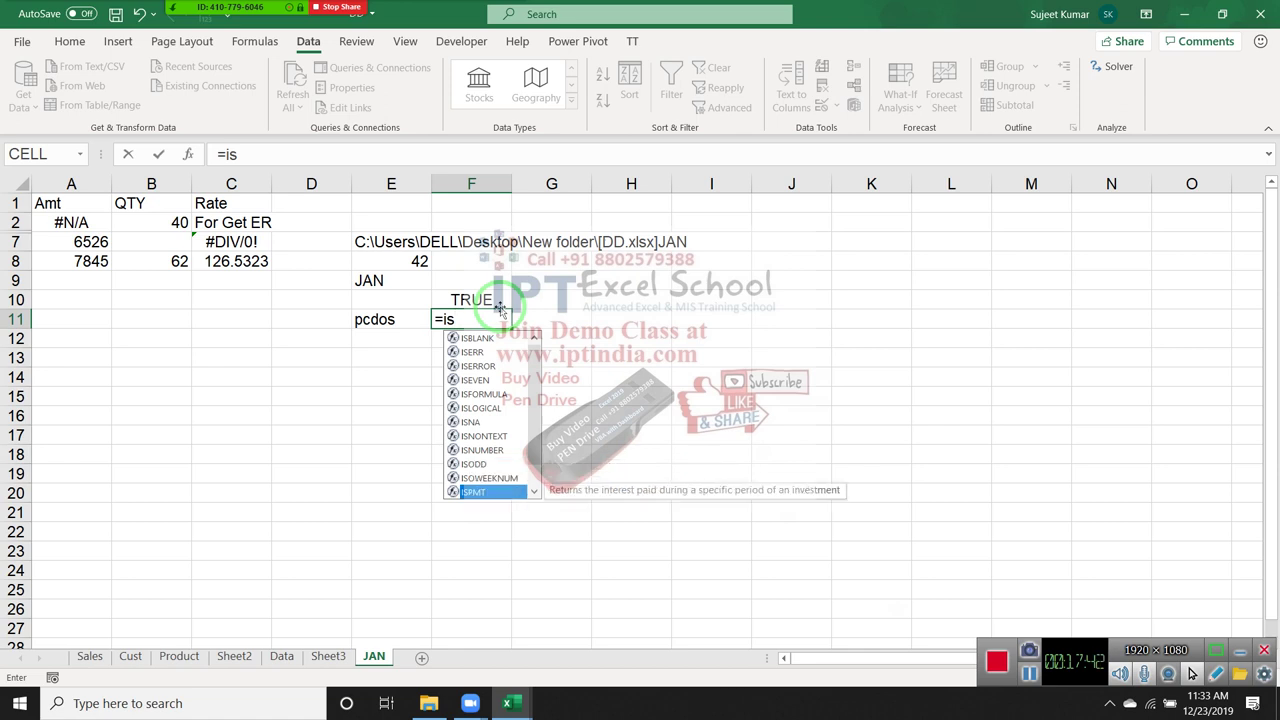
pyautogui.press('Down')
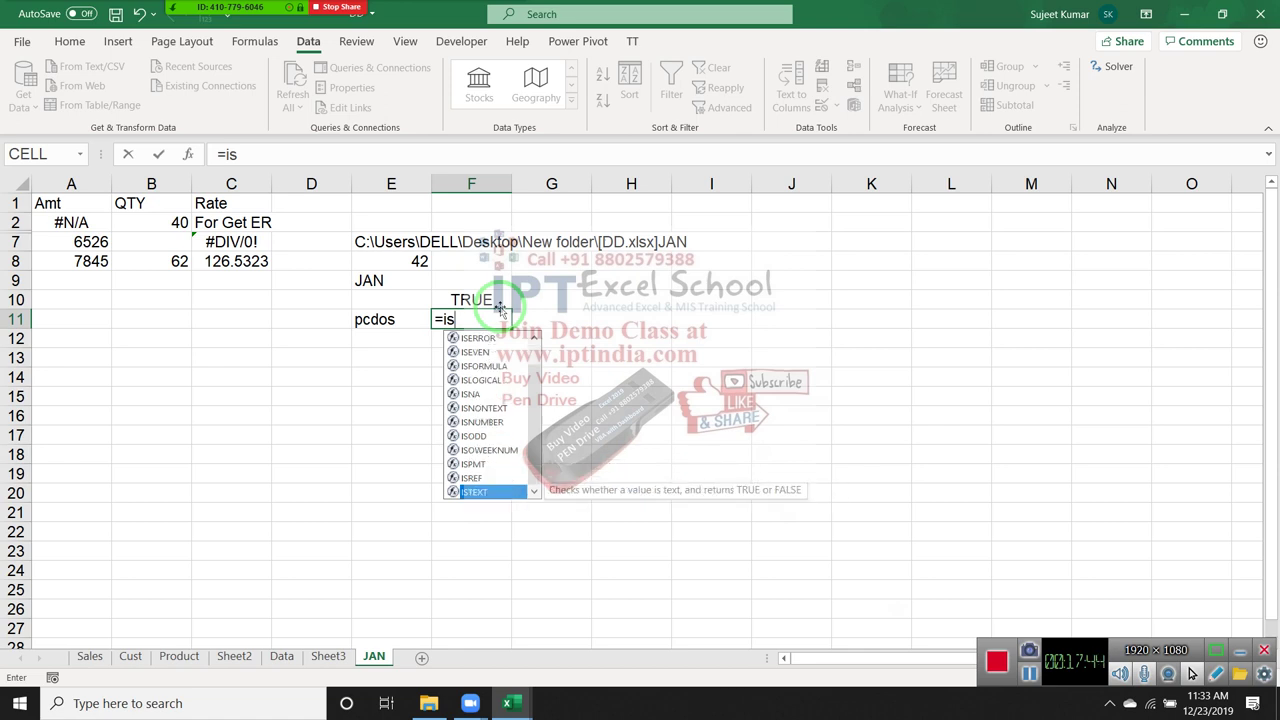
pyautogui.press('Up')
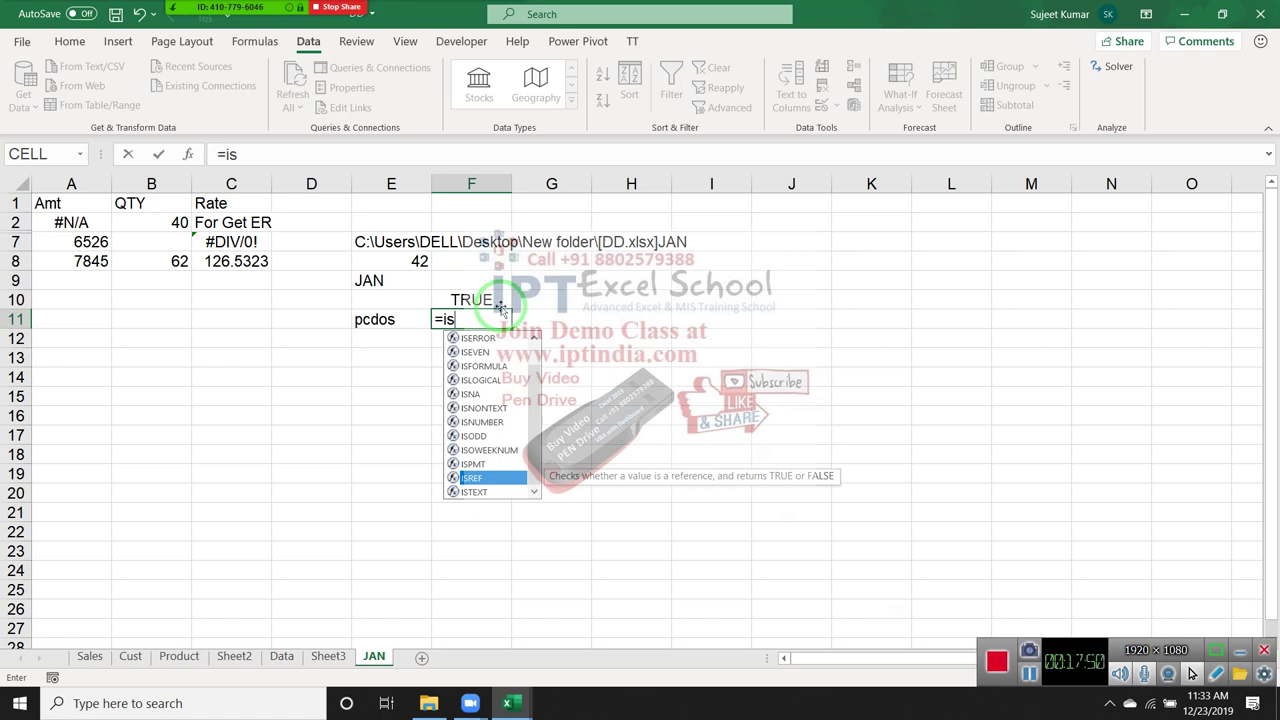
pyautogui.press('Escape')
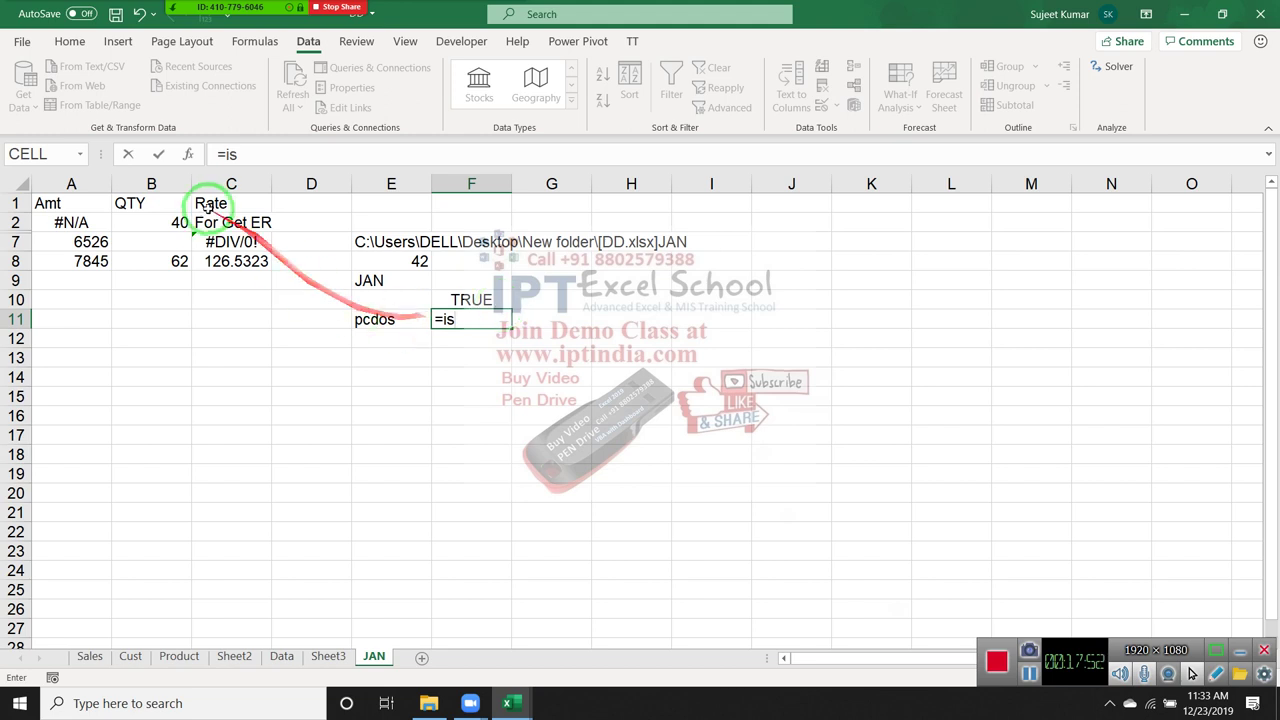
pyautogui.press('Escape')
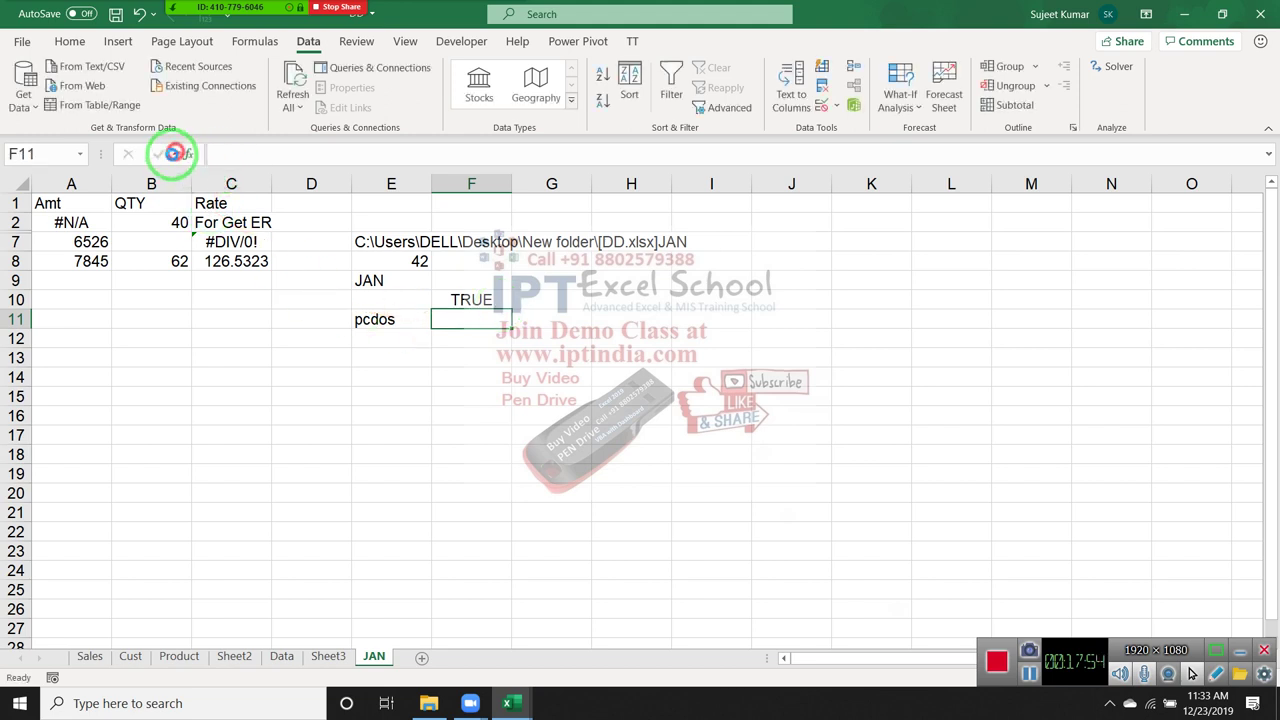
pyautogui.click(187, 154)
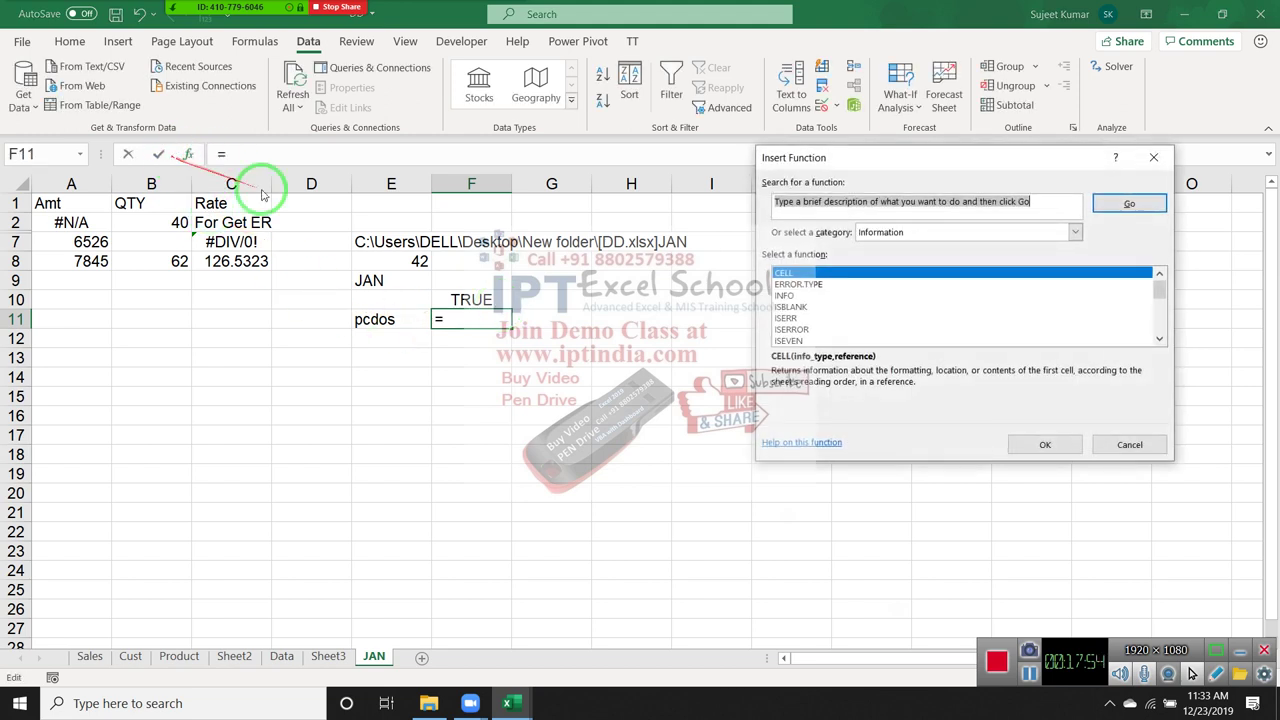
pyautogui.click(1159, 338)
pyautogui.click(1159, 338)
pyautogui.click(1159, 338)
pyautogui.click(1159, 338)
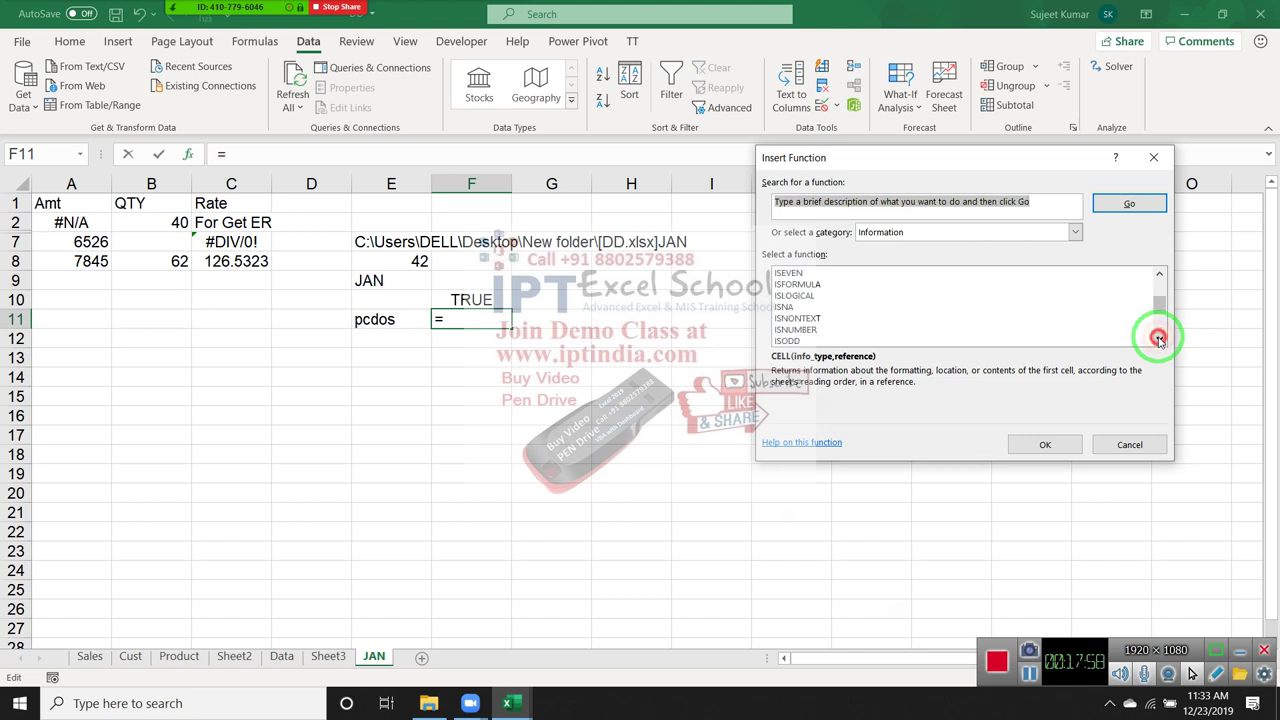
pyautogui.click(1159, 338)
pyautogui.click(1159, 338)
pyautogui.click(1159, 338)
pyautogui.click(1159, 338)
pyautogui.click(1159, 338)
pyautogui.click(1159, 338)
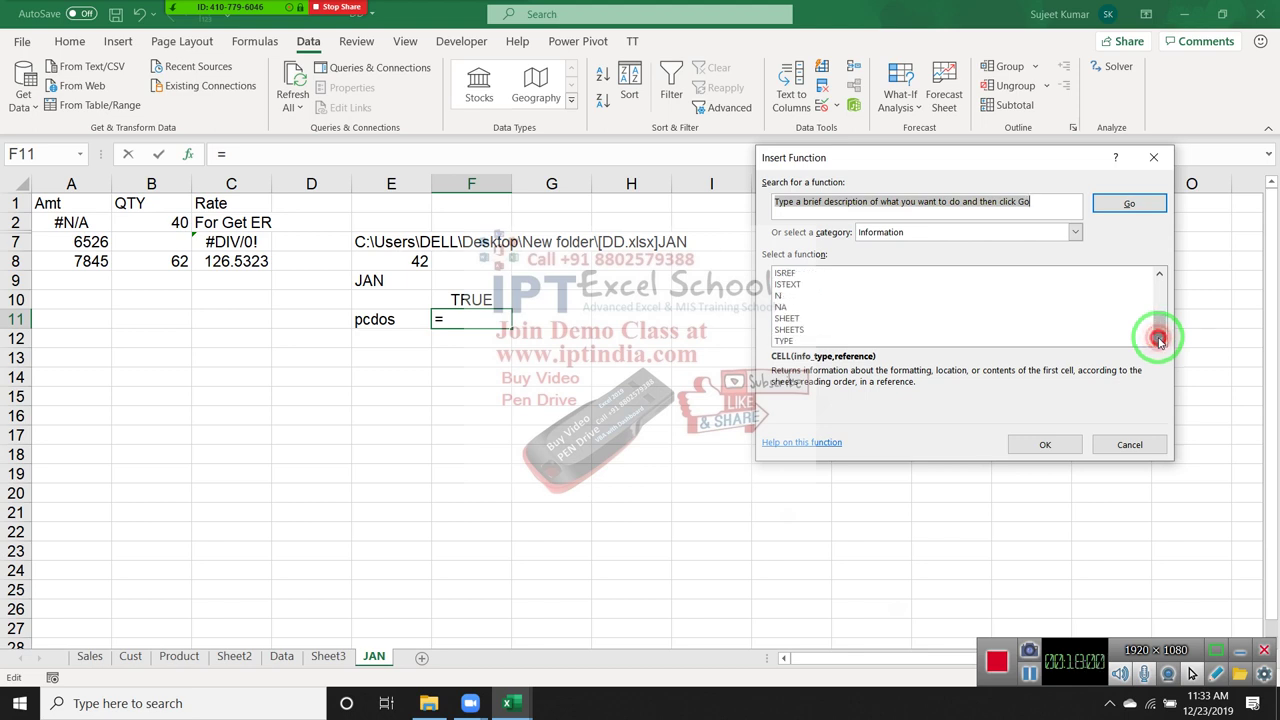
pyautogui.click(800, 318)
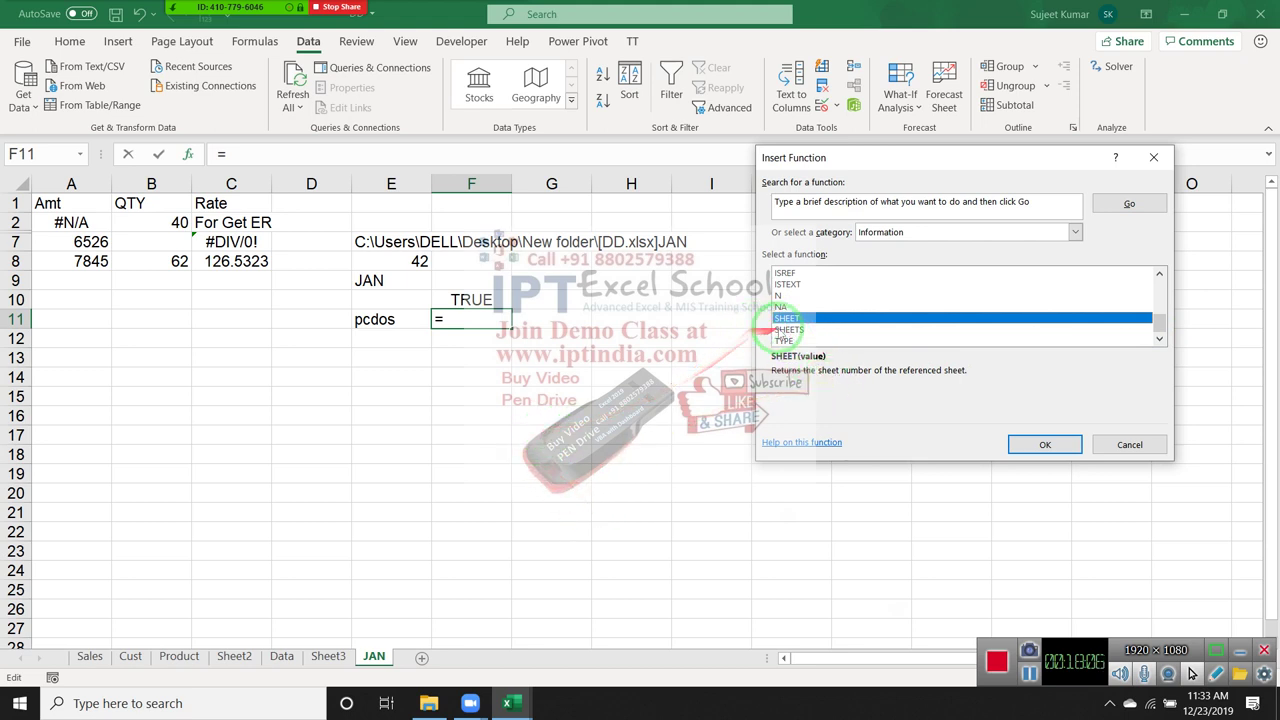
pyautogui.click(784, 329)
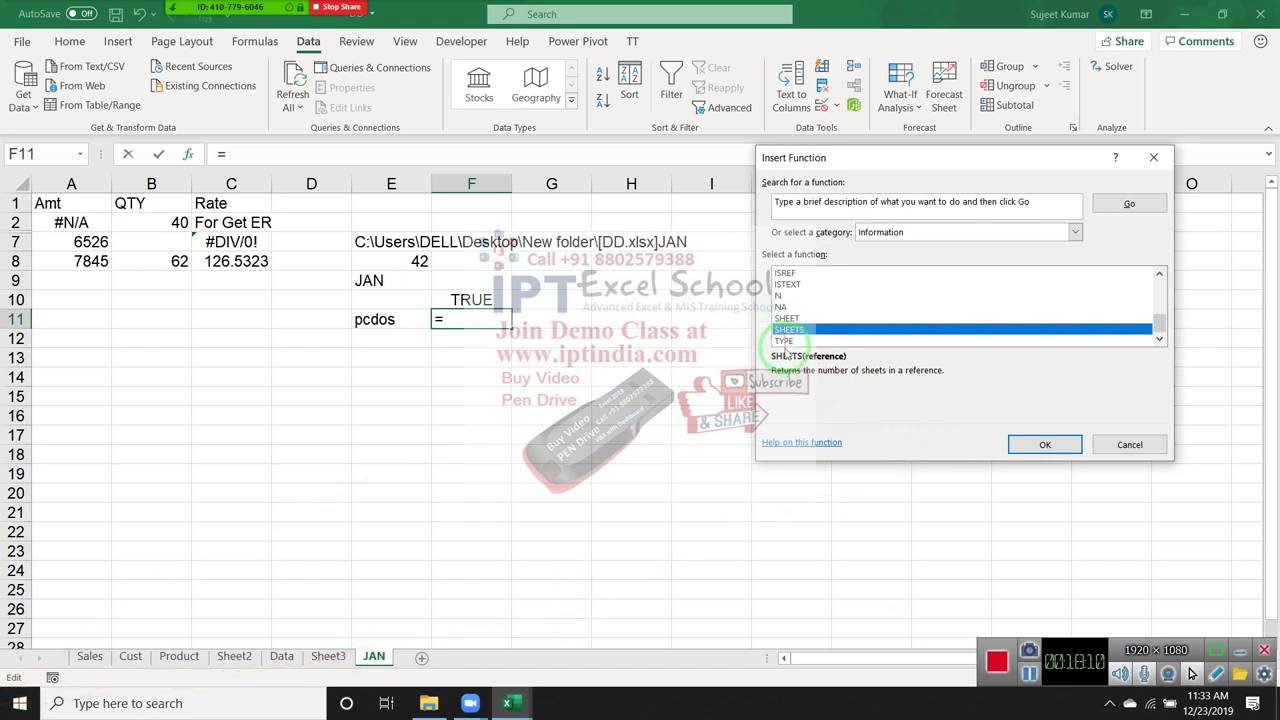
pyautogui.click(786, 343)
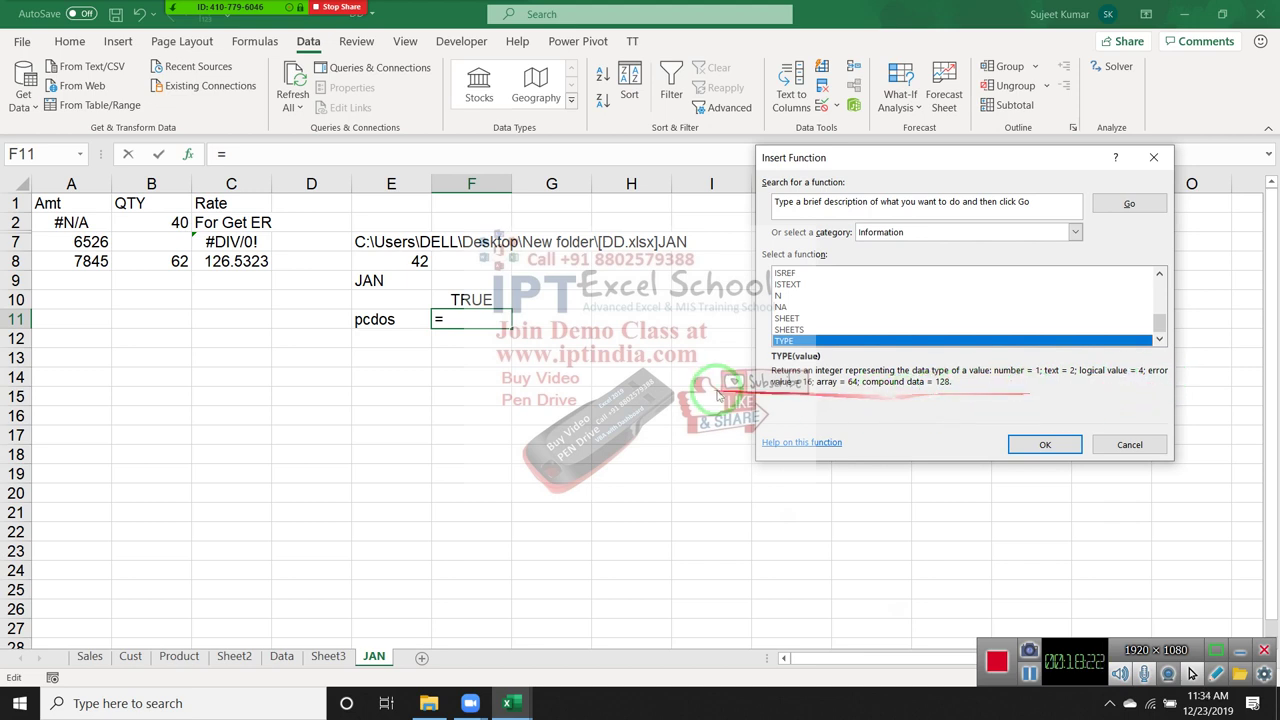
pyautogui.moveTo(1080, 382); pyautogui.dragTo(318, 406)
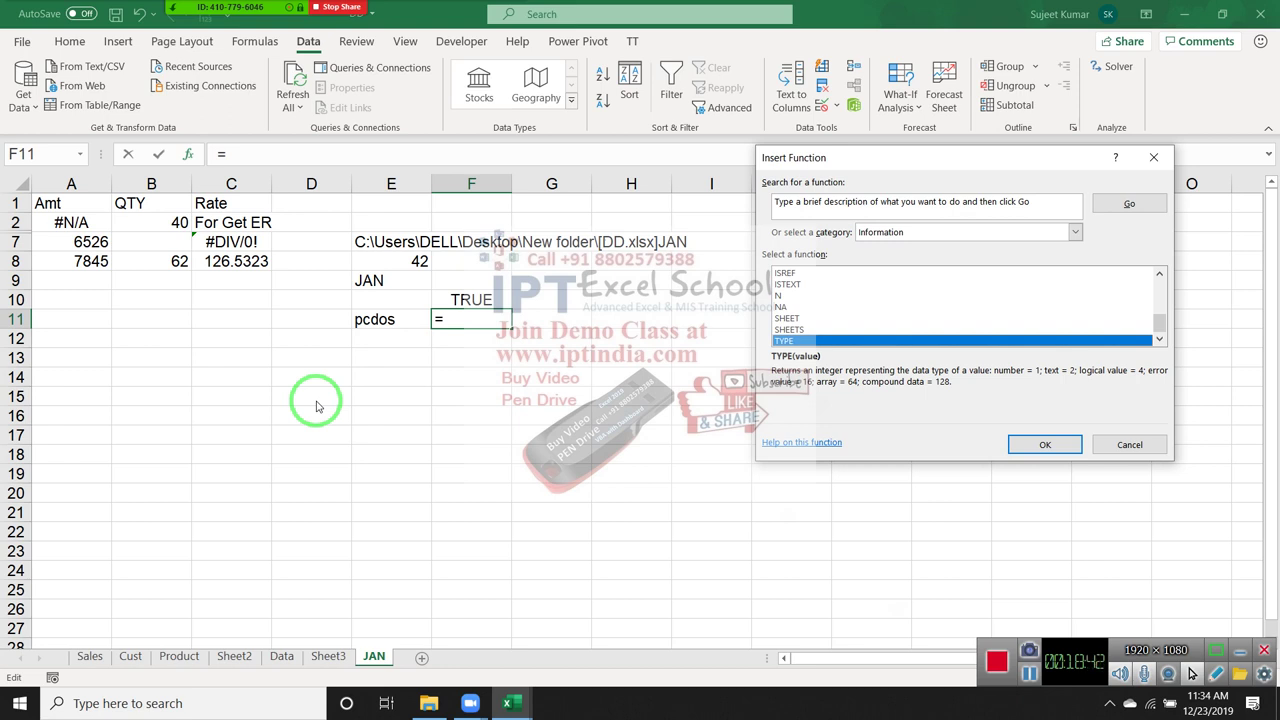
pyautogui.press('Escape')
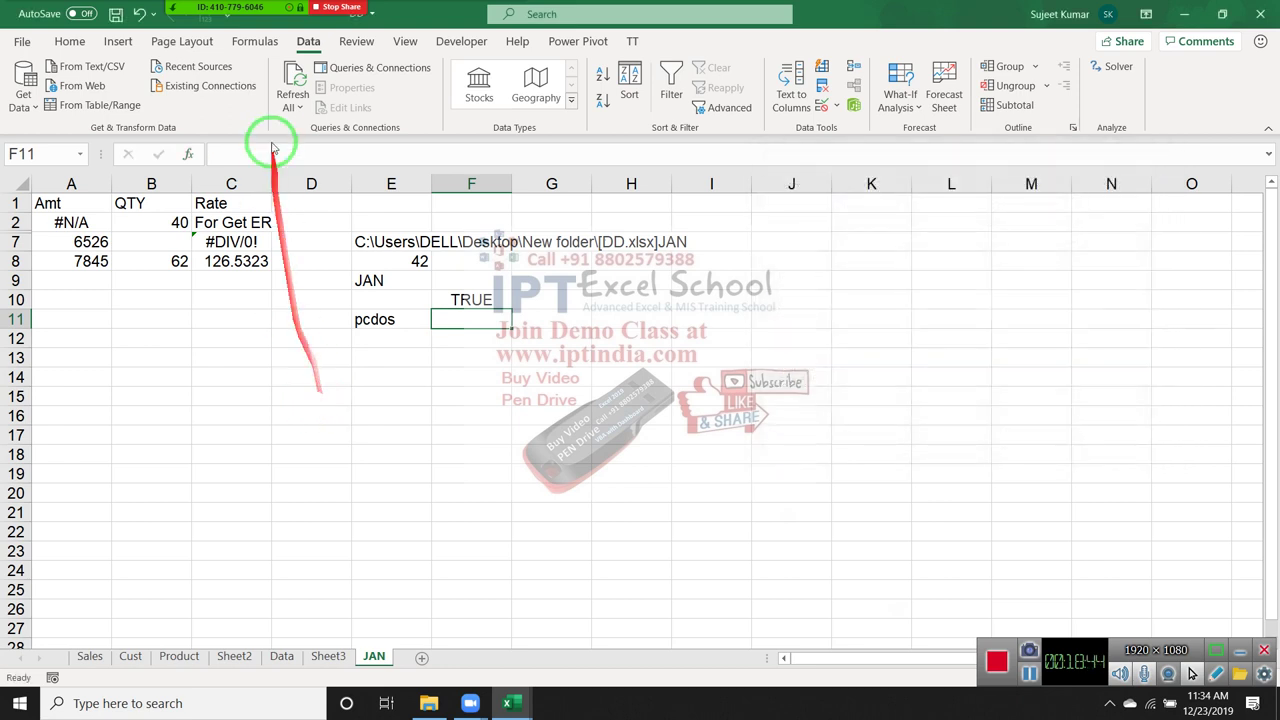
# - Switch the ribbon to the Formulas tab
pyautogui.click(258, 44)
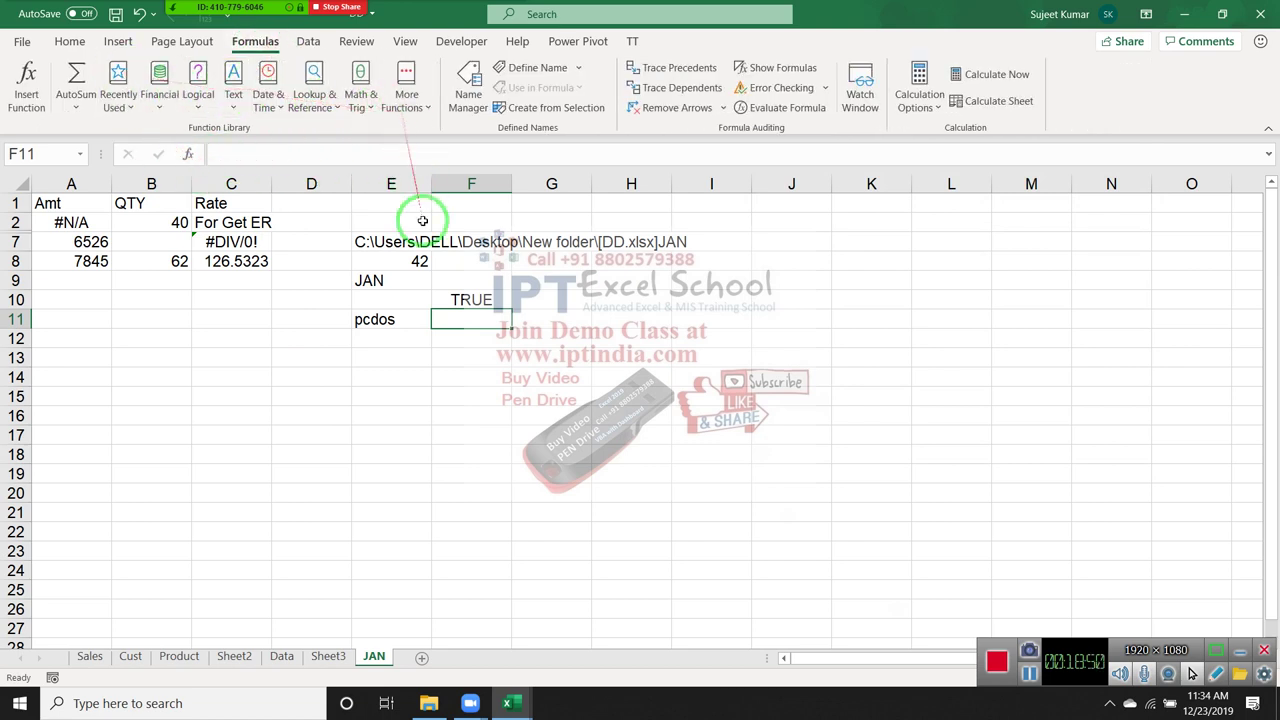
pyautogui.press('super+d')
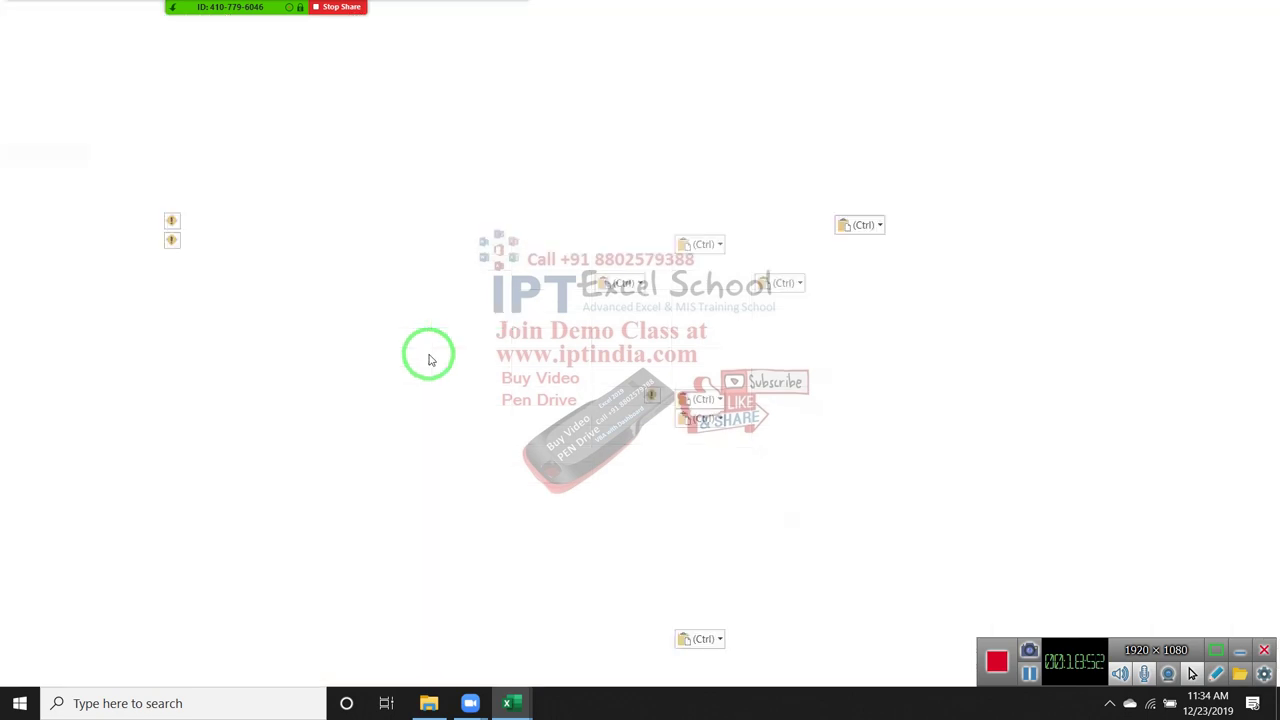
pyautogui.rightClick(408, 148)
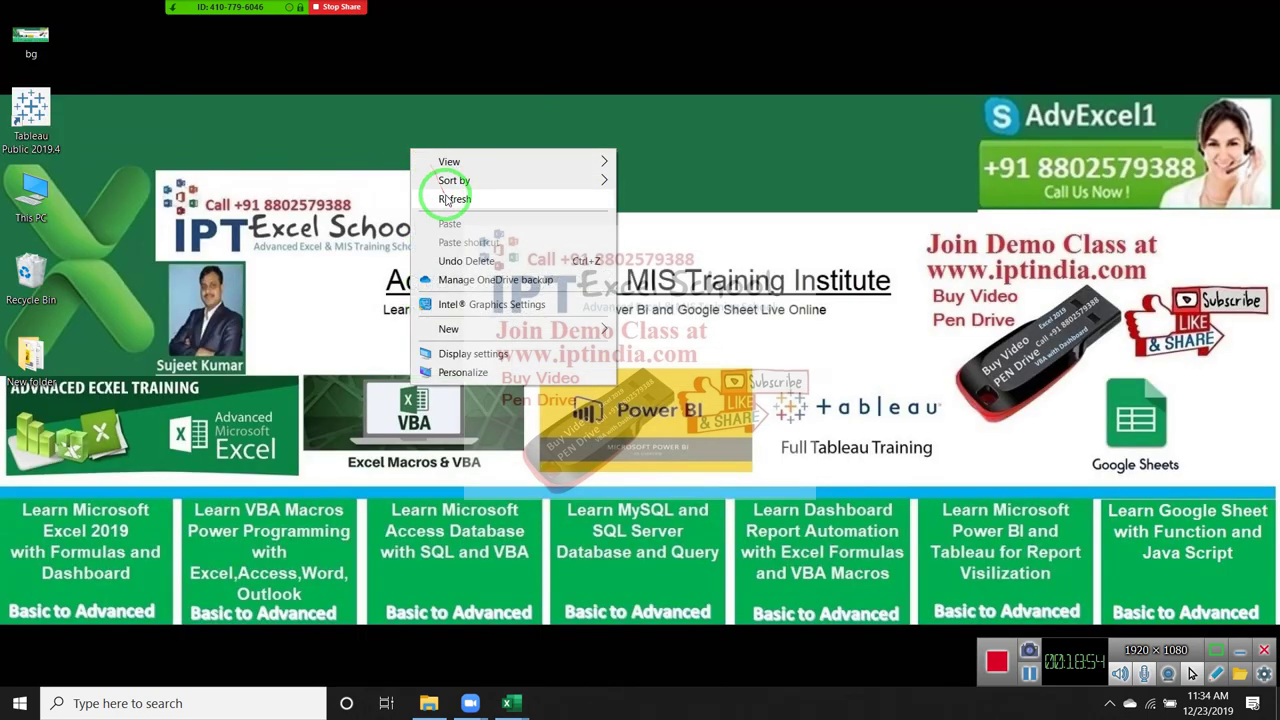
pyautogui.click(446, 199)
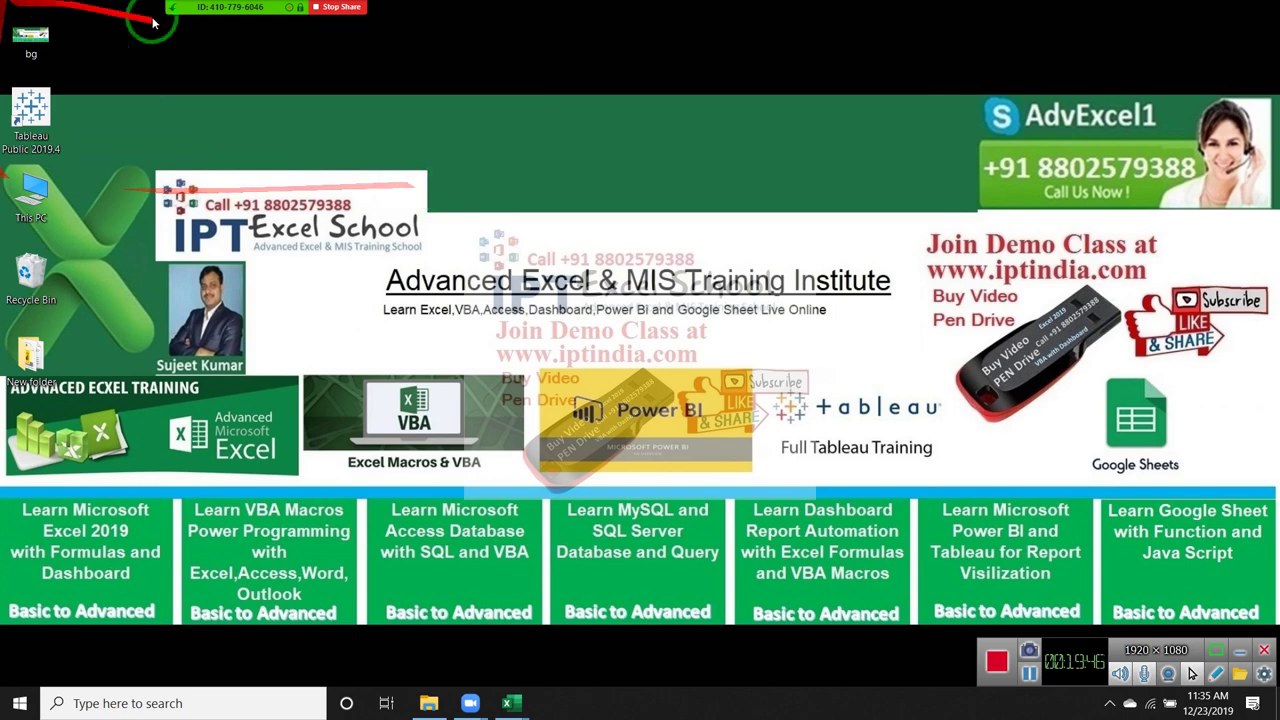
pyautogui.moveTo(310, 6)
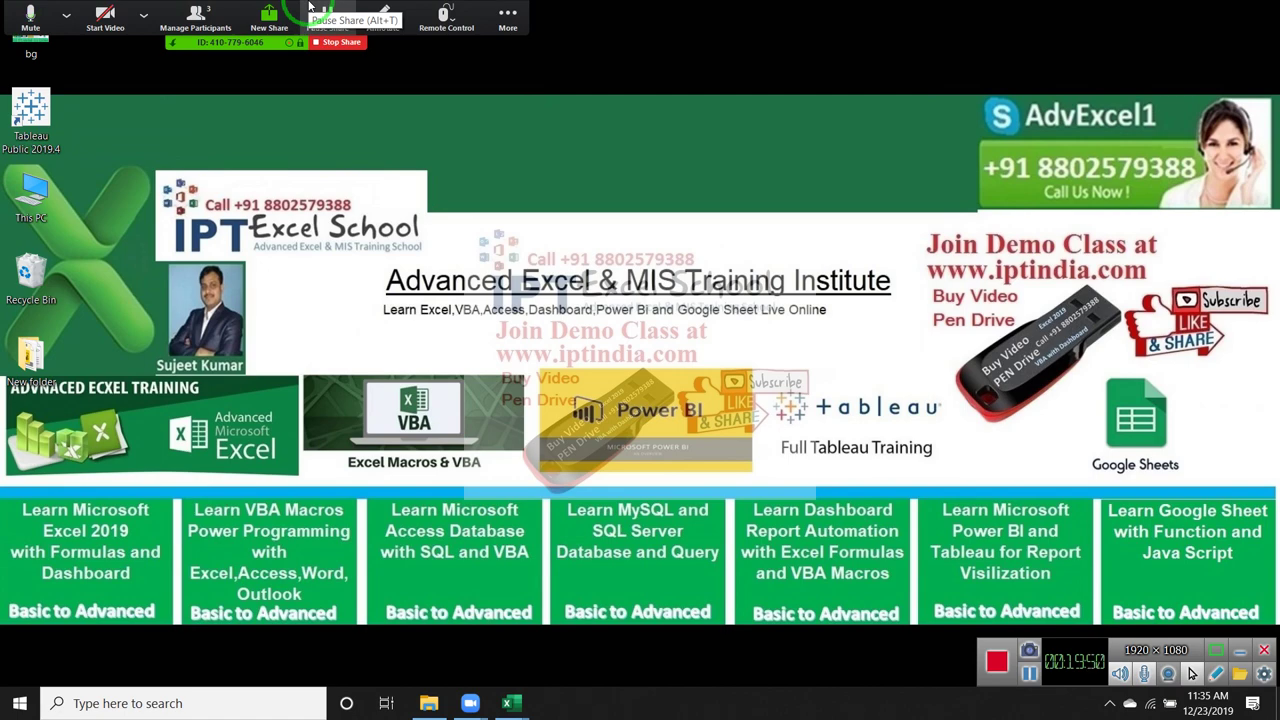
# - Launch Google Chrome by searching for it in the Start menu
pyautogui.press('super')
pyautogui.write('y')
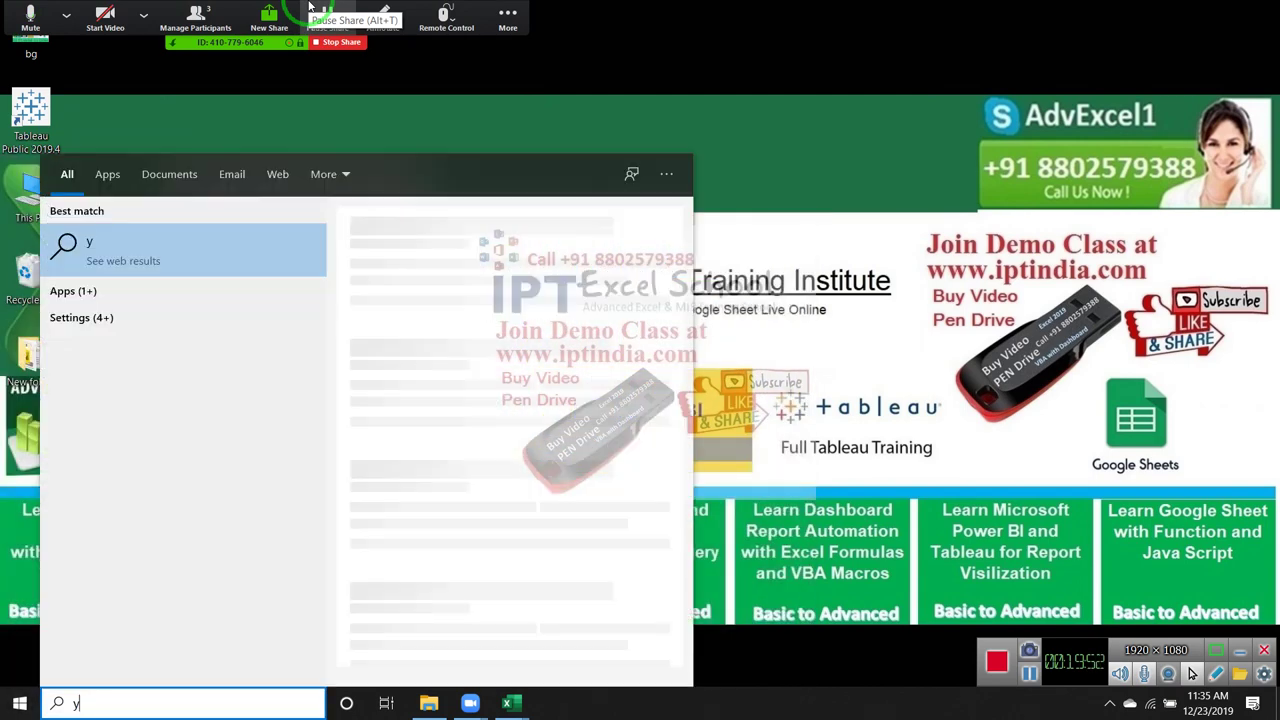
pyautogui.press('Escape')
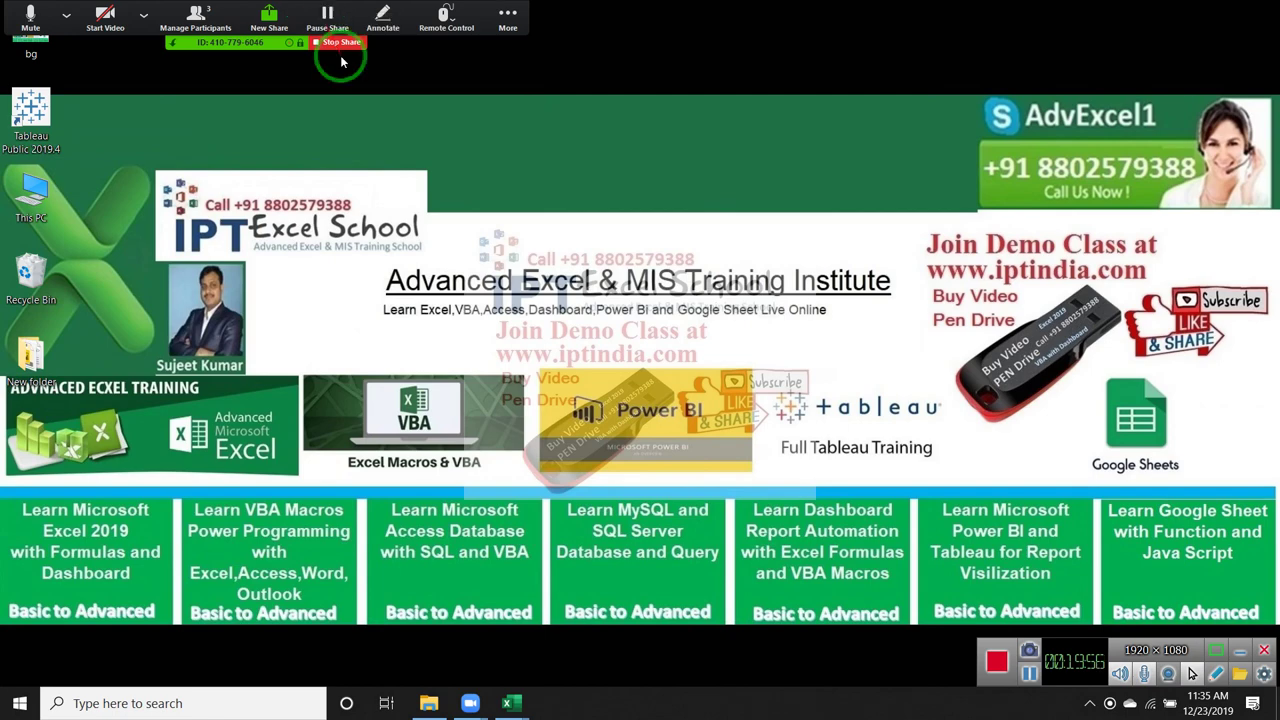
pyautogui.press('super')
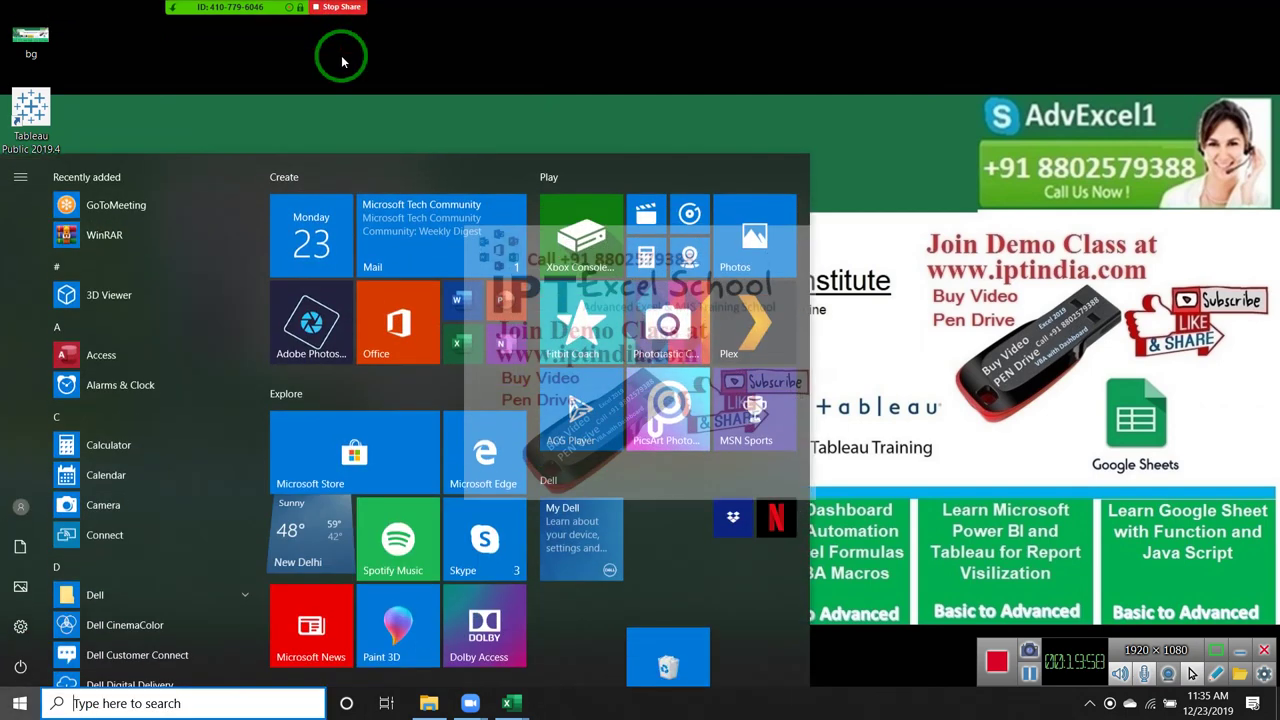
pyautogui.write('ch')
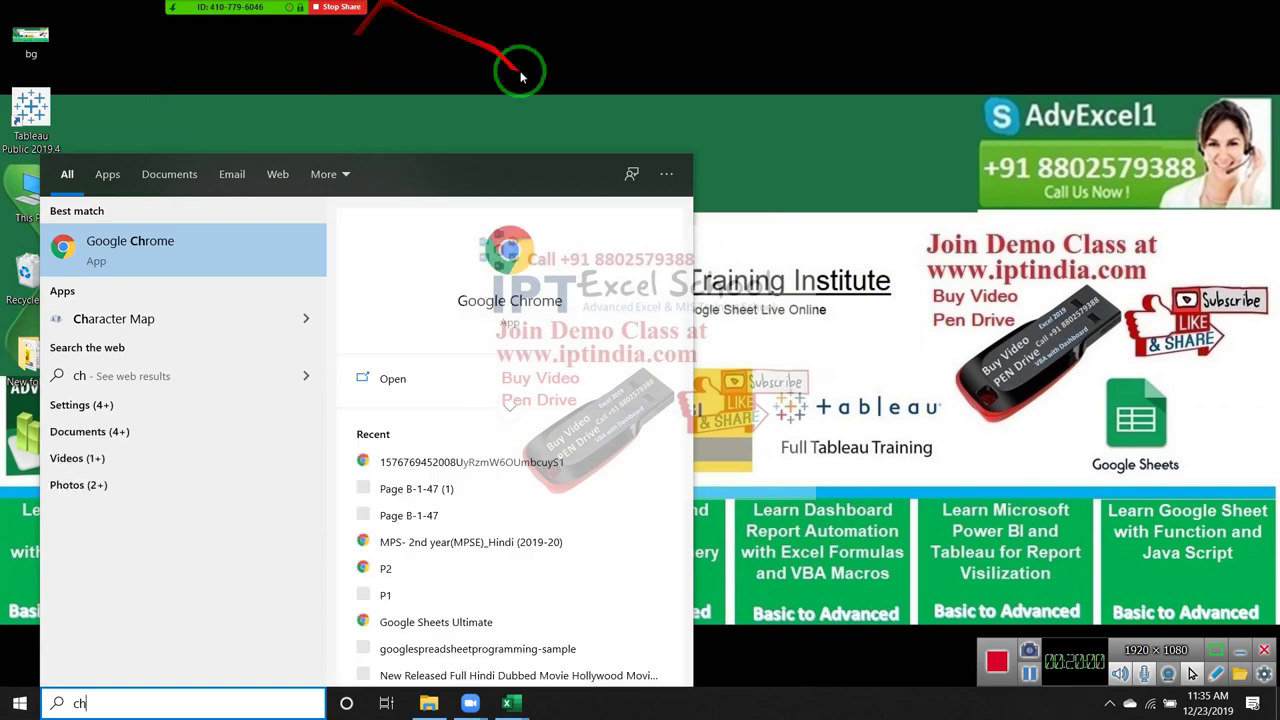
pyautogui.press('Return')
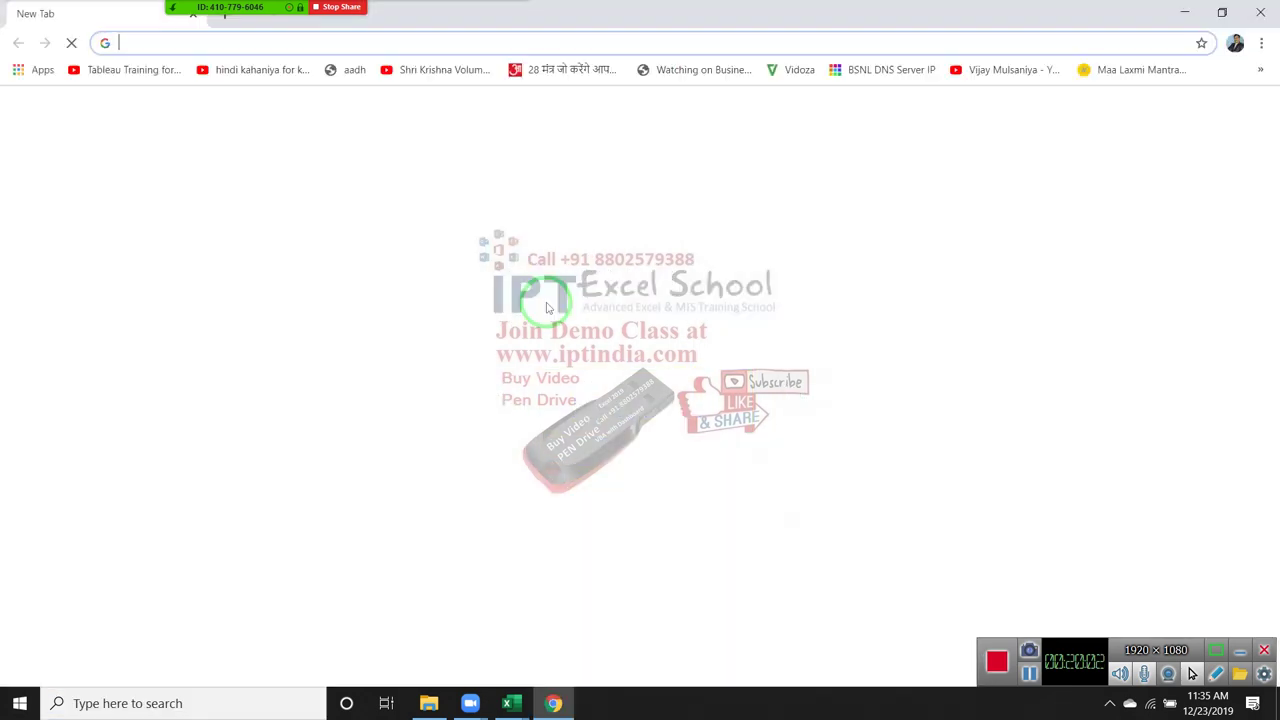
# - Open the Channel videos – YouTube Studio page from the address-bar suggestions and minimise Chrome
pyautogui.write('ch')
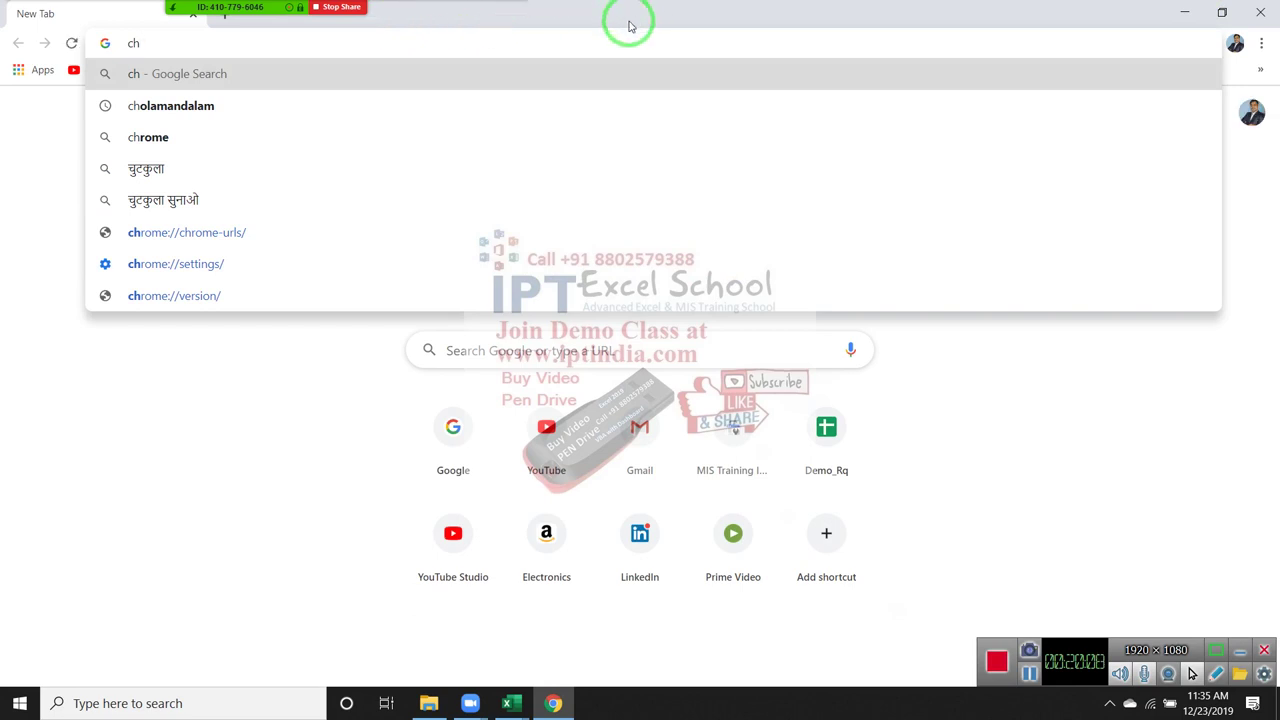
pyautogui.press('BackSpace')
pyautogui.press('BackSpace')
pyautogui.write('y')
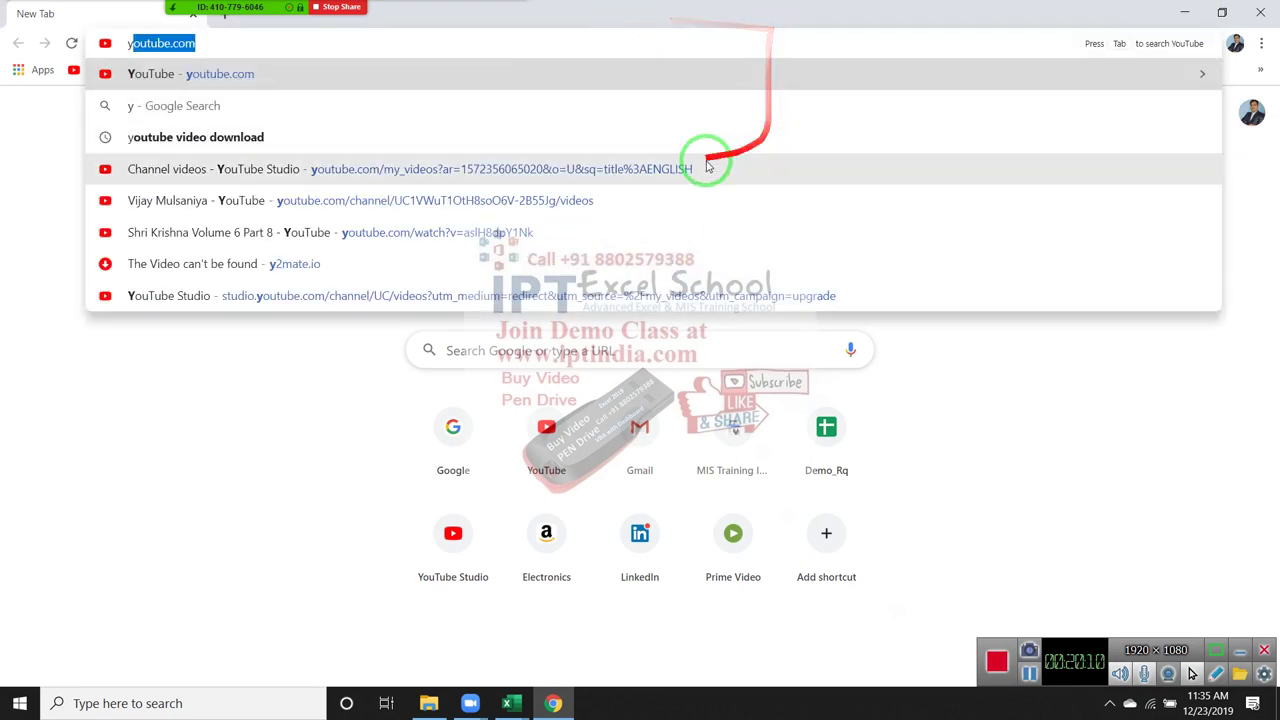
pyautogui.click(683, 169)
pyautogui.press('super+d')
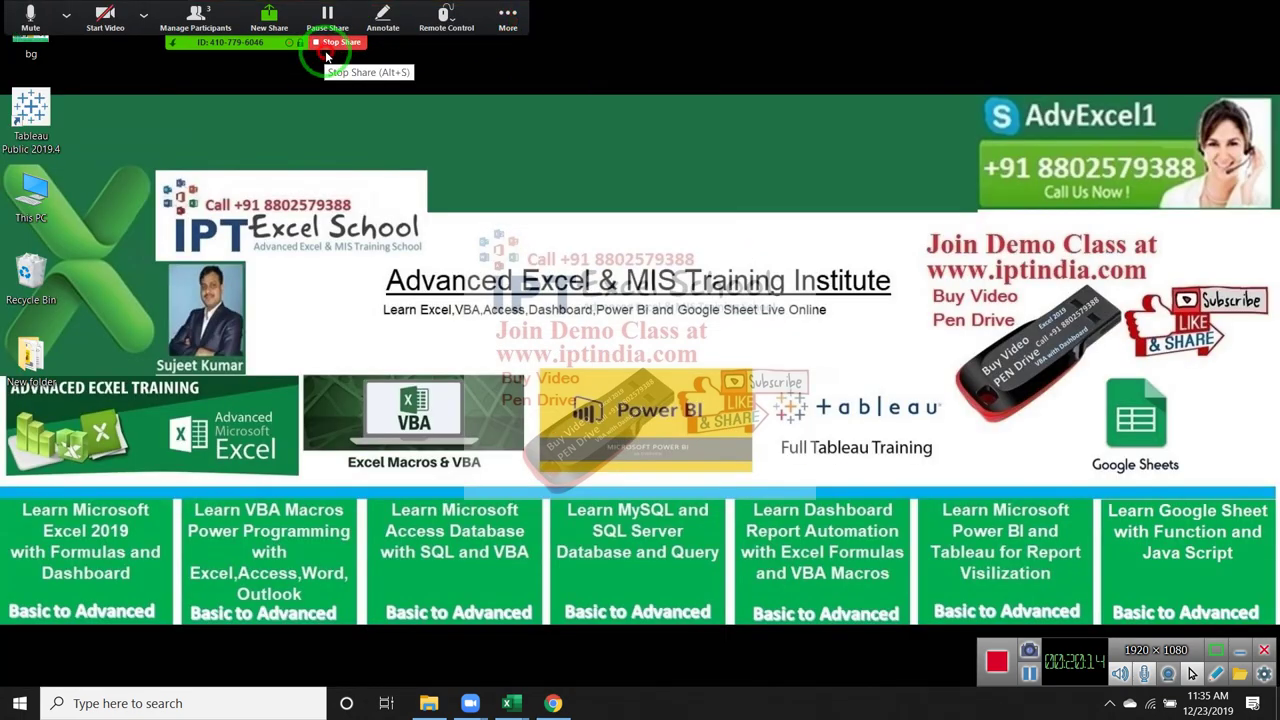
# - Stop screen sharing and end the Zoom meeting for all participants
pyautogui.click(333, 42)
pyautogui.click(1096, 119)
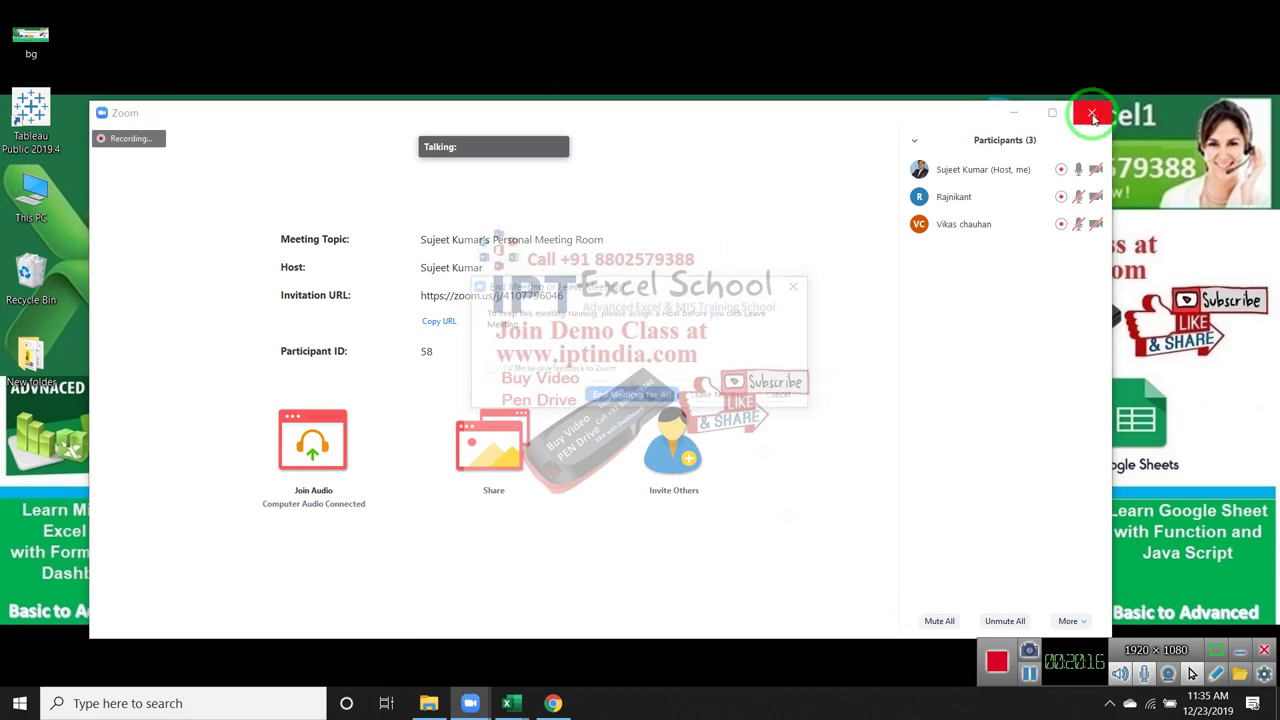
pyautogui.click(633, 397)
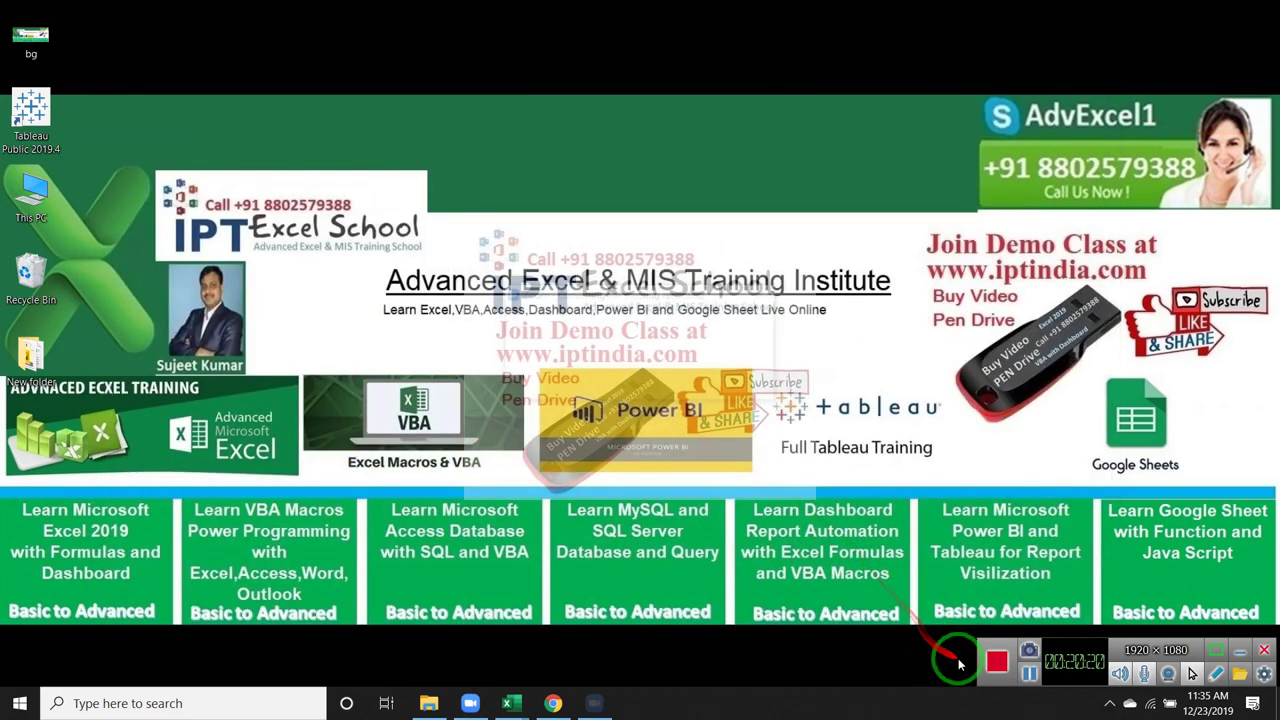